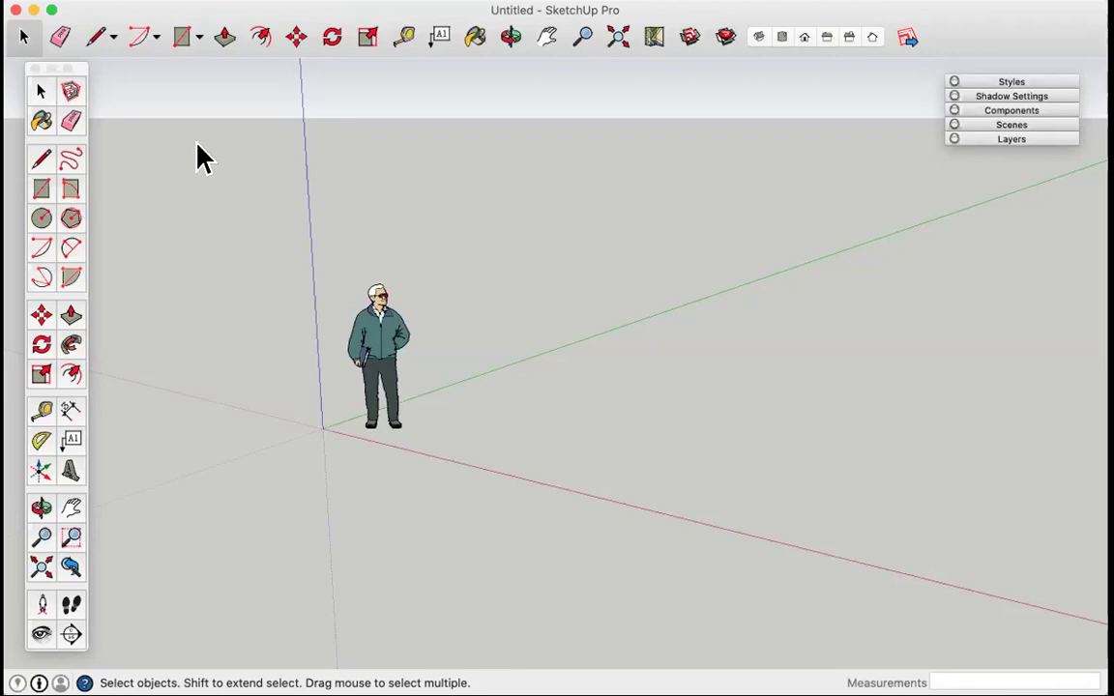
{"action": "left_click", "coordinate": [44, 91]}
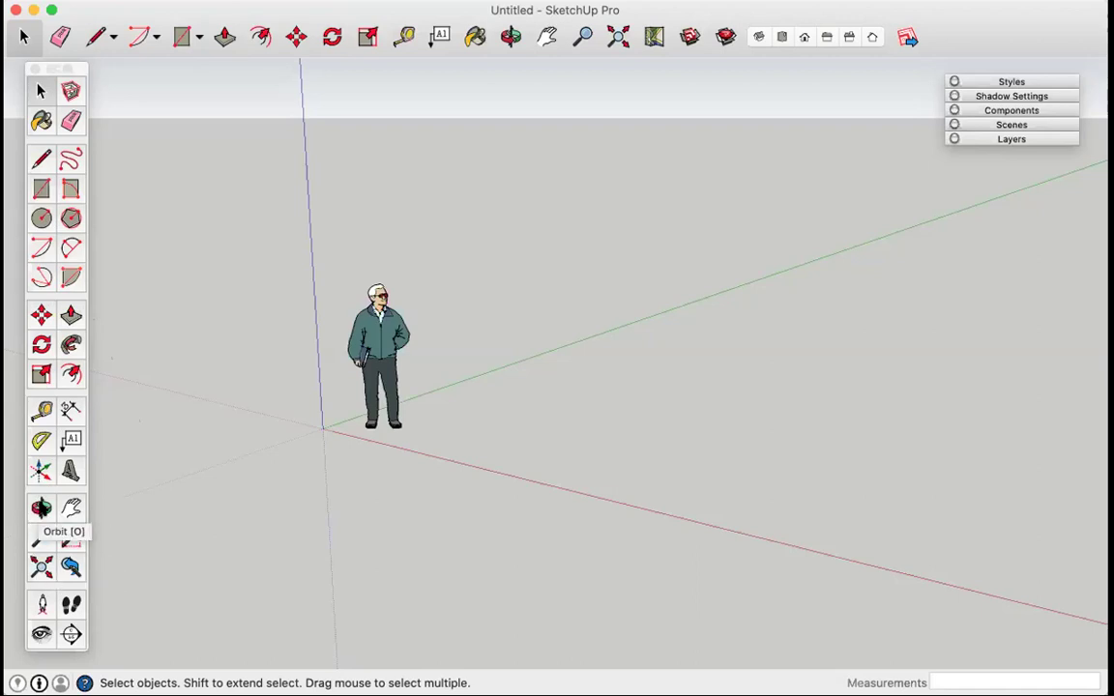
{"action": "left_click", "coordinate": [40, 507]}
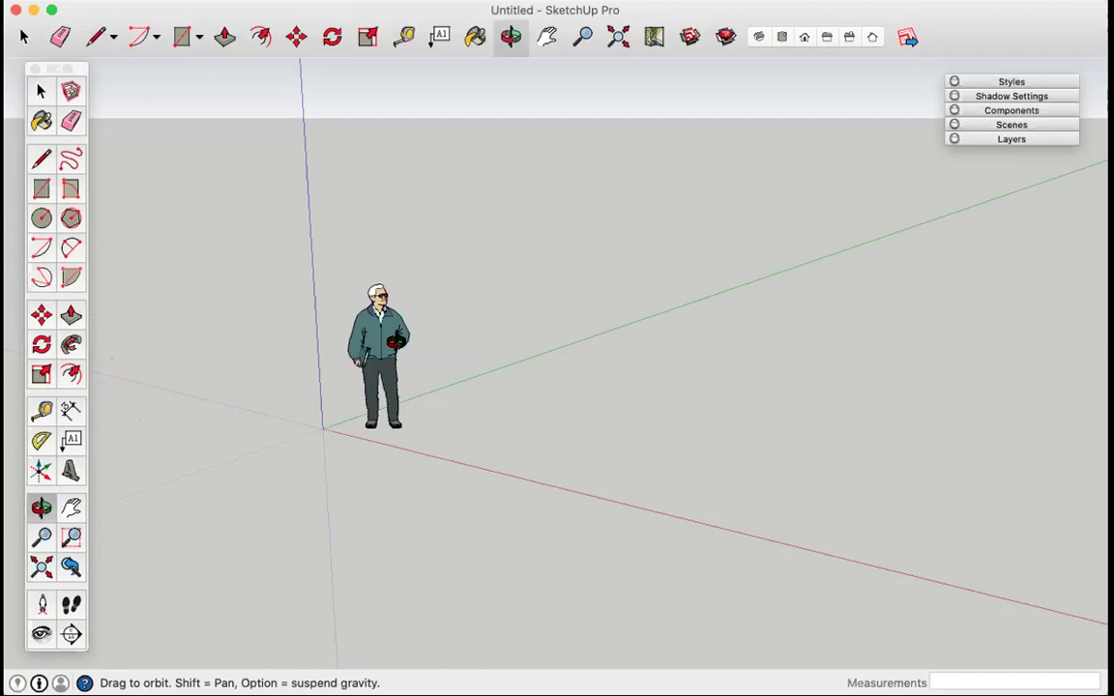
{"action": "mouse_move", "coordinate": [441, 352]}
{"action": "left_mouse_down"}
{"action": "mouse_move", "coordinate": [457, 440]}
{"action": "mouse_move", "coordinate": [438, 299]}
{"action": "mouse_move", "coordinate": [462, 477]}
{"action": "mouse_move", "coordinate": [450, 302]}
{"action": "mouse_move", "coordinate": [425, 341]}
{"action": "mouse_move", "coordinate": [400, 326]}
{"action": "mouse_move", "coordinate": [182, 363]}
{"action": "mouse_move", "coordinate": [652, 288]}
{"action": "mouse_move", "coordinate": [617, 241]}
{"action": "mouse_move", "coordinate": [462, 356]}
{"action": "left_mouse_up"}
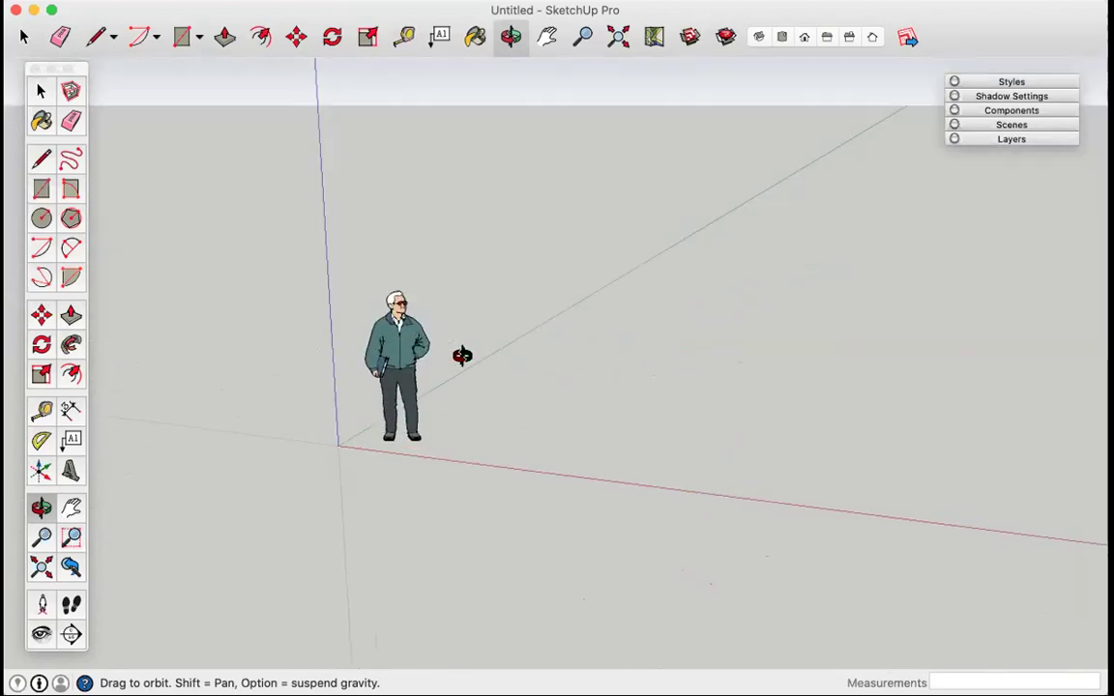
{"action": "left_click", "coordinate": [71, 507]}
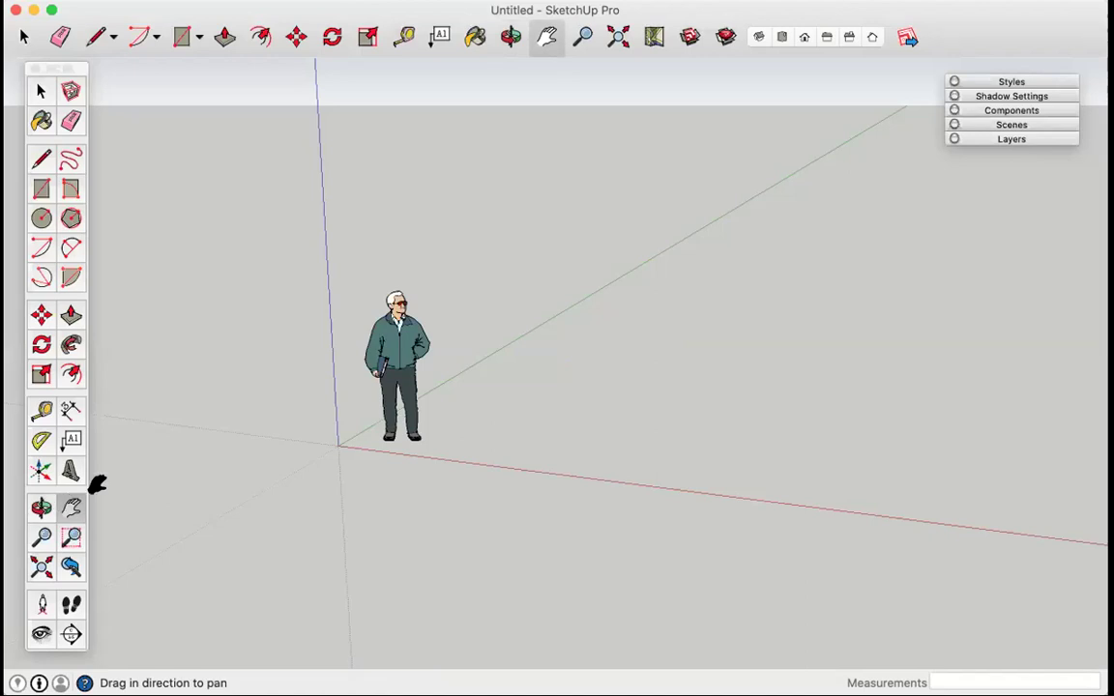
{"action": "left_click_drag", "start_coordinate": [423, 391], "coordinate": [346, 344]}
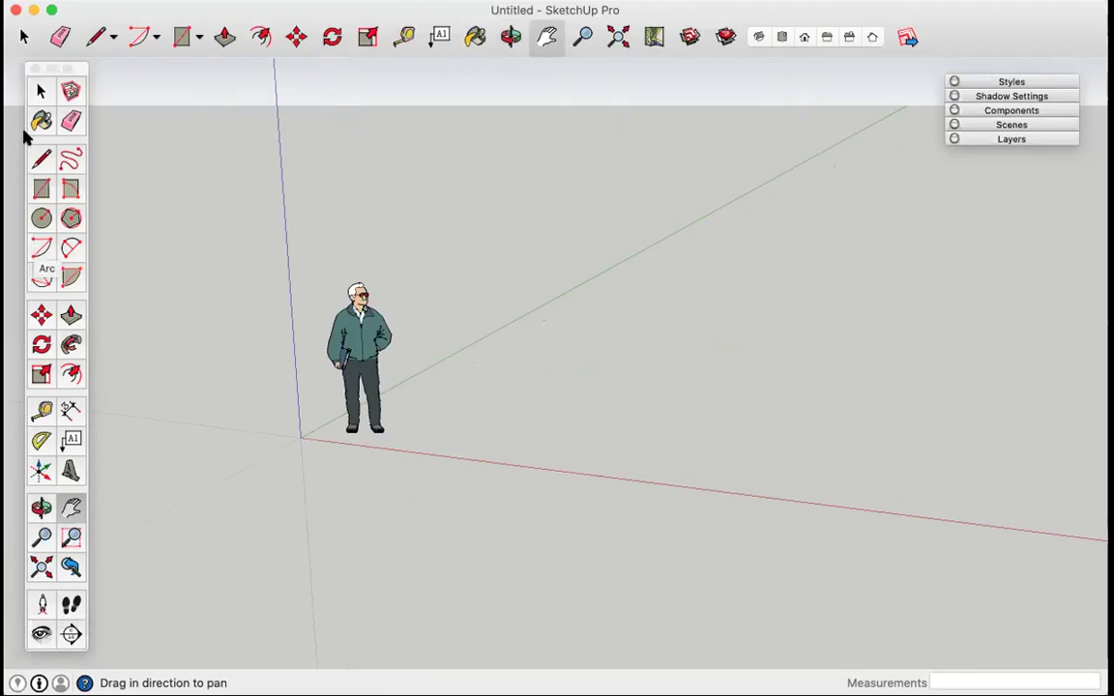
{"action": "left_click", "coordinate": [41, 91]}
{"action": "mouse_move", "coordinate": [386, 324]}
{"action": "middle_mouse_down"}
{"action": "mouse_move", "coordinate": [397, 278]}
{"action": "mouse_move", "coordinate": [391, 309]}
{"action": "middle_mouse_up"}
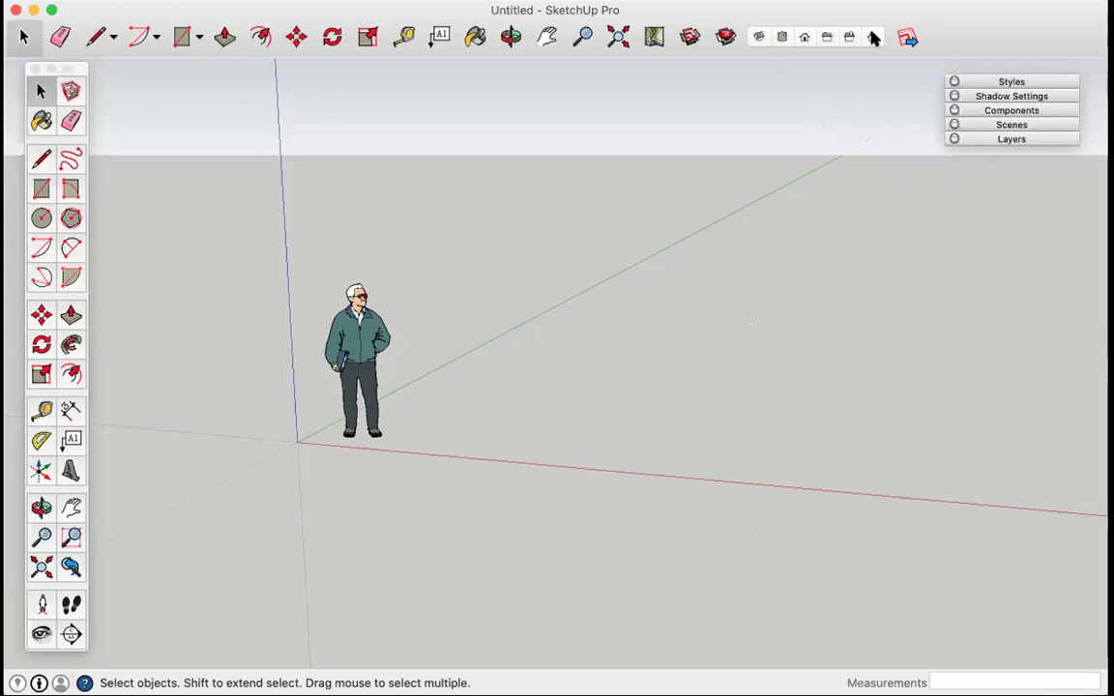
{"action": "left_click", "coordinate": [761, 37]}
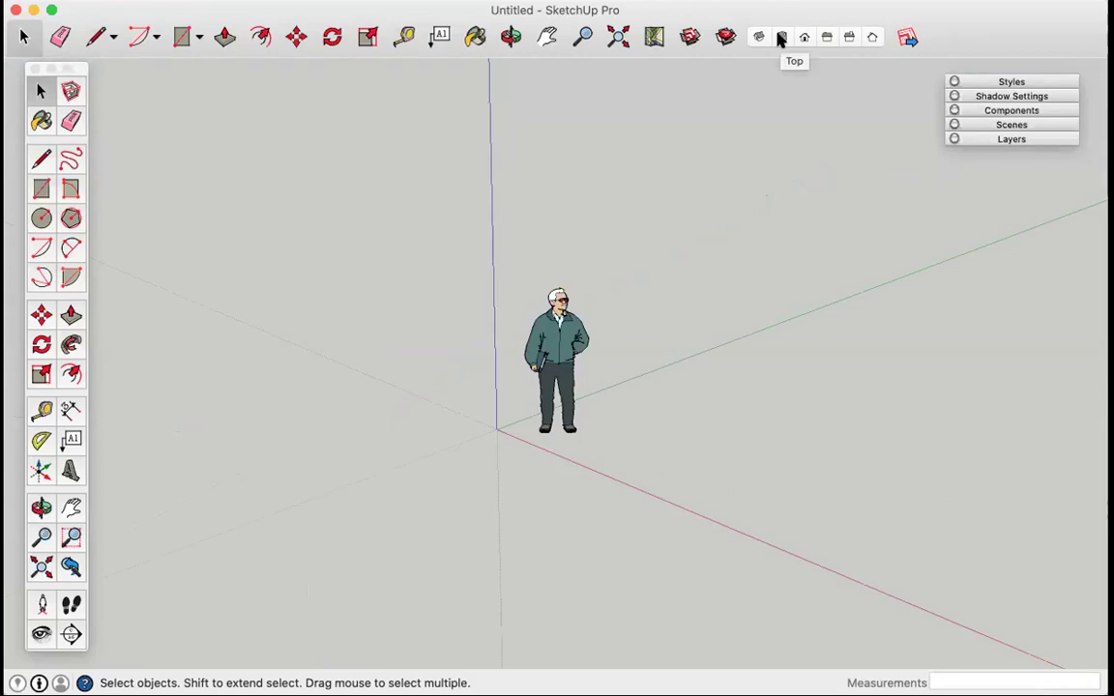
Step: In the top view, draw a 4000 mm line parallel to the red axis, starting near the scale figure
{"action": "left_click", "coordinate": [782, 39]}
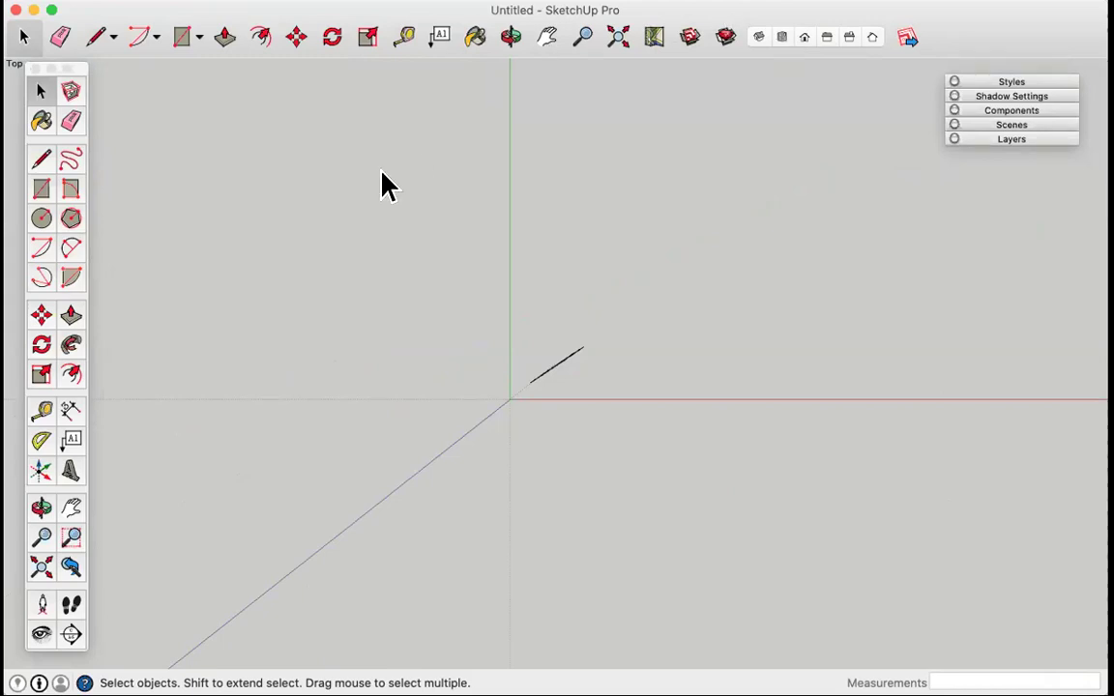
{"action": "left_click", "coordinate": [73, 509]}
{"action": "left_click_drag", "start_coordinate": [763, 261], "coordinate": [168, 249]}
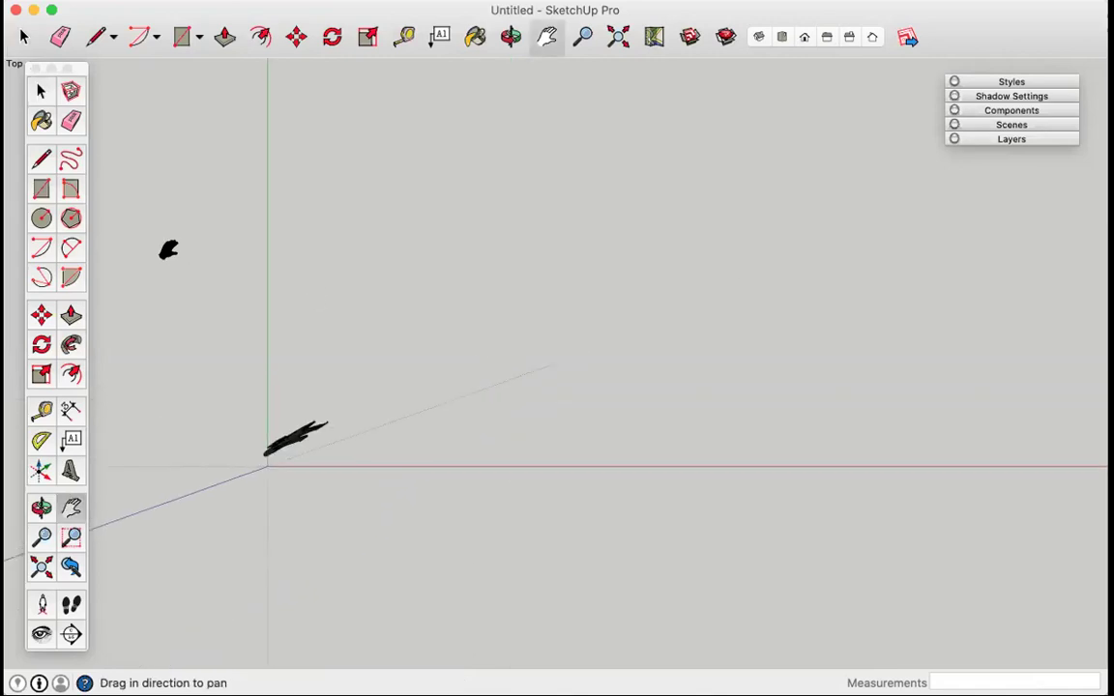
{"action": "left_click", "coordinate": [41, 158]}
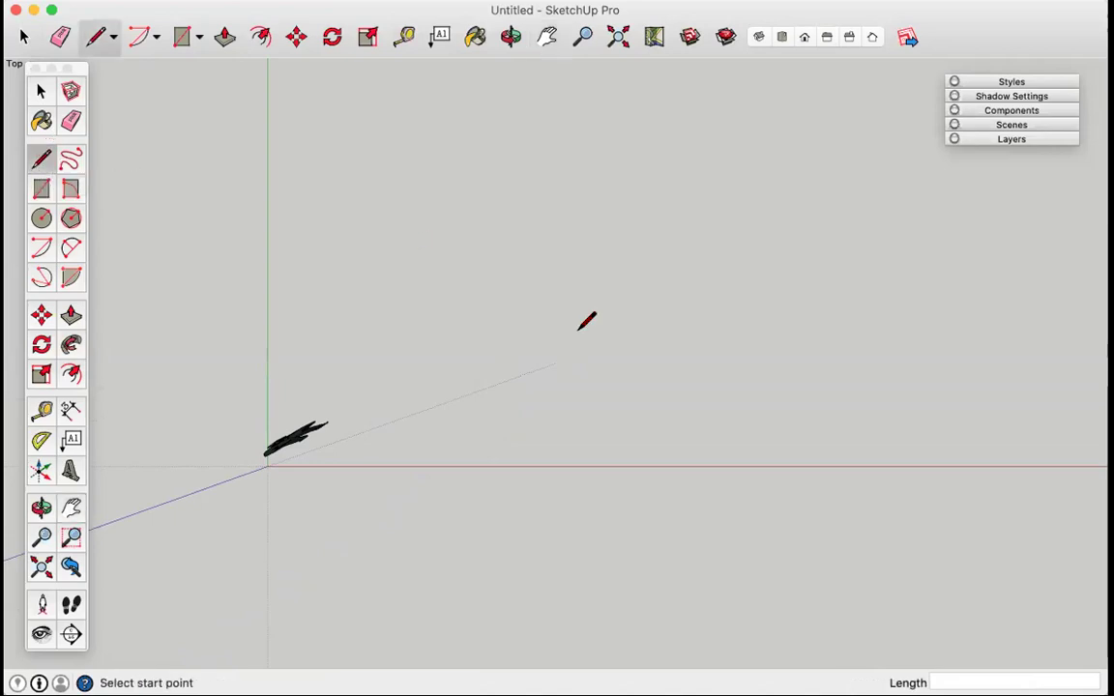
{"action": "left_click", "coordinate": [335, 402]}
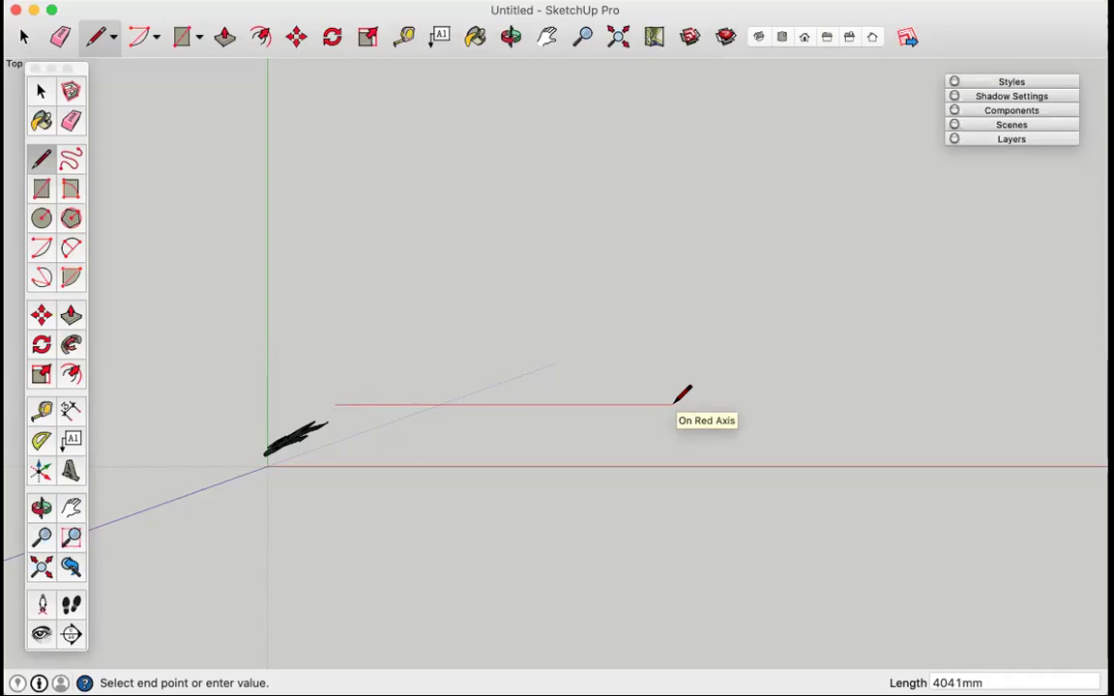
{"action": "type", "text": "4000"}
{"action": "key", "text": "Return"}
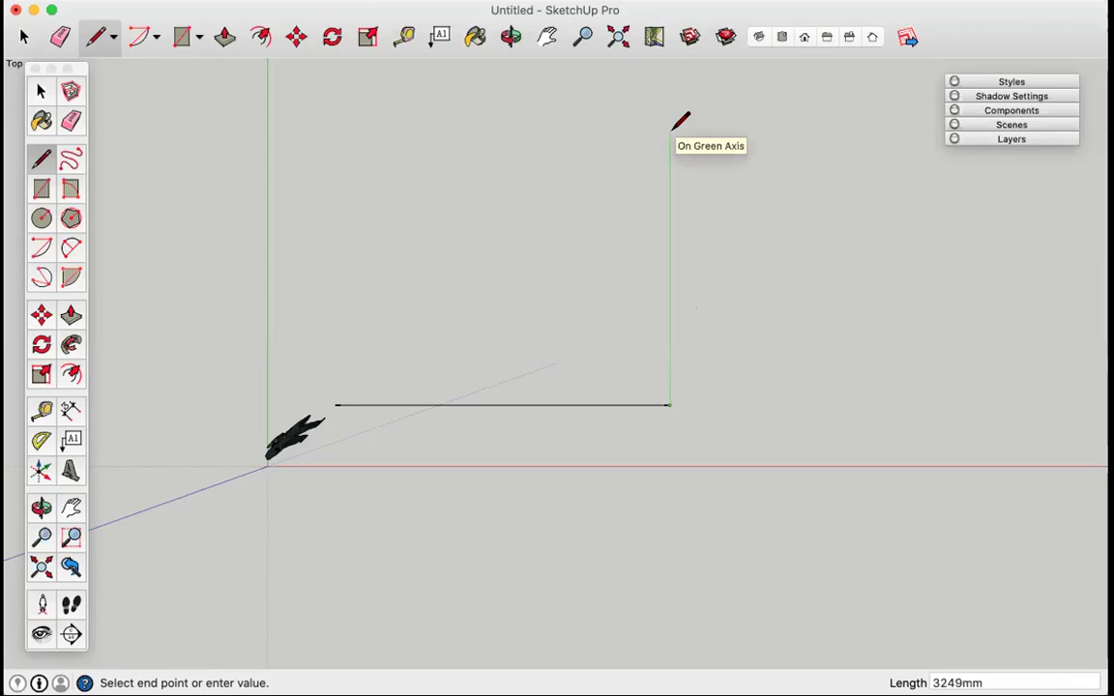
Step: Continue from the line's far end with a 3900 mm line along the green axis and end the chain there
{"action": "type", "text": "3900"}
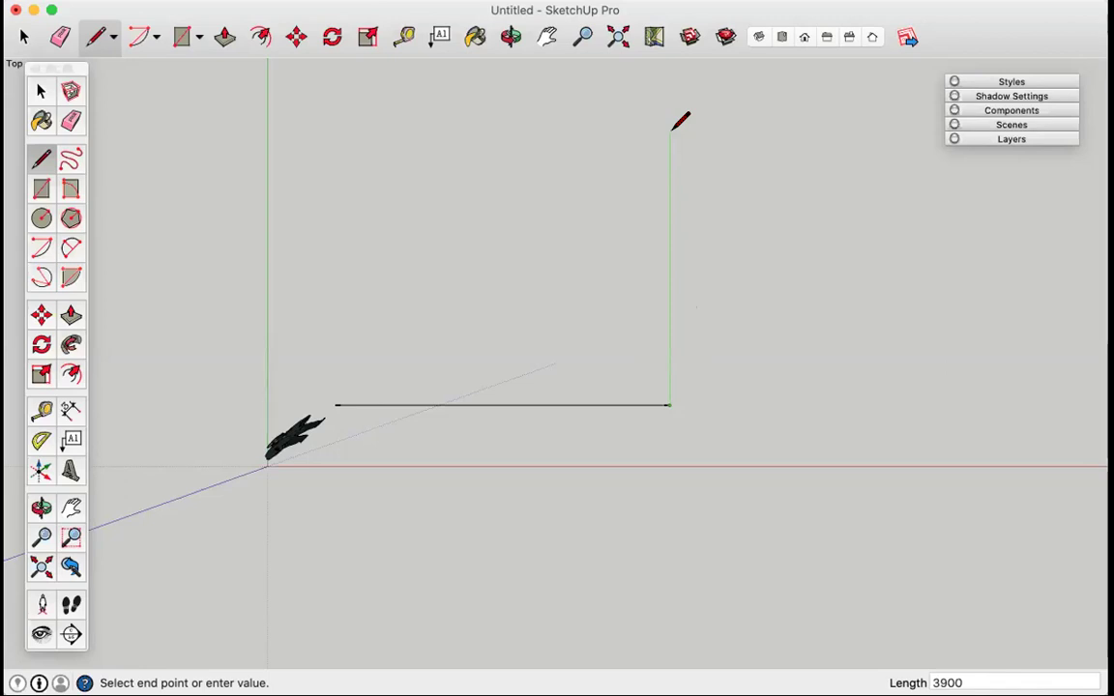
{"action": "key", "text": "Return"}
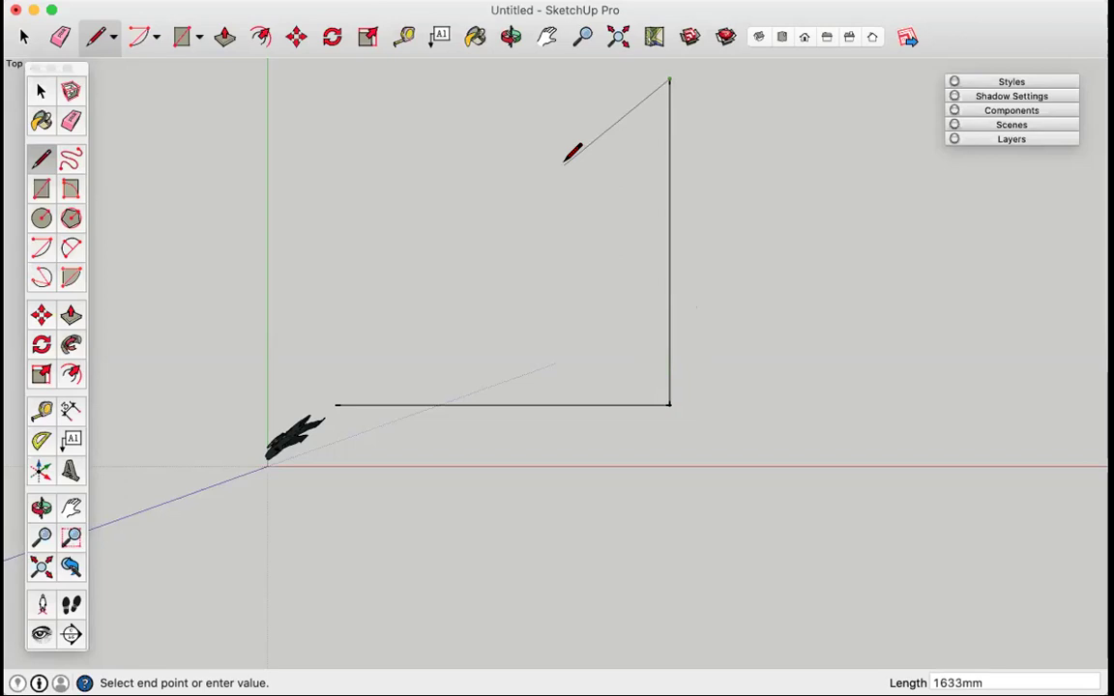
{"action": "key", "text": "Escape"}
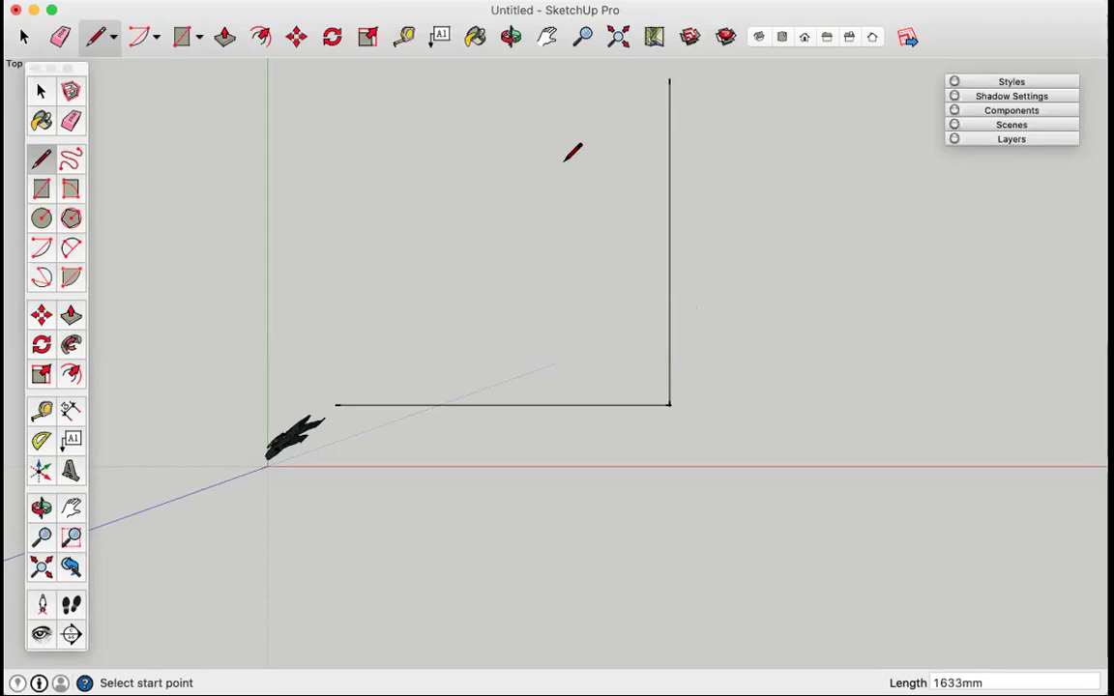
Step: Draw a 4000 mm line back along the red axis from the open end, and close the rectangle at its first corner
{"action": "scroll", "coordinate": [573, 188], "scroll_direction": "down", "scroll_amount": 1}
{"action": "scroll", "coordinate": [557, 182], "scroll_direction": "down", "scroll_amount": 3}
{"action": "scroll", "coordinate": [418, 95], "scroll_direction": "up", "scroll_amount": 3}
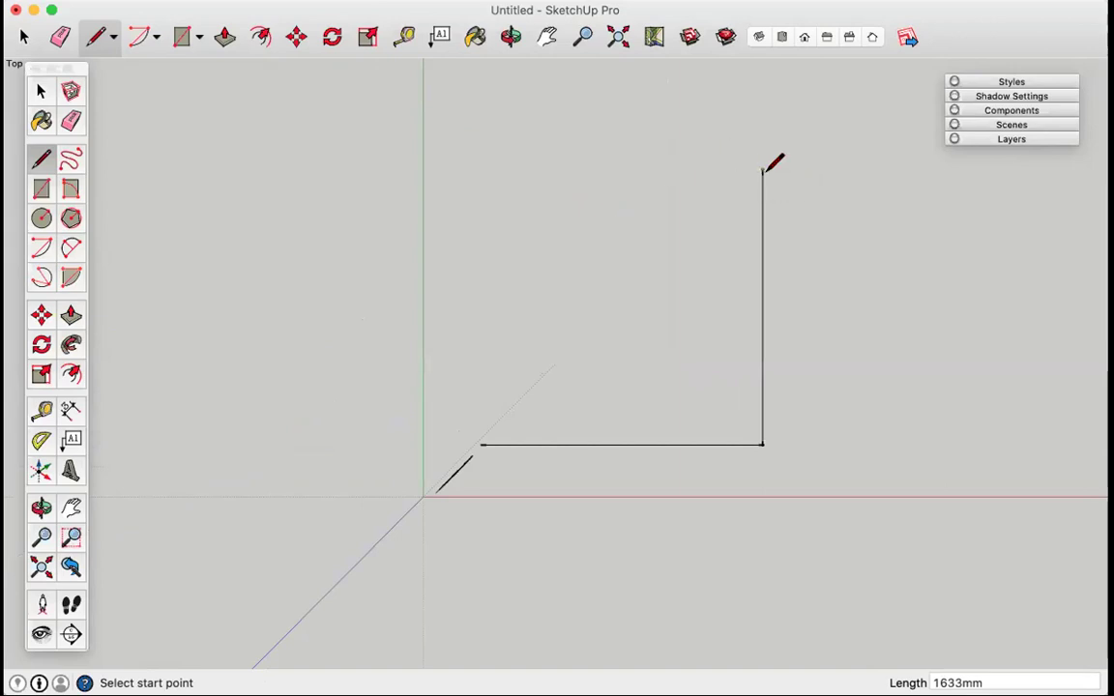
{"action": "scroll", "coordinate": [763, 169], "scroll_direction": "up", "scroll_amount": 1}
{"action": "scroll", "coordinate": [763, 170], "scroll_direction": "up", "scroll_amount": 3}
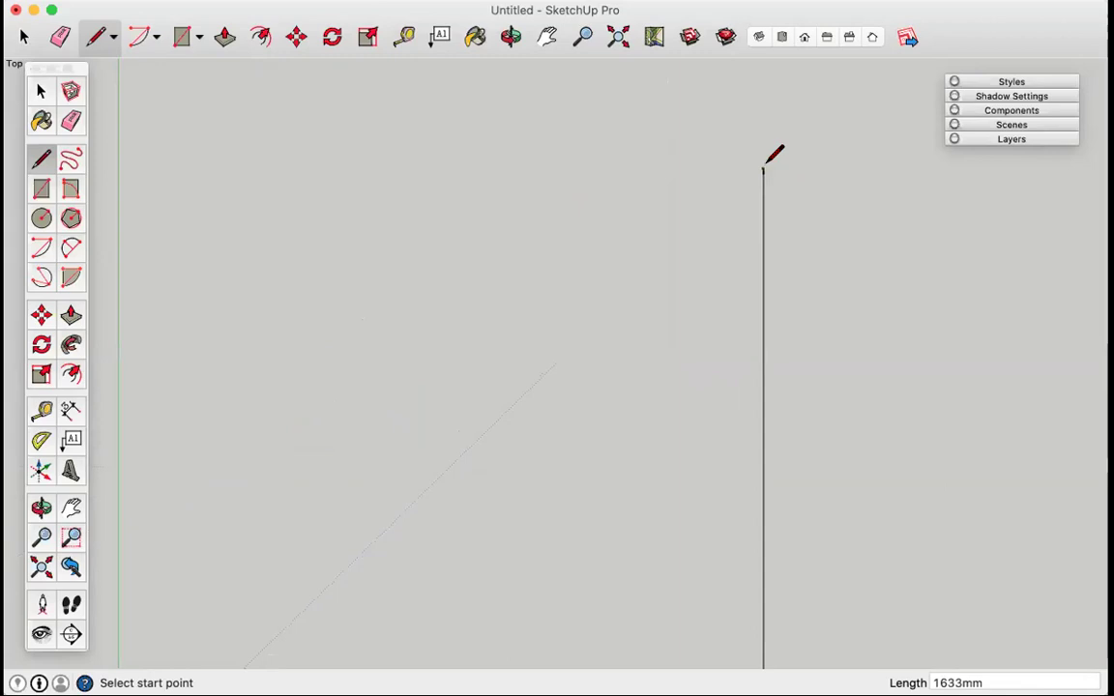
{"action": "scroll", "coordinate": [763, 167], "scroll_direction": "down", "scroll_amount": 4}
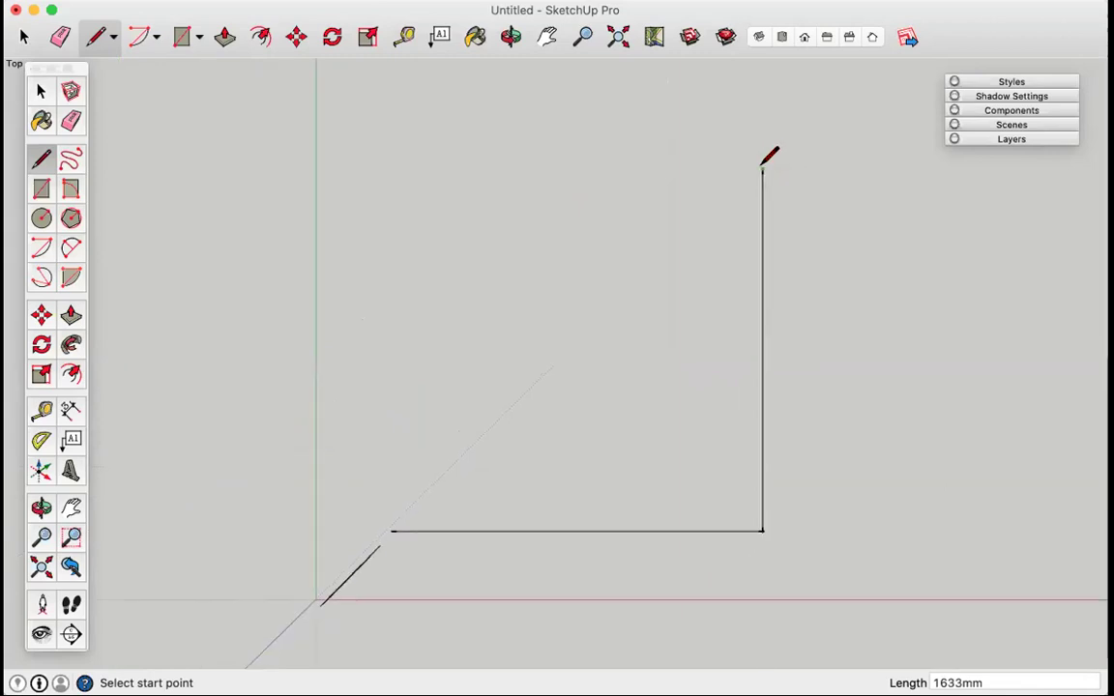
{"action": "scroll", "coordinate": [763, 166], "scroll_direction": "up", "scroll_amount": 2}
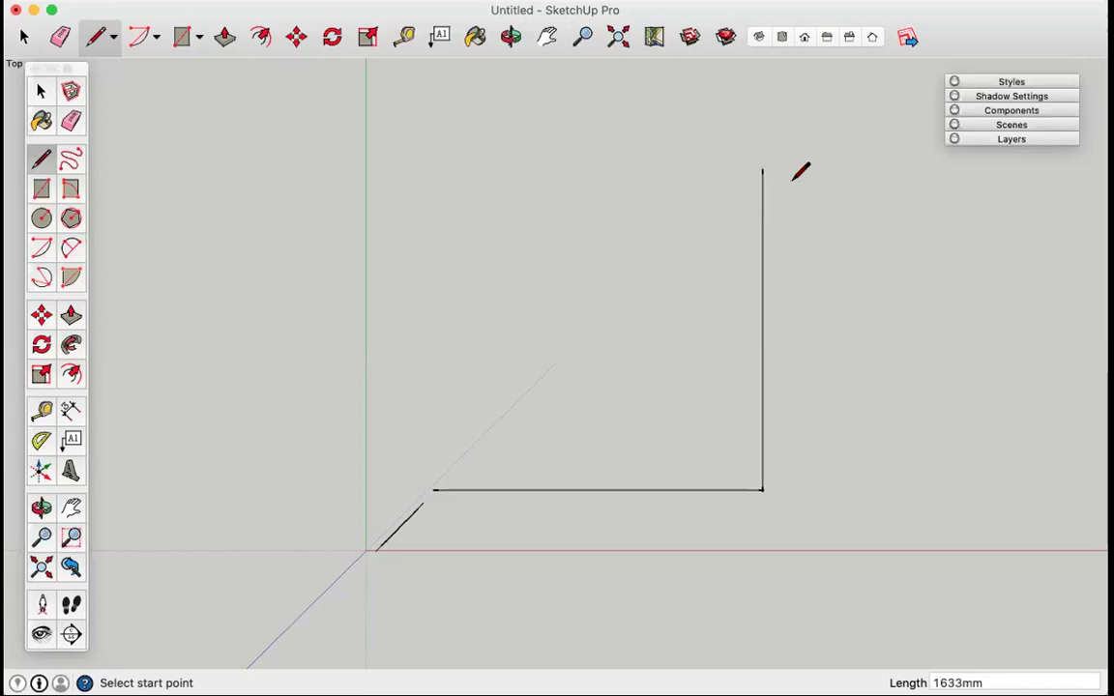
{"action": "left_click", "coordinate": [763, 167]}
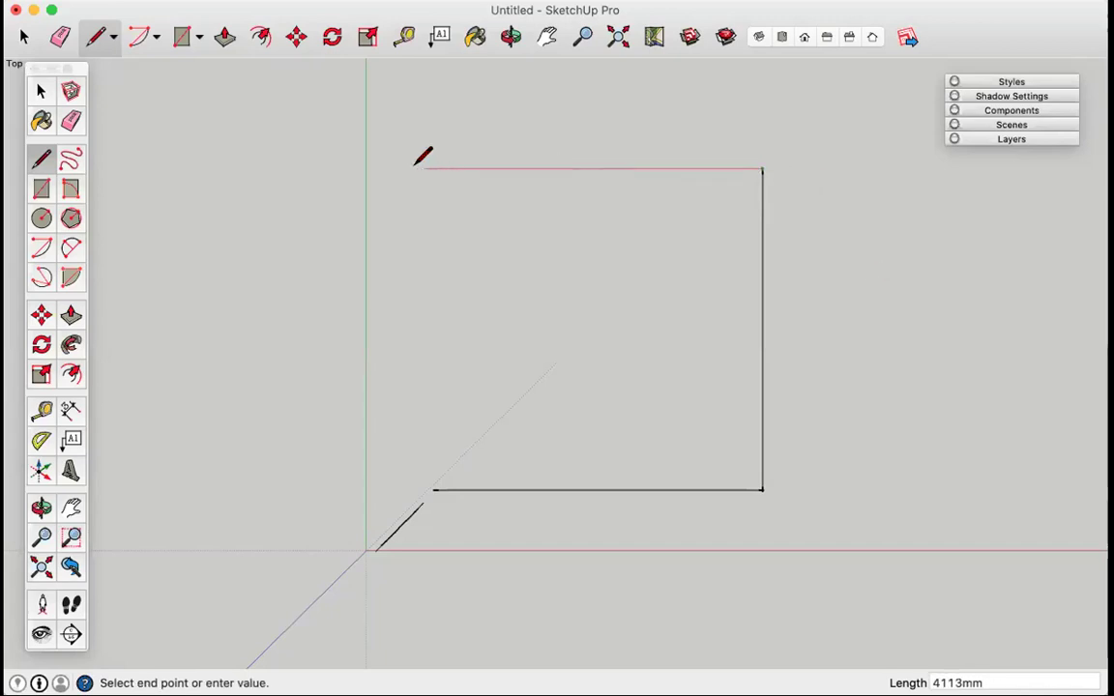
{"action": "type", "text": "4000"}
{"action": "key", "text": "Return"}
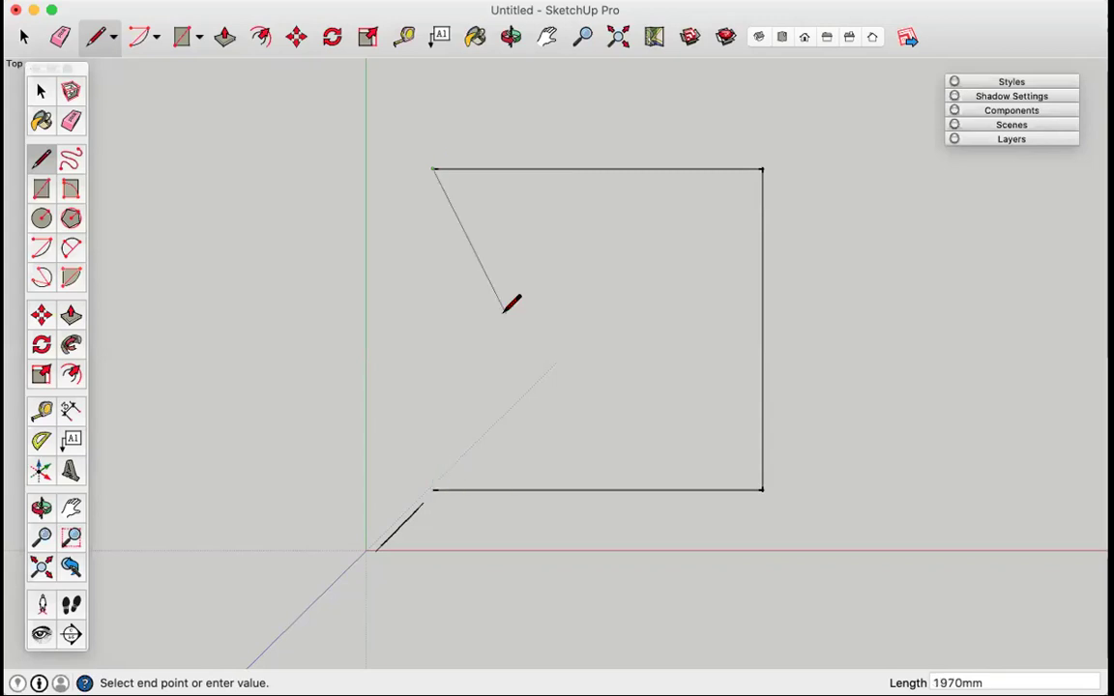
{"action": "left_click", "coordinate": [433, 486]}
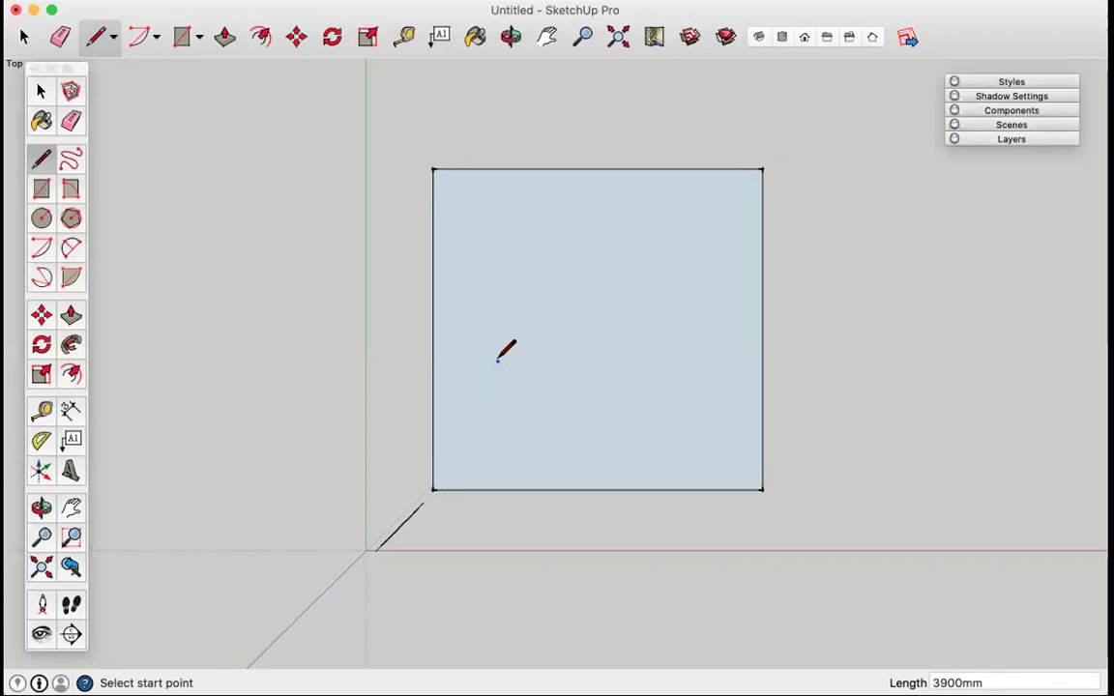
Step: Examine the closed rectangular face from above and in perspective beside the scale figure
{"action": "scroll", "coordinate": [525, 179], "scroll_direction": "down", "scroll_amount": 5}
{"action": "scroll", "coordinate": [497, 200], "scroll_direction": "up", "scroll_amount": 6}
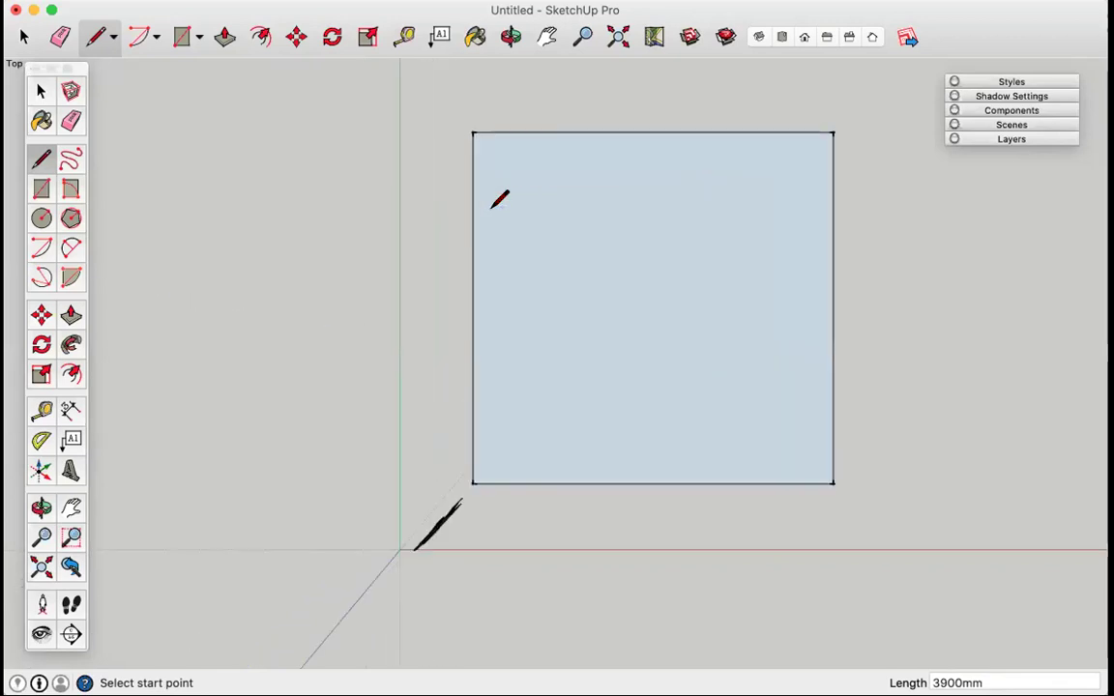
{"action": "scroll", "coordinate": [500, 198], "scroll_direction": "down", "scroll_amount": 5}
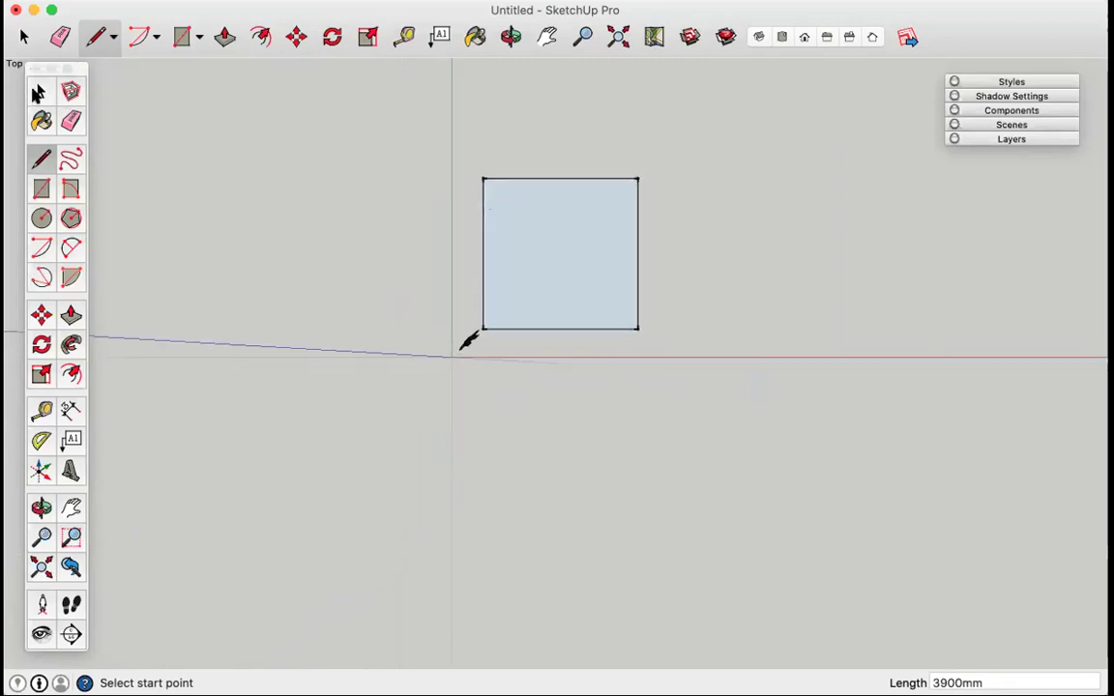
{"action": "left_click", "coordinate": [41, 91]}
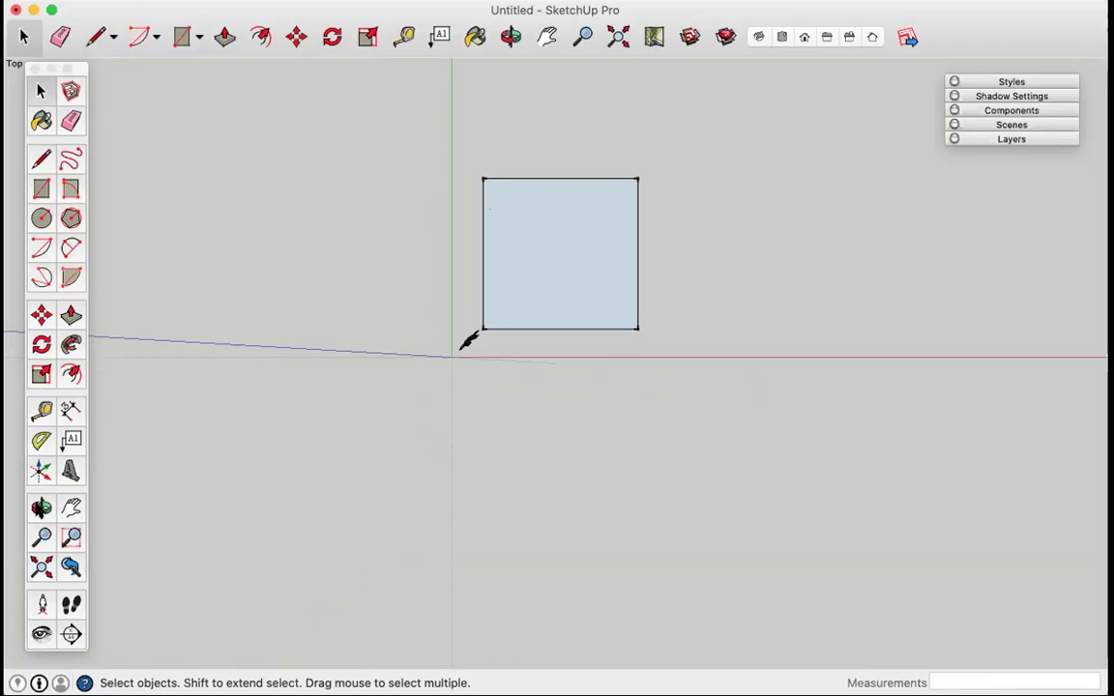
{"action": "left_click", "coordinate": [41, 508]}
{"action": "left_click_drag", "start_coordinate": [483, 257], "coordinate": [454, 77]}
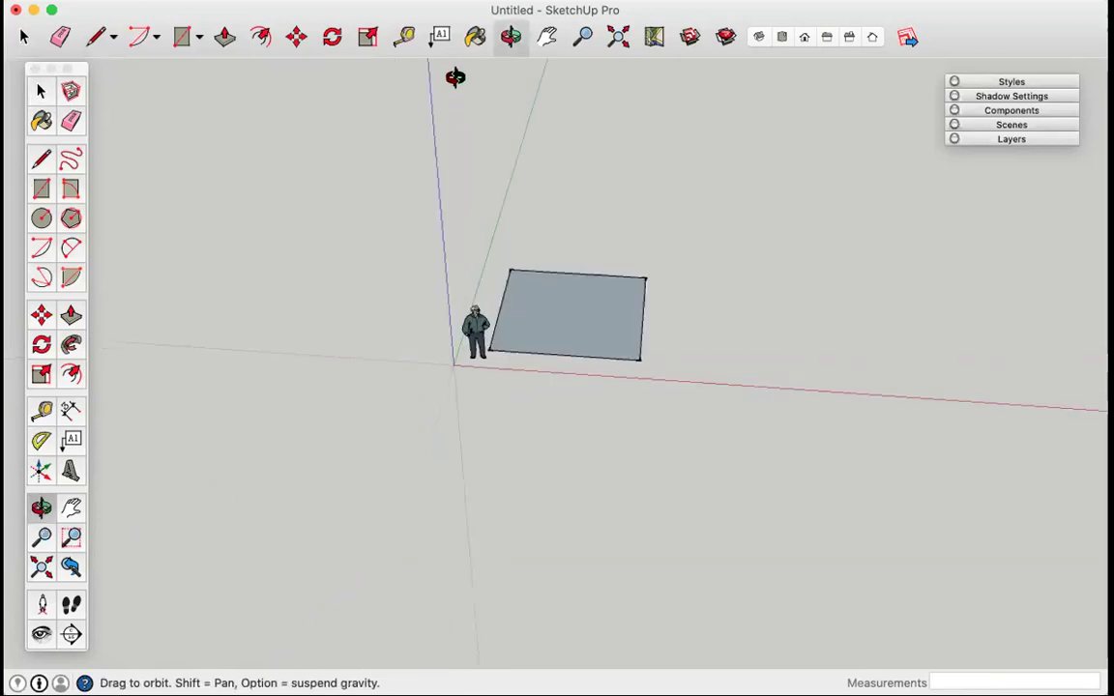
{"action": "left_click_drag", "start_coordinate": [558, 254], "coordinate": [435, 254]}
{"action": "scroll", "coordinate": [612, 323], "scroll_direction": "up", "scroll_amount": 10}
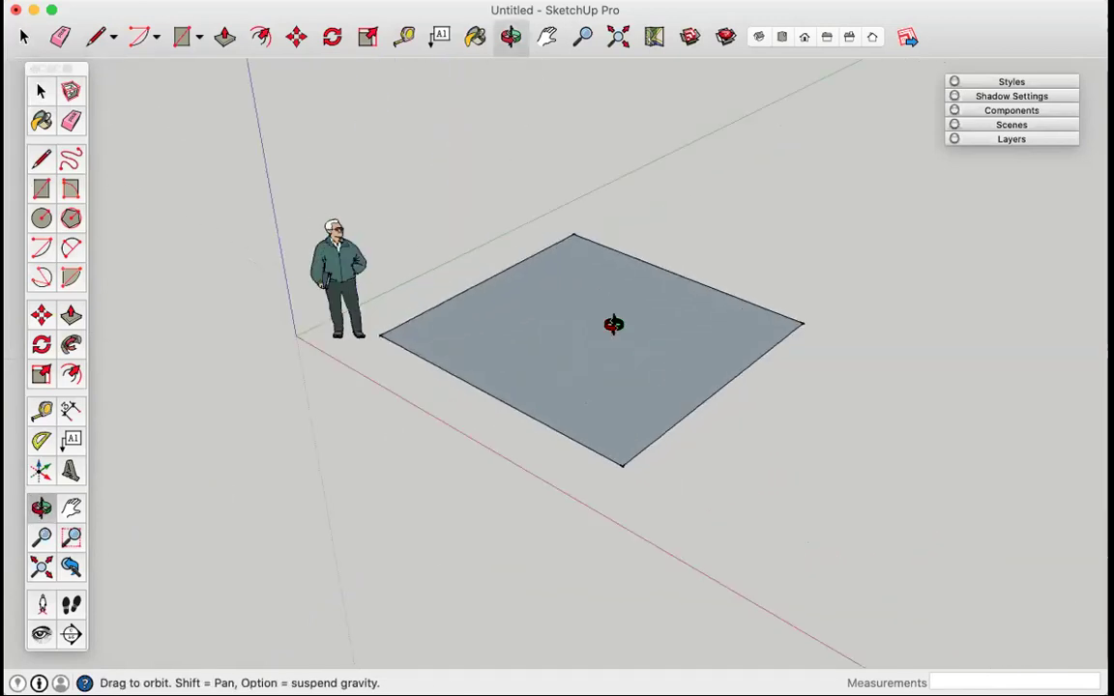
{"action": "scroll", "coordinate": [613, 324], "scroll_direction": "down", "scroll_amount": 8}
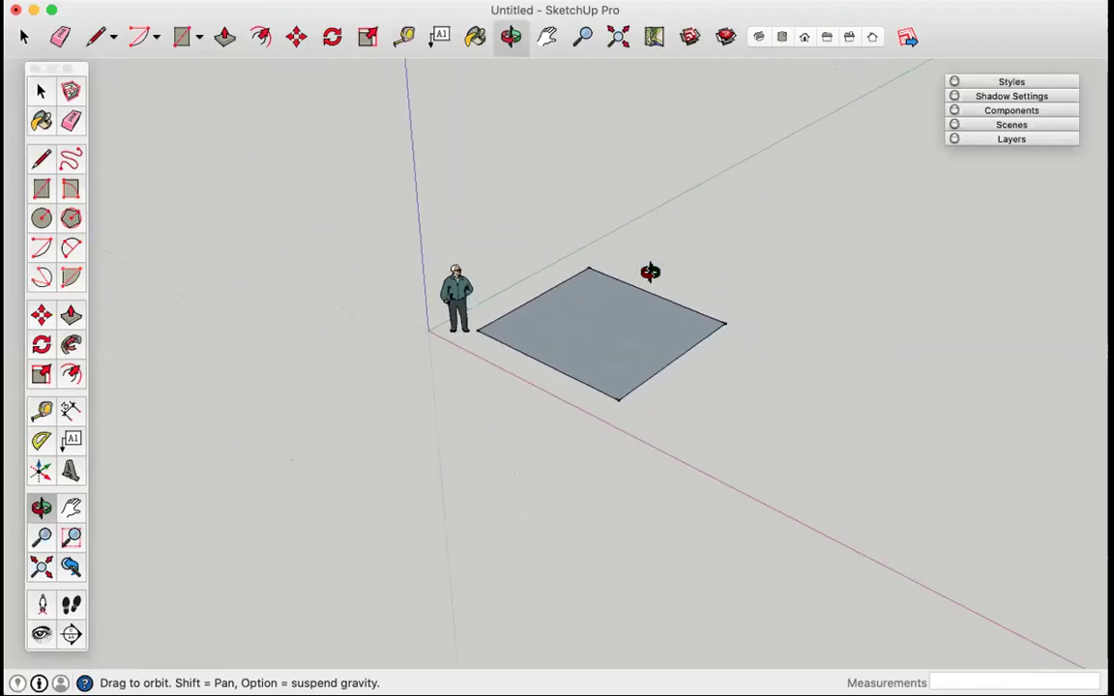
Step: In the top view, offset the rectangular face's outline outward by 150 mm
{"action": "left_click", "coordinate": [782, 37]}
{"action": "scroll", "coordinate": [522, 373], "scroll_direction": "up", "scroll_amount": 4}
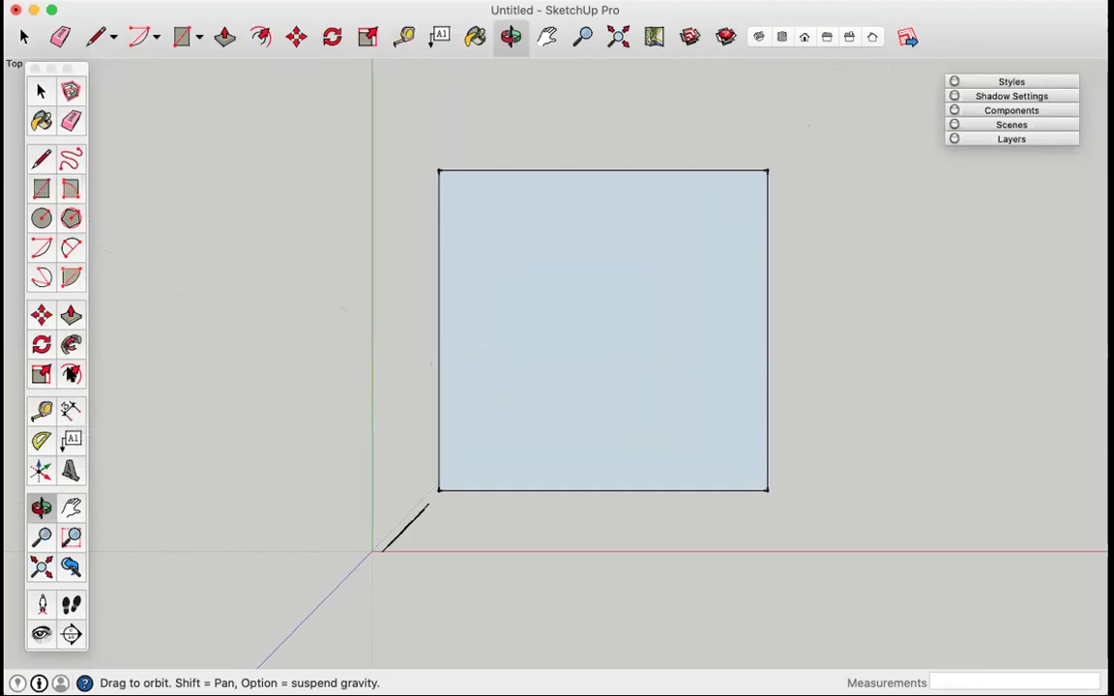
{"action": "key", "text": "space"}
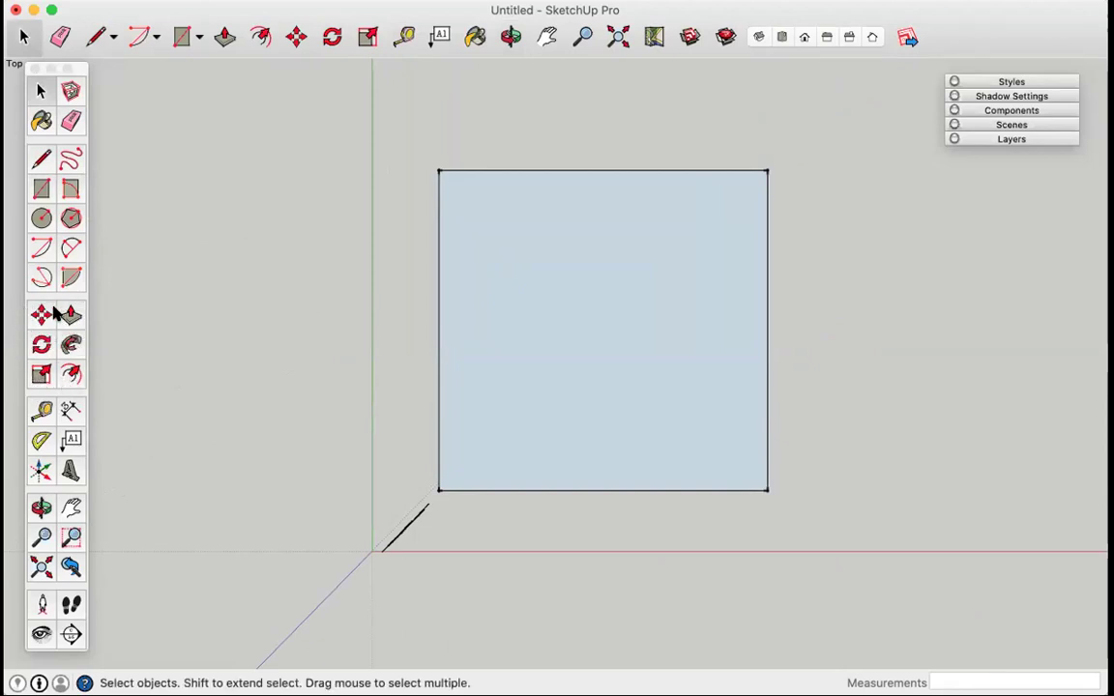
{"action": "left_click", "coordinate": [71, 375]}
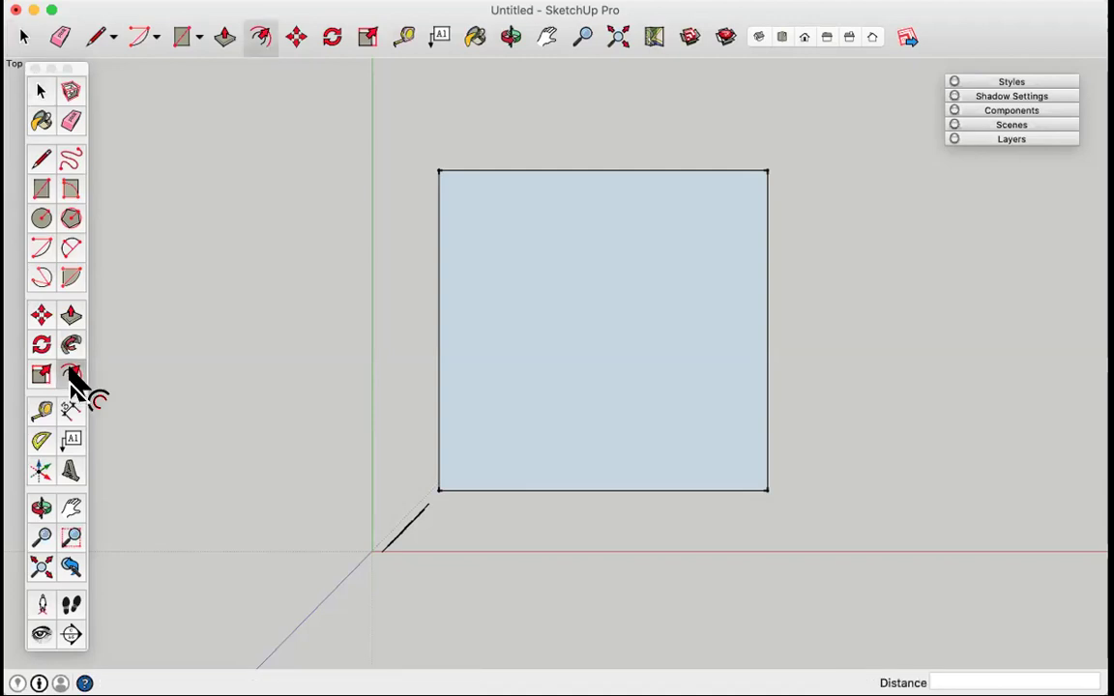
{"action": "left_click", "coordinate": [71, 377]}
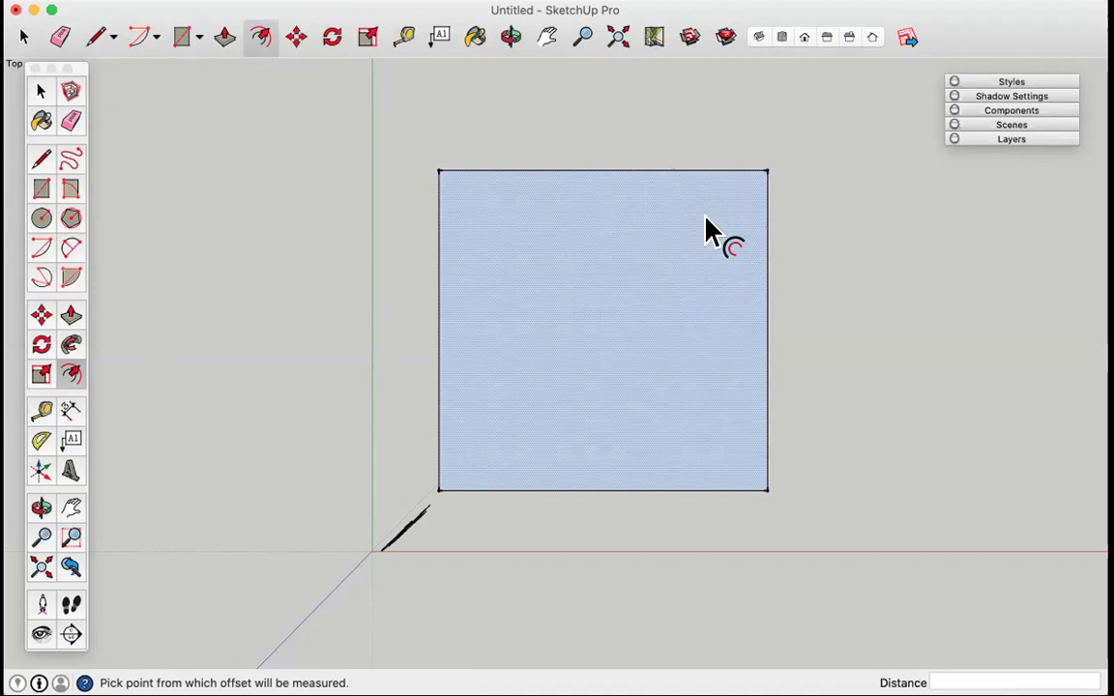
{"action": "left_click", "coordinate": [894, 235]}
{"action": "left_click", "coordinate": [718, 293]}
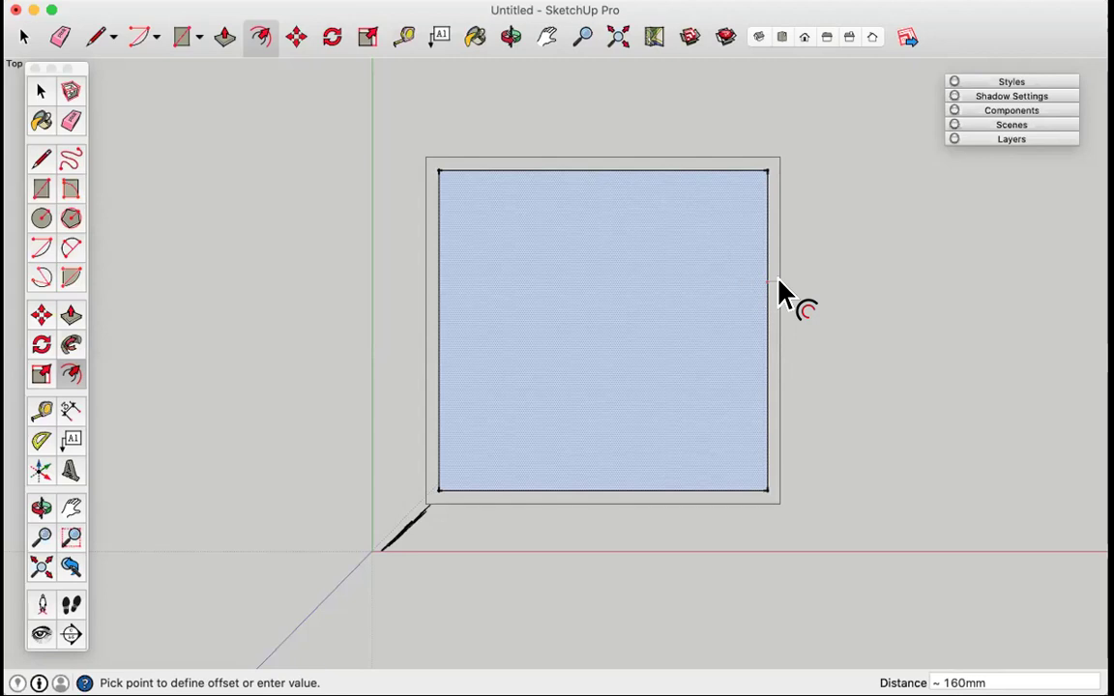
{"action": "type", "text": "150"}
{"action": "key", "text": "Return"}
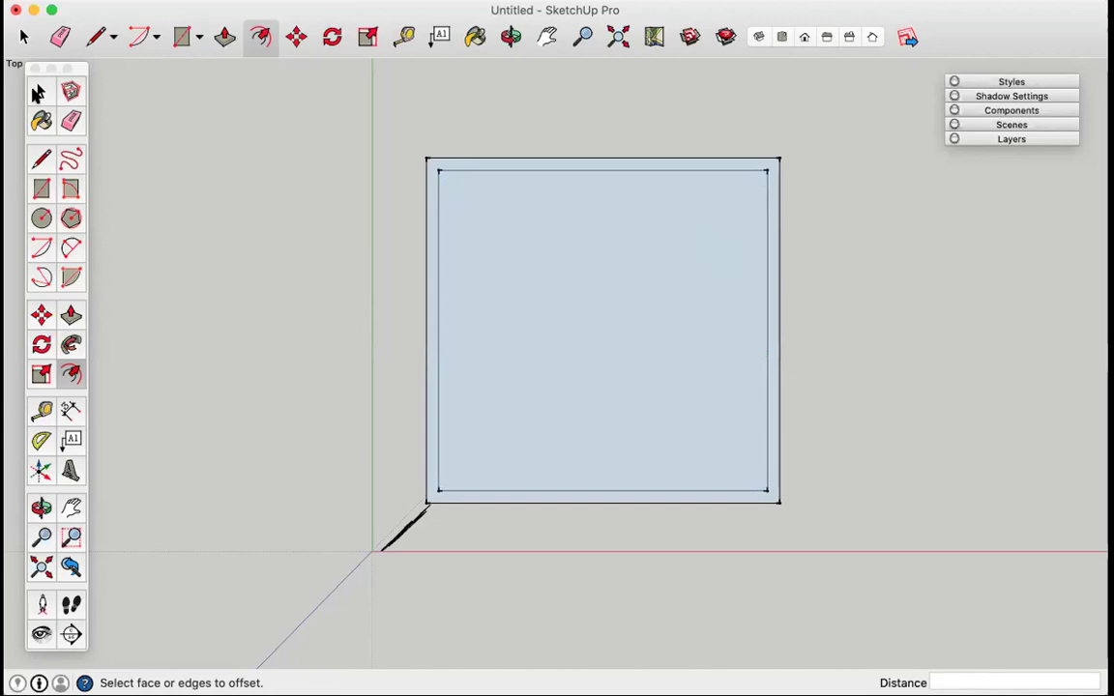
{"action": "left_click", "coordinate": [41, 91]}
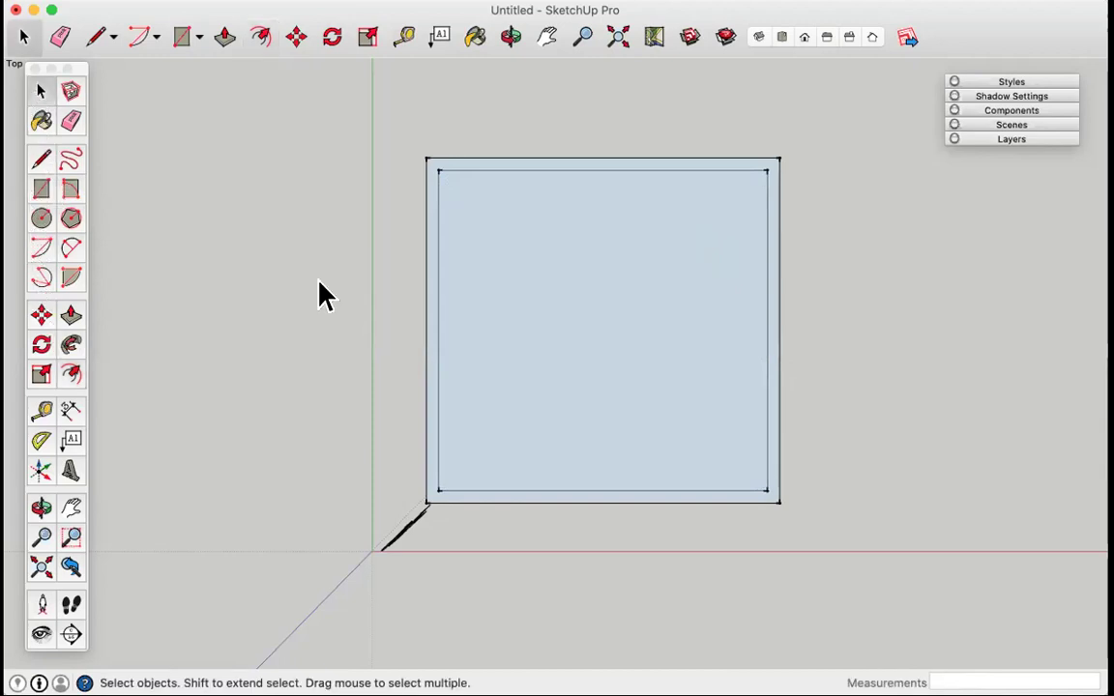
Step: Place a guide point on the inner wall edge facing away from the green axis, 1200 mm from its corner farthest from the red axis
{"action": "left_click", "coordinate": [42, 411]}
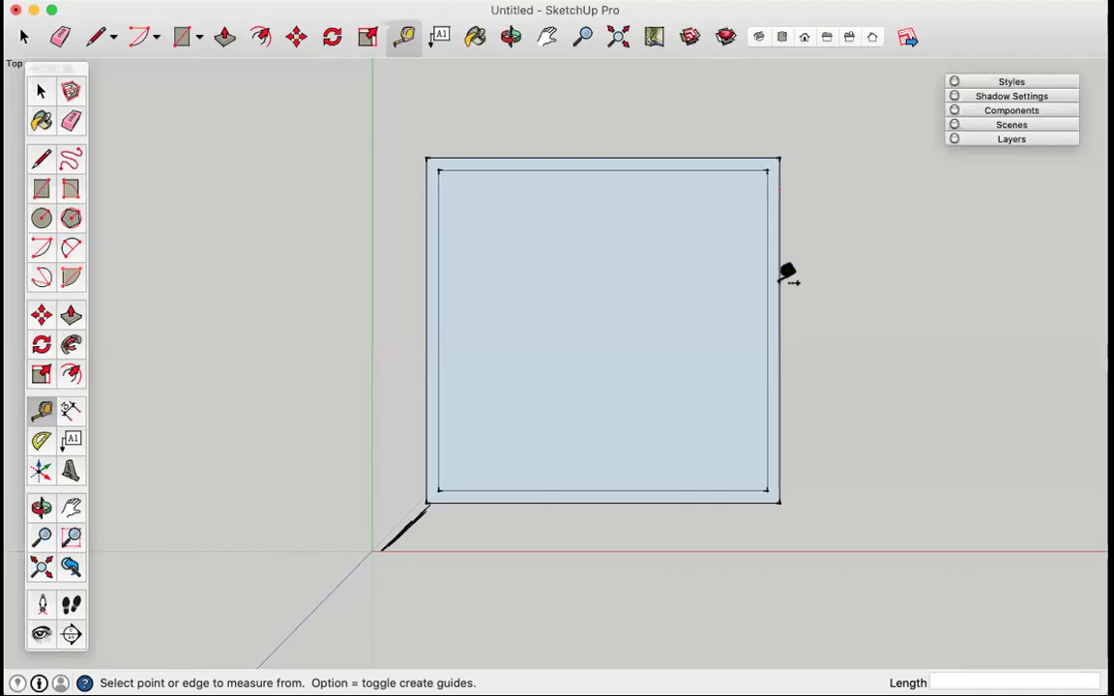
{"action": "left_click", "coordinate": [774, 160]}
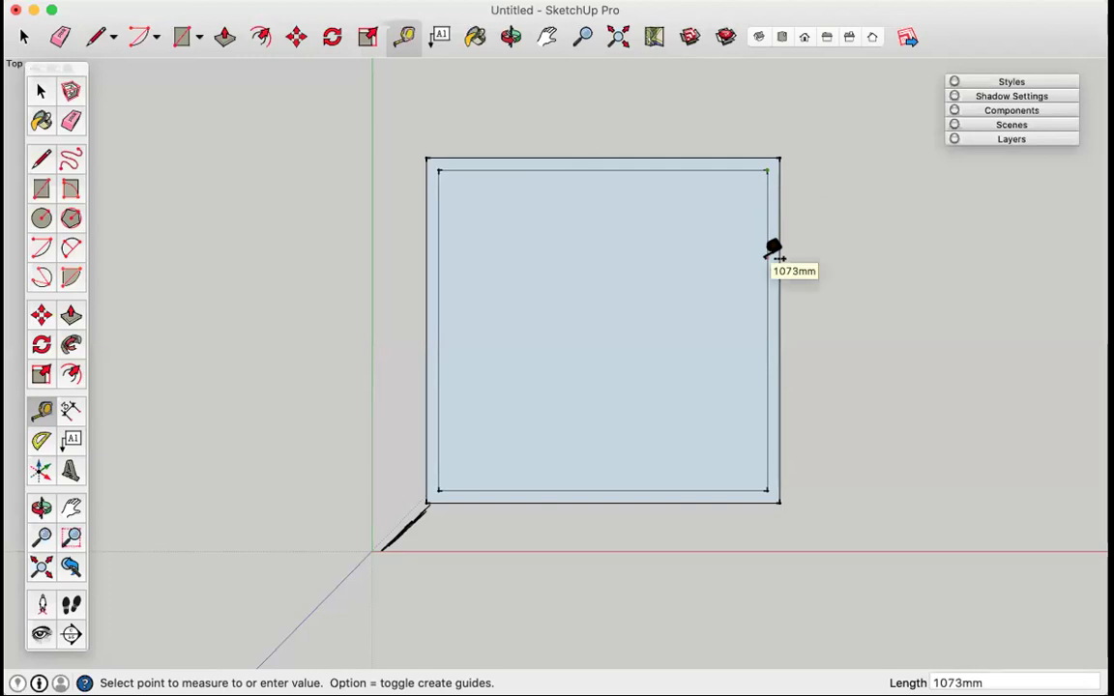
{"action": "type", "text": "1200"}
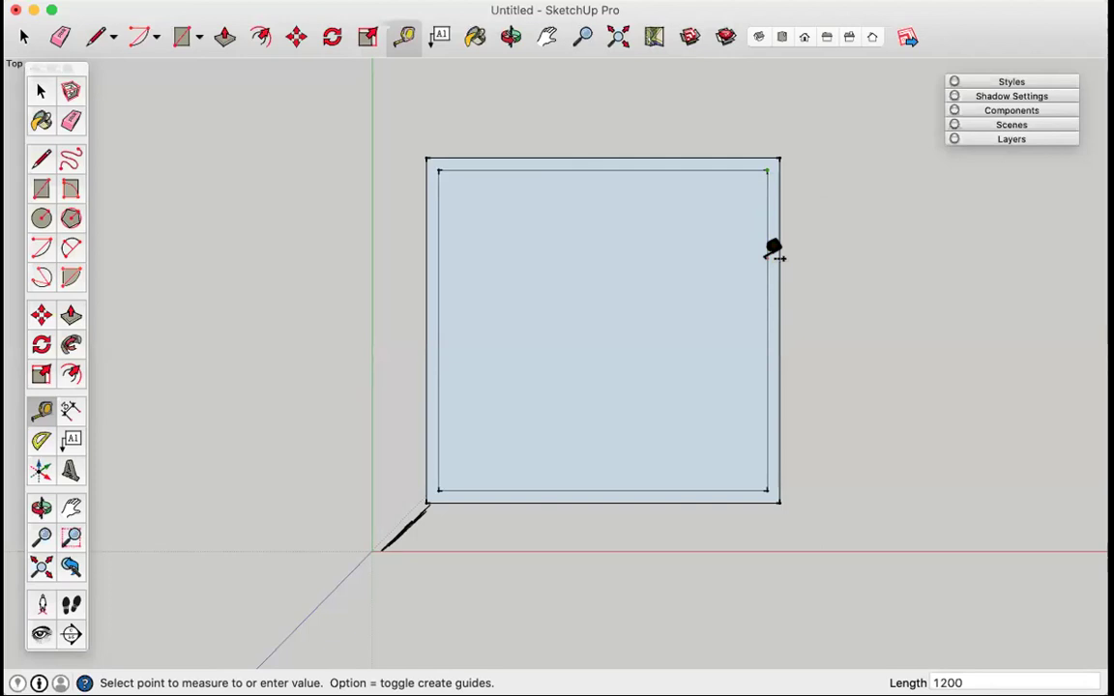
{"action": "key", "text": "Return"}
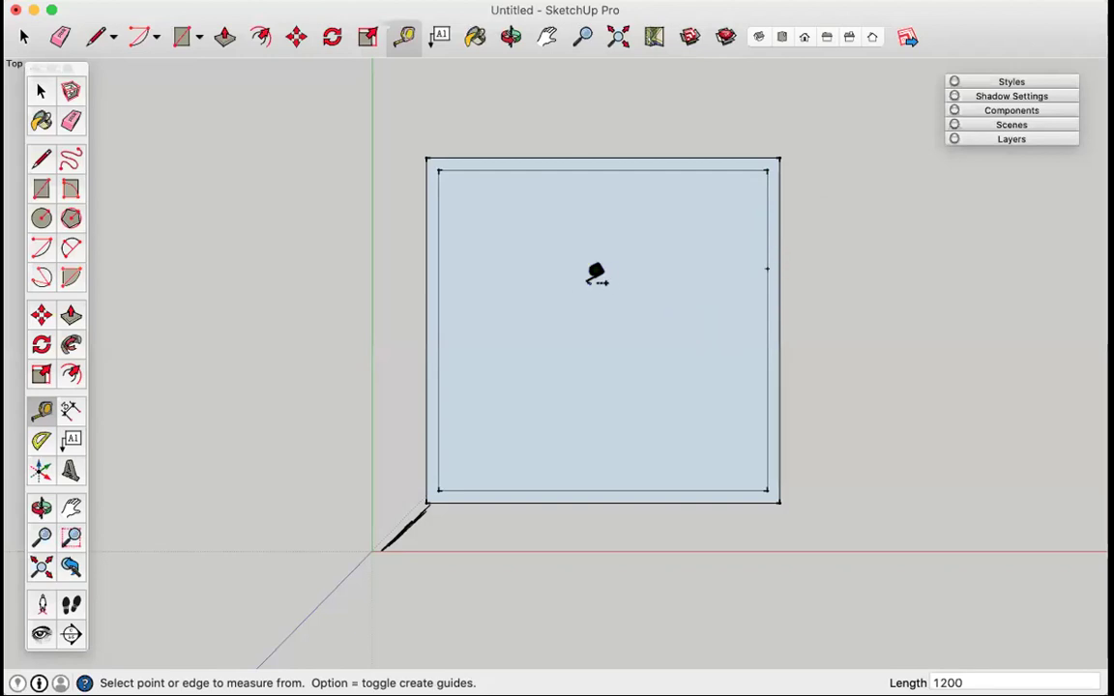
Step: From the guide point, draw a 350 by 1200 mm rectangular projection into the room, closing it back on the inner wall edge
{"action": "left_click", "coordinate": [42, 162]}
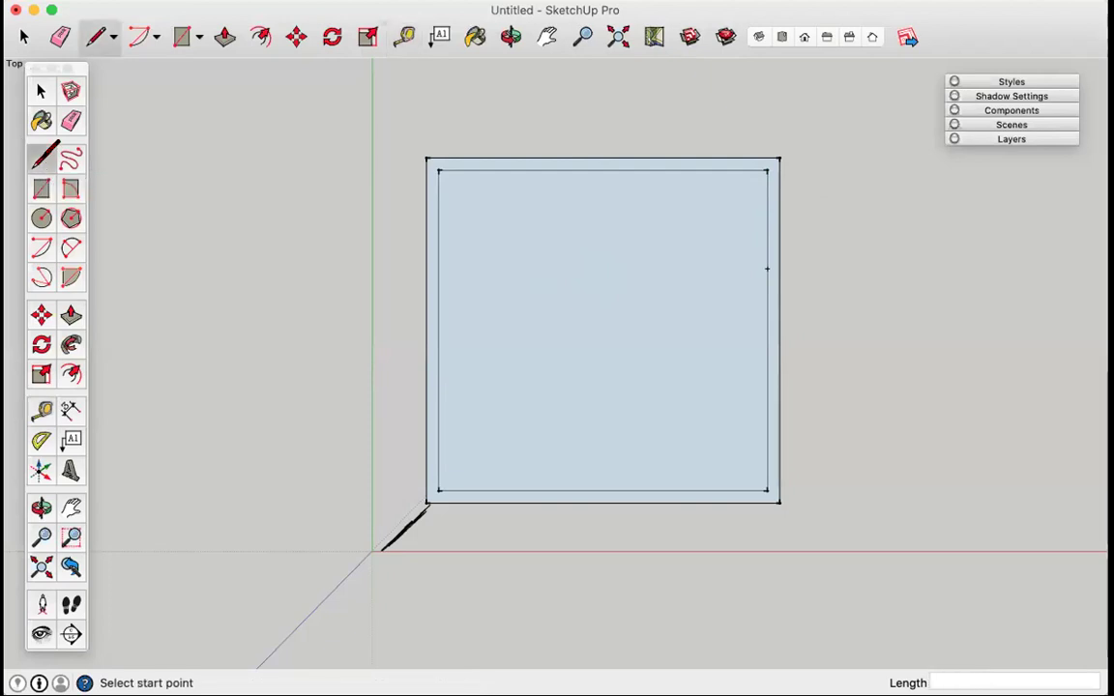
{"action": "left_click", "coordinate": [766, 267]}
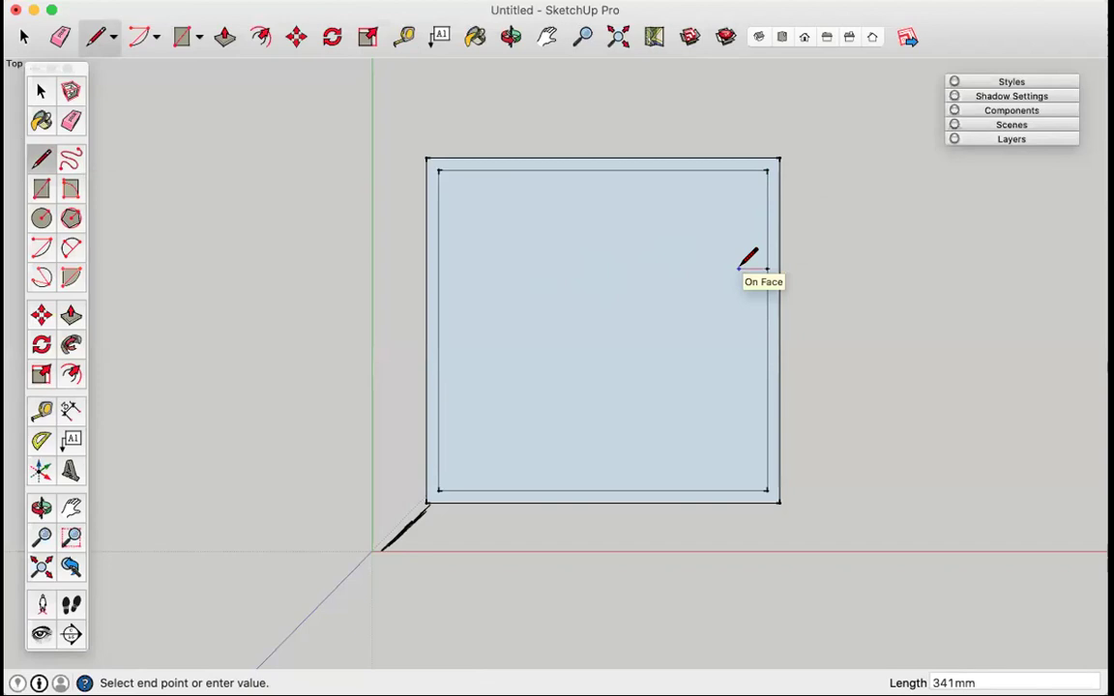
{"action": "type", "text": "350"}
{"action": "key", "text": "Return"}
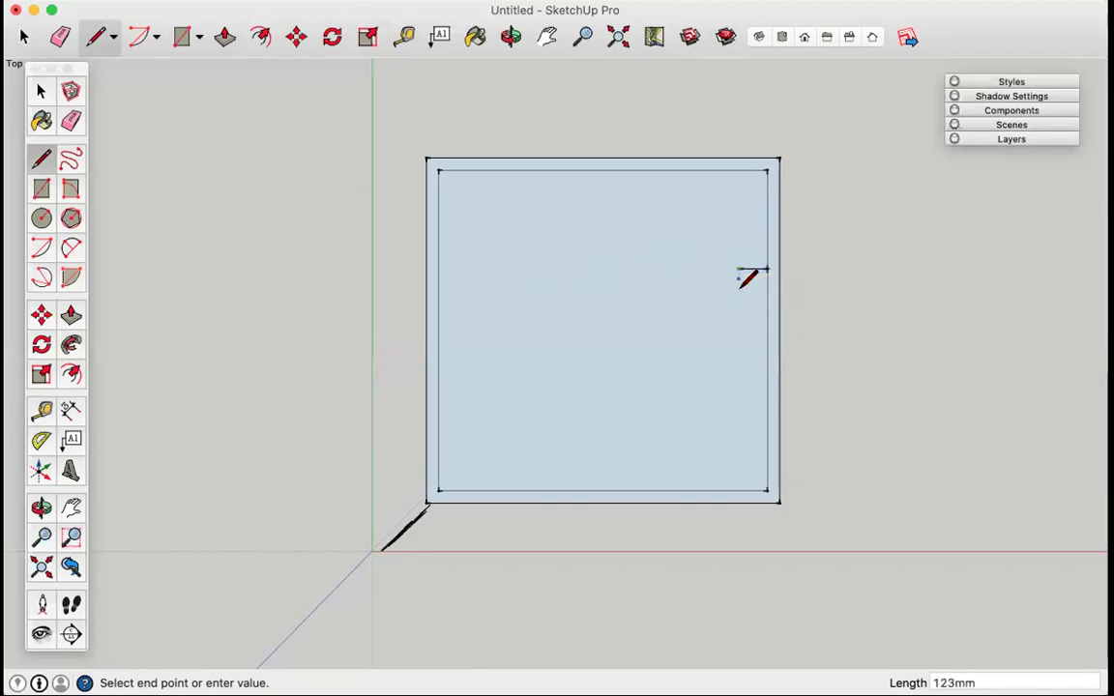
{"action": "type", "text": "1200"}
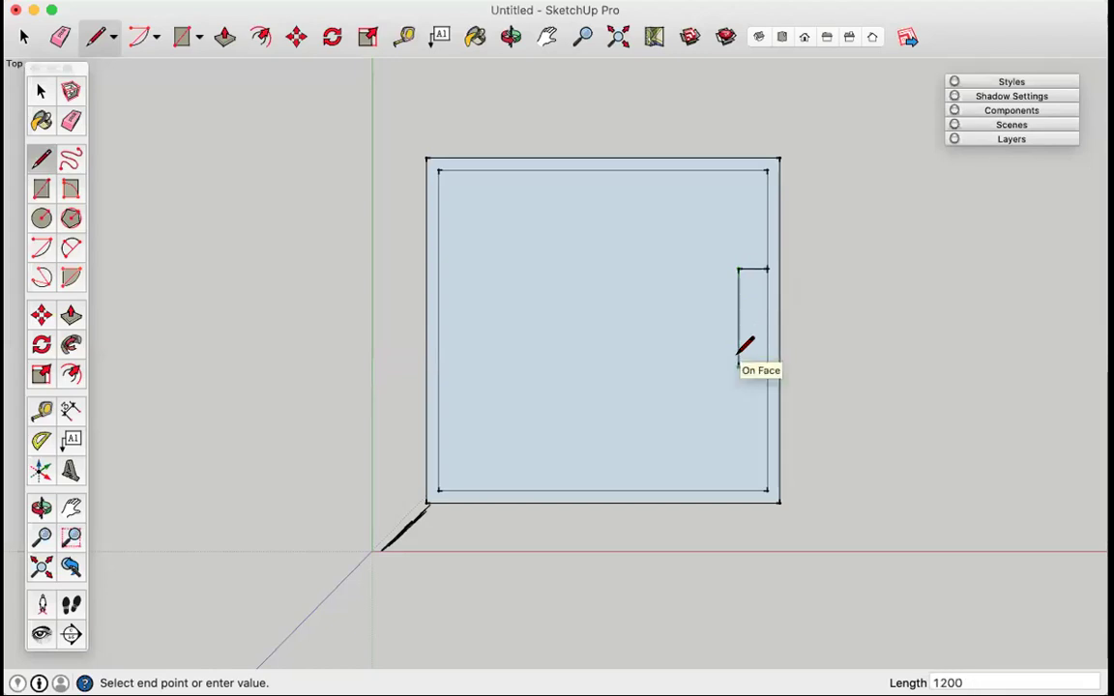
{"action": "key", "text": "Return"}
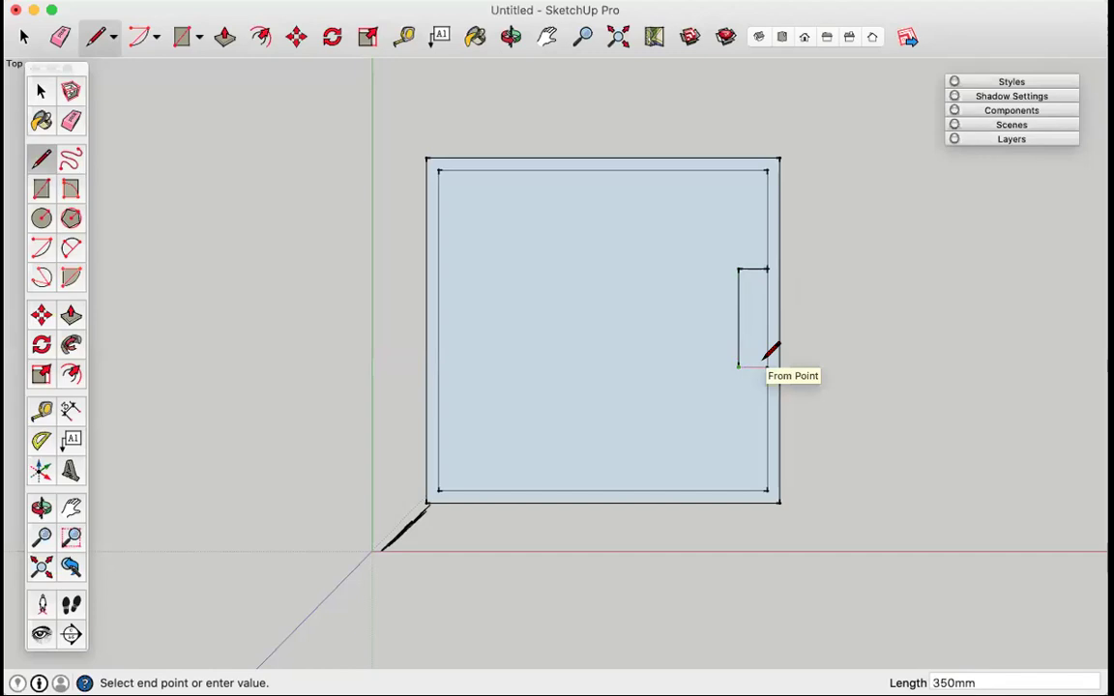
{"action": "left_click", "coordinate": [764, 358]}
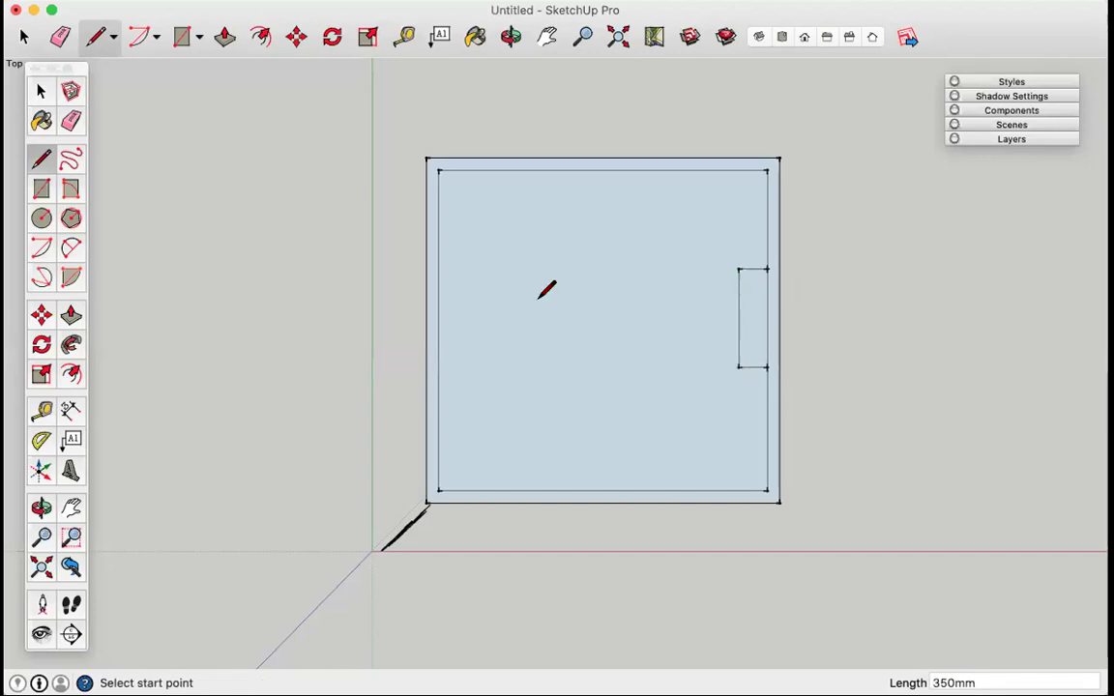
Step: Try deleting the inner wall edge segment between the projection and the wall, and undo the deletion
{"action": "left_click", "coordinate": [43, 91]}
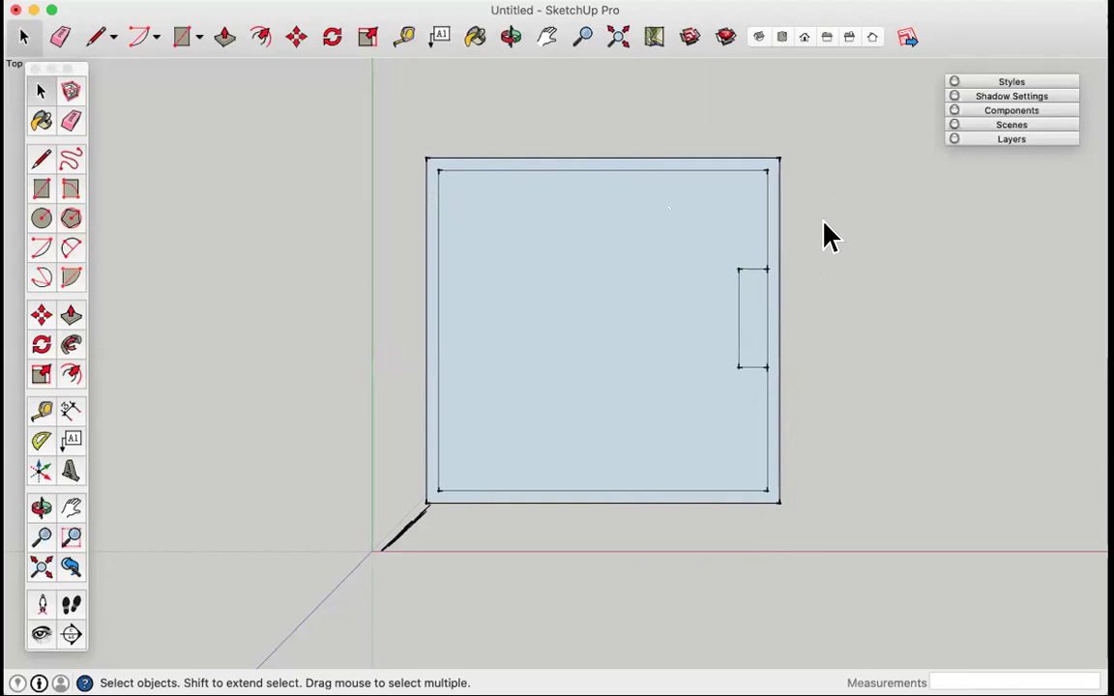
{"action": "left_click", "coordinate": [767, 300]}
{"action": "scroll", "coordinate": [767, 298], "scroll_direction": "up", "scroll_amount": 5}
{"action": "scroll", "coordinate": [769, 294], "scroll_direction": "down", "scroll_amount": 2}
{"action": "scroll", "coordinate": [770, 295], "scroll_direction": "up", "scroll_amount": 2}
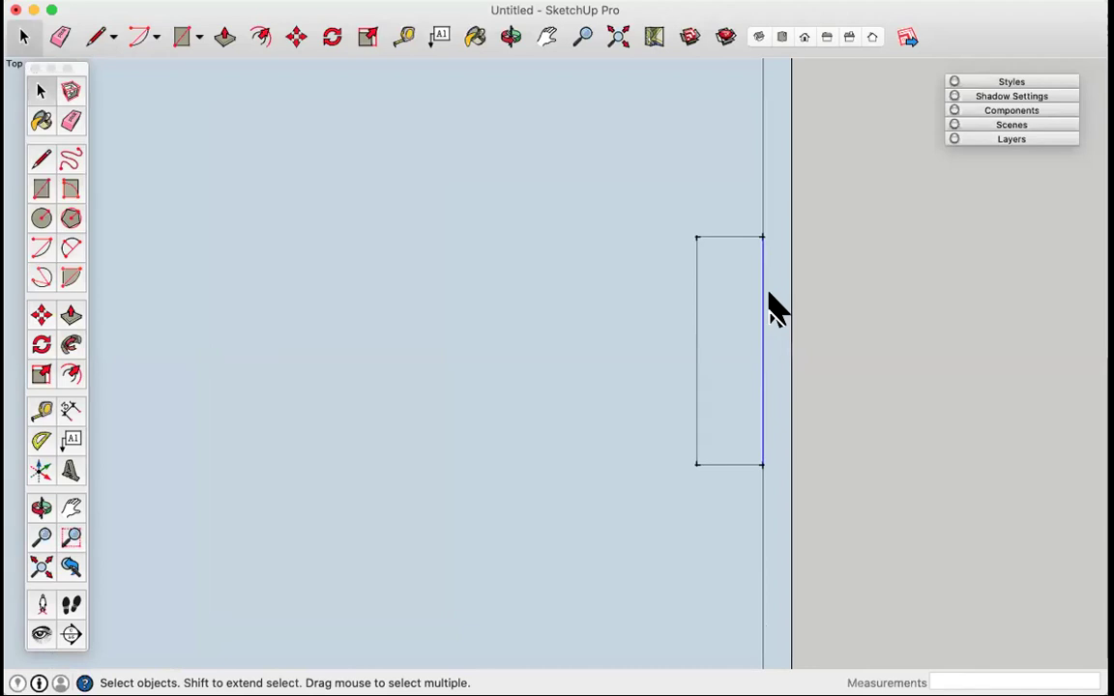
{"action": "left_click", "coordinate": [901, 293]}
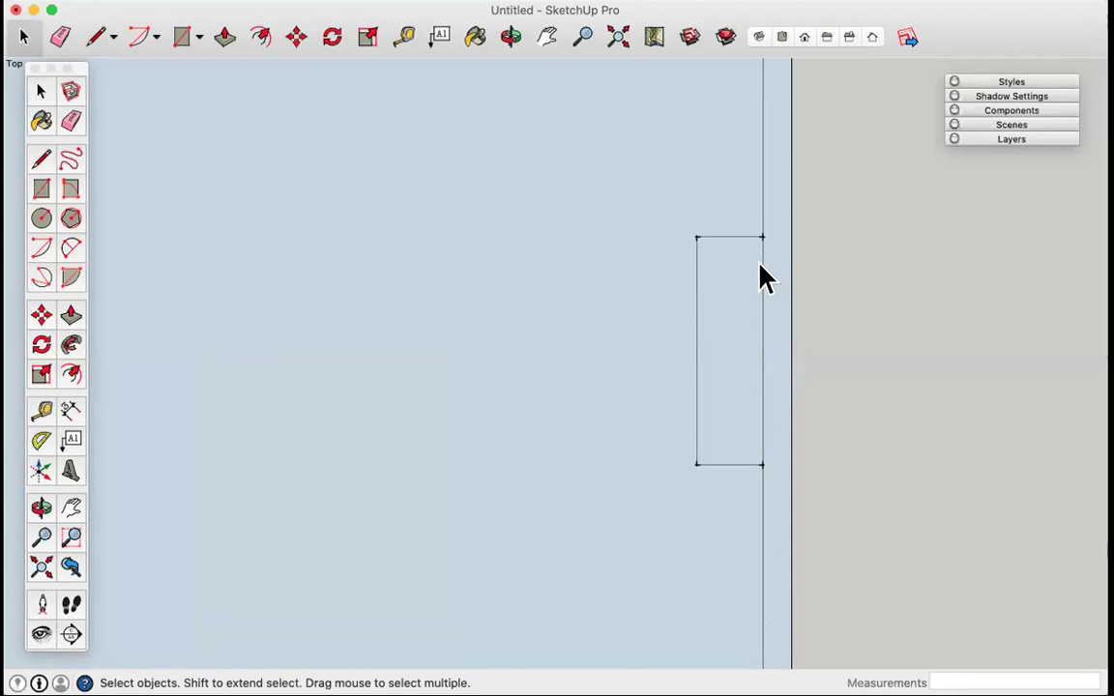
{"action": "left_click", "coordinate": [762, 272]}
{"action": "key", "text": "Delete"}
{"action": "key", "text": "super+z"}
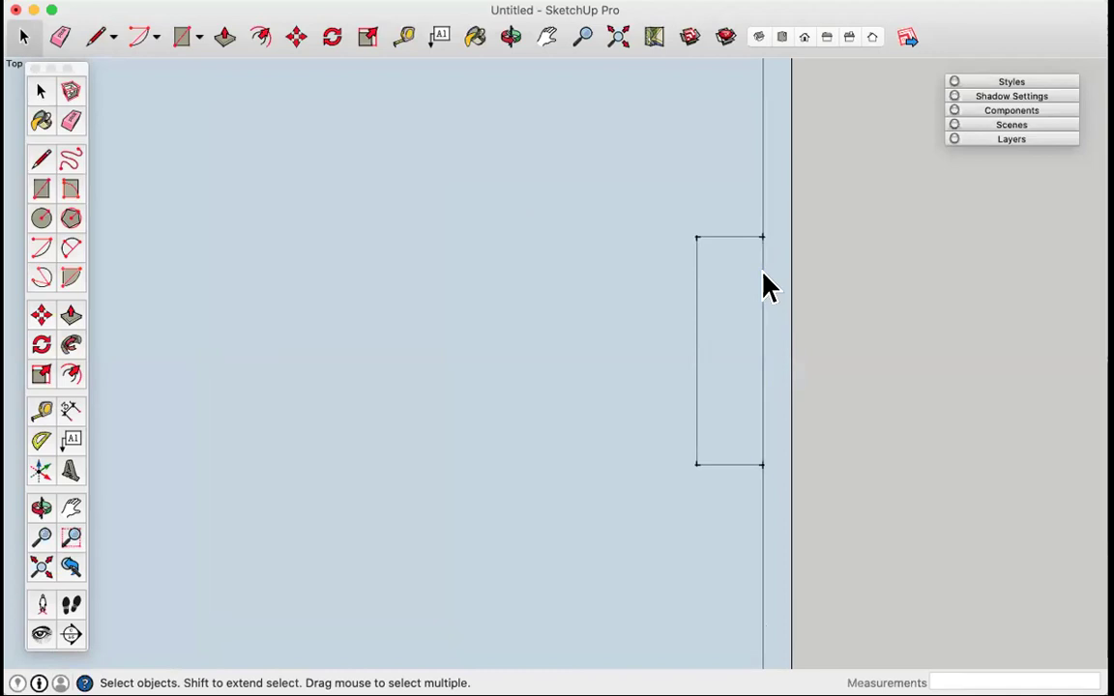
Step: Erase the inner wall edge segment between the projection and the wall with the Eraser
{"action": "left_click", "coordinate": [69, 121]}
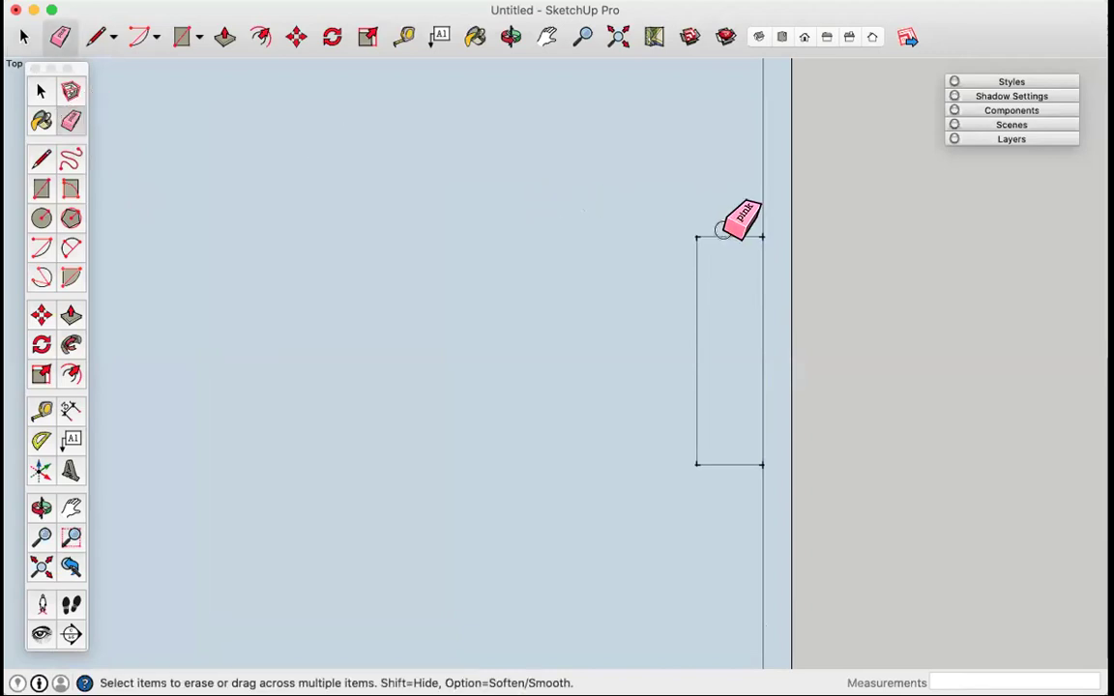
{"action": "left_click", "coordinate": [761, 263]}
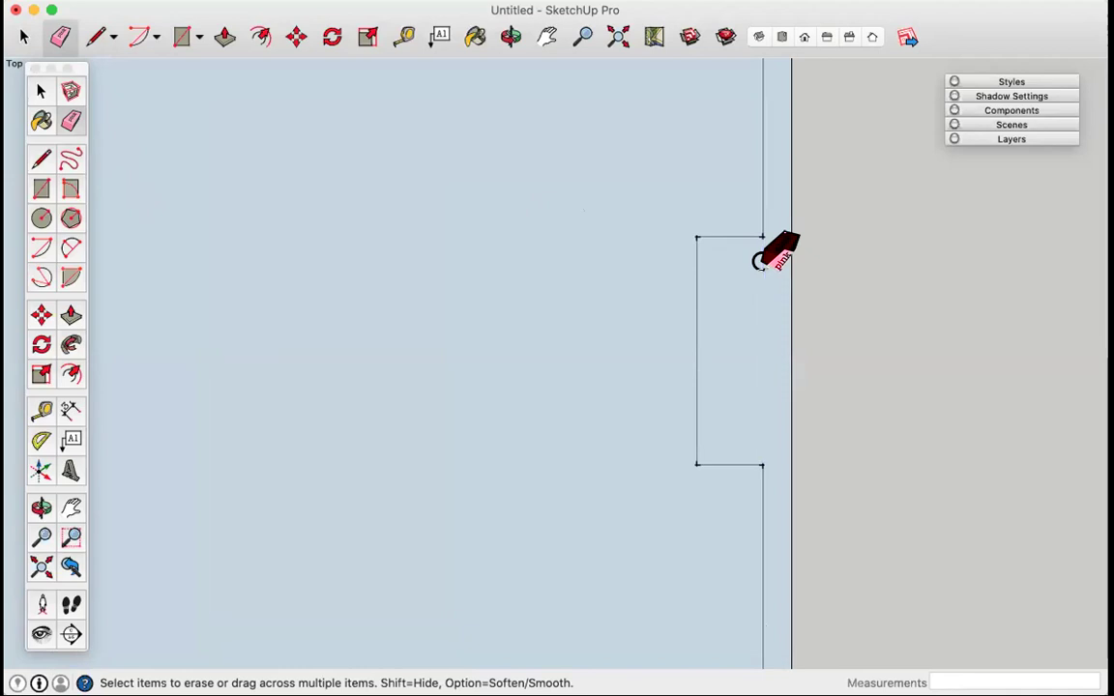
{"action": "left_click", "coordinate": [41, 91]}
{"action": "scroll", "coordinate": [828, 248], "scroll_direction": "down", "scroll_amount": 5}
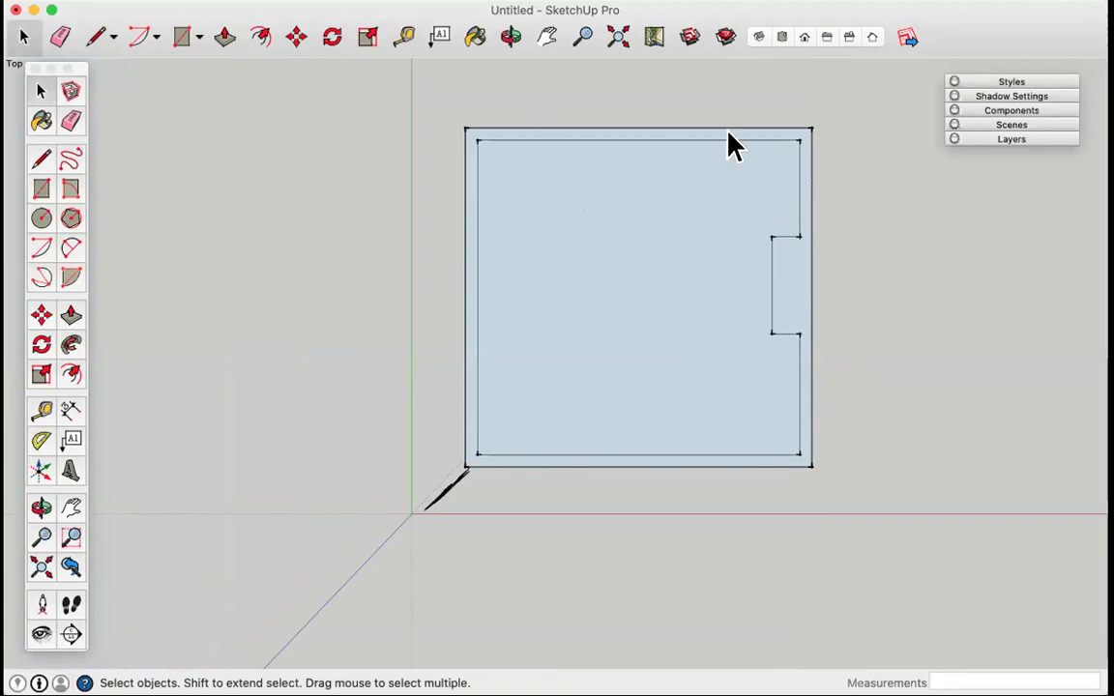
Step: Select the wall face and the floor face alternately to check the extent of each
{"action": "scroll", "coordinate": [785, 271], "scroll_direction": "up", "scroll_amount": 3}
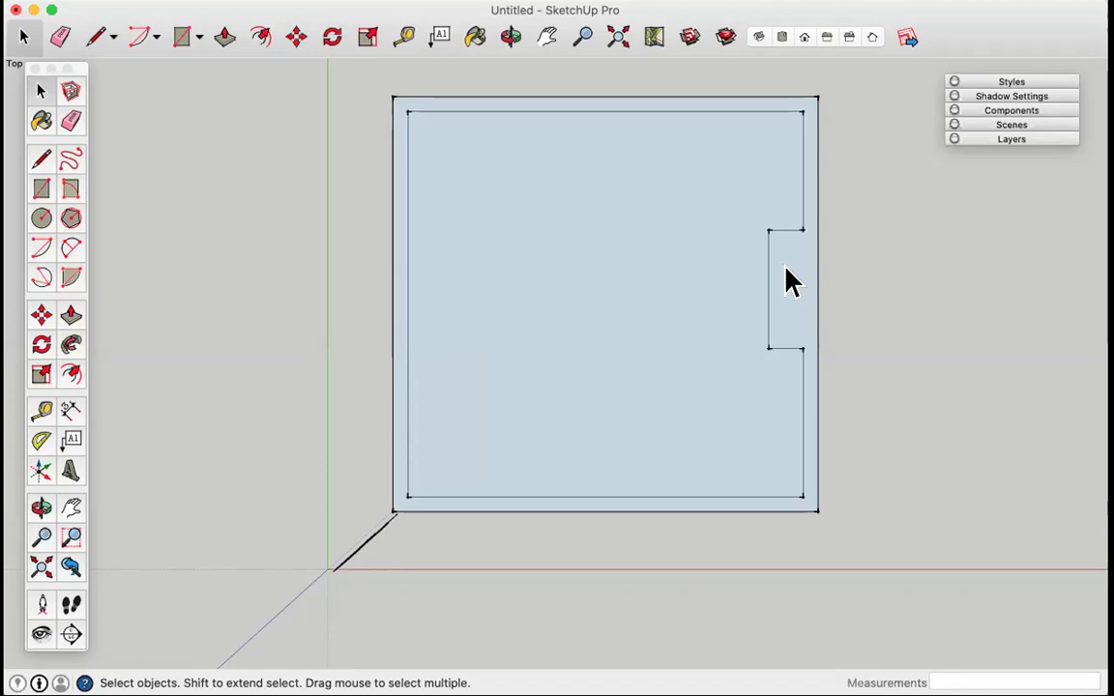
{"action": "left_click", "coordinate": [789, 280]}
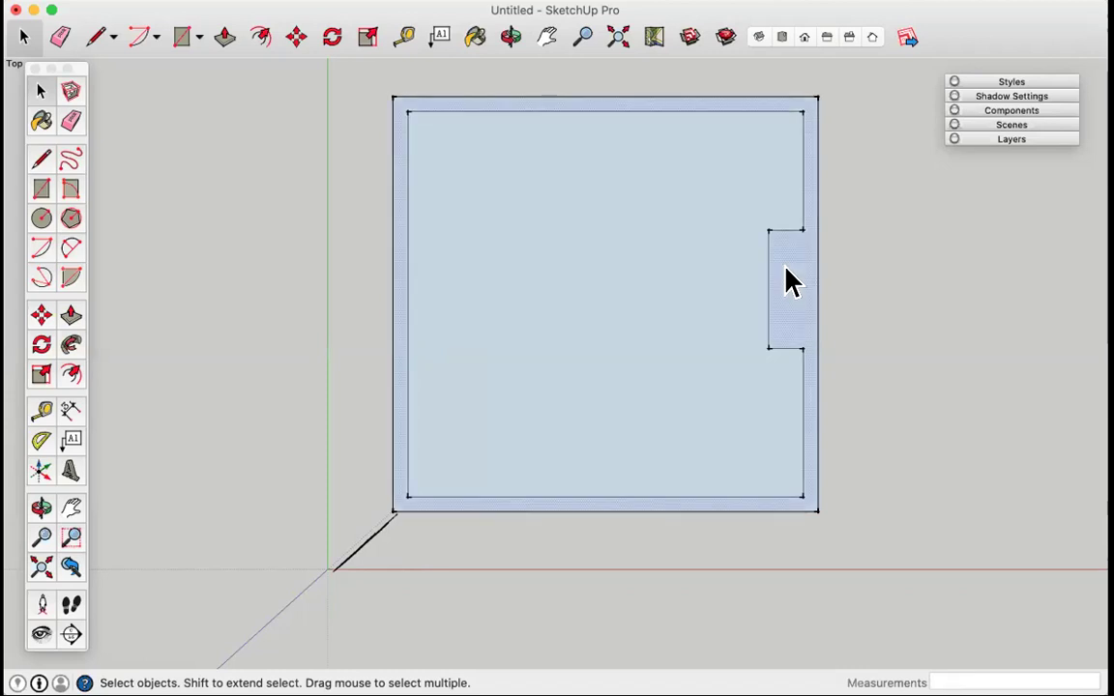
{"action": "left_click", "coordinate": [629, 275]}
{"action": "left_click", "coordinate": [786, 280]}
{"action": "left_click", "coordinate": [682, 269]}
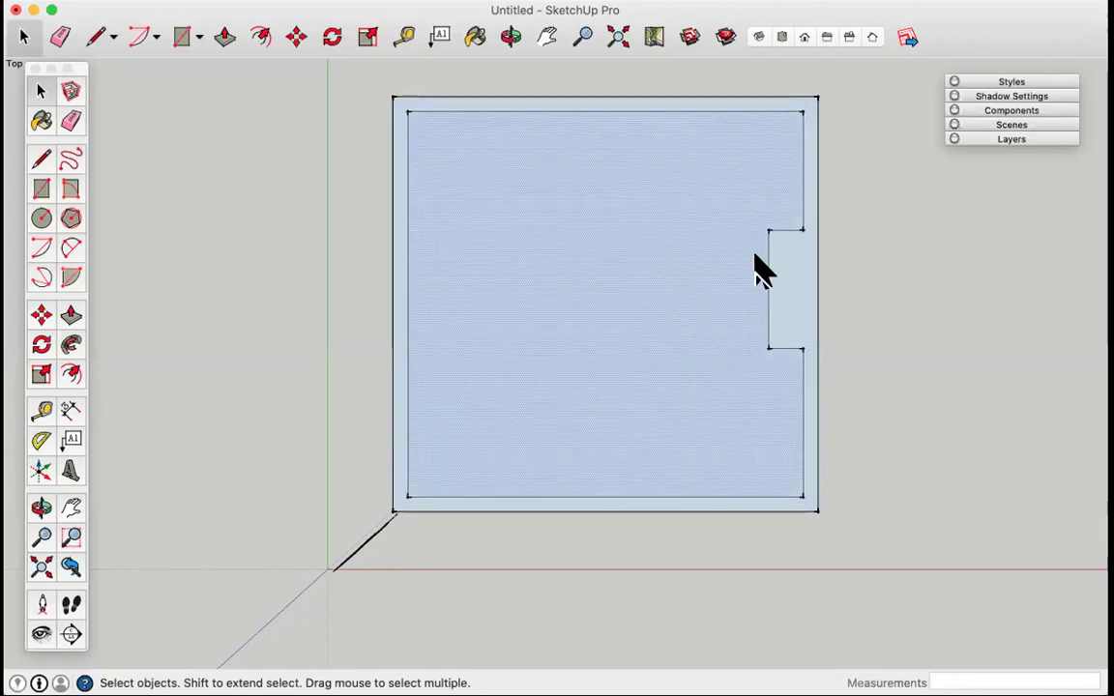
{"action": "left_click", "coordinate": [793, 274]}
{"action": "left_click", "coordinate": [662, 269]}
{"action": "left_click", "coordinate": [791, 258]}
{"action": "left_click", "coordinate": [624, 259]}
{"action": "left_click", "coordinate": [788, 258]}
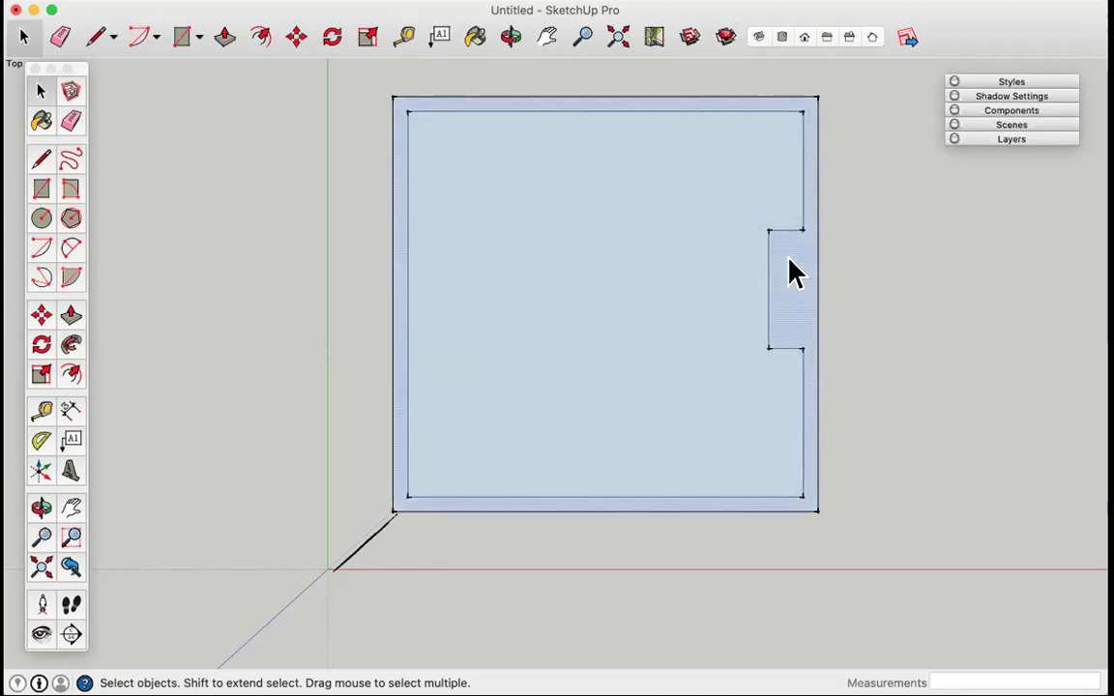
Step: Make a group from the wall face together with its bounding edges
{"action": "double_click", "coordinate": [790, 259]}
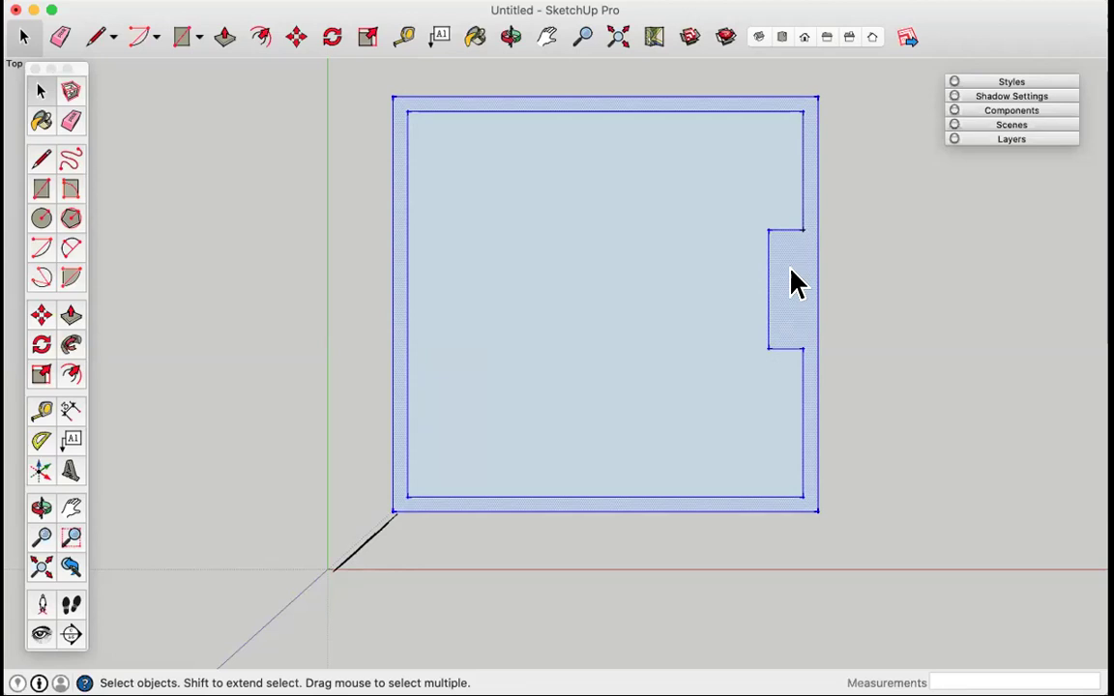
{"action": "right_click", "coordinate": [792, 273]}
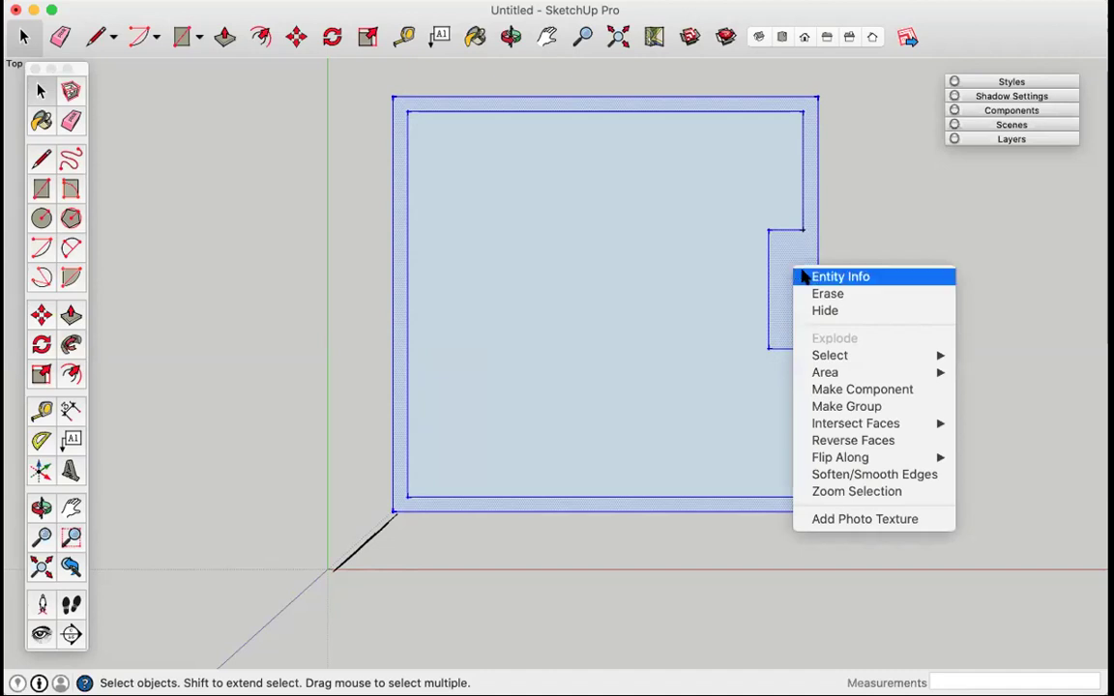
{"action": "left_click", "coordinate": [838, 404]}
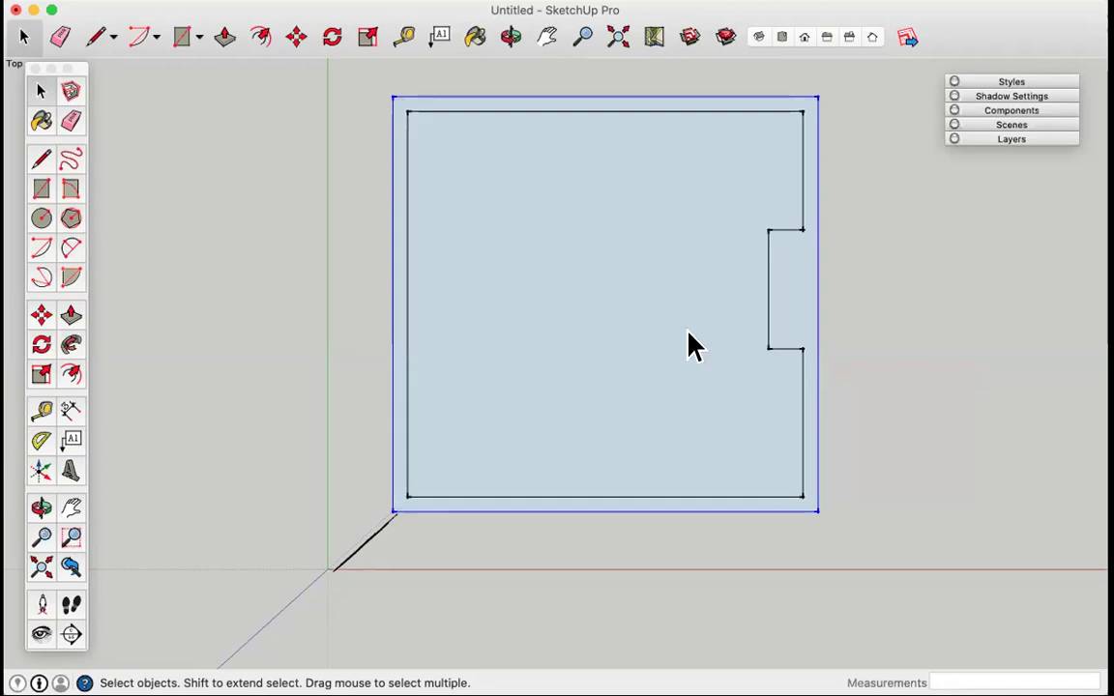
Step: Make a separate group from the floor face together with its bounding edges, and clear the selection
{"action": "double_click", "coordinate": [619, 244]}
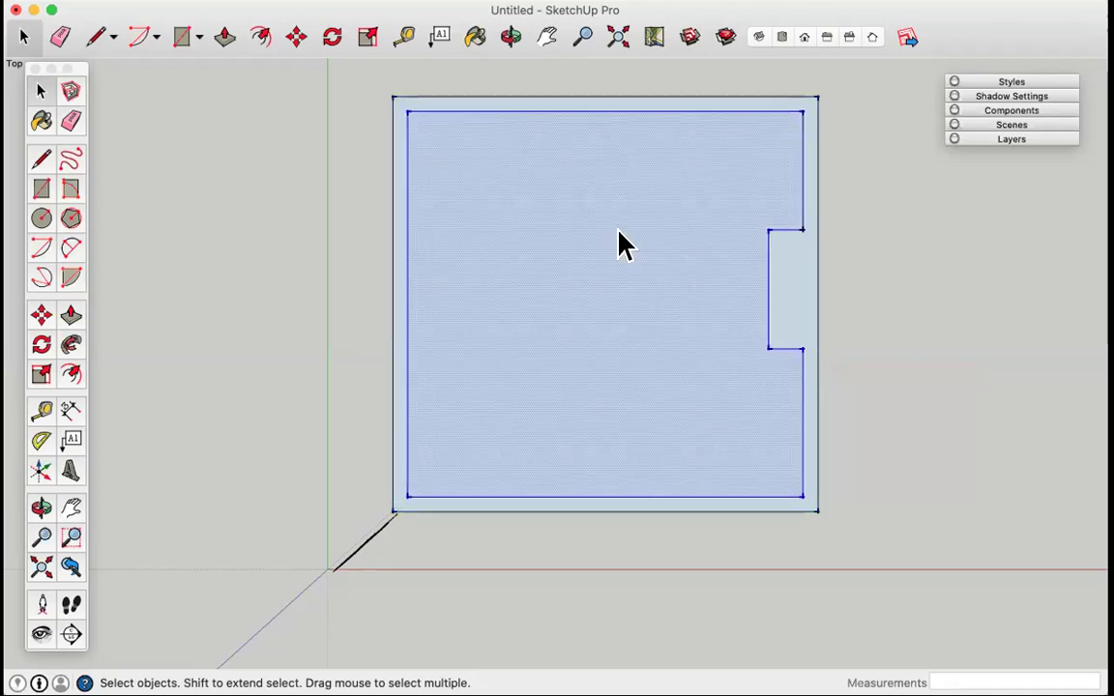
{"action": "right_click", "coordinate": [619, 233]}
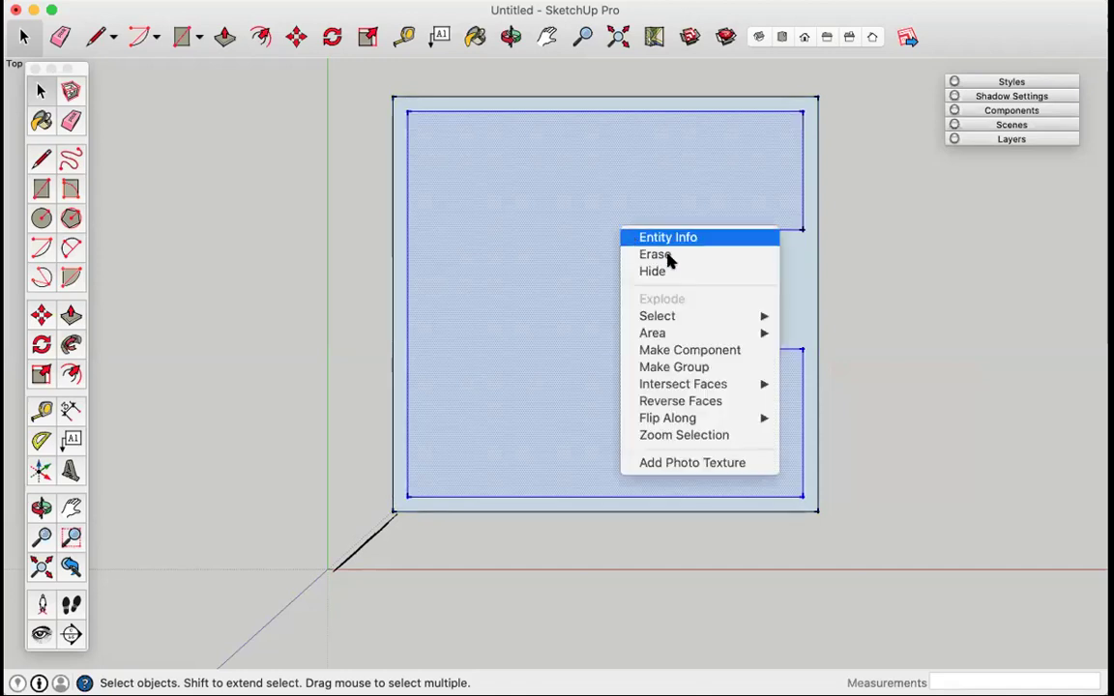
{"action": "left_click", "coordinate": [676, 368]}
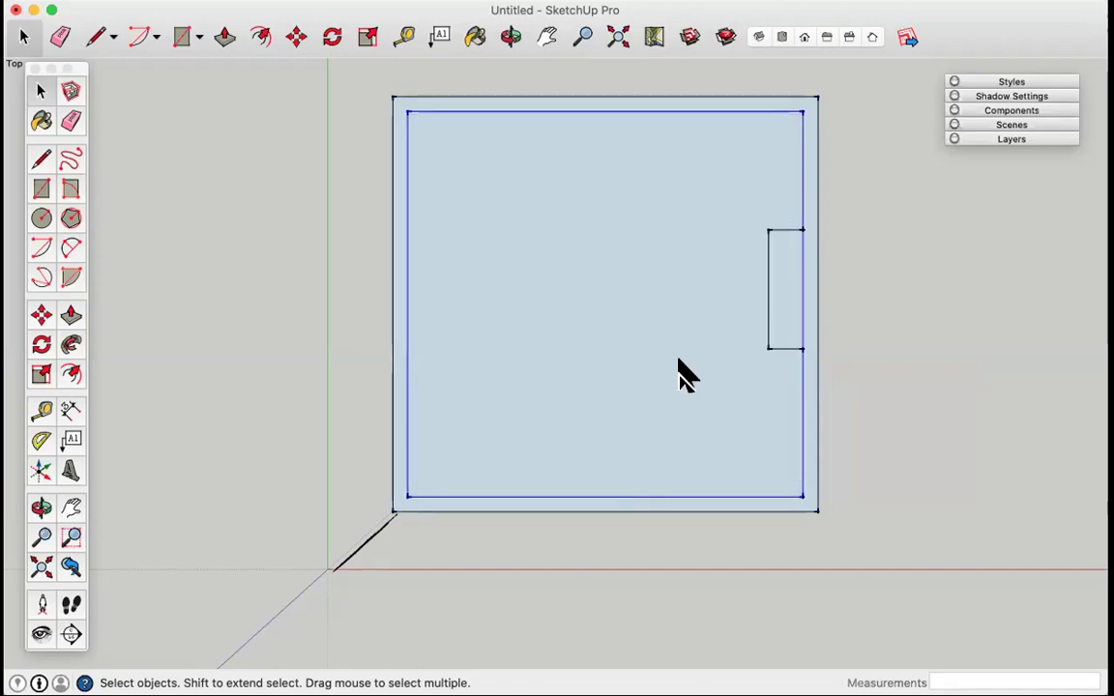
{"action": "left_click", "coordinate": [870, 145]}
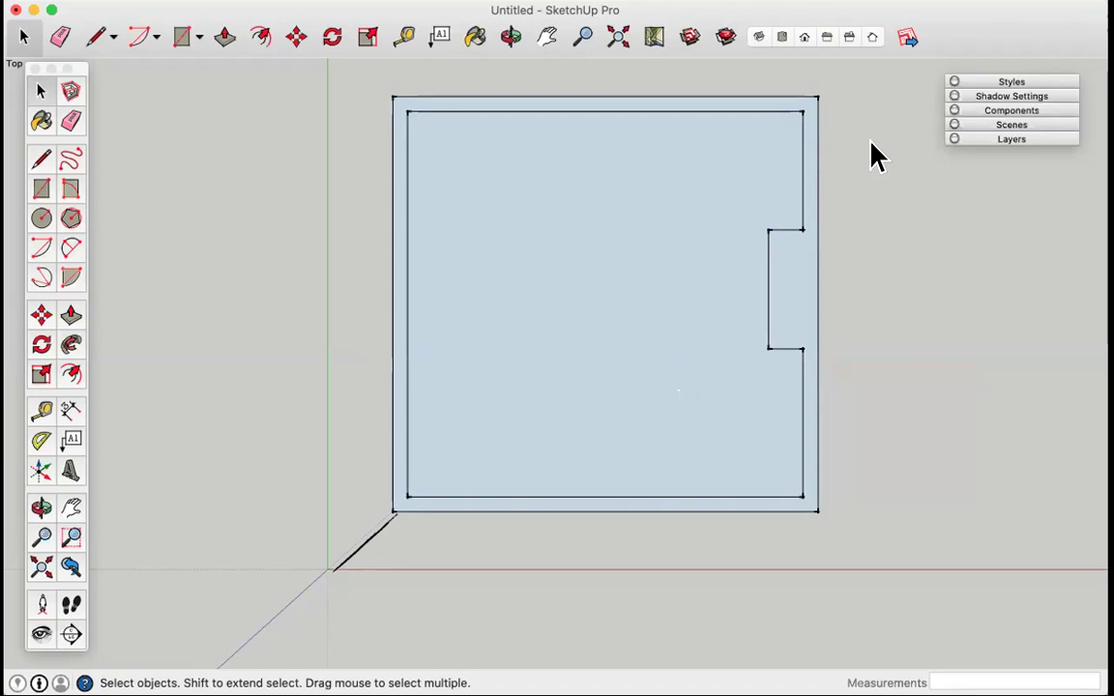
Step: Move the scale figure about 1480 mm along the red axis, away from the room plan
{"action": "scroll", "coordinate": [870, 155], "scroll_direction": "down", "scroll_amount": 3}
{"action": "scroll", "coordinate": [871, 155], "scroll_direction": "up", "scroll_amount": 2}
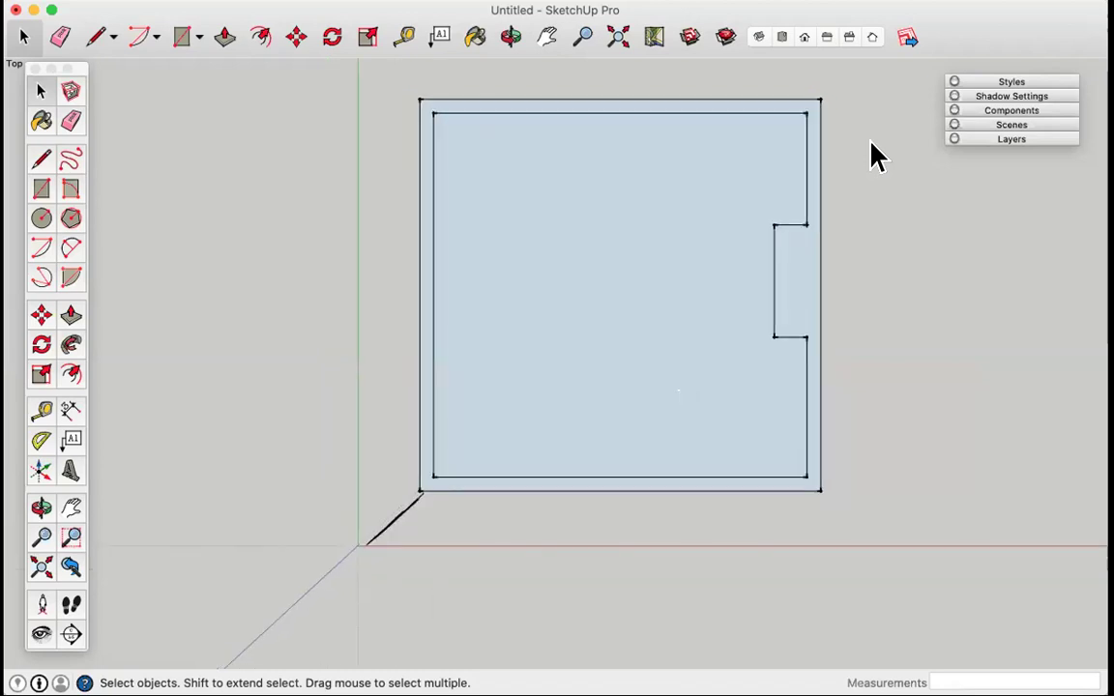
{"action": "scroll", "coordinate": [871, 155], "scroll_direction": "down", "scroll_amount": 3}
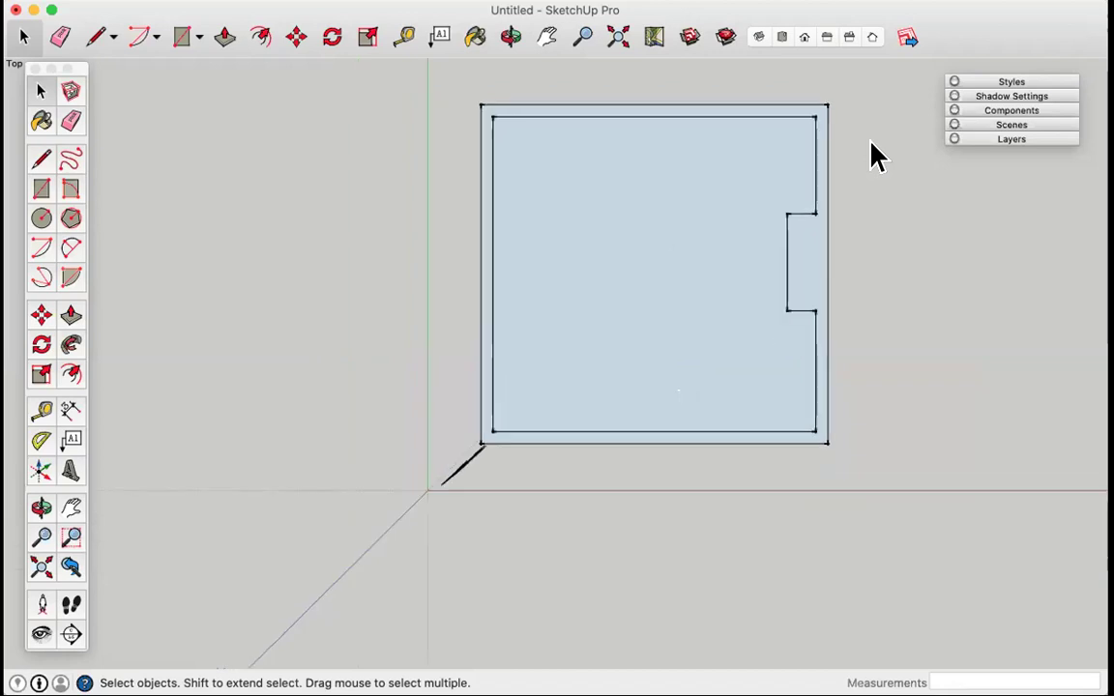
{"action": "left_click", "coordinate": [494, 442]}
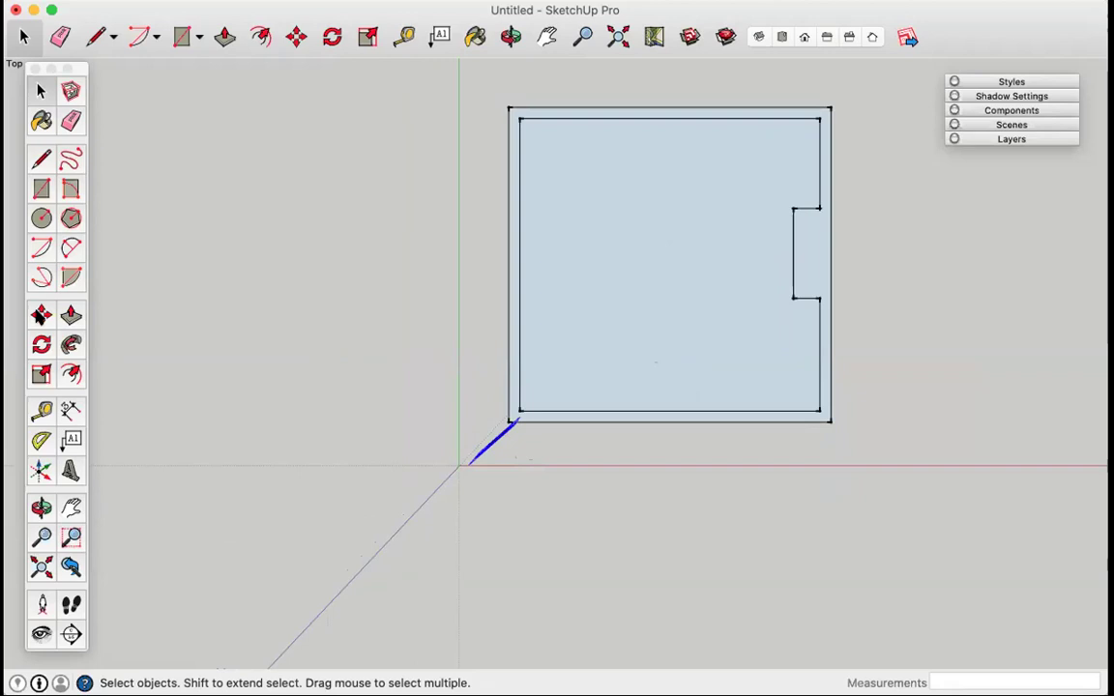
{"action": "left_click", "coordinate": [40, 316]}
{"action": "left_click", "coordinate": [336, 410]}
{"action": "left_click", "coordinate": [218, 410]}
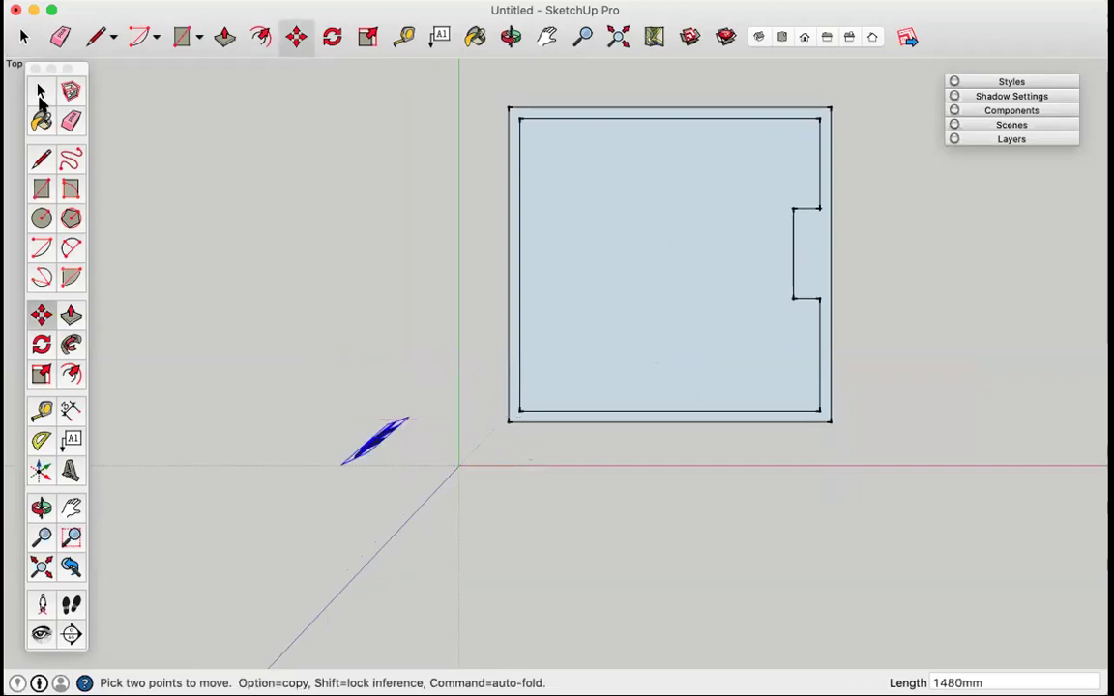
{"action": "left_click", "coordinate": [41, 92]}
Step: Examine the separate floor and wall groups in perspective, selecting each in turn
{"action": "left_click", "coordinate": [587, 182]}
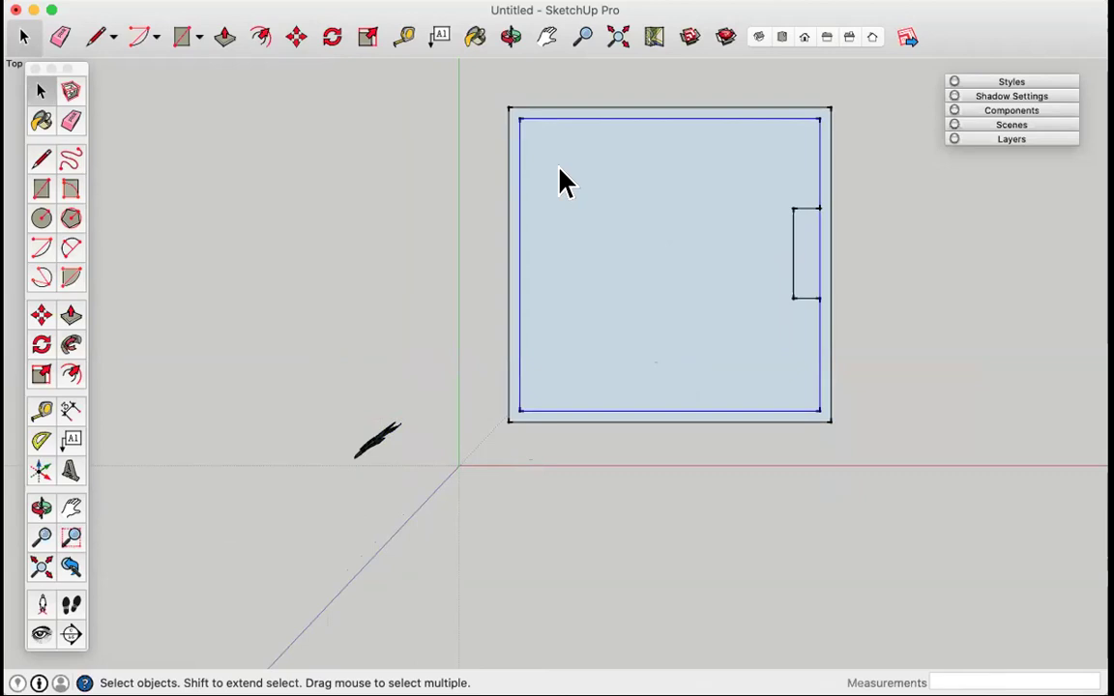
{"action": "scroll", "coordinate": [566, 182], "scroll_direction": "up", "scroll_amount": 2}
{"action": "scroll", "coordinate": [559, 179], "scroll_direction": "down", "scroll_amount": 3}
{"action": "middle_click_drag", "start_coordinate": [559, 179], "coordinate": [391, 101]}
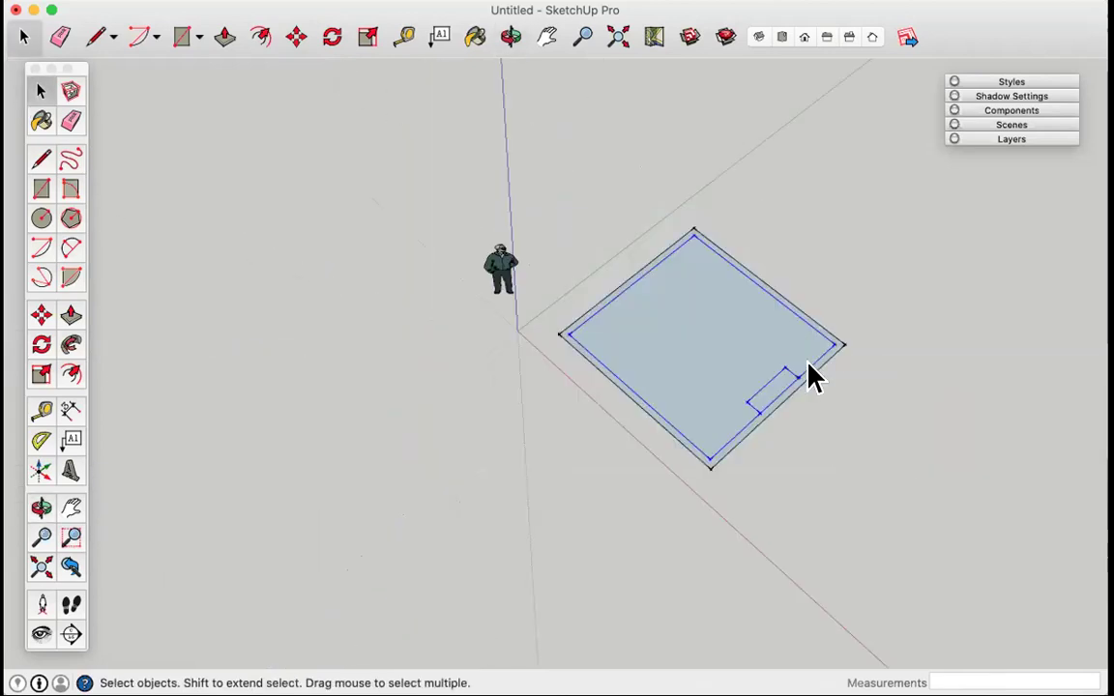
{"action": "scroll", "coordinate": [808, 373], "scroll_direction": "up", "scroll_amount": 2}
{"action": "scroll", "coordinate": [646, 250], "scroll_direction": "down", "scroll_amount": 2}
{"action": "scroll", "coordinate": [701, 338], "scroll_direction": "up", "scroll_amount": 4}
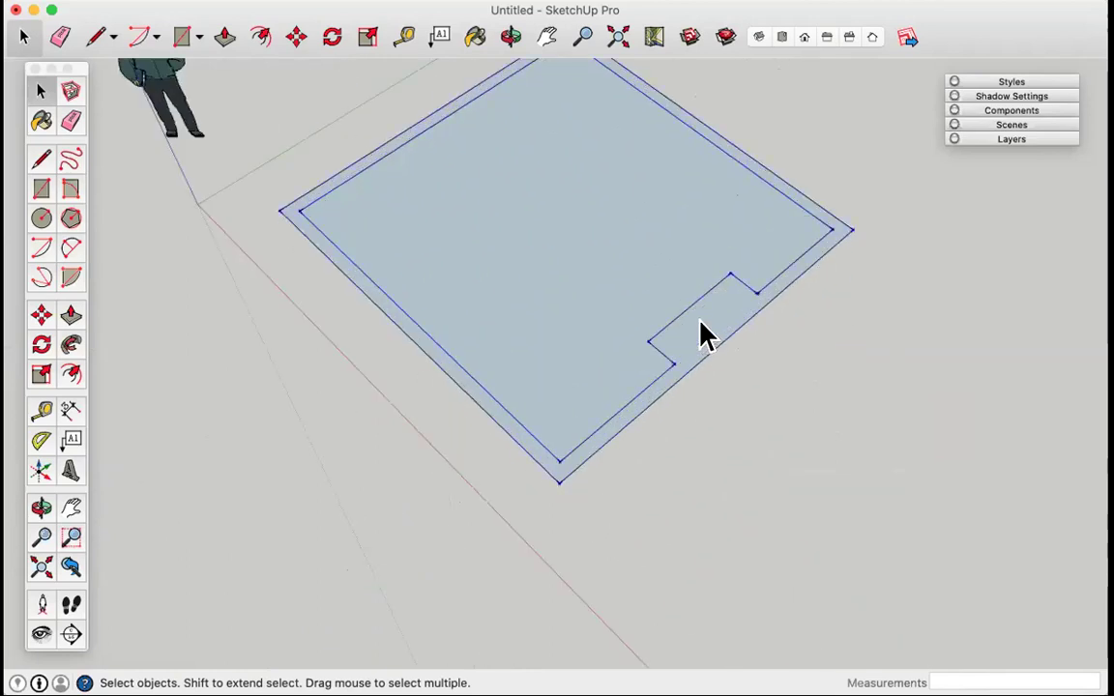
Step: Select the wall group around the room plan, open it for editing, and clear the selection inside it
{"action": "scroll", "coordinate": [703, 333], "scroll_direction": "down", "scroll_amount": 2}
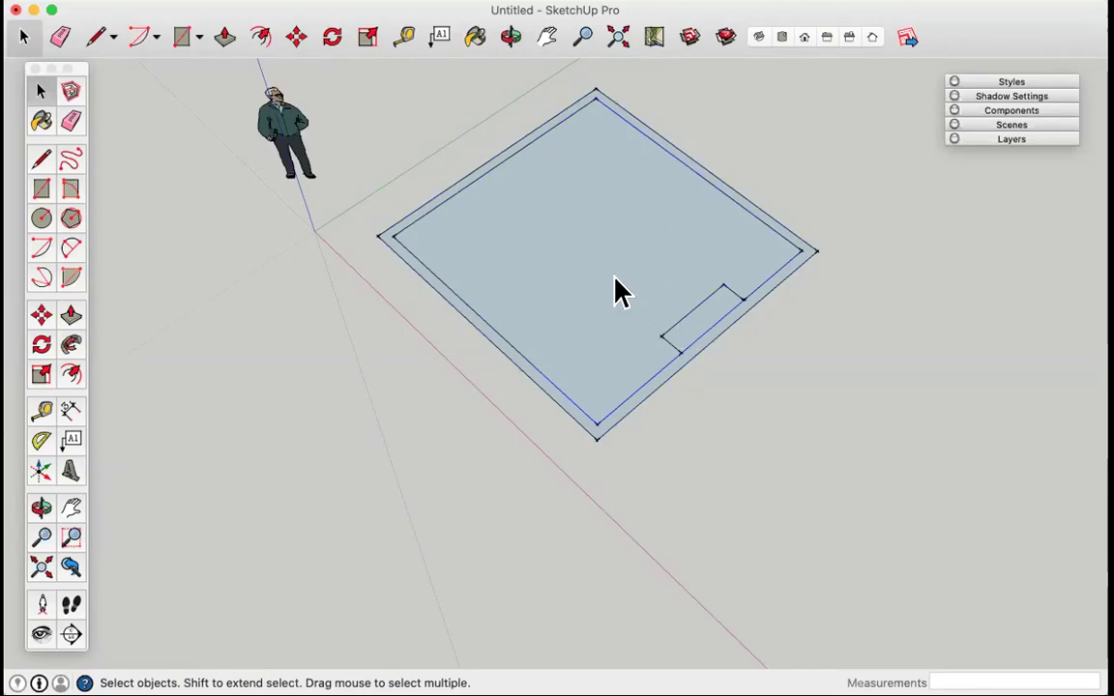
{"action": "left_click", "coordinate": [703, 322]}
{"action": "key", "text": "Delete"}
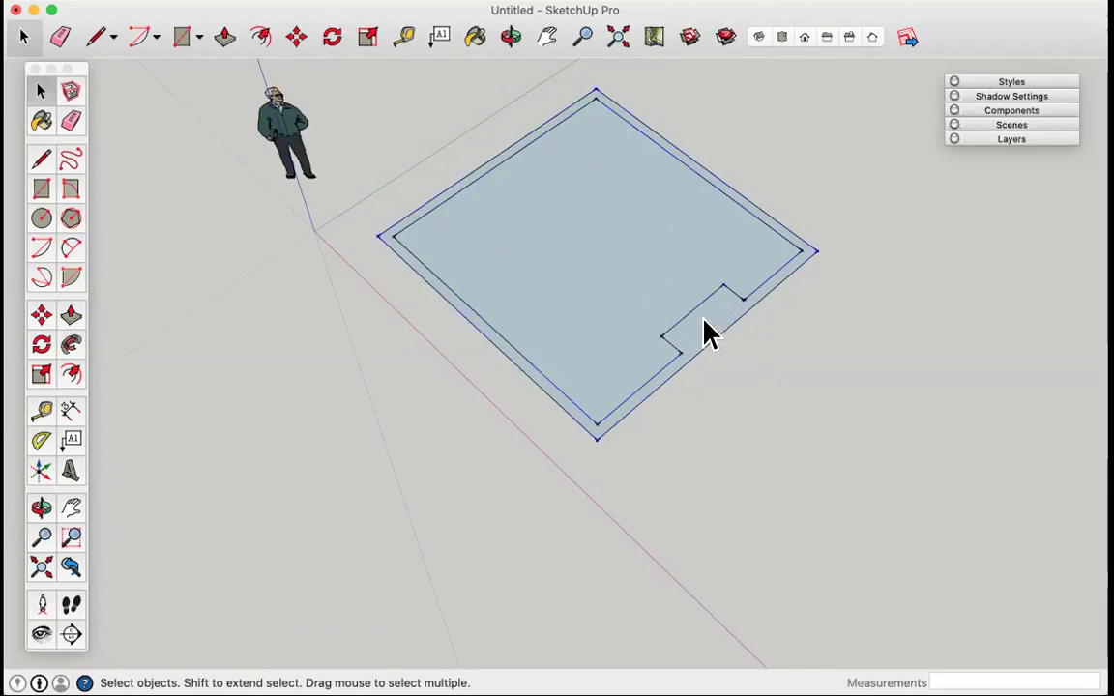
{"action": "scroll", "coordinate": [707, 334], "scroll_direction": "up", "scroll_amount": 1}
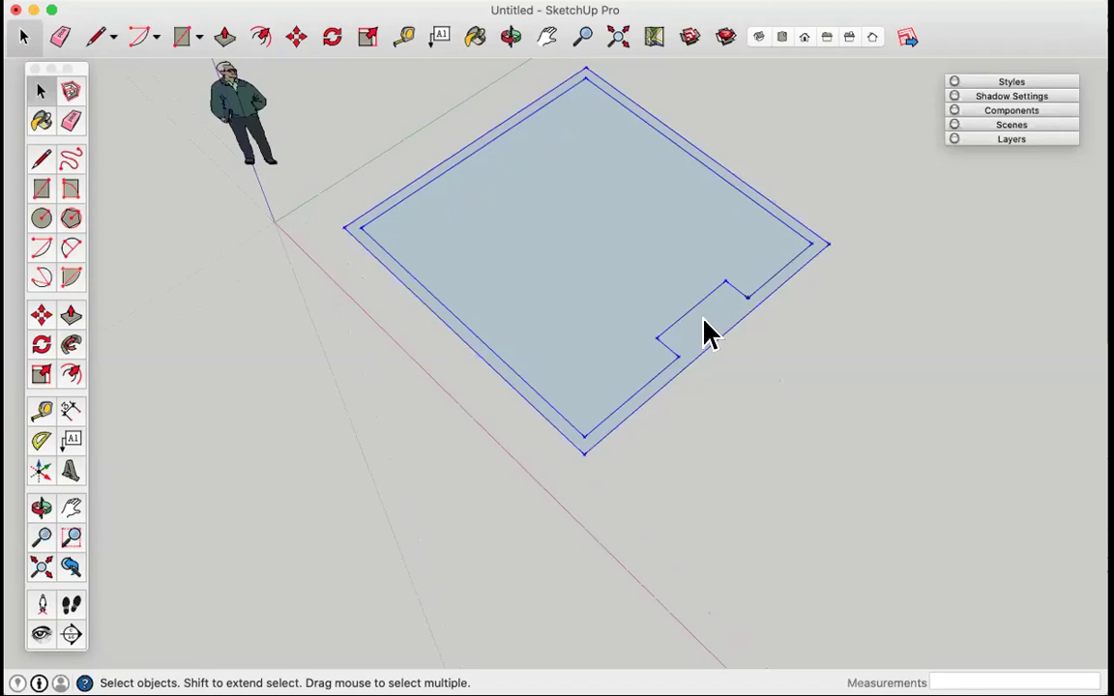
{"action": "double_click", "coordinate": [705, 324]}
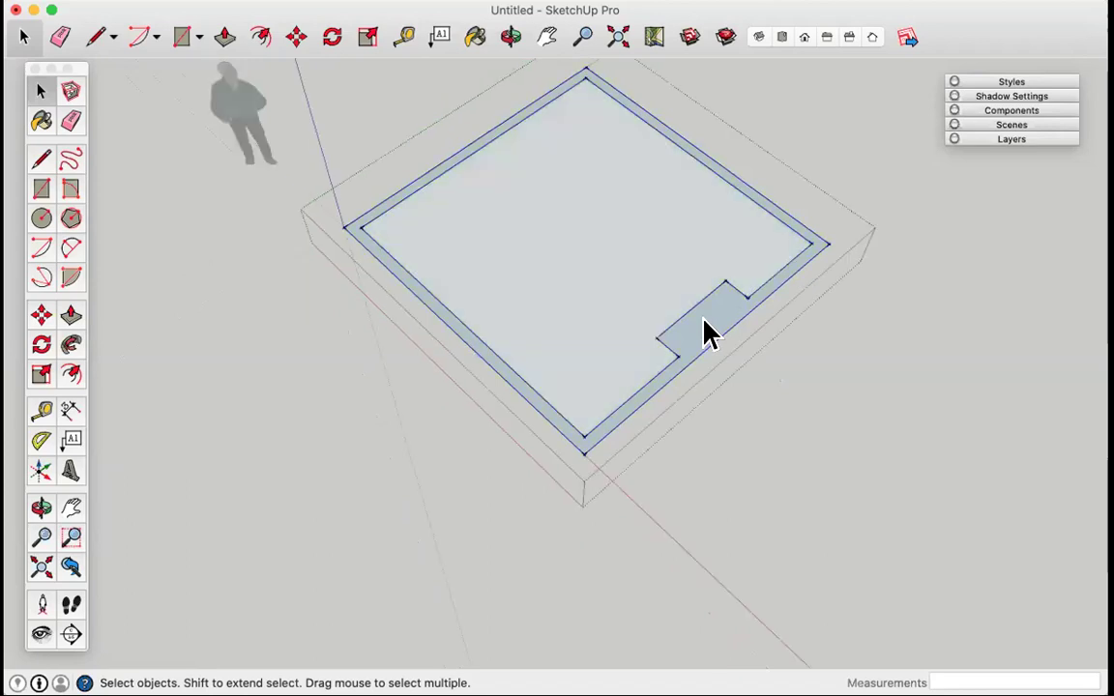
{"action": "left_click", "coordinate": [167, 179]}
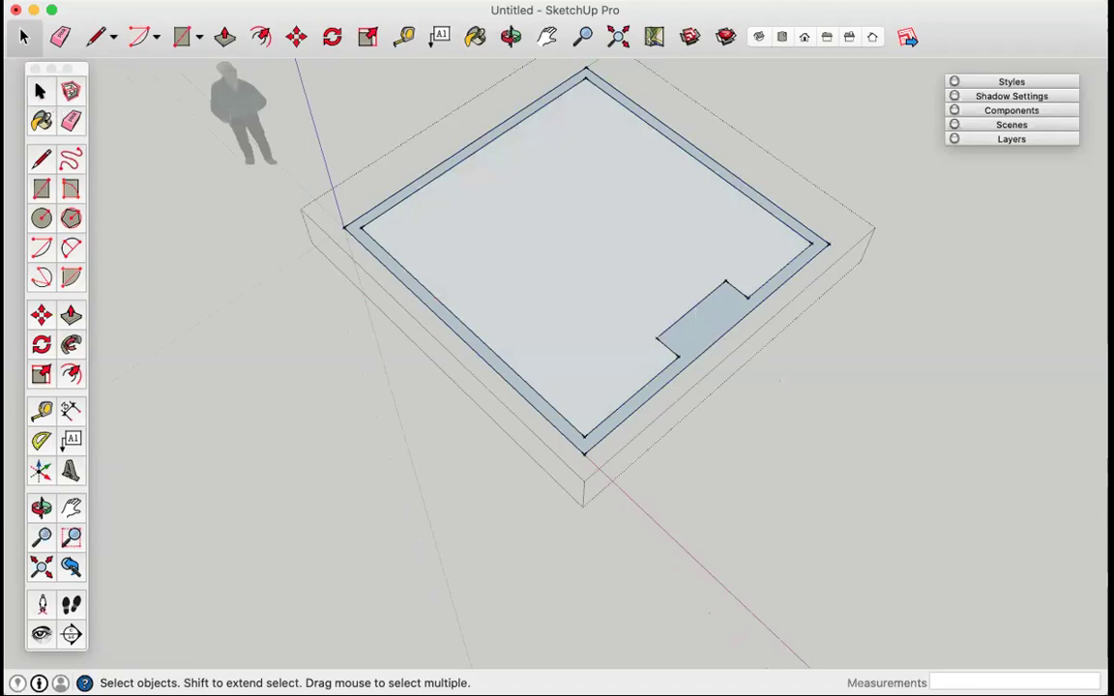
{"action": "left_click", "coordinate": [41, 91]}
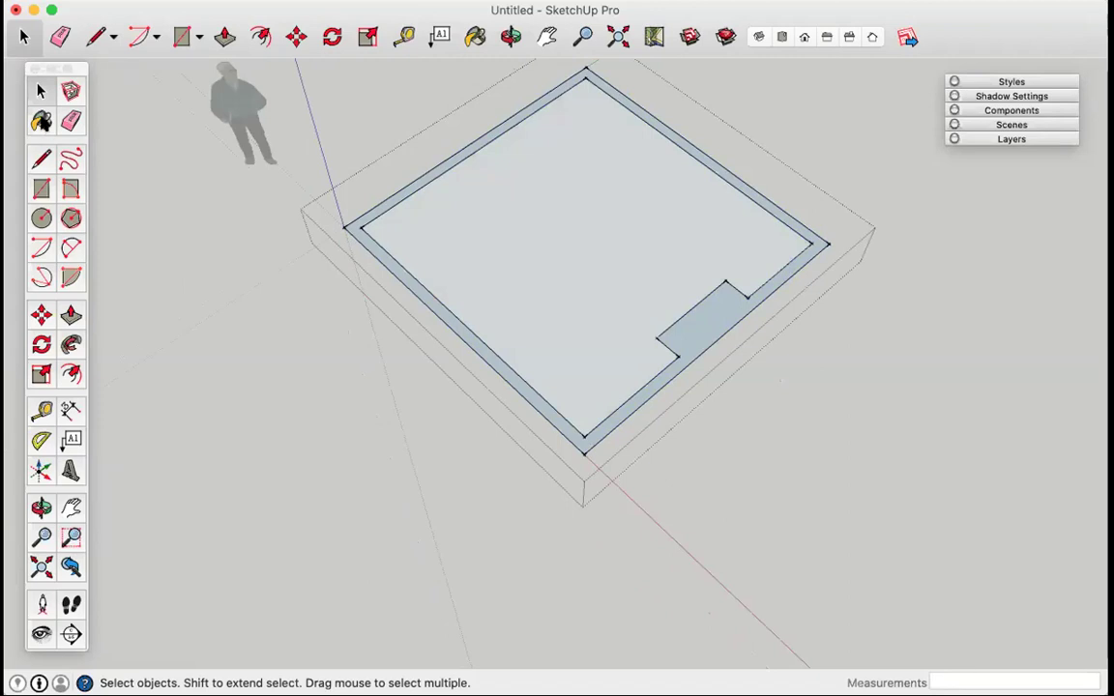
Step: Examine the Paint Bucket's material libraries, including Brick and Cladding, Carpet and Textiles, Crayons, Roofing and Wood, and return to Colors In Model
{"action": "left_click", "coordinate": [40, 121]}
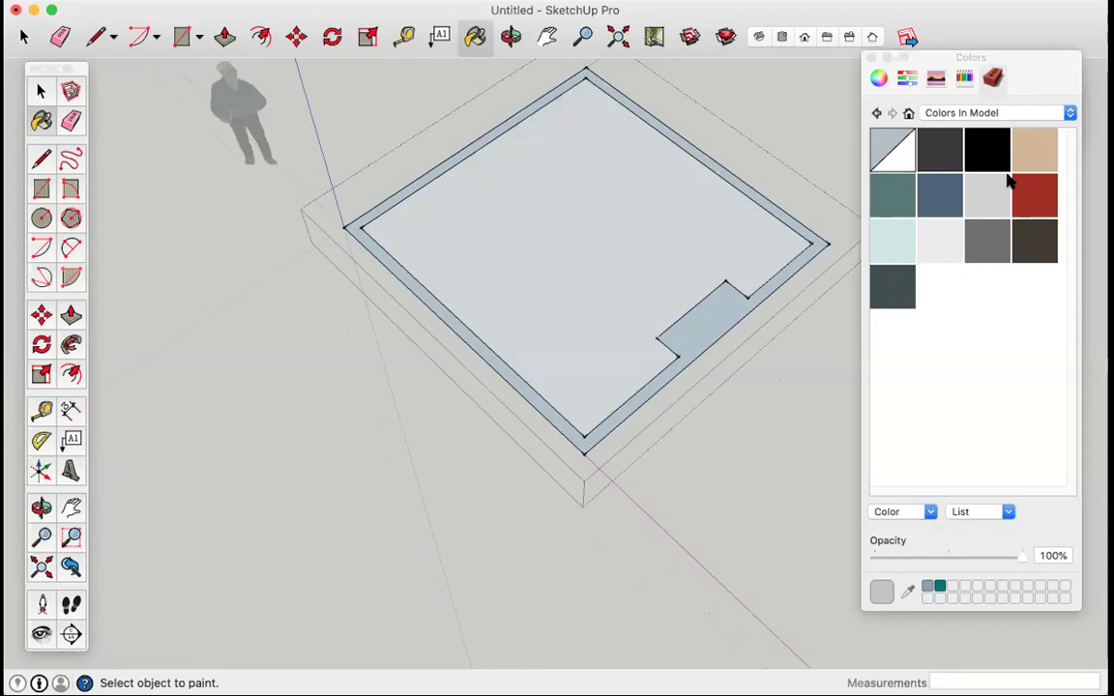
{"action": "left_click", "coordinate": [994, 80]}
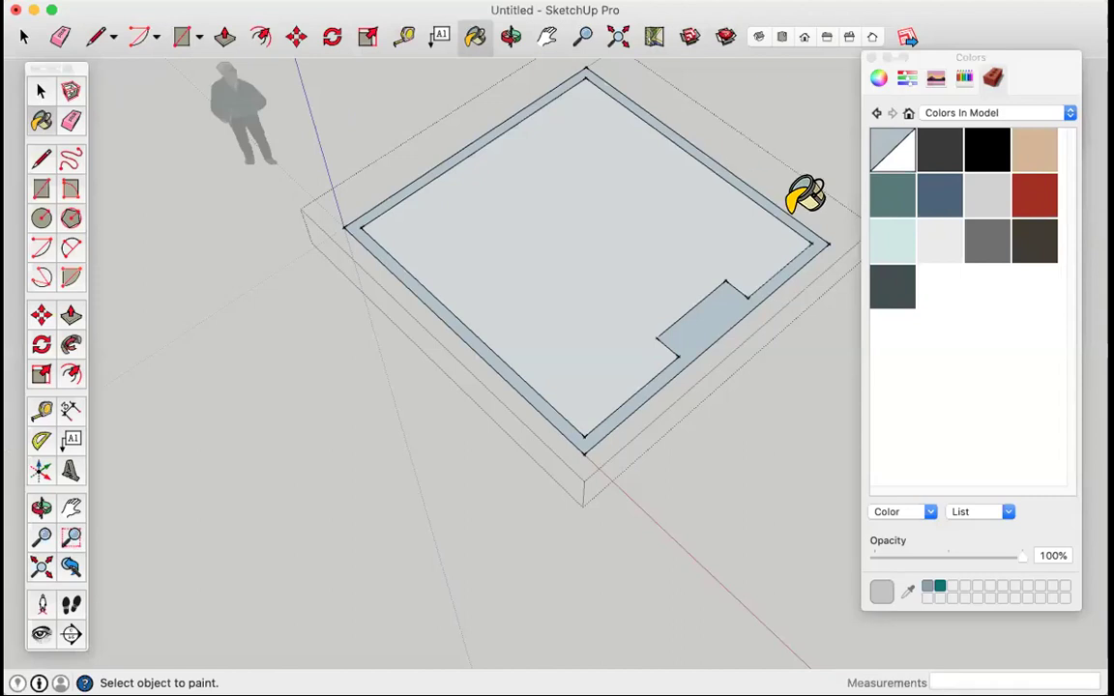
{"action": "left_click", "coordinate": [1068, 114]}
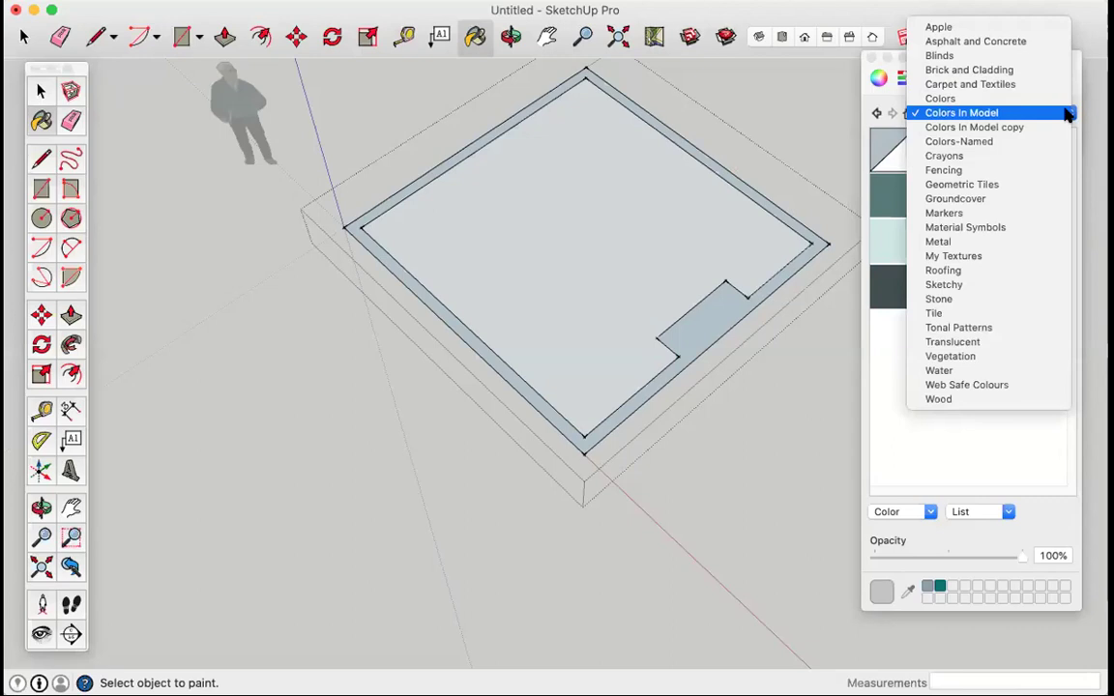
{"action": "left_click", "coordinate": [1041, 56]}
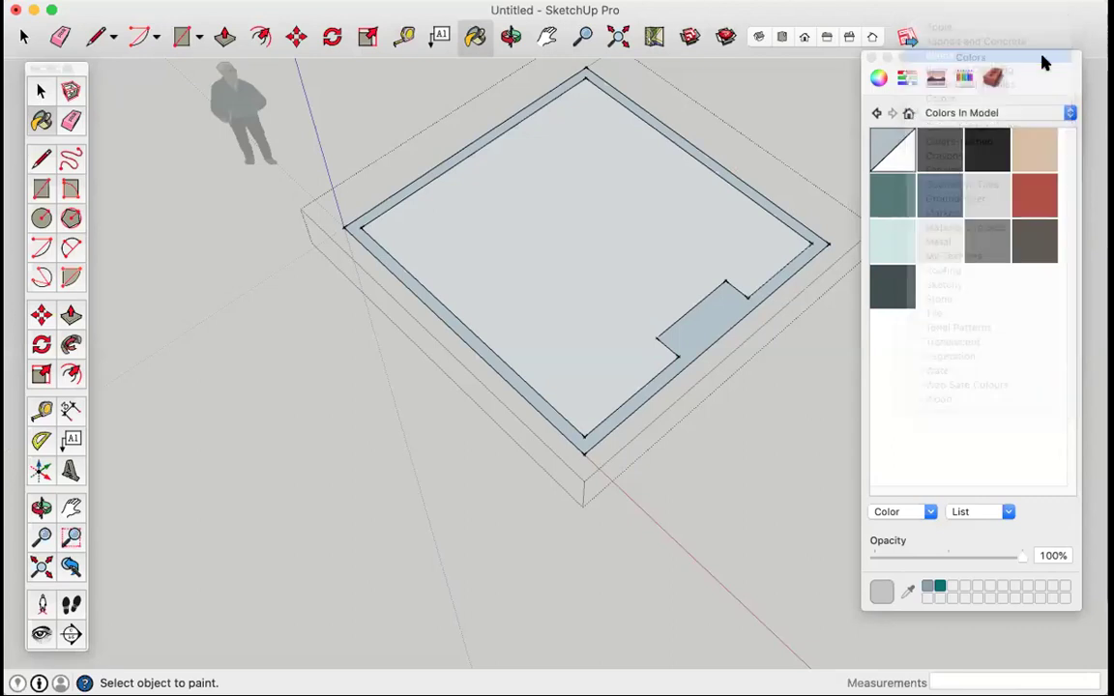
{"action": "left_click", "coordinate": [1059, 114]}
{"action": "left_click", "coordinate": [1048, 124]}
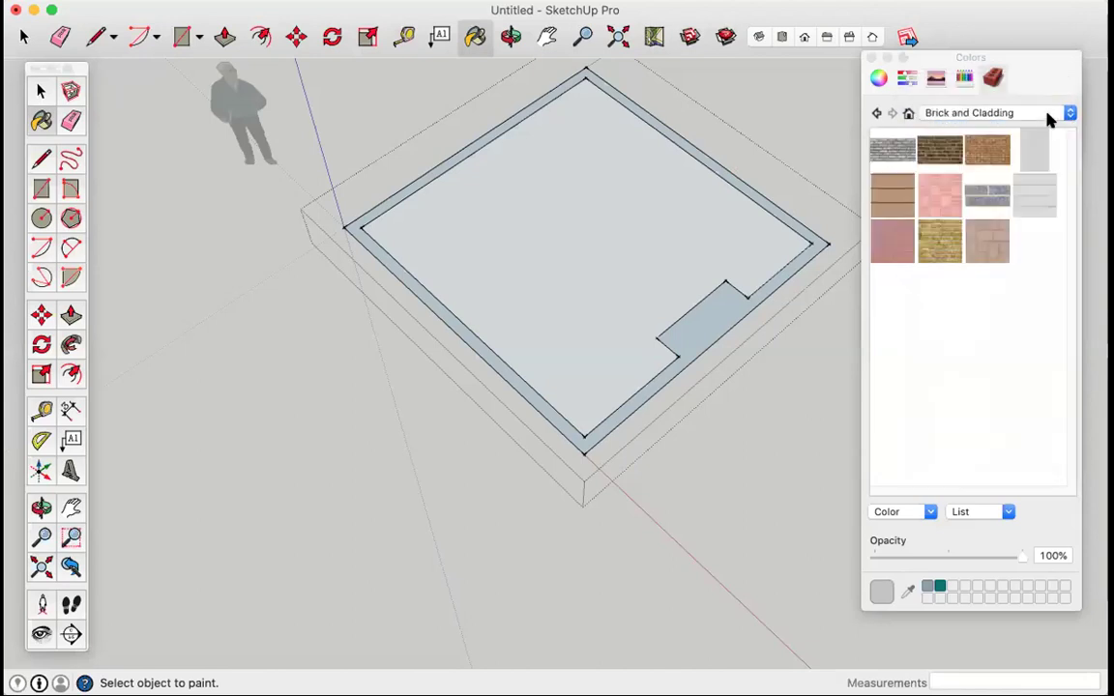
{"action": "left_click", "coordinate": [1049, 114]}
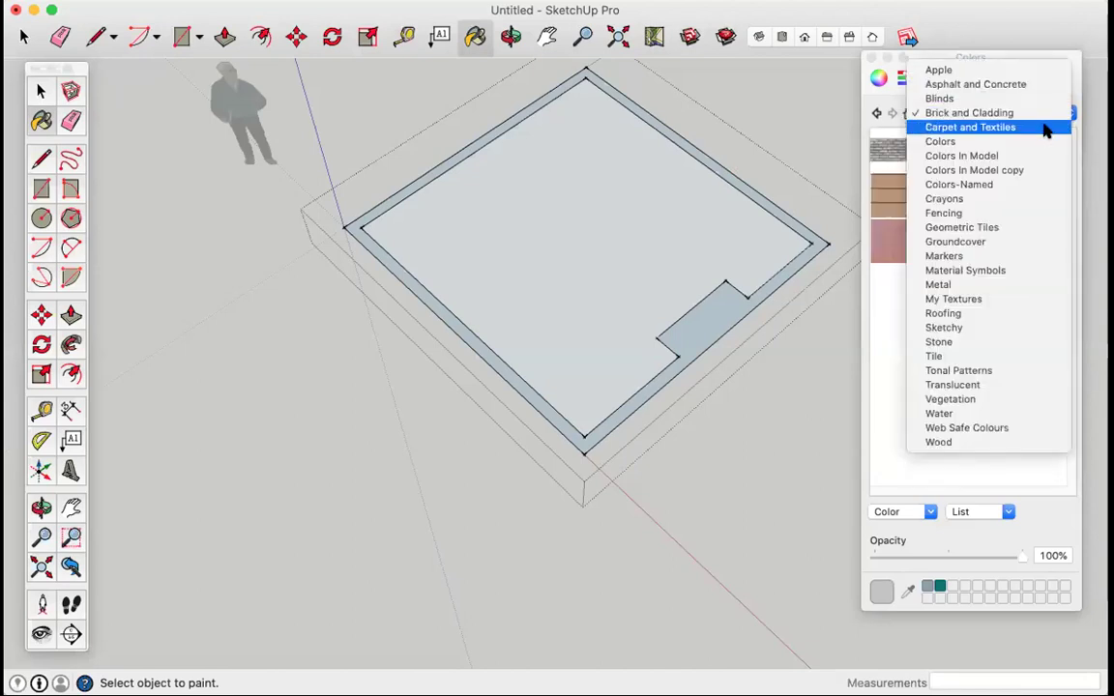
{"action": "left_click", "coordinate": [1046, 113]}
{"action": "left_click", "coordinate": [1046, 117]}
{"action": "left_click", "coordinate": [1045, 128]}
{"action": "left_click", "coordinate": [1054, 113]}
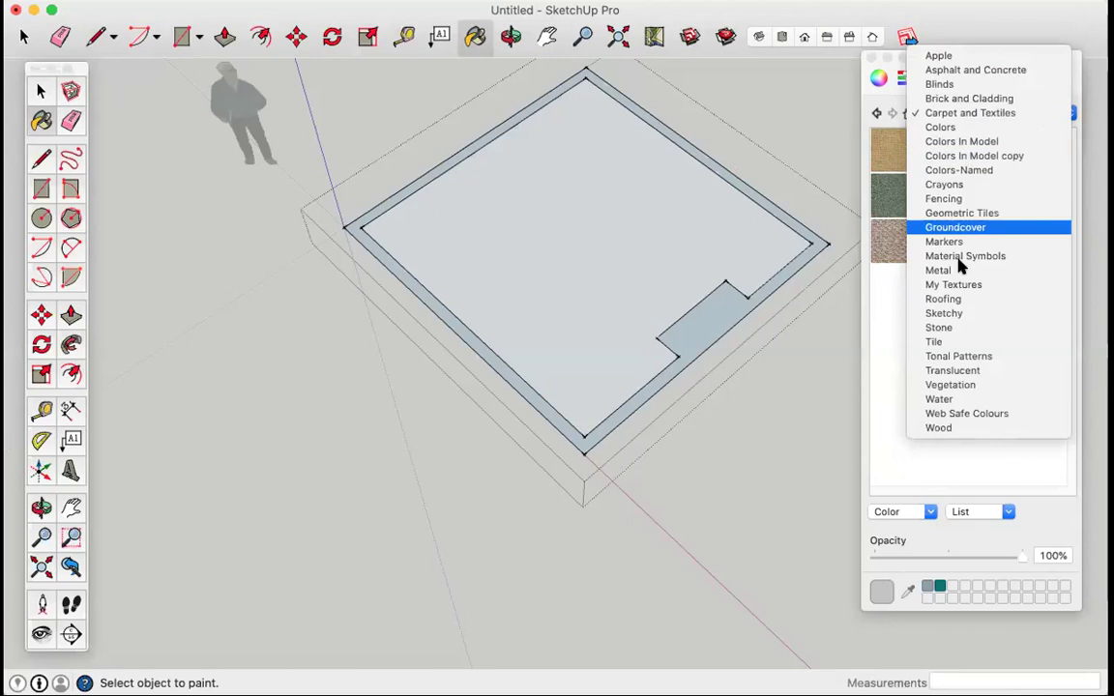
{"action": "left_click", "coordinate": [895, 299]}
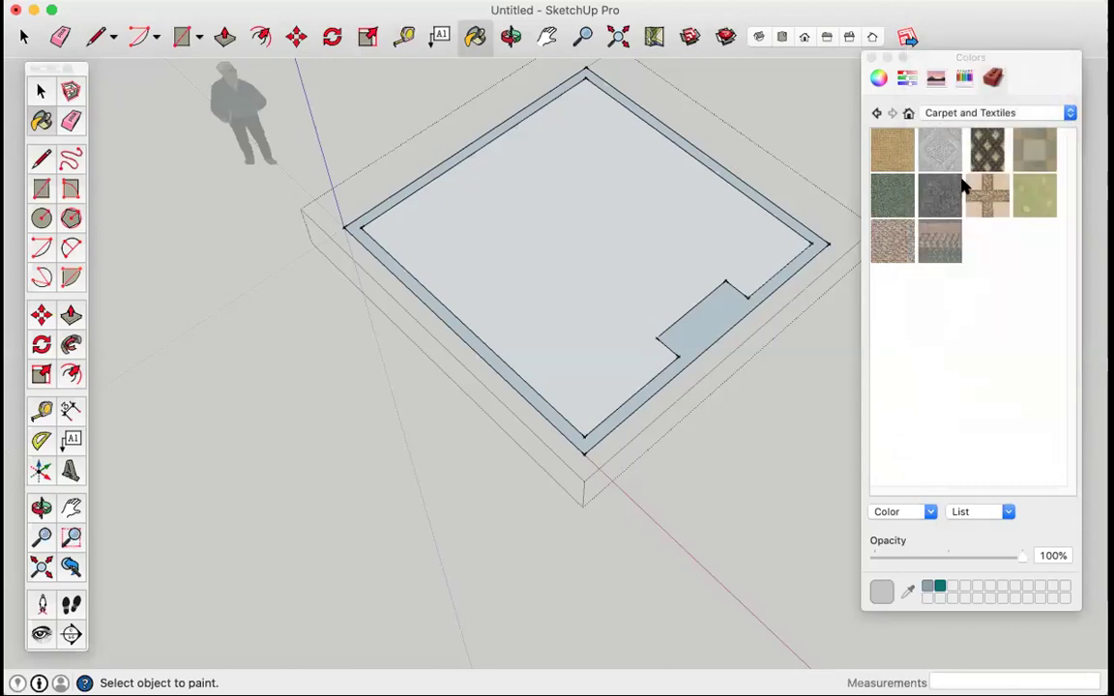
{"action": "left_click", "coordinate": [1067, 114]}
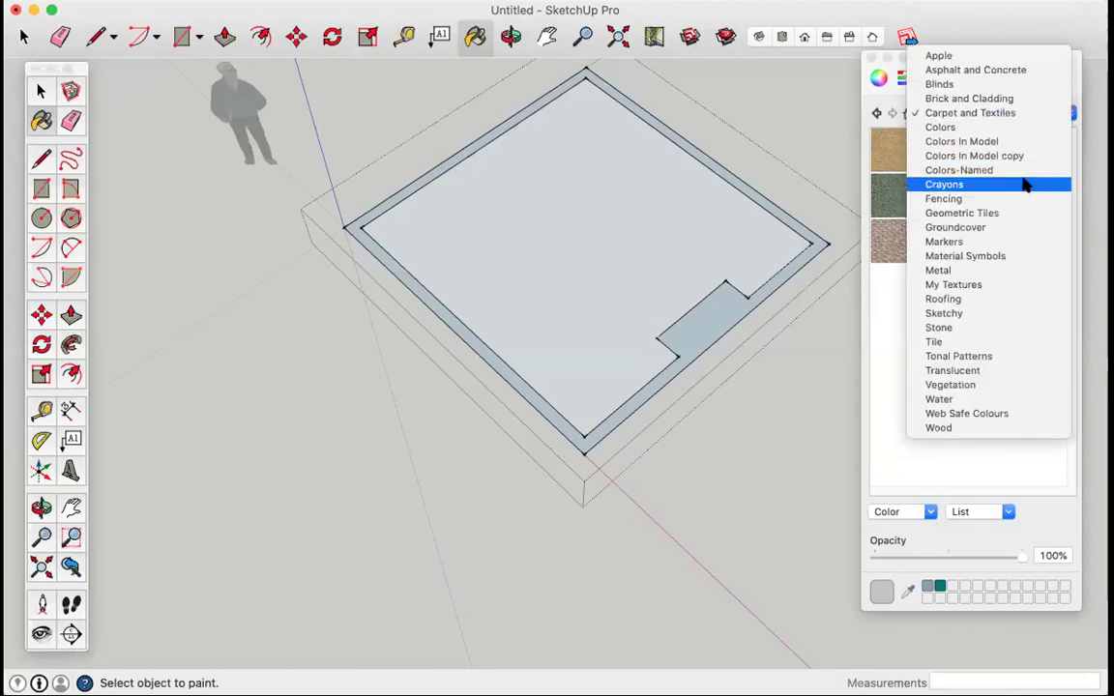
{"action": "left_click", "coordinate": [1023, 184]}
{"action": "left_click", "coordinate": [1049, 113]}
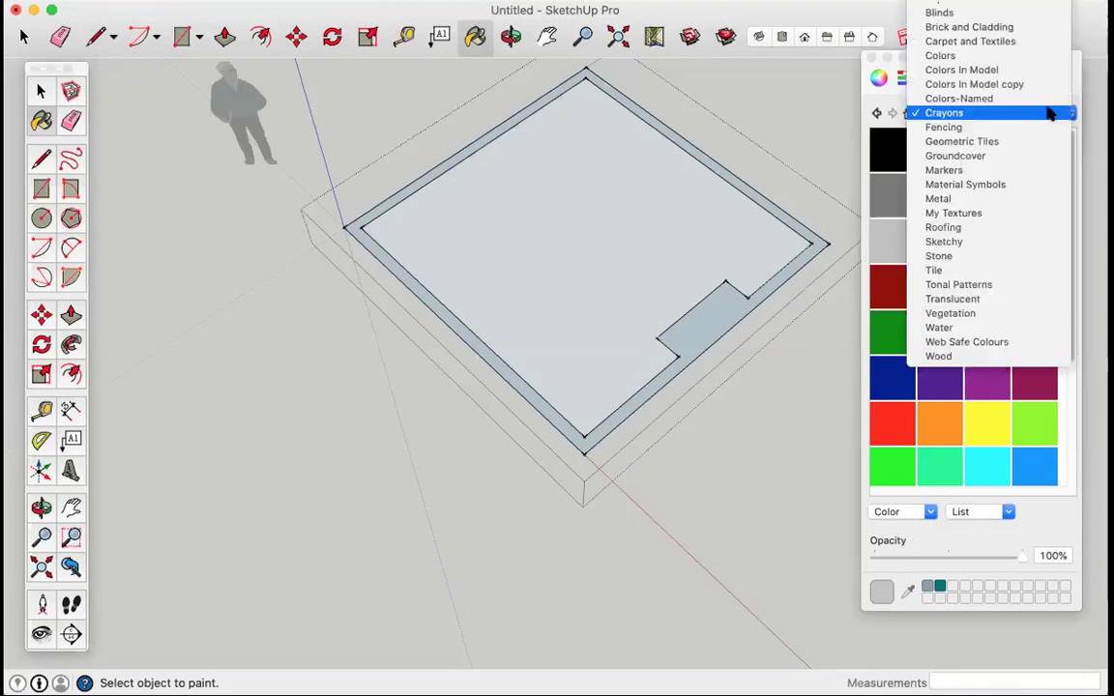
{"action": "left_click", "coordinate": [1001, 233]}
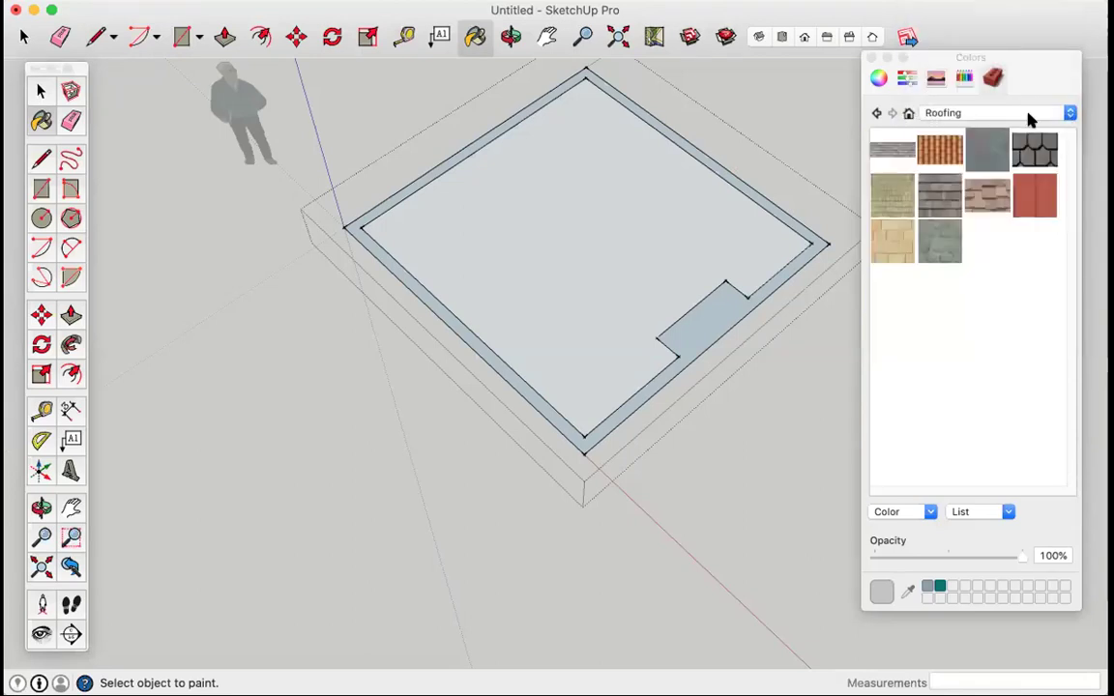
{"action": "left_click", "coordinate": [1031, 115]}
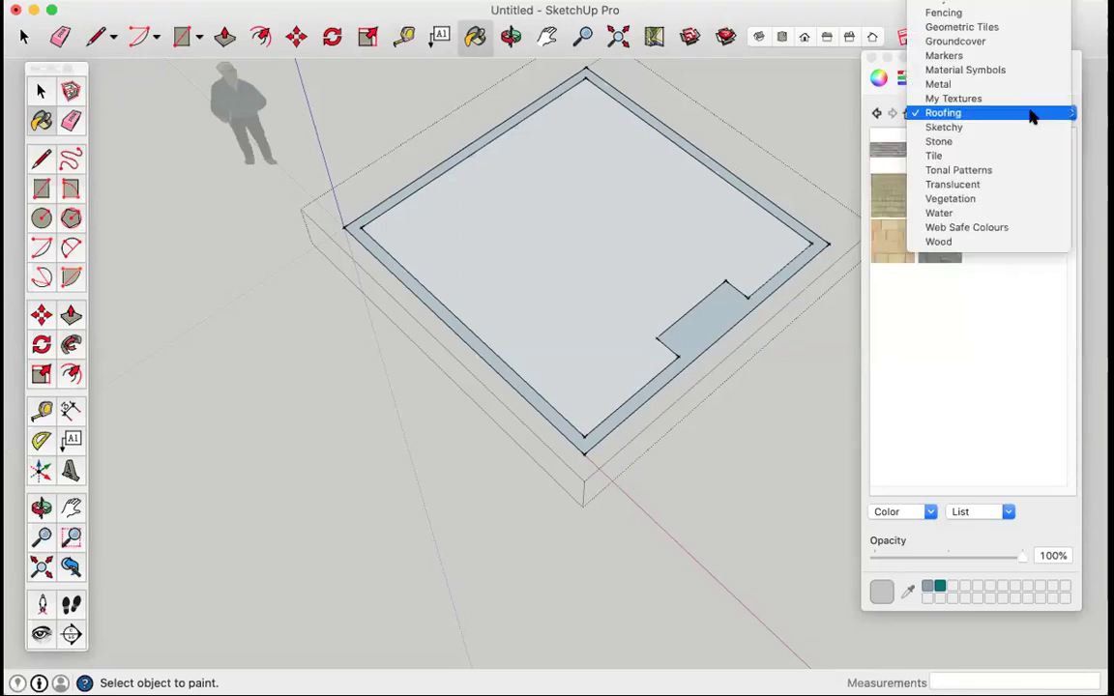
{"action": "left_click", "coordinate": [990, 241]}
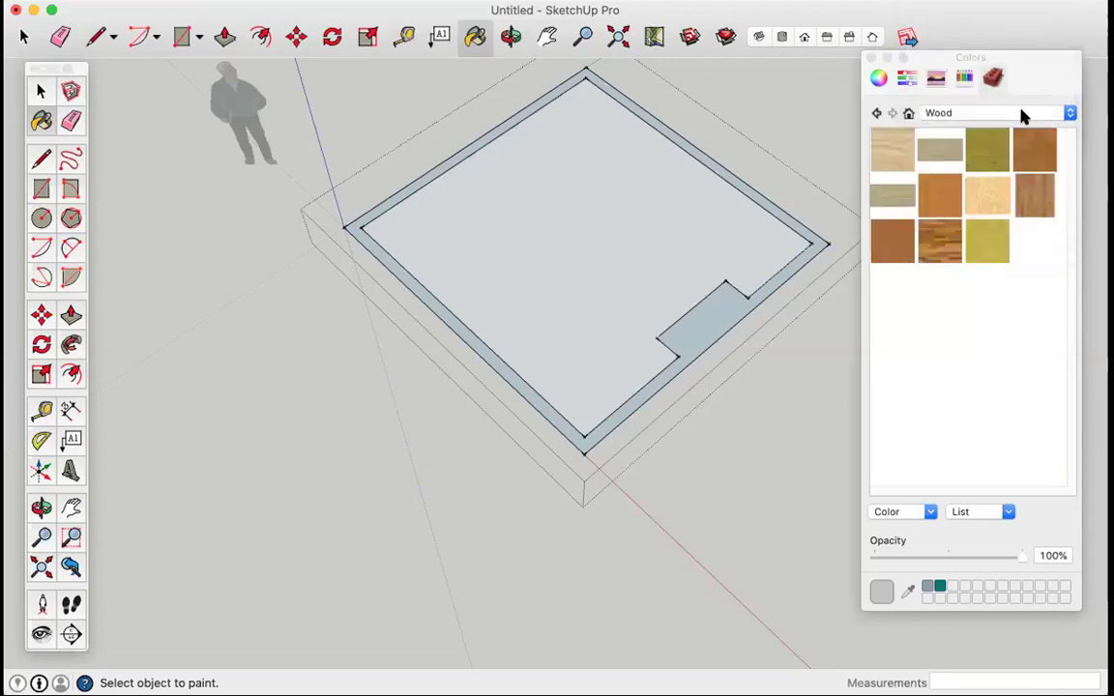
{"action": "left_click", "coordinate": [1024, 114]}
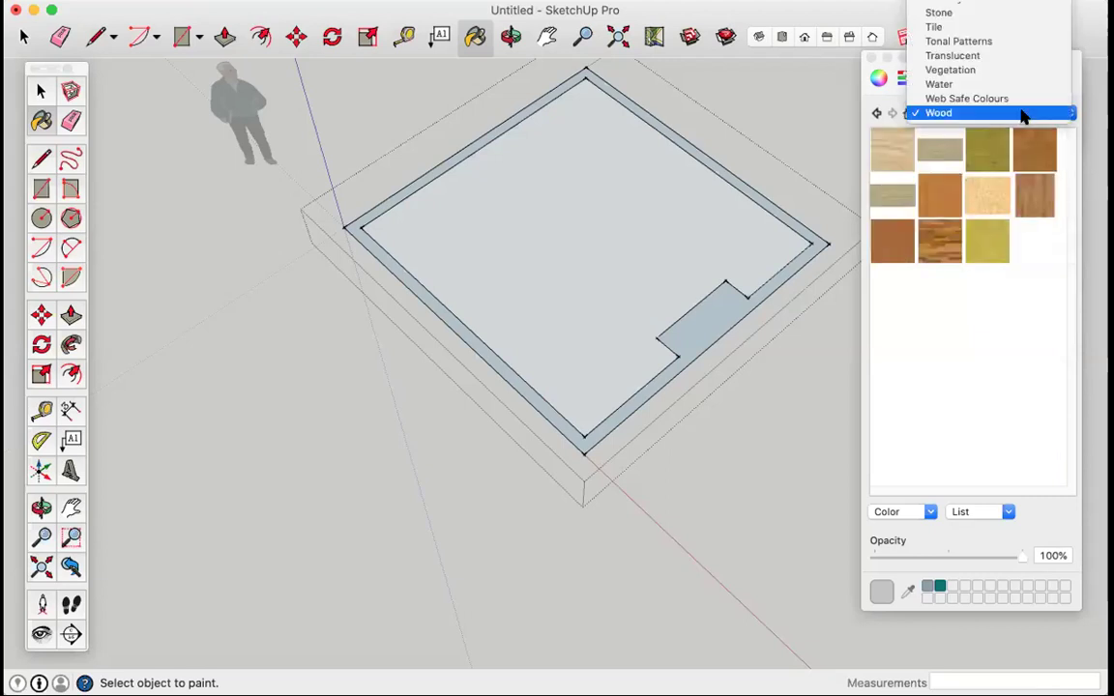
{"action": "left_click", "coordinate": [957, 345]}
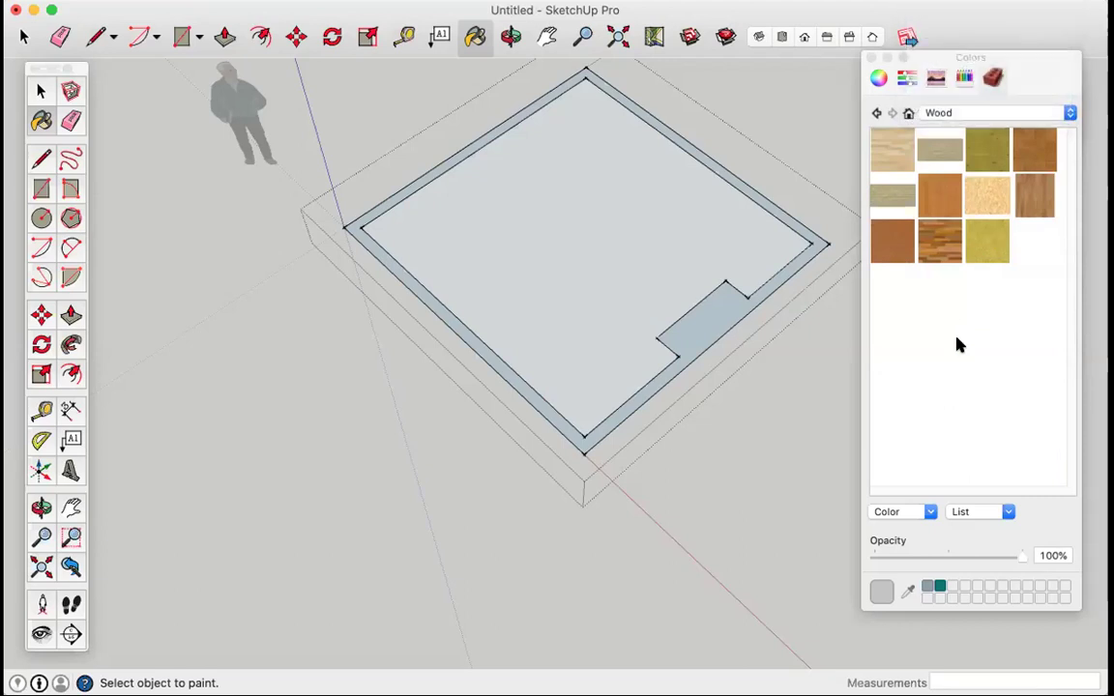
{"action": "left_click", "coordinate": [907, 113]}
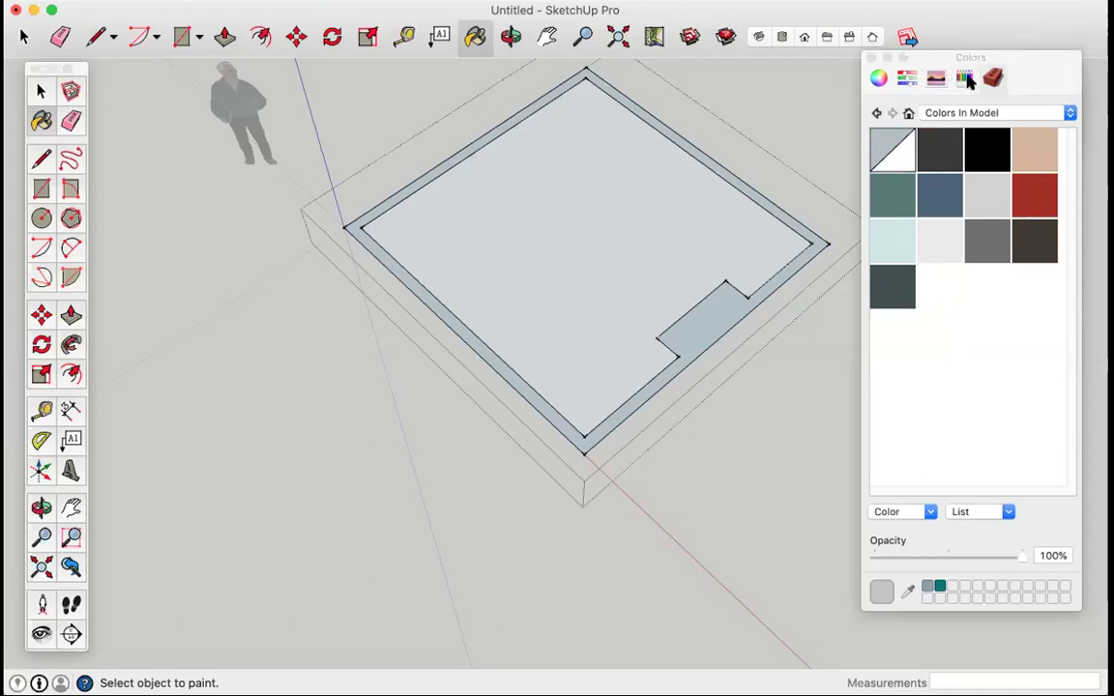
Step: Examine the alternative colour pickers, comparing the colour wheel, sliders, spectrum palette and pencils
{"action": "left_click", "coordinate": [968, 80]}
{"action": "left_click", "coordinate": [931, 80]}
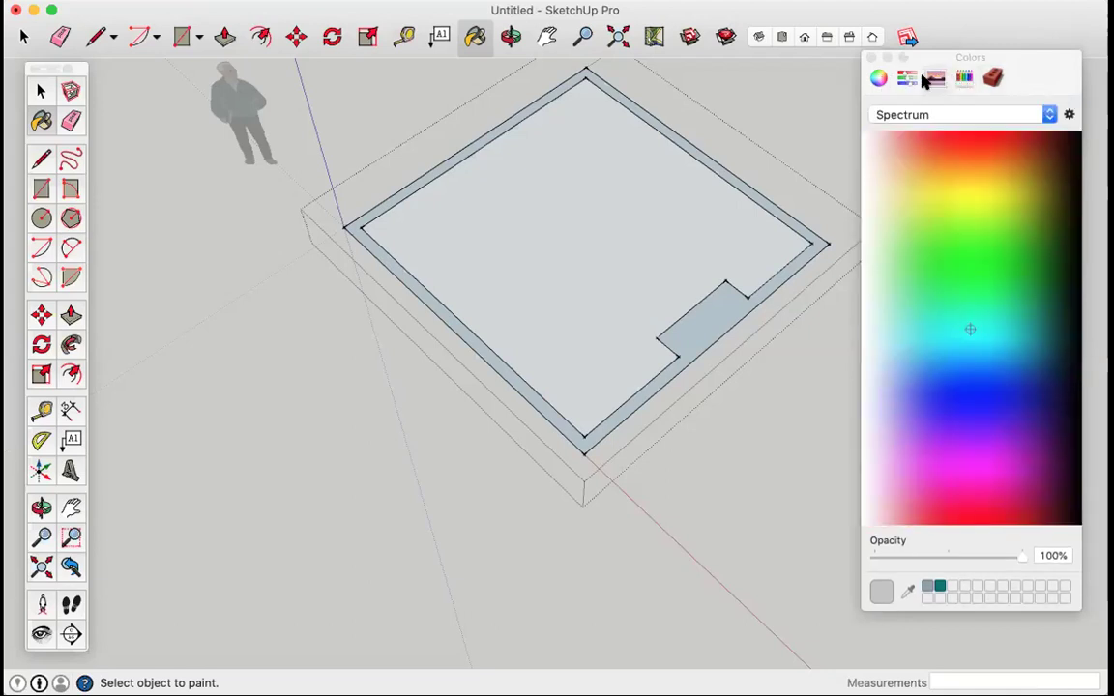
{"action": "left_click", "coordinate": [915, 81]}
{"action": "left_click", "coordinate": [886, 80]}
{"action": "left_click", "coordinate": [906, 79]}
{"action": "left_click", "coordinate": [936, 79]}
{"action": "left_click", "coordinate": [880, 80]}
{"action": "left_click", "coordinate": [908, 80]}
{"action": "left_click", "coordinate": [939, 79]}
Step: Paint the wall face with the Snow pencil colour inside its group, and close the group
{"action": "left_click", "coordinate": [965, 79]}
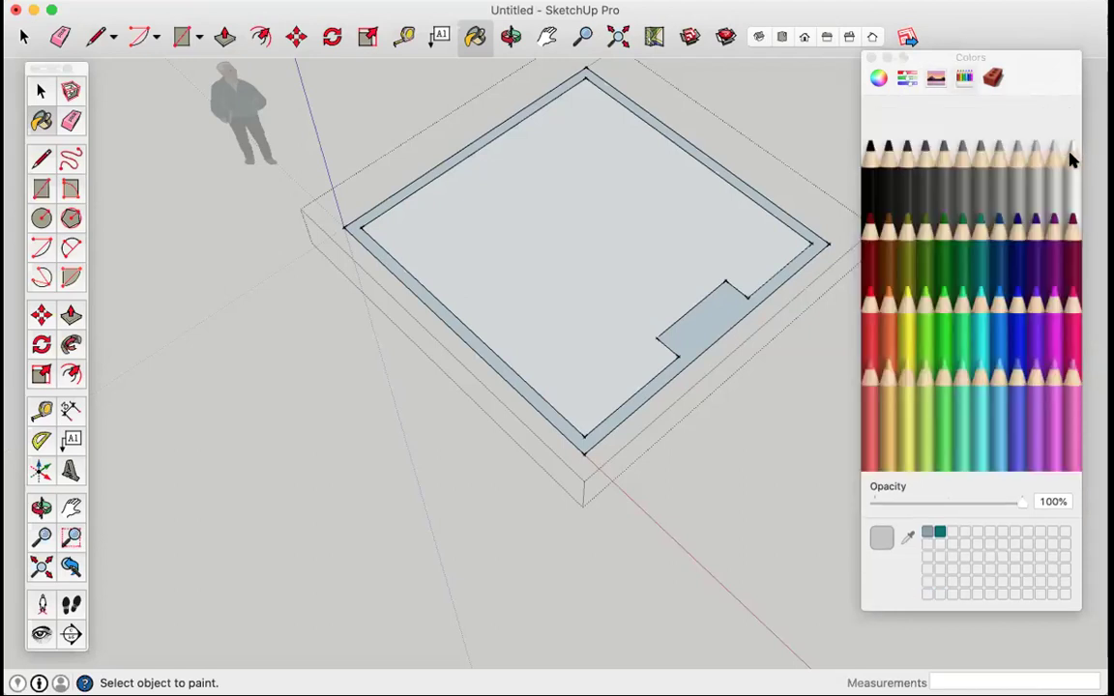
{"action": "left_click", "coordinate": [1073, 162]}
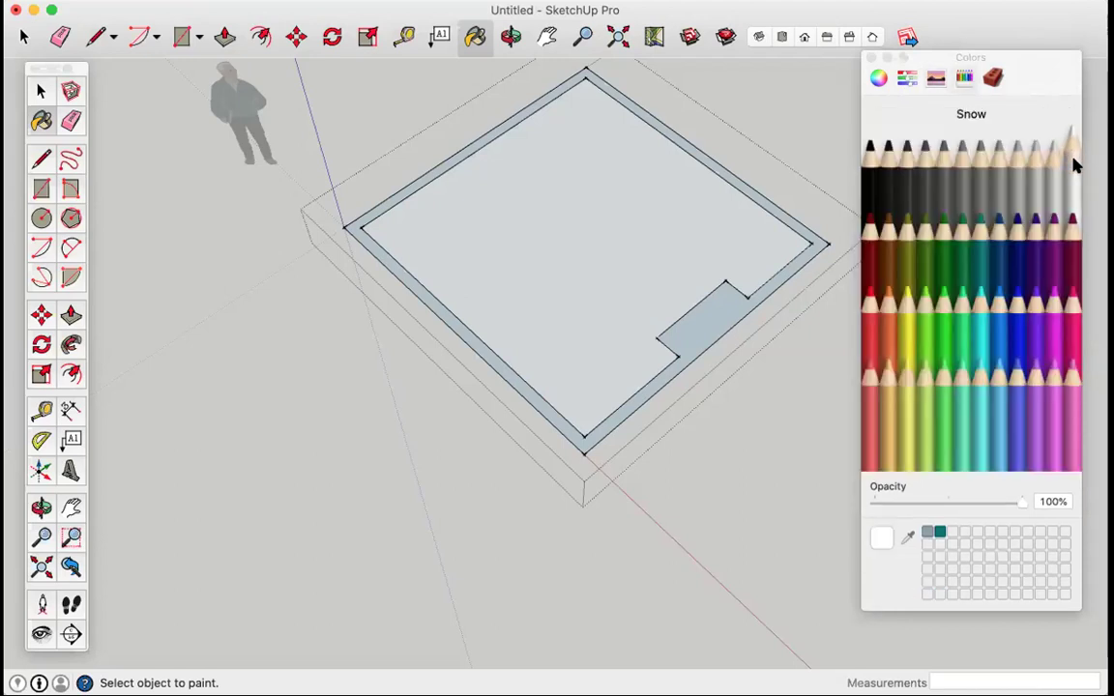
{"action": "left_click", "coordinate": [709, 311]}
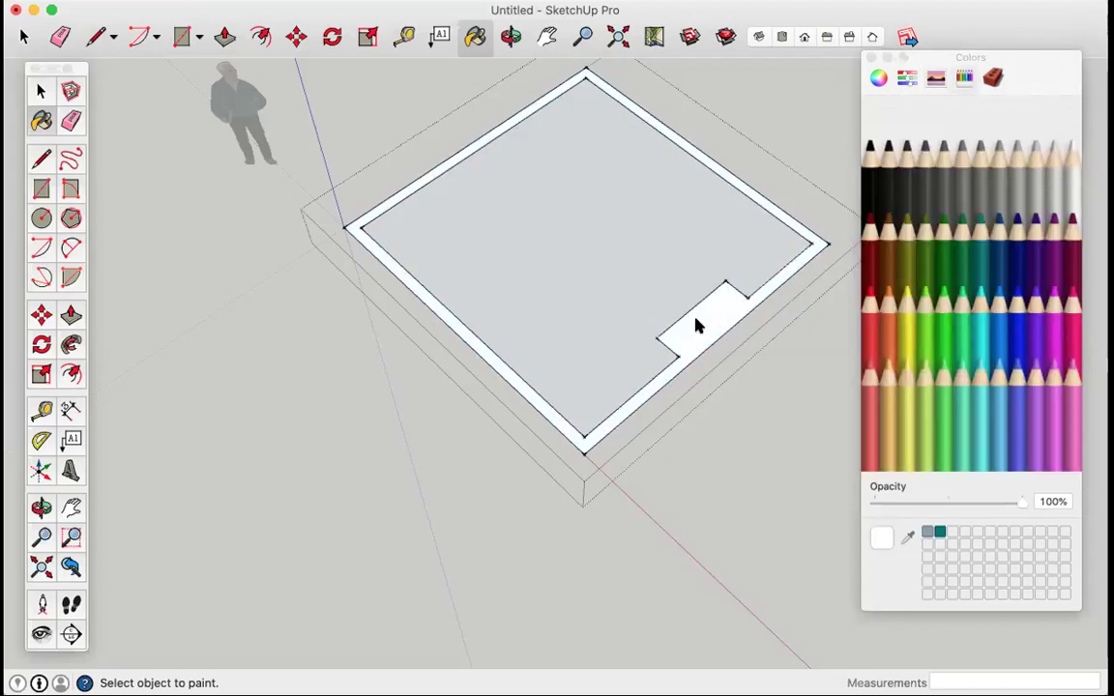
{"action": "left_click", "coordinate": [41, 90]}
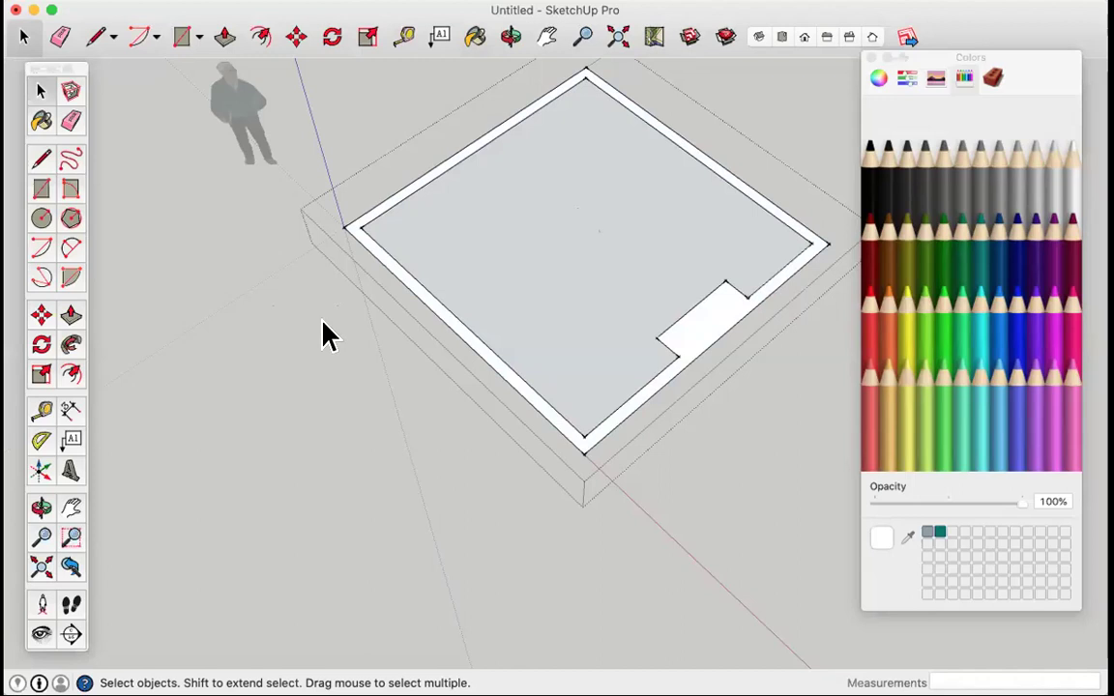
{"action": "left_click", "coordinate": [308, 350]}
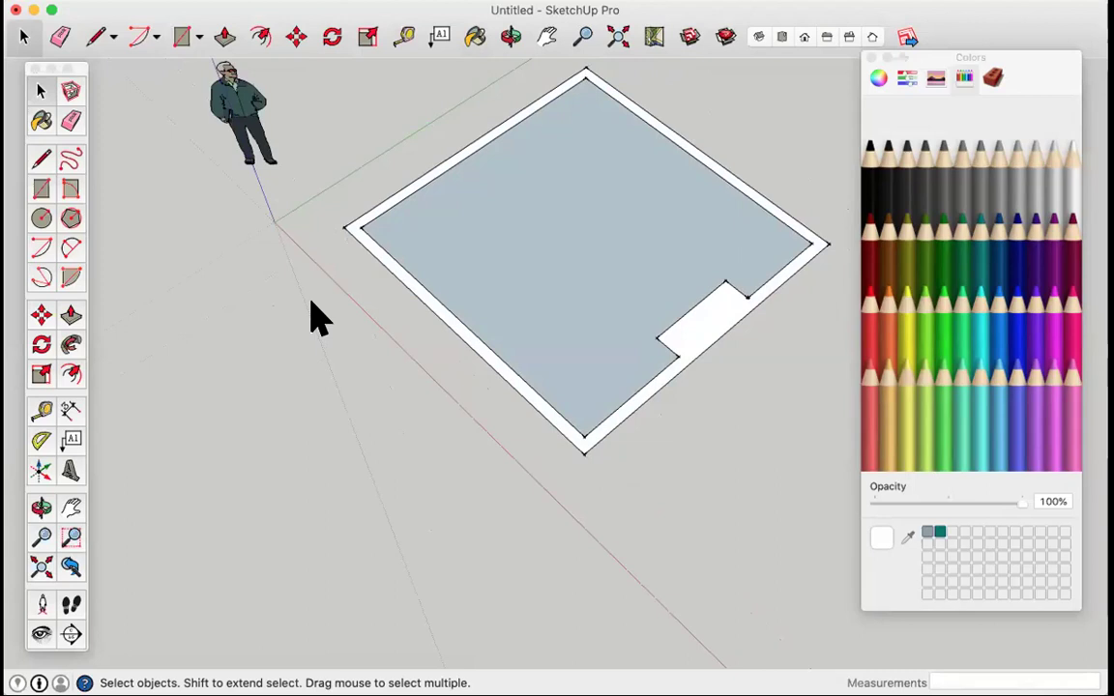
Step: Open the floor group, paint its face with the Snow pencil colour, and close the group
{"action": "double_click", "coordinate": [553, 235]}
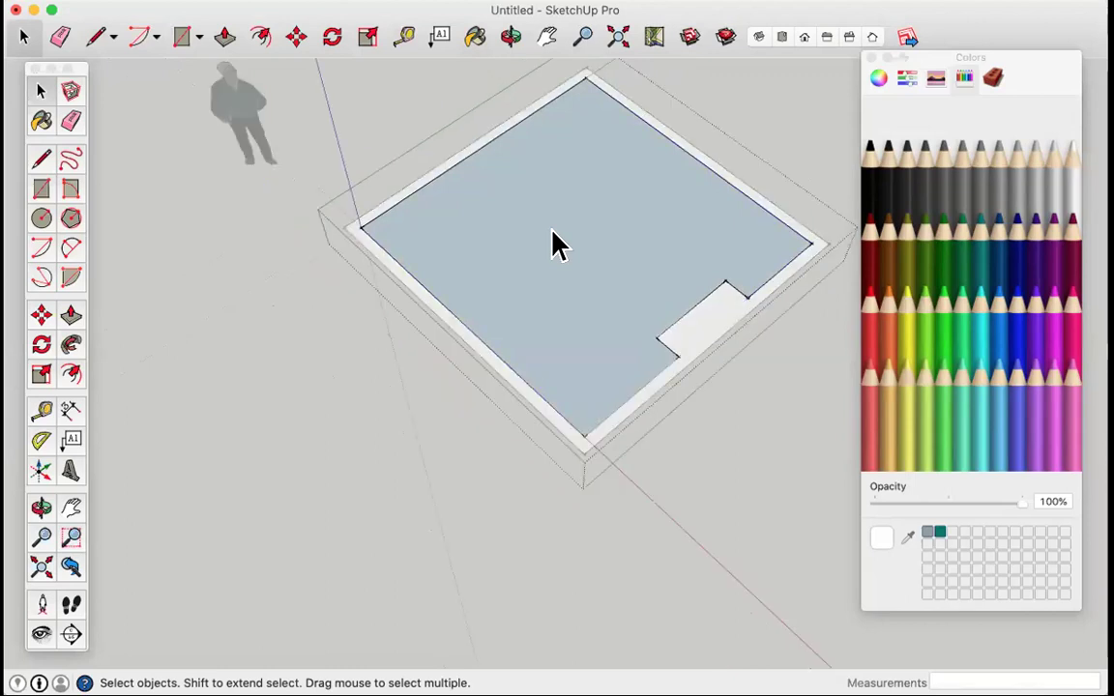
{"action": "left_click", "coordinate": [554, 244]}
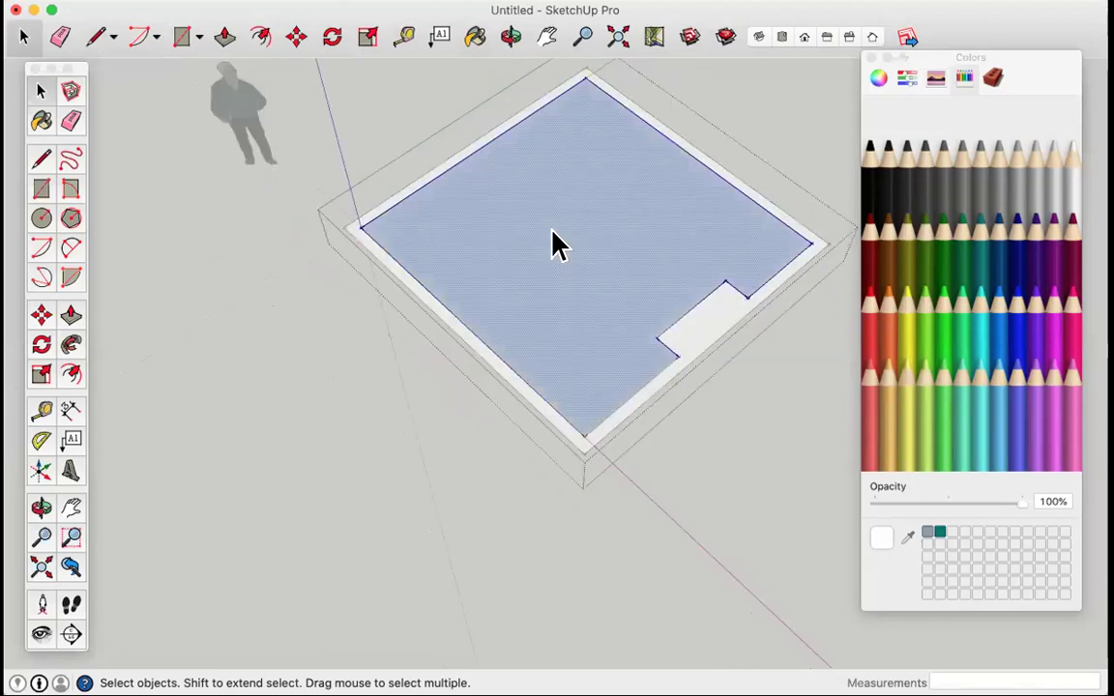
{"action": "left_click", "coordinate": [1072, 155]}
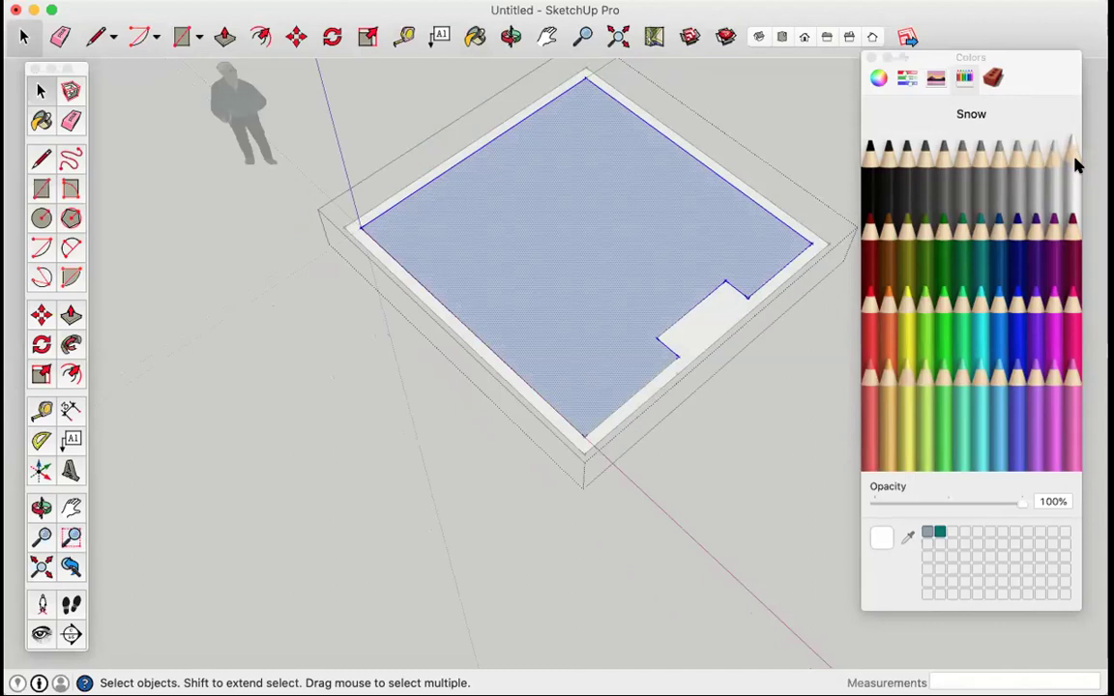
{"action": "key", "text": "b"}
{"action": "left_click", "coordinate": [602, 155]}
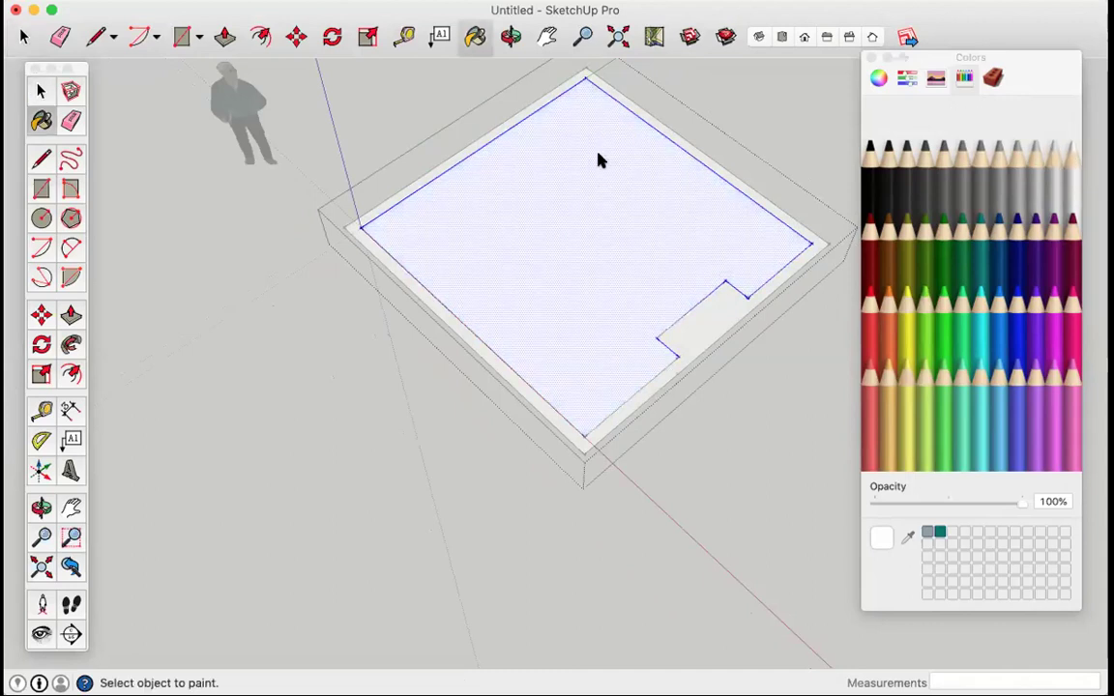
{"action": "left_click", "coordinate": [40, 91]}
{"action": "left_click", "coordinate": [316, 345]}
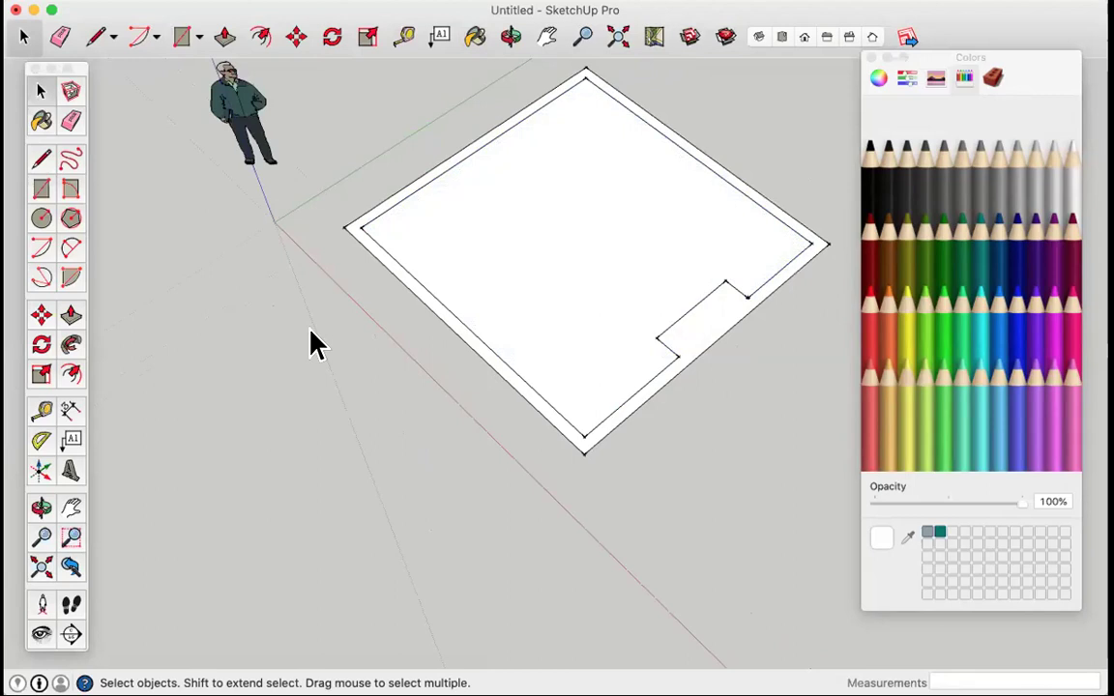
Step: Switch to the standard top view and frame the whole painted room plan
{"action": "scroll", "coordinate": [317, 344], "scroll_direction": "down", "scroll_amount": 2}
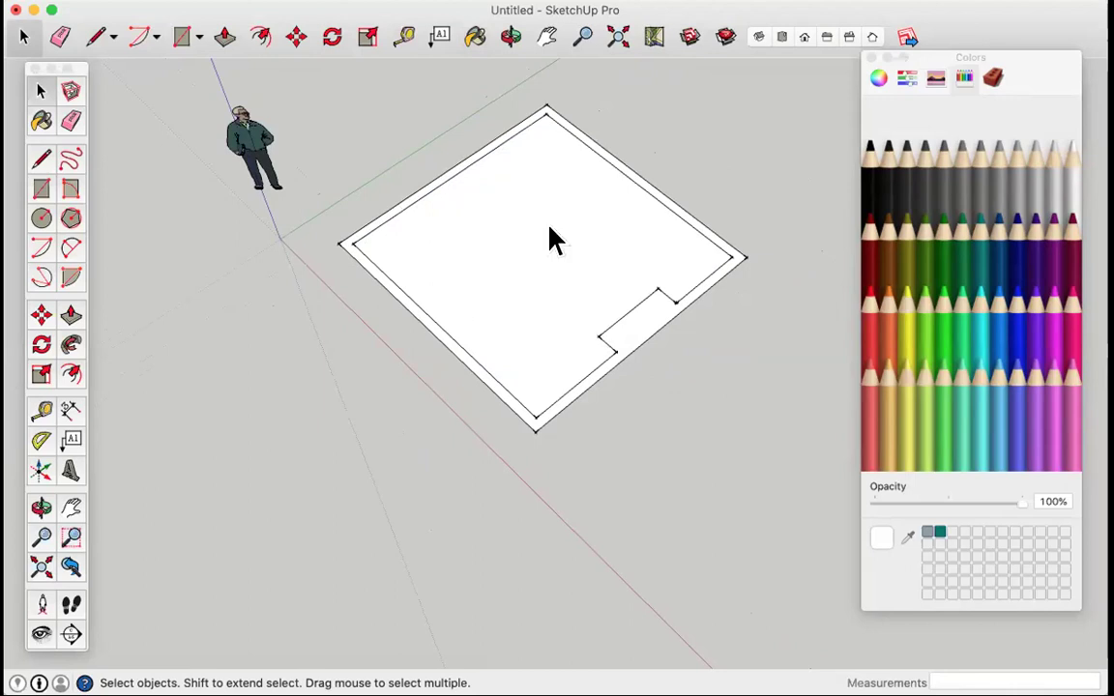
{"action": "left_click", "coordinate": [780, 37]}
{"action": "scroll", "coordinate": [545, 365], "scroll_direction": "up", "scroll_amount": 3}
{"action": "scroll", "coordinate": [662, 426], "scroll_direction": "down", "scroll_amount": 2}
{"action": "scroll", "coordinate": [665, 421], "scroll_direction": "up", "scroll_amount": 4}
{"action": "scroll", "coordinate": [604, 406], "scroll_direction": "down", "scroll_amount": 2}
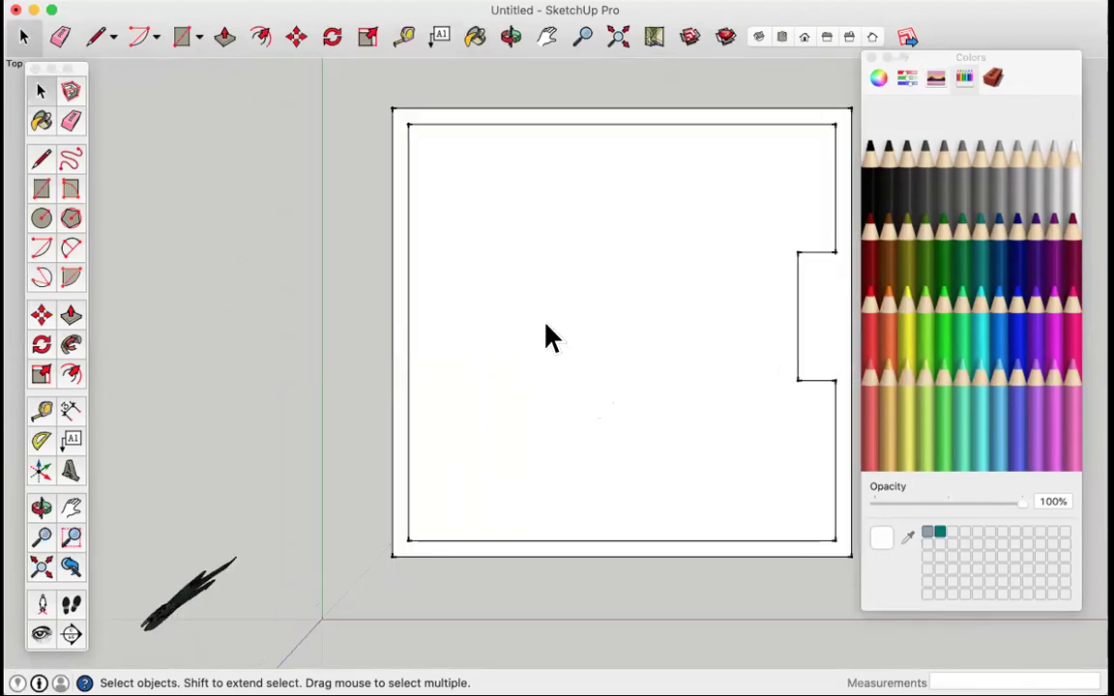
Step: Open the wall group and draw a 150 mm line down the left wall's inner edge from the upper inner corner
{"action": "double_click", "coordinate": [404, 252]}
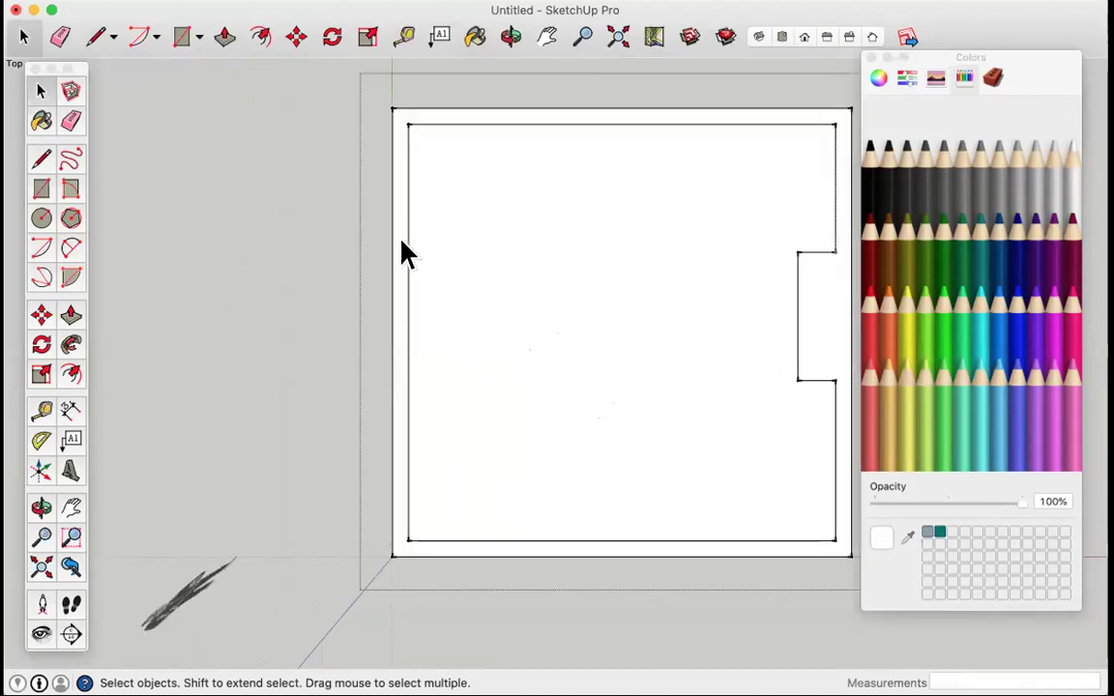
{"action": "left_click", "coordinate": [40, 158]}
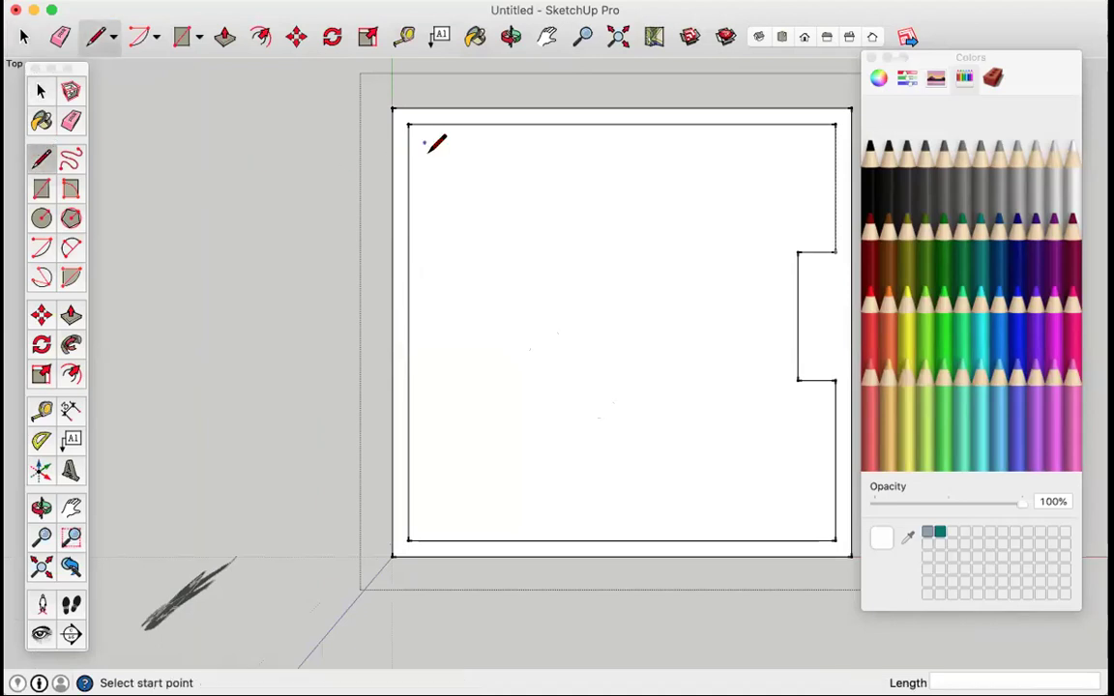
{"action": "left_click", "coordinate": [410, 123]}
{"action": "type", "text": "150"}
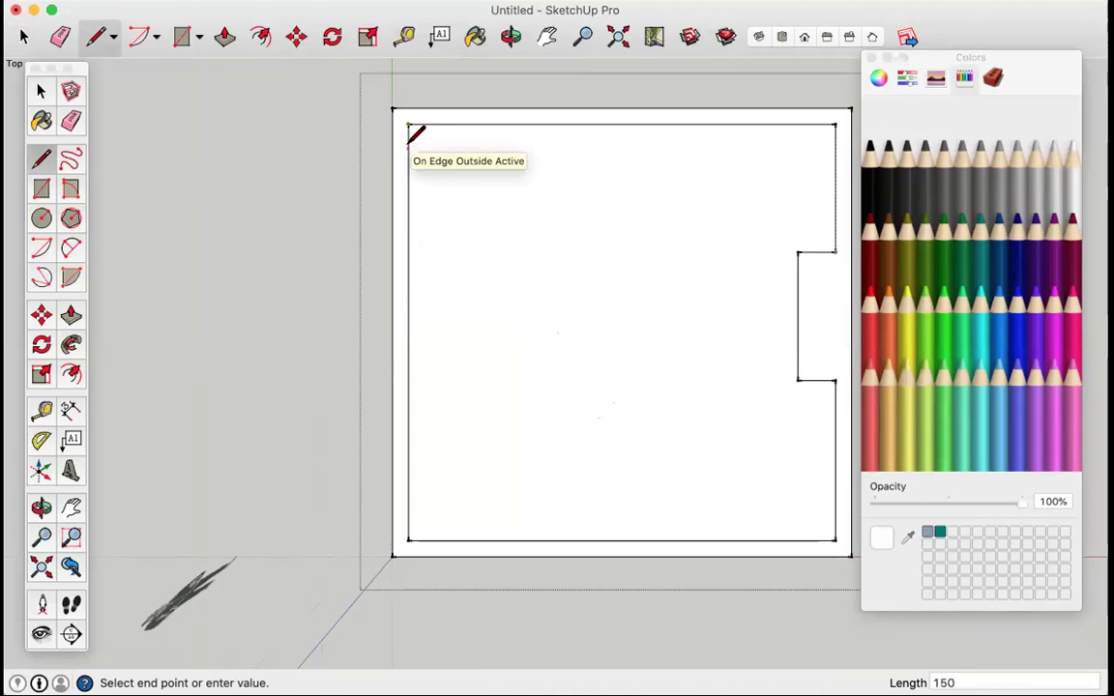
{"action": "key", "text": "Return"}
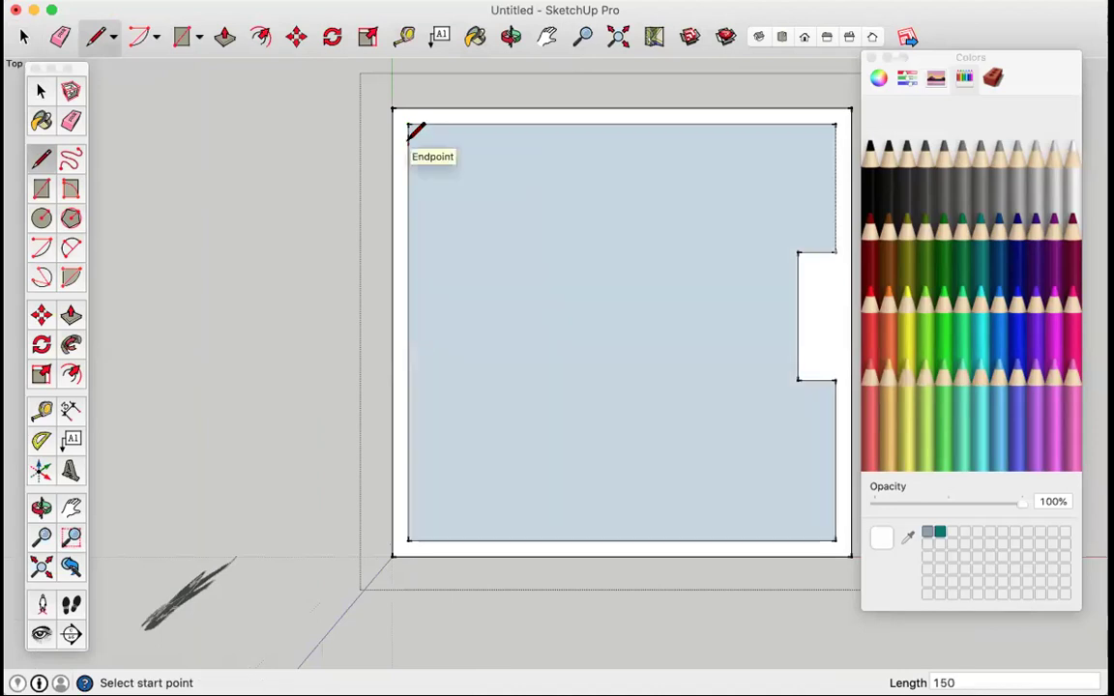
{"action": "left_click", "coordinate": [410, 124]}
{"action": "key", "text": "Escape"}
Step: Draw an 800 mm line further down the left wall's inner edge and a line across the wall to close the door opening
{"action": "left_click", "coordinate": [410, 124]}
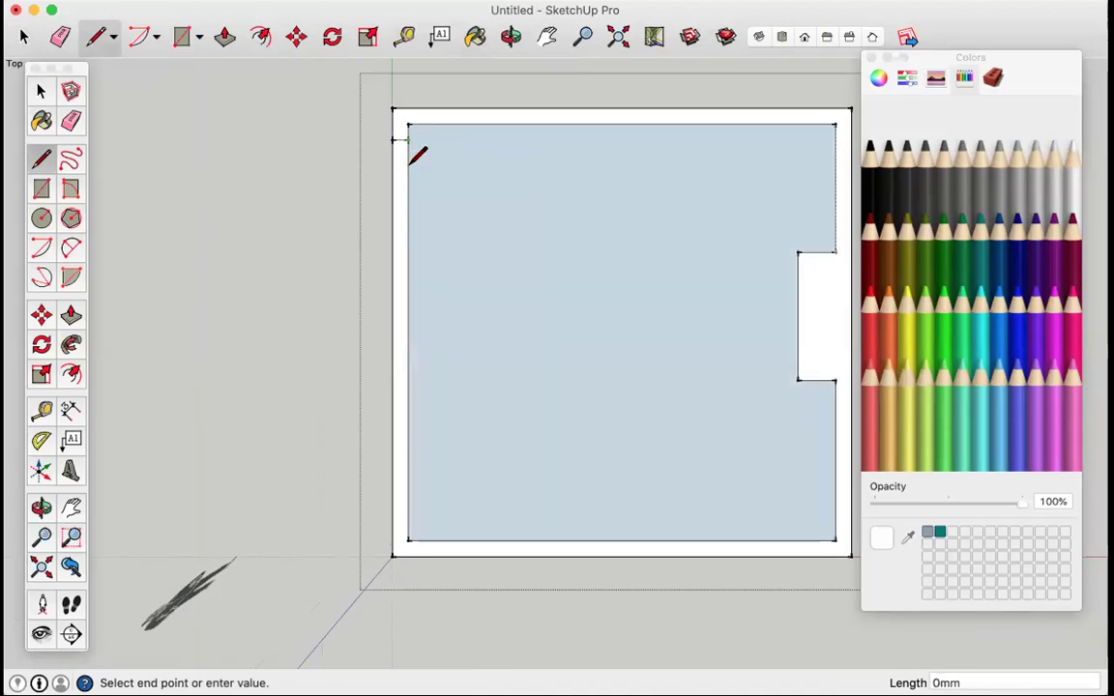
{"action": "type", "text": "800"}
{"action": "key", "text": "Return"}
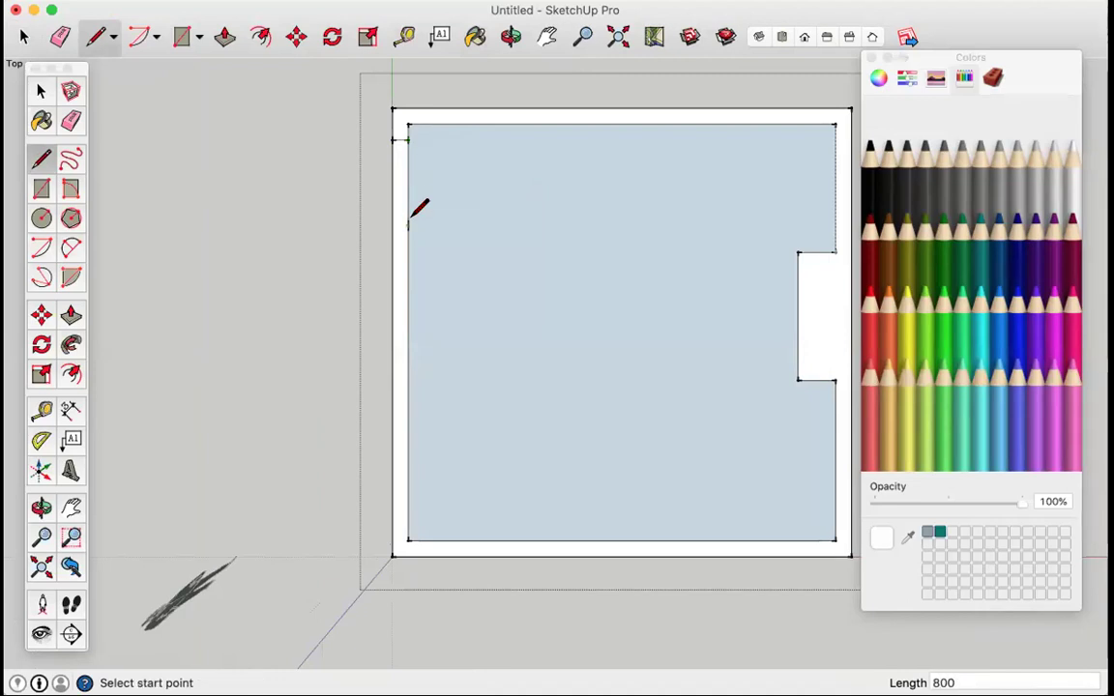
{"action": "left_click", "coordinate": [410, 225]}
{"action": "left_click", "coordinate": [392, 226]}
Step: Mark the window's left side with a line across the bottom wall, 1000 mm from the lower-left inner corner
{"action": "scroll", "coordinate": [517, 124], "scroll_direction": "down", "scroll_amount": 5}
{"action": "scroll", "coordinate": [542, 300], "scroll_direction": "up", "scroll_amount": 5}
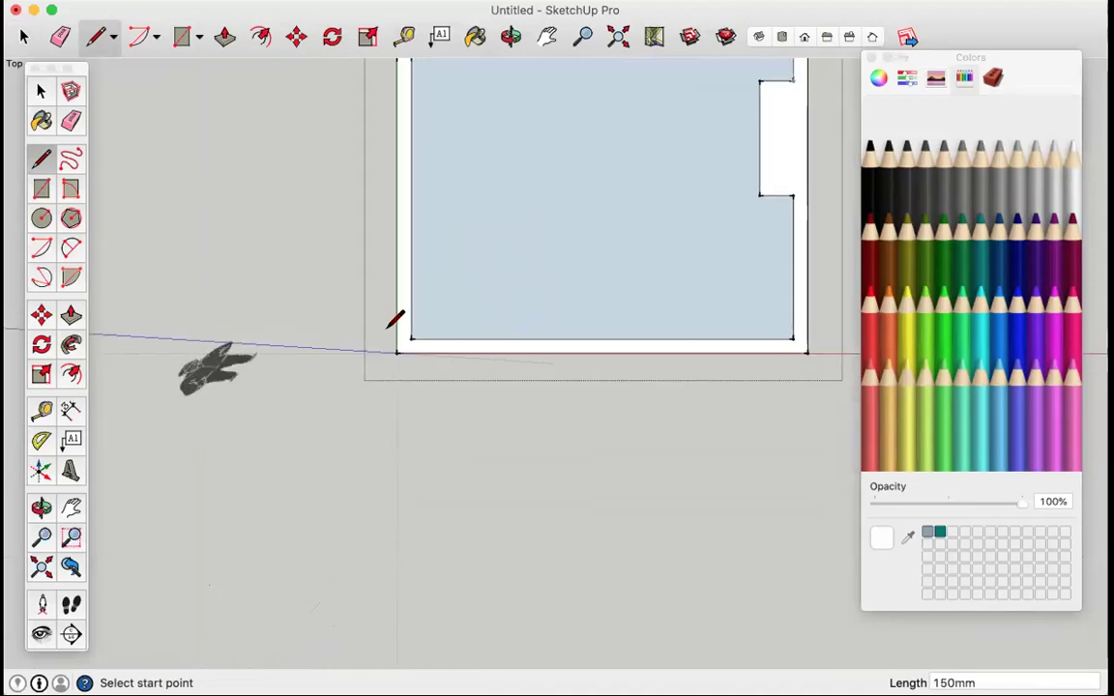
{"action": "left_click", "coordinate": [412, 338]}
{"action": "type", "text": "100"}
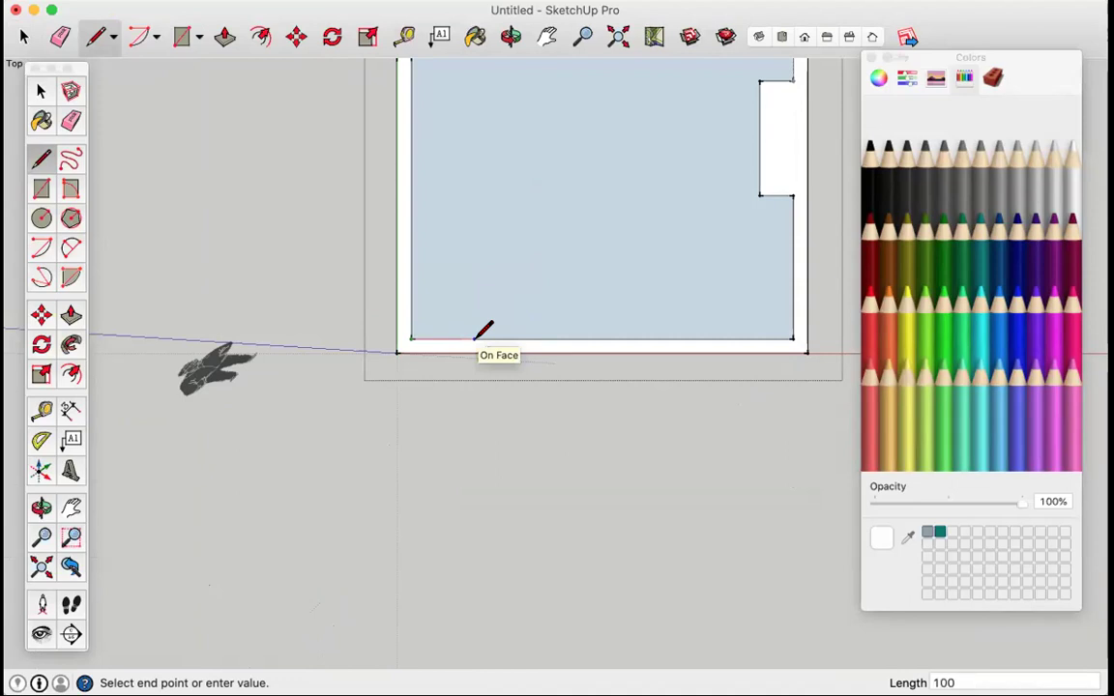
{"action": "type", "text": "0"}
{"action": "key", "text": "Return"}
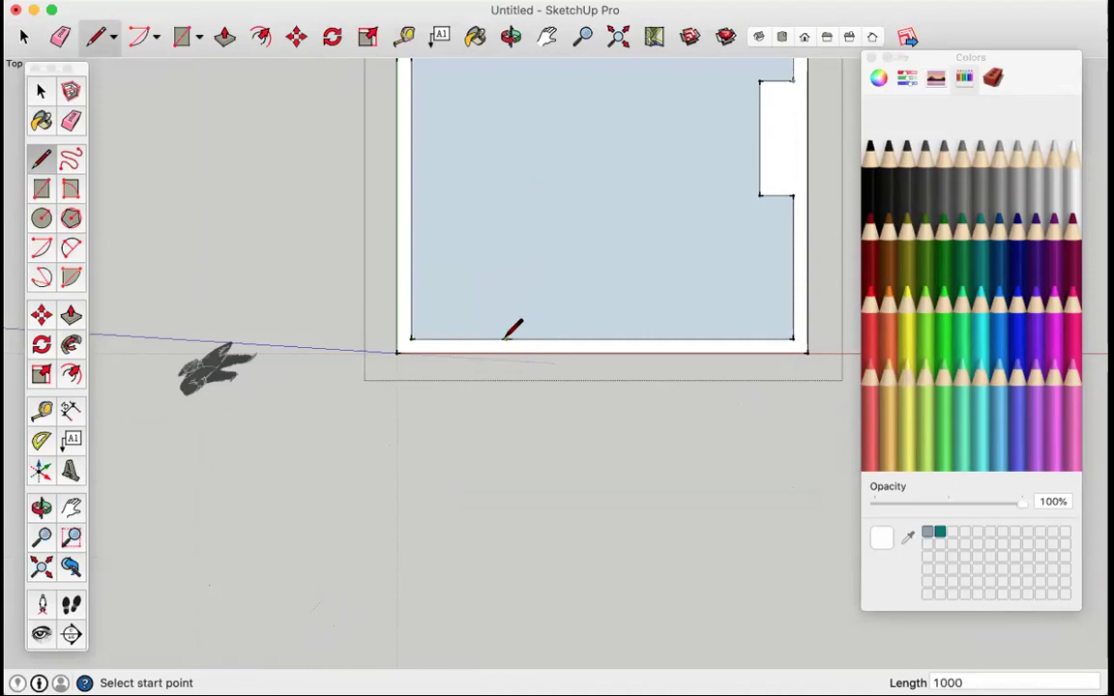
{"action": "left_click", "coordinate": [505, 339]}
{"action": "left_click", "coordinate": [506, 350]}
Step: Mark the window's right side with a line across the bottom wall, 1000 mm from the lower-right inner corner
{"action": "left_click", "coordinate": [789, 337]}
{"action": "type", "text": "1000"}
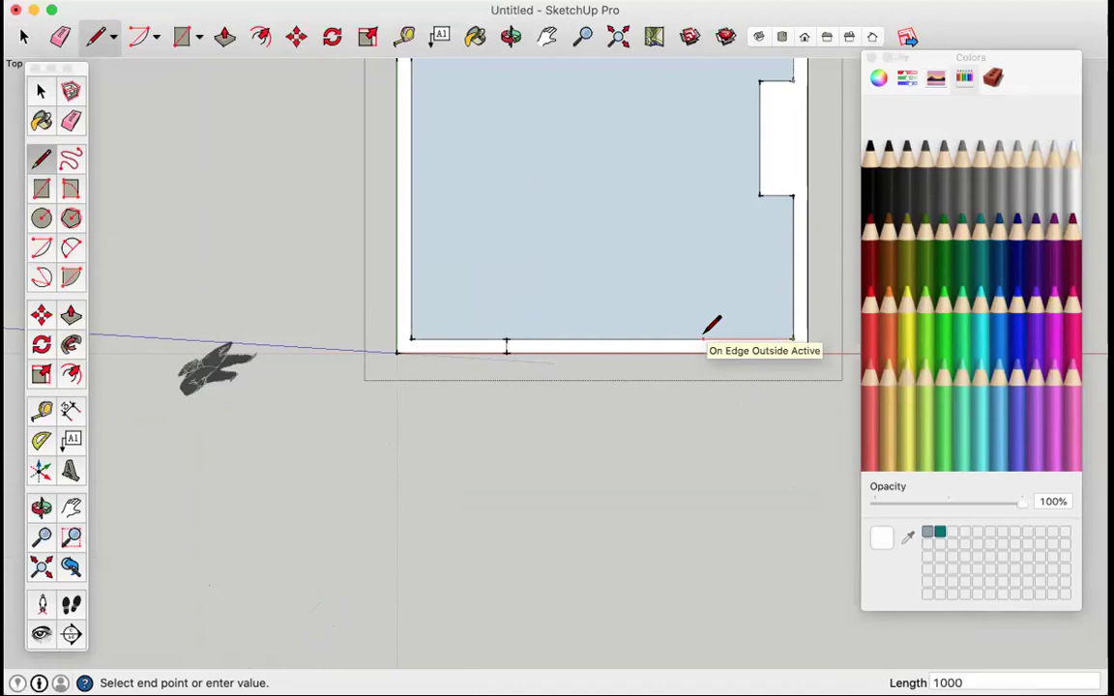
{"action": "key", "text": "Return"}
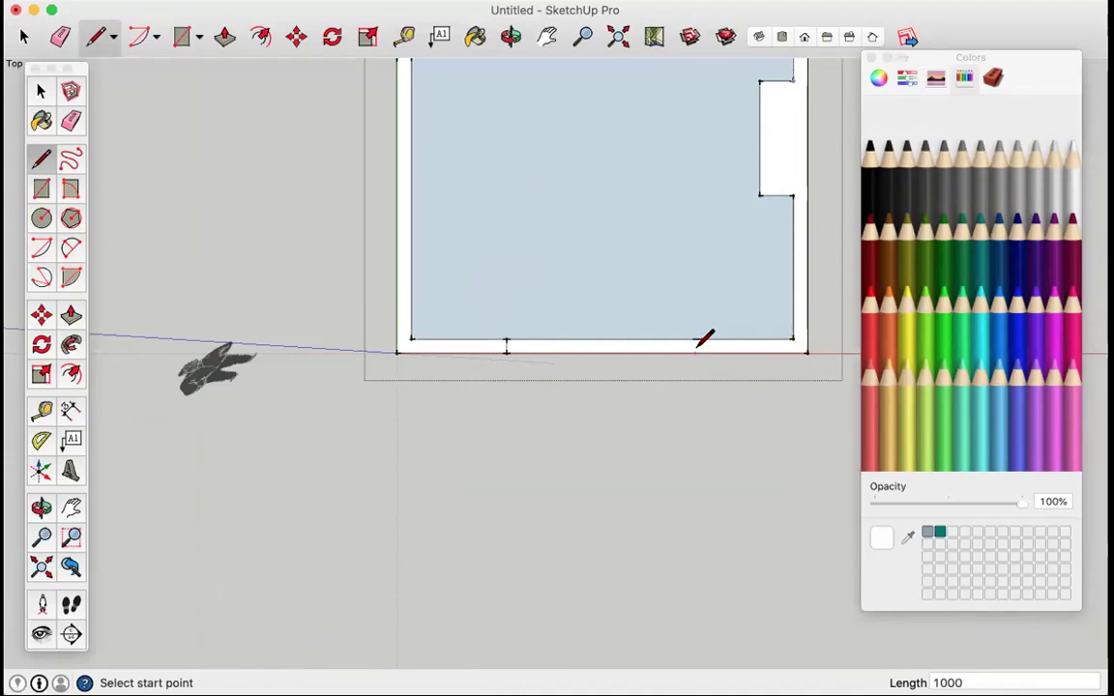
{"action": "left_click", "coordinate": [696, 338]}
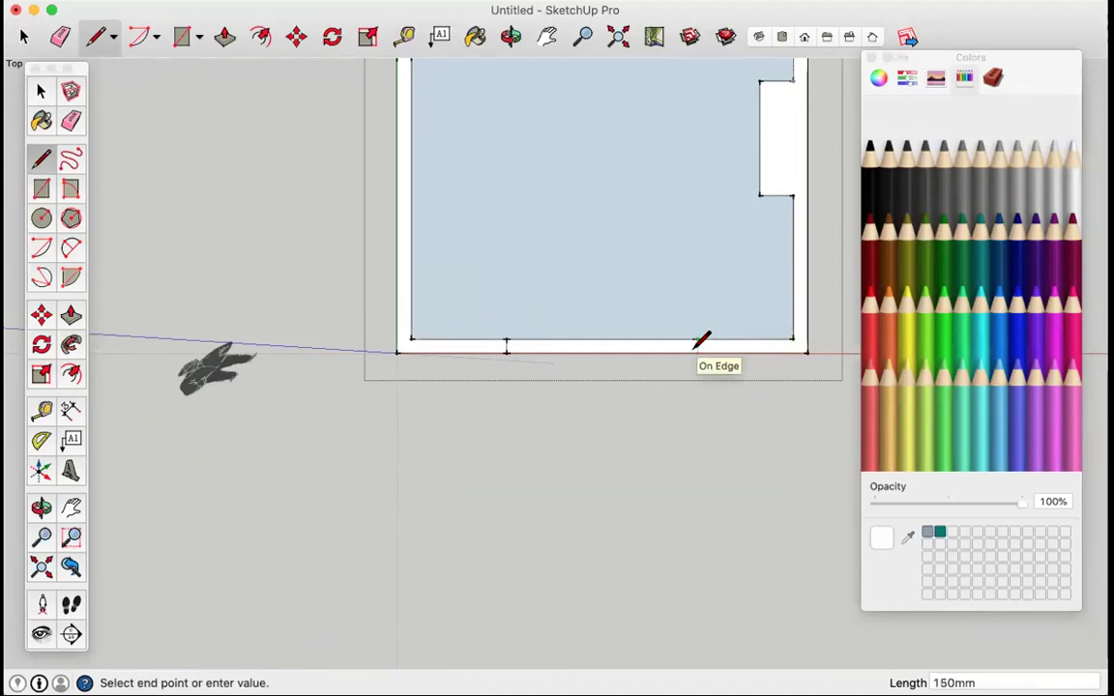
{"action": "left_click", "coordinate": [696, 351]}
Step: Delete the extra face covering the floor area inside the wall group
{"action": "left_click", "coordinate": [38, 93]}
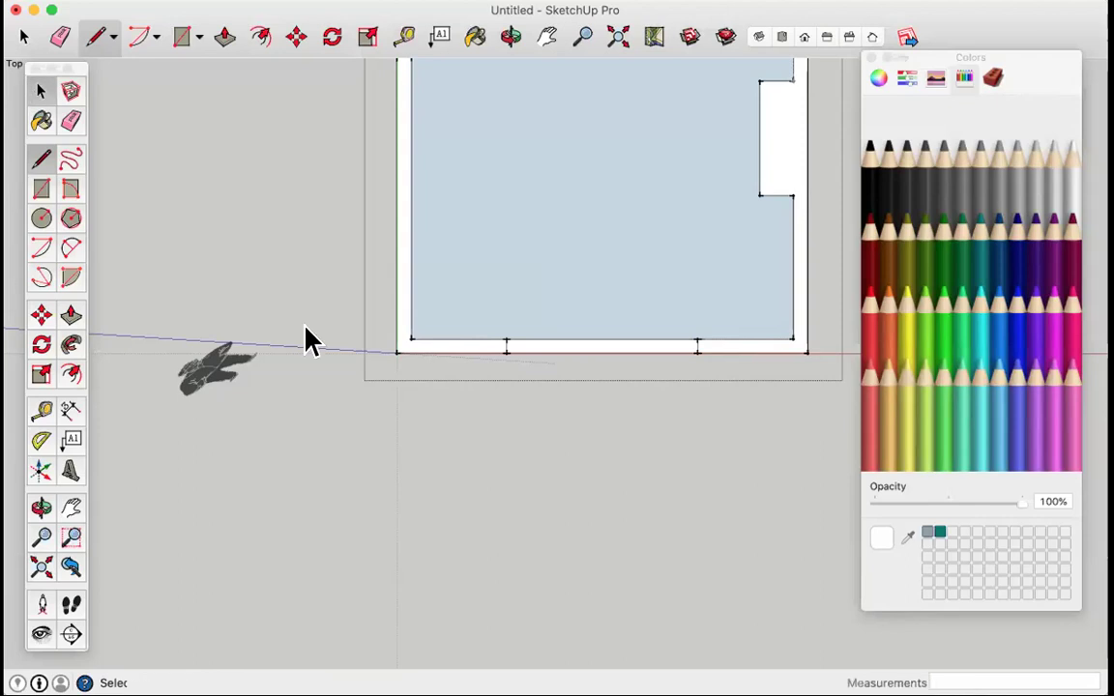
{"action": "scroll", "coordinate": [305, 338], "scroll_direction": "down", "scroll_amount": 3}
{"action": "scroll", "coordinate": [334, 160], "scroll_direction": "up", "scroll_amount": 2}
{"action": "scroll", "coordinate": [334, 159], "scroll_direction": "up", "scroll_amount": 3}
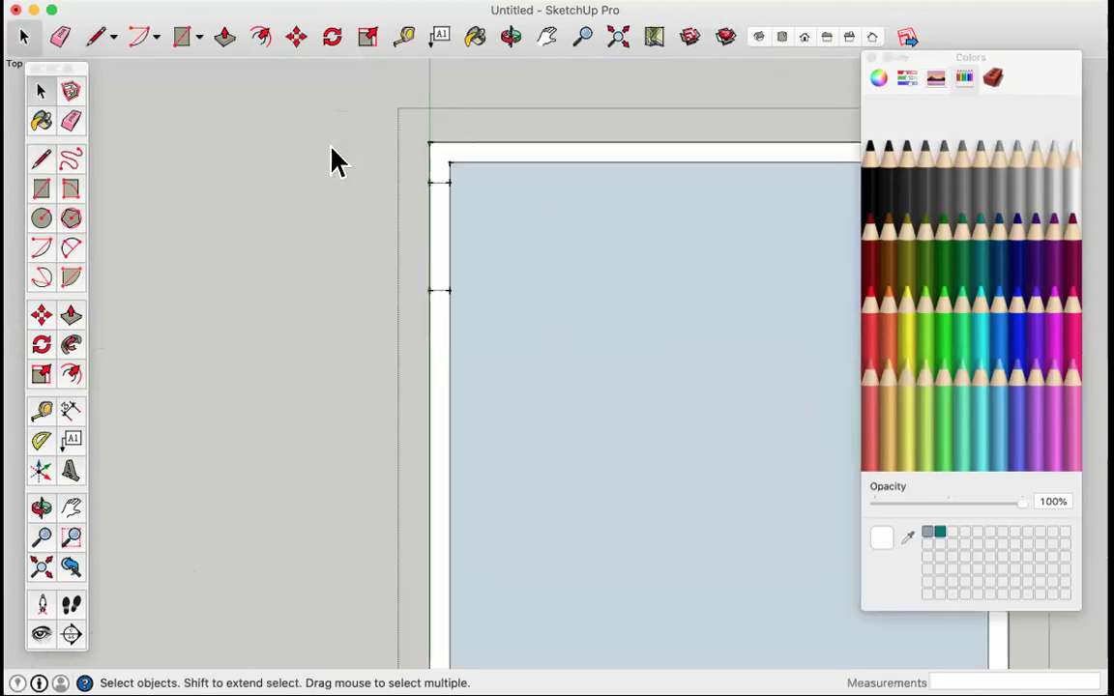
{"action": "left_click", "coordinate": [597, 286]}
{"action": "scroll", "coordinate": [597, 278], "scroll_direction": "up", "scroll_amount": 2}
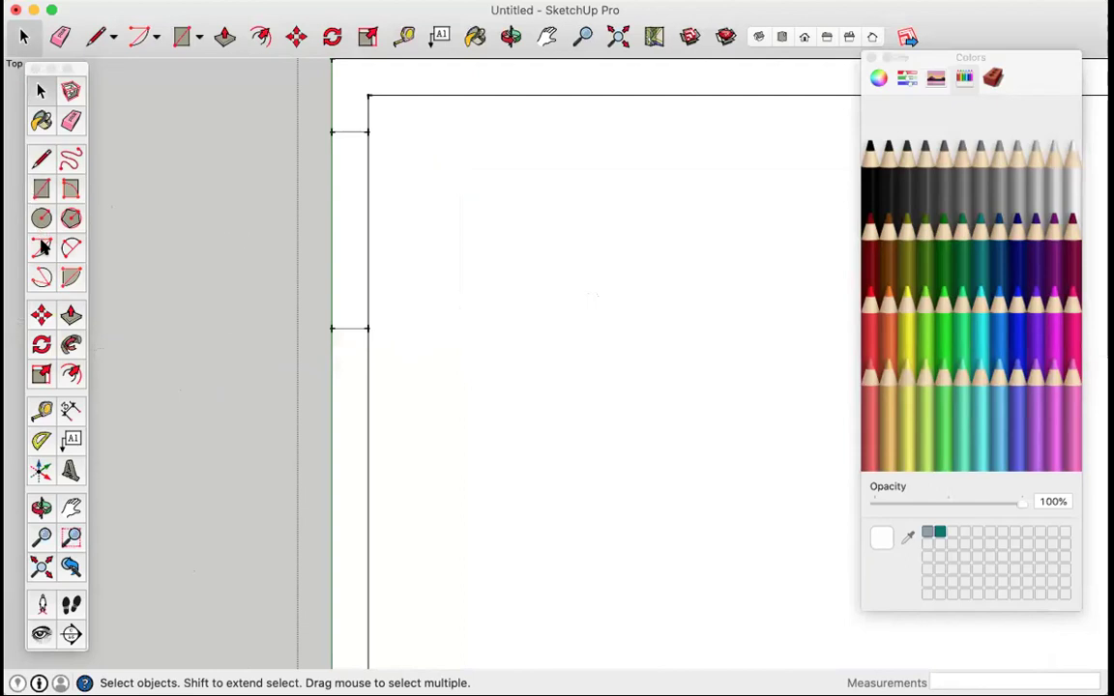
Step: Draw an 800 by 50 mm door leaf rectangle into the room from the inner end of the opening's upper line
{"action": "left_click", "coordinate": [41, 188]}
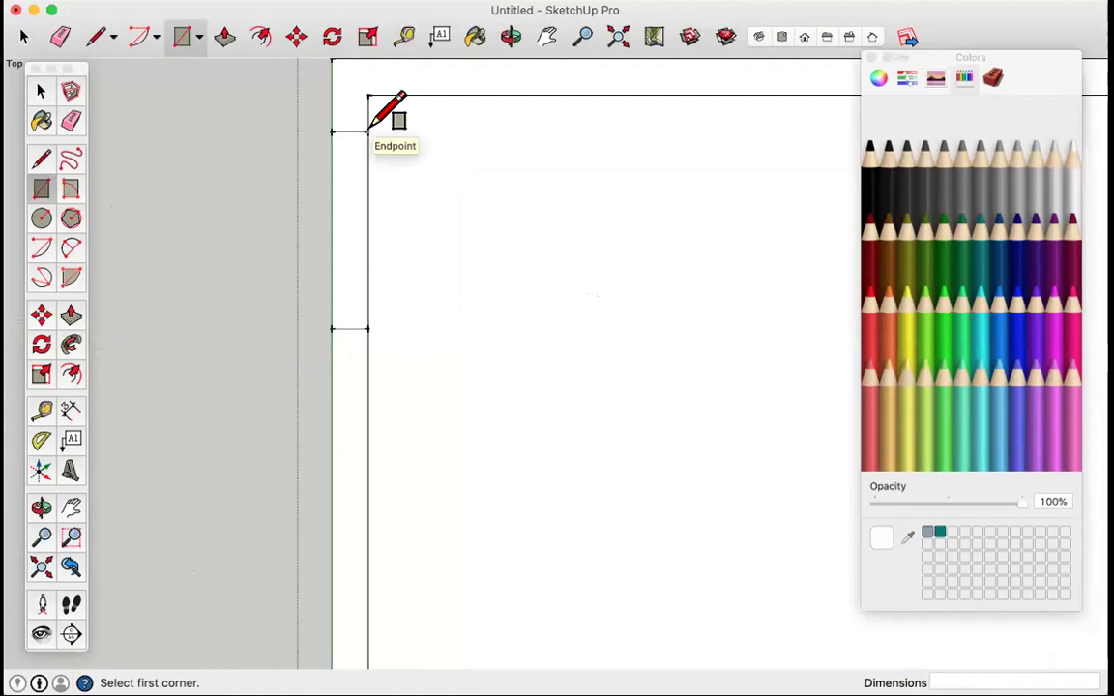
{"action": "left_click", "coordinate": [43, 160]}
{"action": "left_click", "coordinate": [42, 186]}
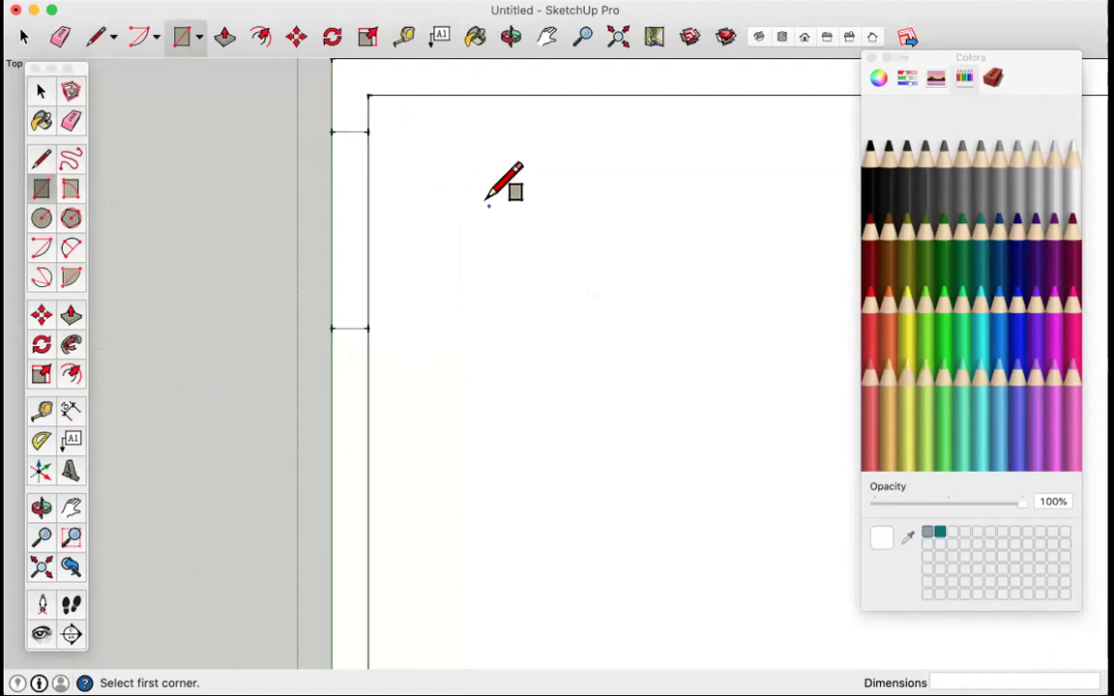
{"action": "left_click", "coordinate": [369, 132]}
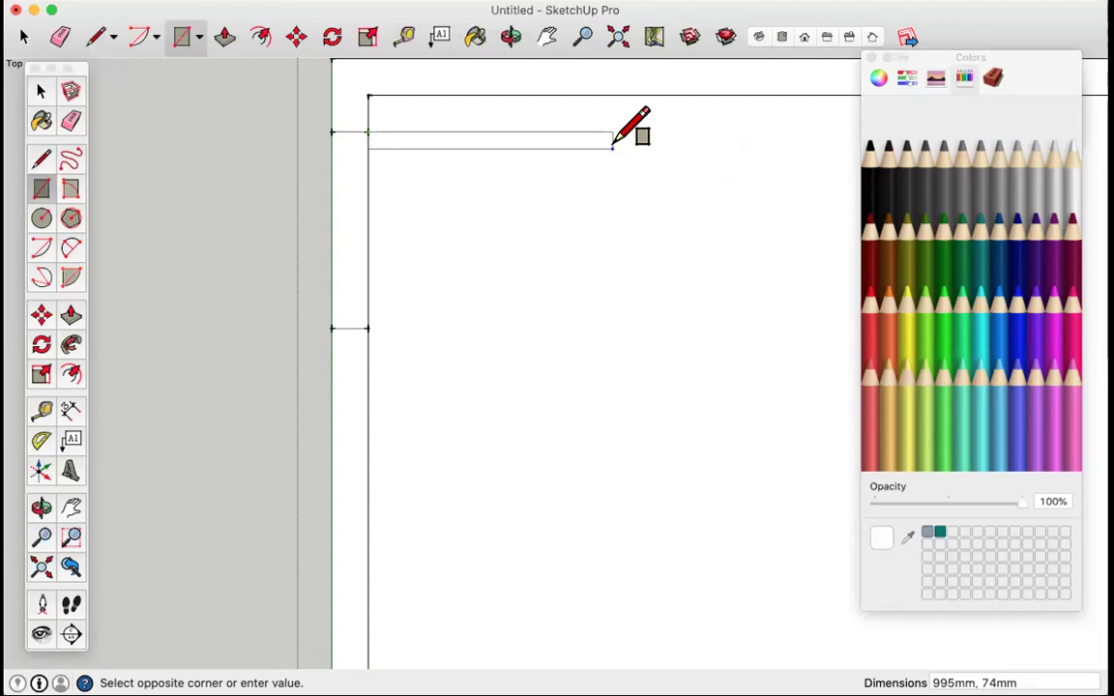
{"action": "type", "text": "800, 50"}
{"action": "key", "text": "Return"}
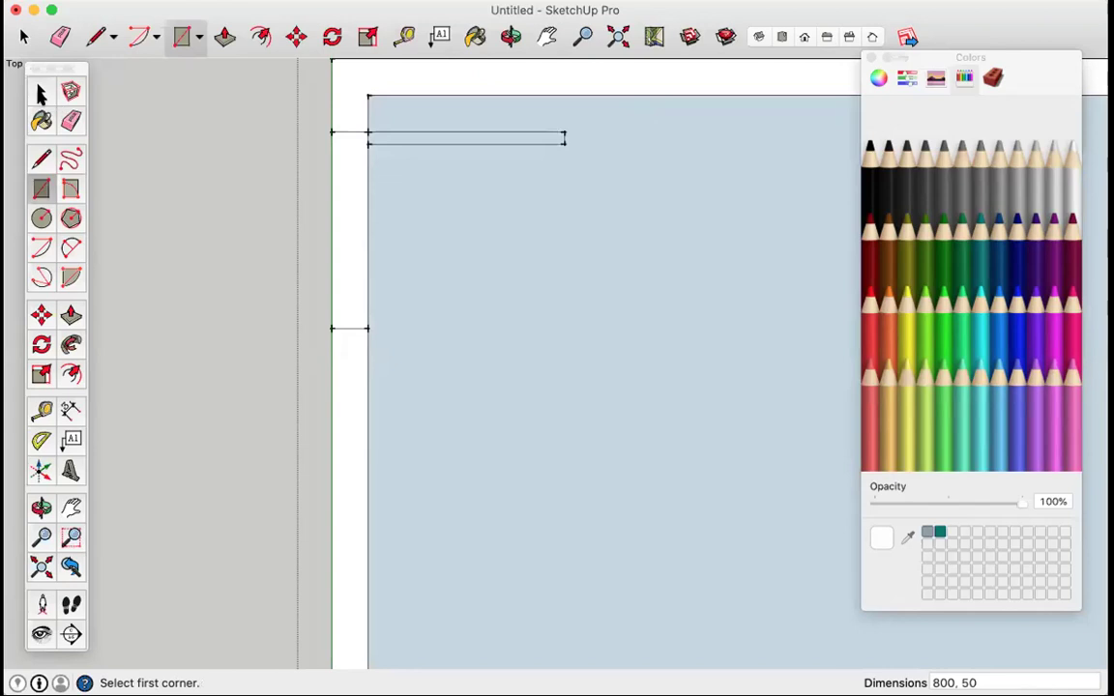
Step: Delete the extra face covering the floor around the door leaf
{"action": "left_click", "coordinate": [41, 93]}
{"action": "left_click", "coordinate": [491, 218]}
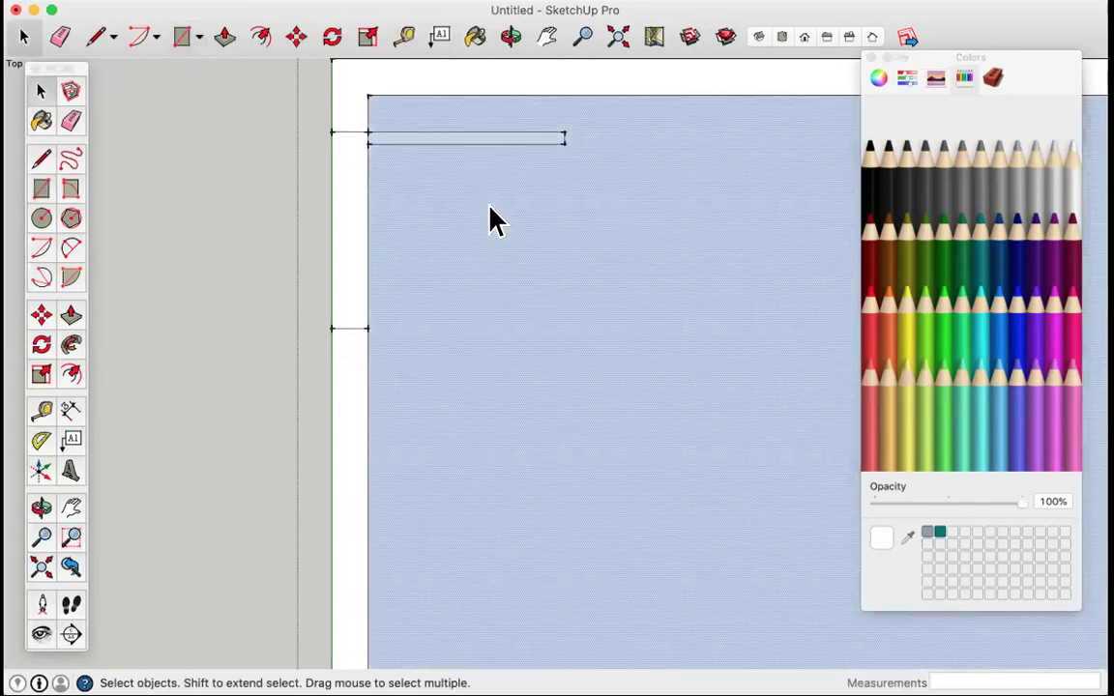
{"action": "key", "text": "Delete"}
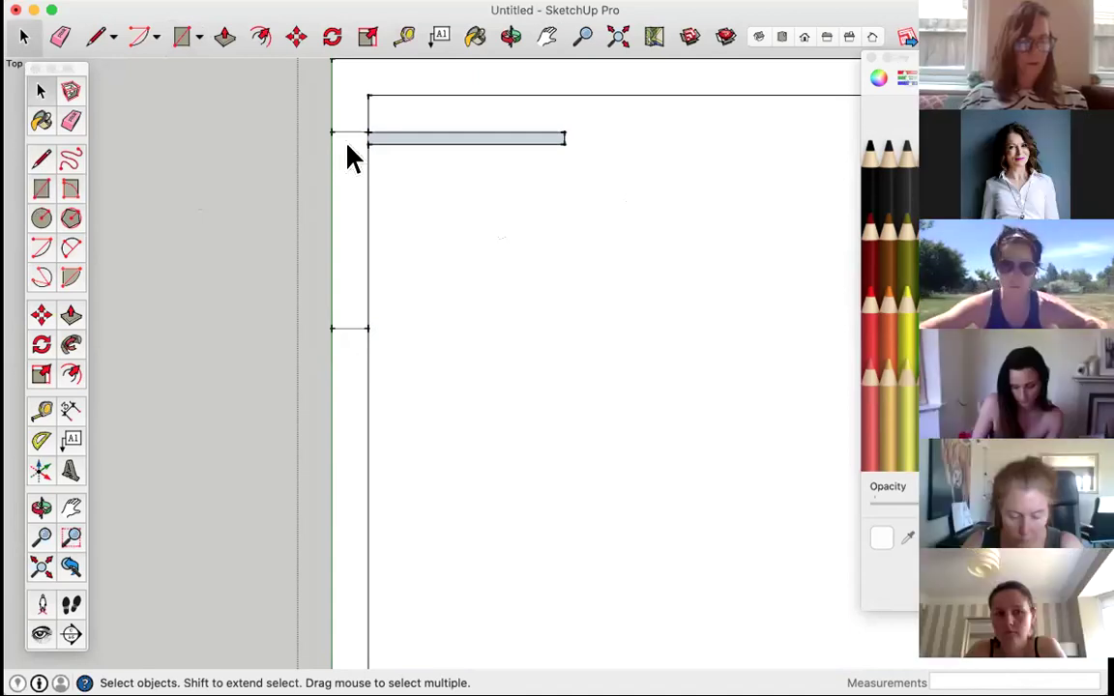
Step: Measure the door leaf's length from the wall's inner edge to its far end
{"action": "scroll", "coordinate": [376, 140], "scroll_direction": "up", "scroll_amount": 3}
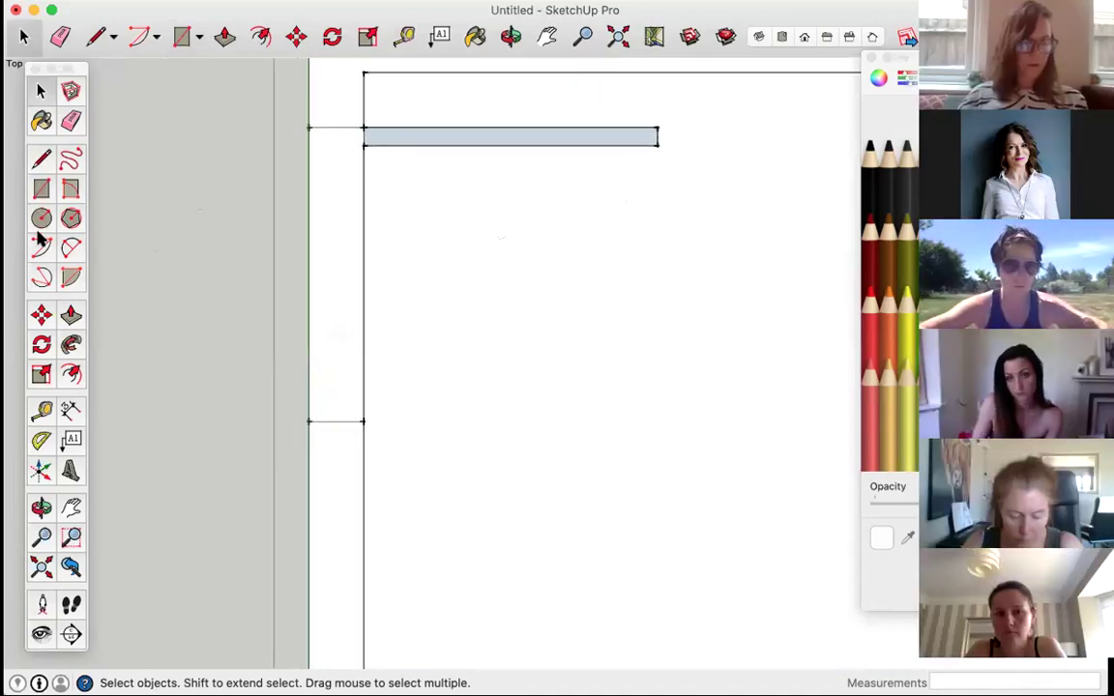
{"action": "left_click", "coordinate": [41, 411]}
{"action": "left_click", "coordinate": [366, 136]}
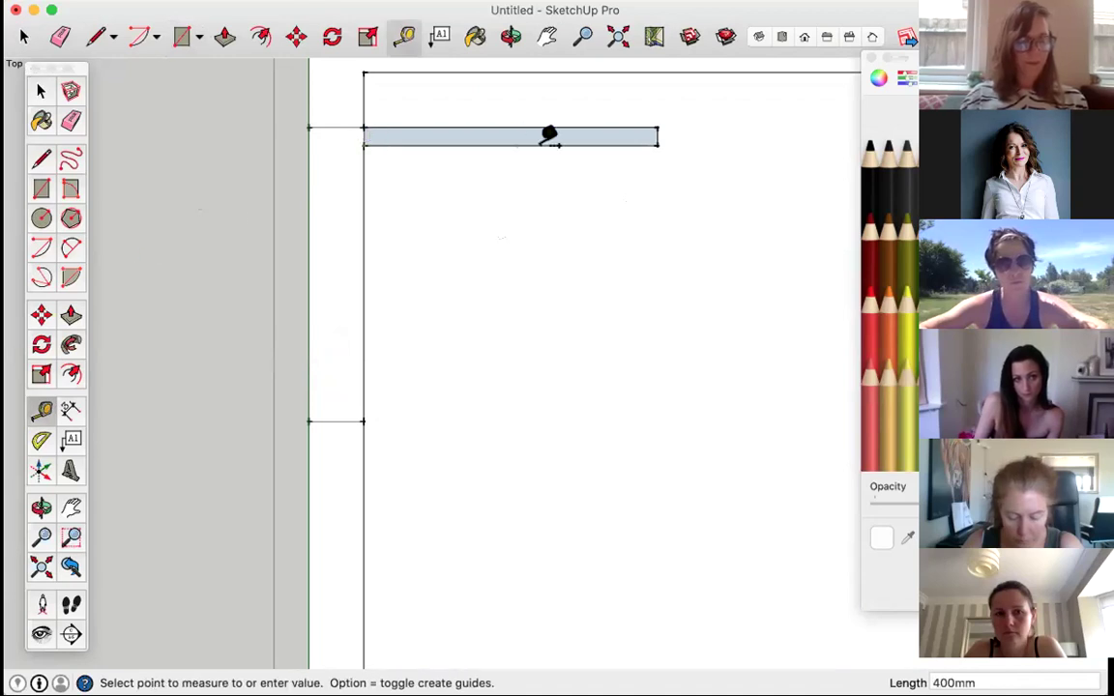
{"action": "left_click", "coordinate": [665, 135]}
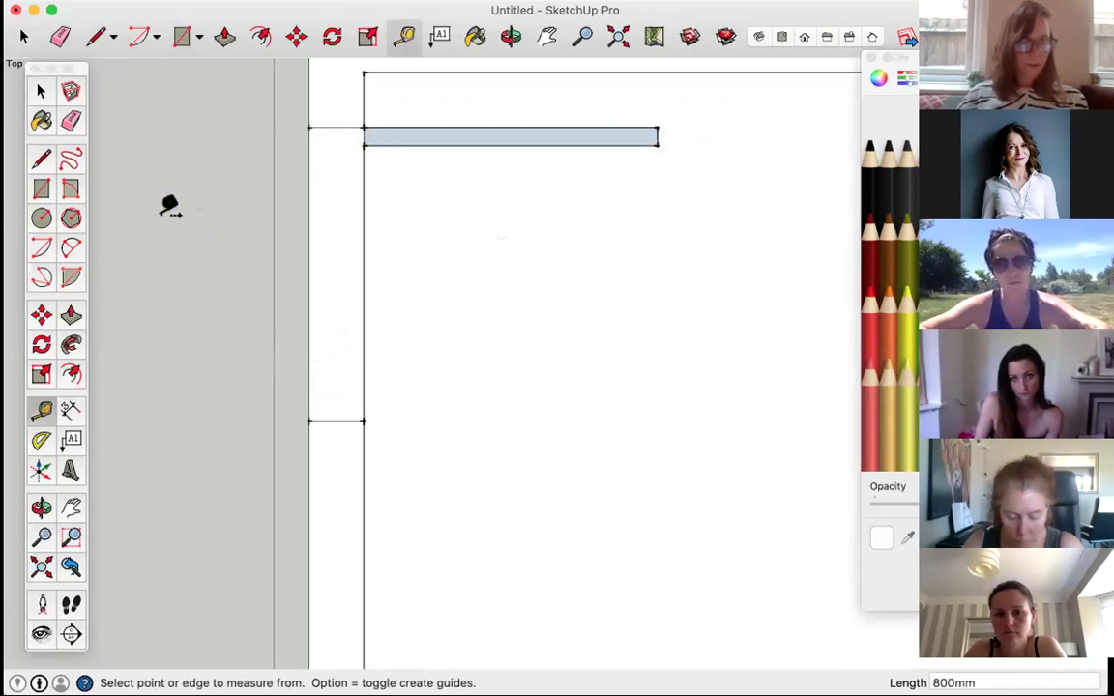
Step: Draw a 90-degree door swing arc centred on the upper inner jamb corner, from the leaf's outer corner to the lower jamb
{"action": "left_click", "coordinate": [41, 247]}
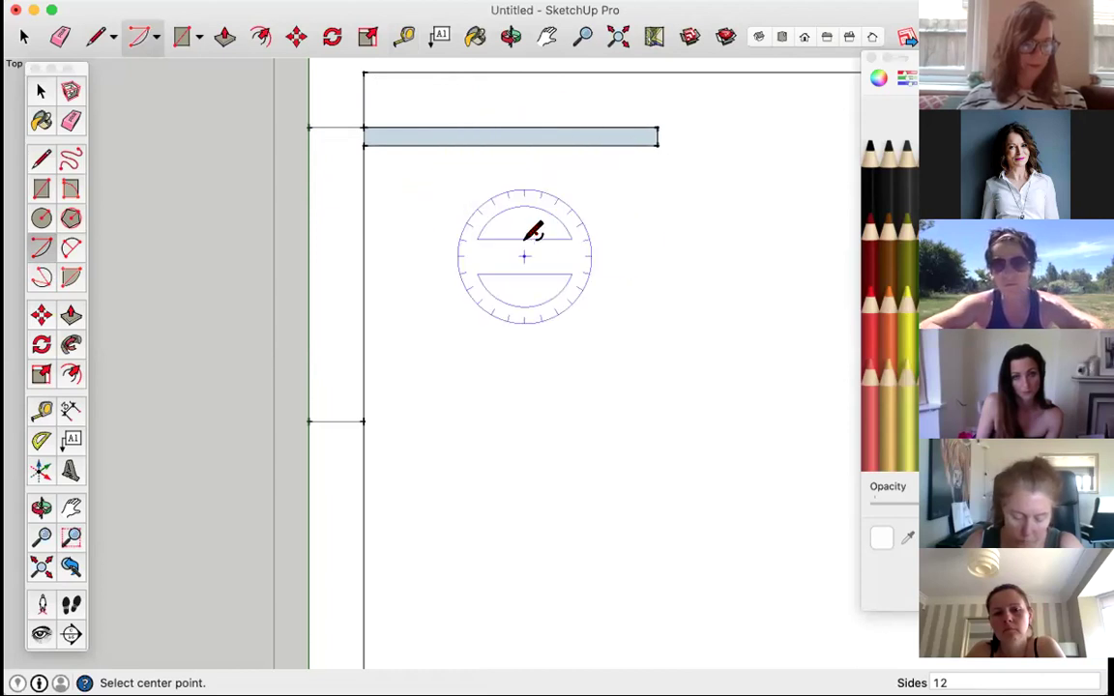
{"action": "left_click", "coordinate": [365, 127]}
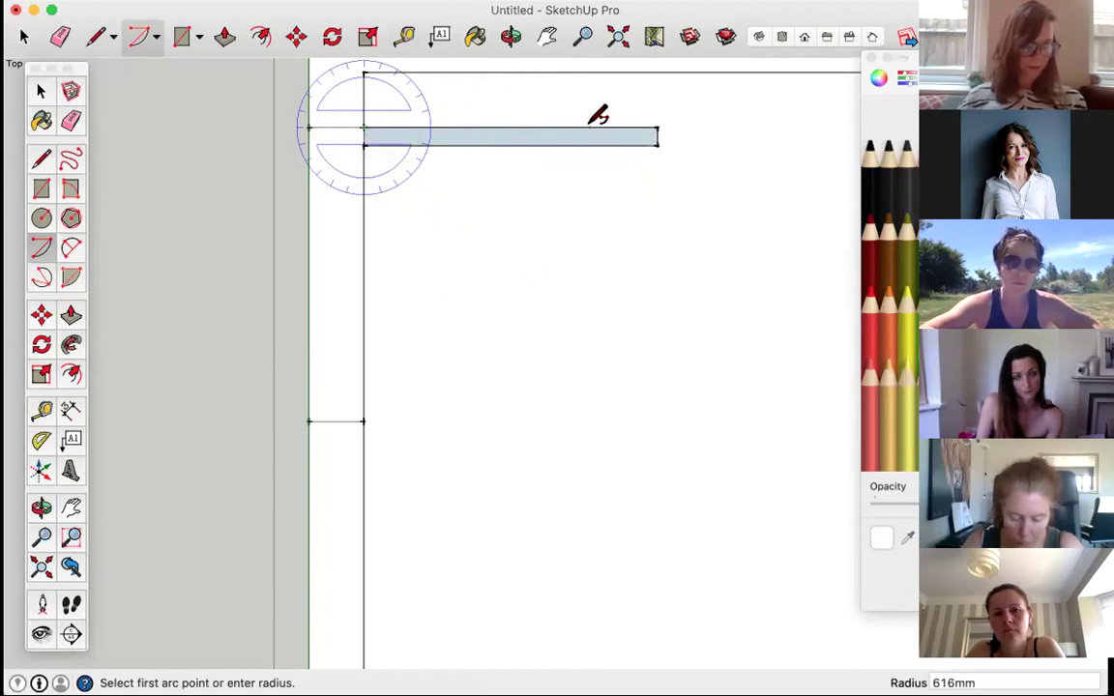
{"action": "left_click", "coordinate": [657, 128]}
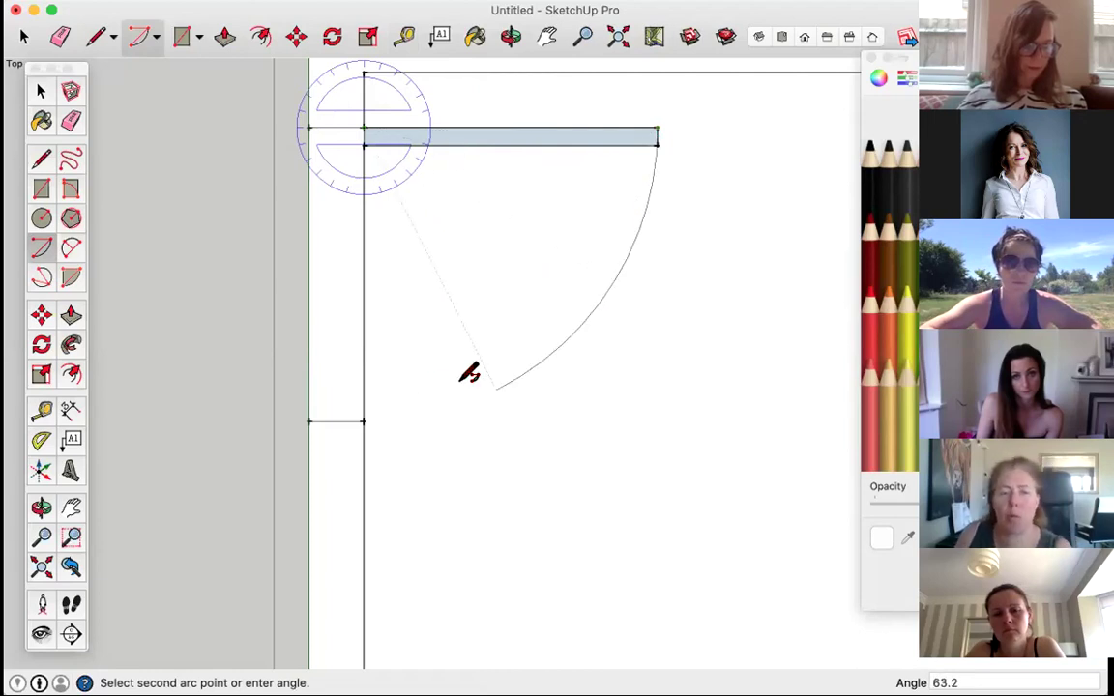
{"action": "left_click", "coordinate": [365, 420]}
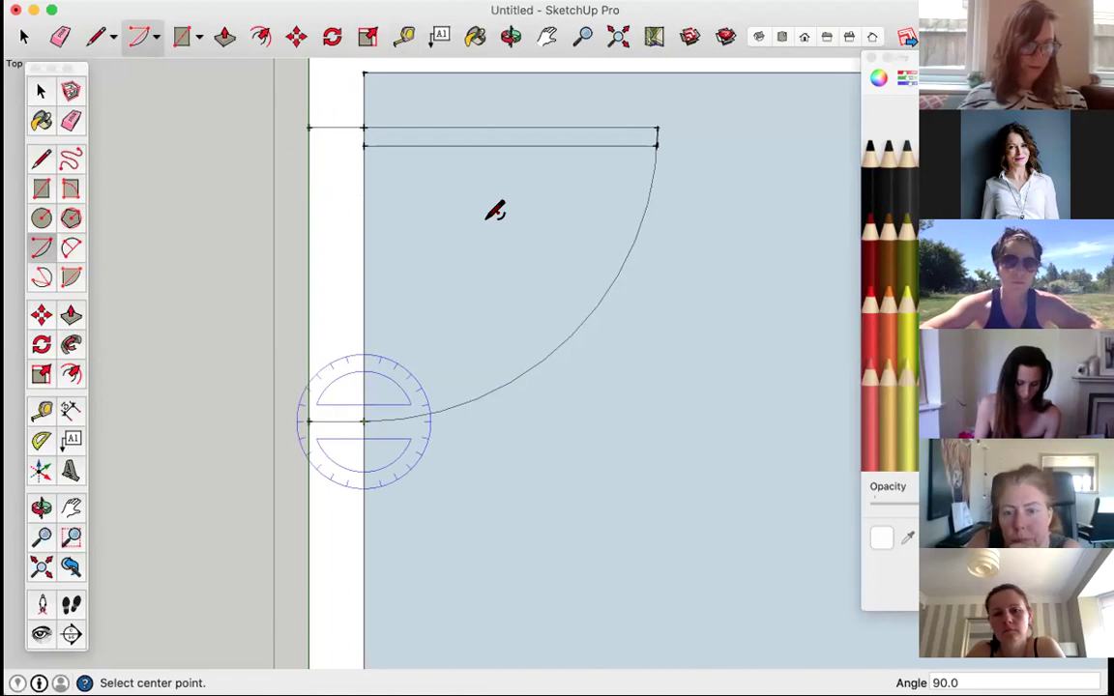
Step: Delete the extra faces covering the floor and the door swing area, keeping their edges
{"action": "scroll", "coordinate": [494, 211], "scroll_direction": "down", "scroll_amount": 3}
{"action": "left_click", "coordinate": [41, 92]}
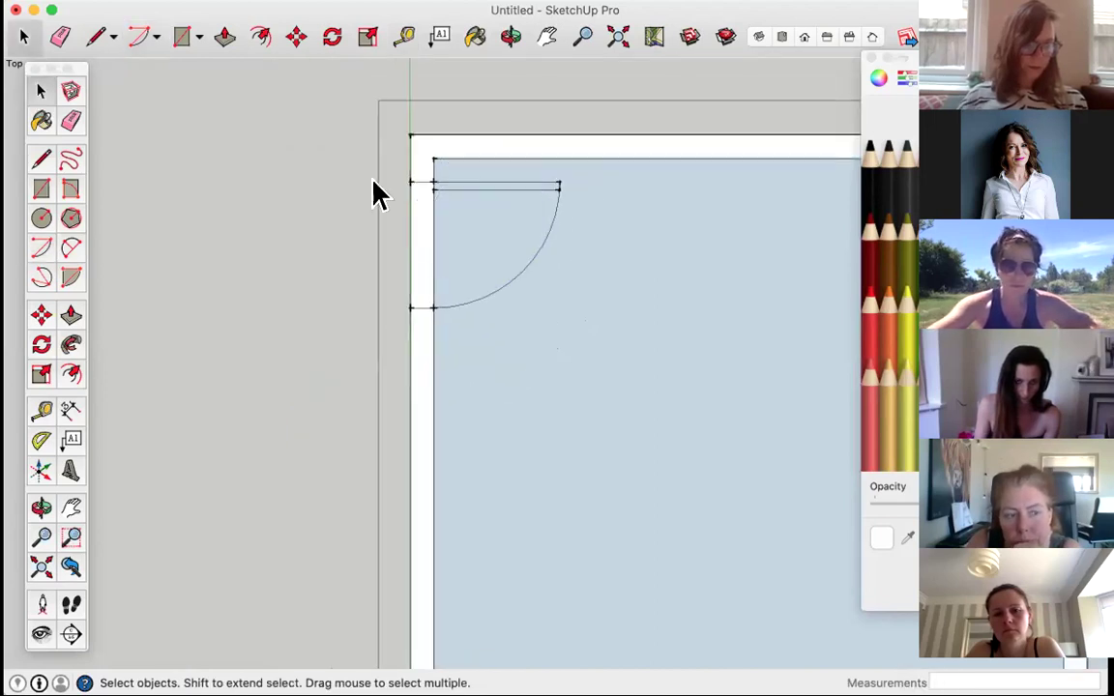
{"action": "scroll", "coordinate": [375, 193], "scroll_direction": "down", "scroll_amount": 5}
{"action": "scroll", "coordinate": [522, 350], "scroll_direction": "up", "scroll_amount": 2}
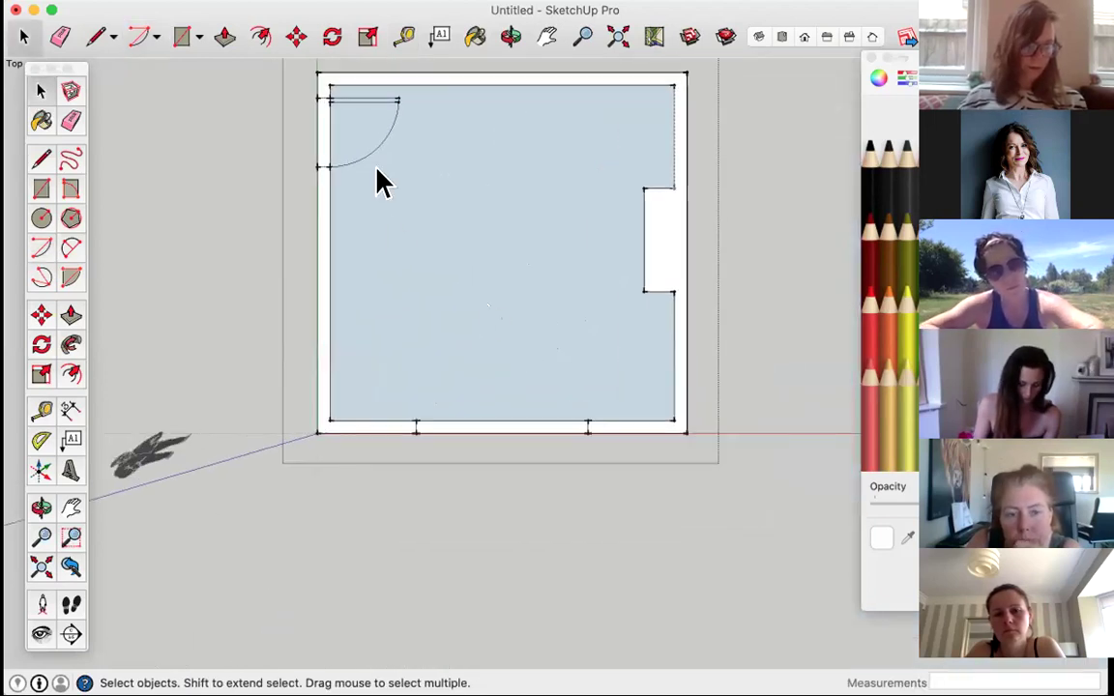
{"action": "scroll", "coordinate": [382, 184], "scroll_direction": "up", "scroll_amount": 1}
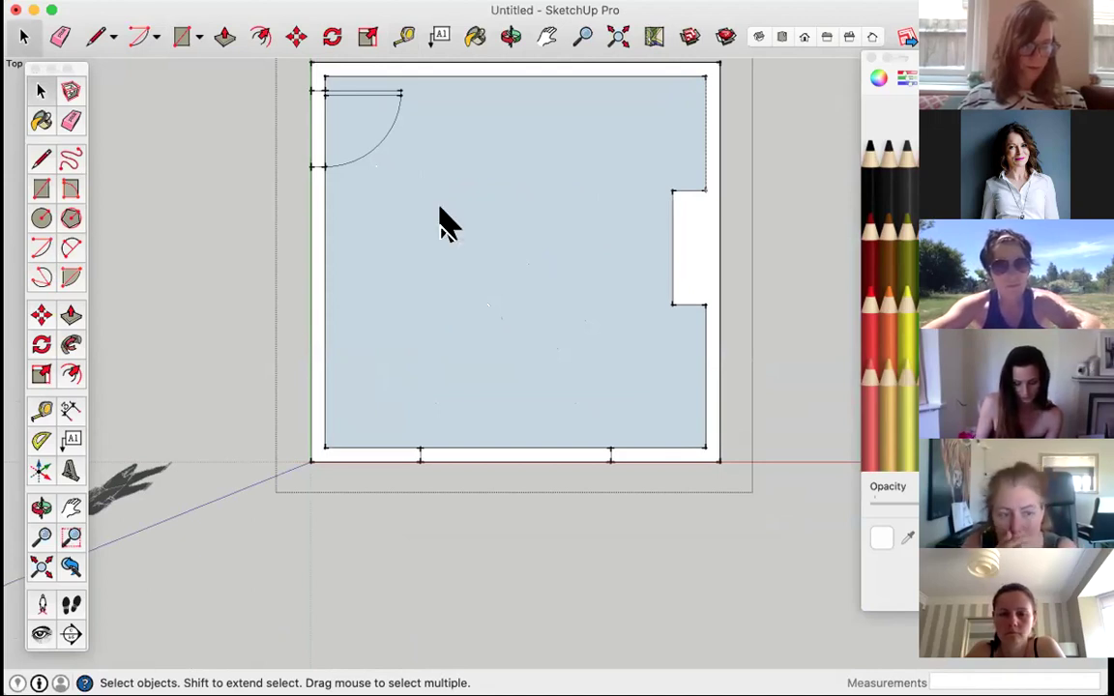
{"action": "left_click", "coordinate": [441, 210], "text": "shift"}
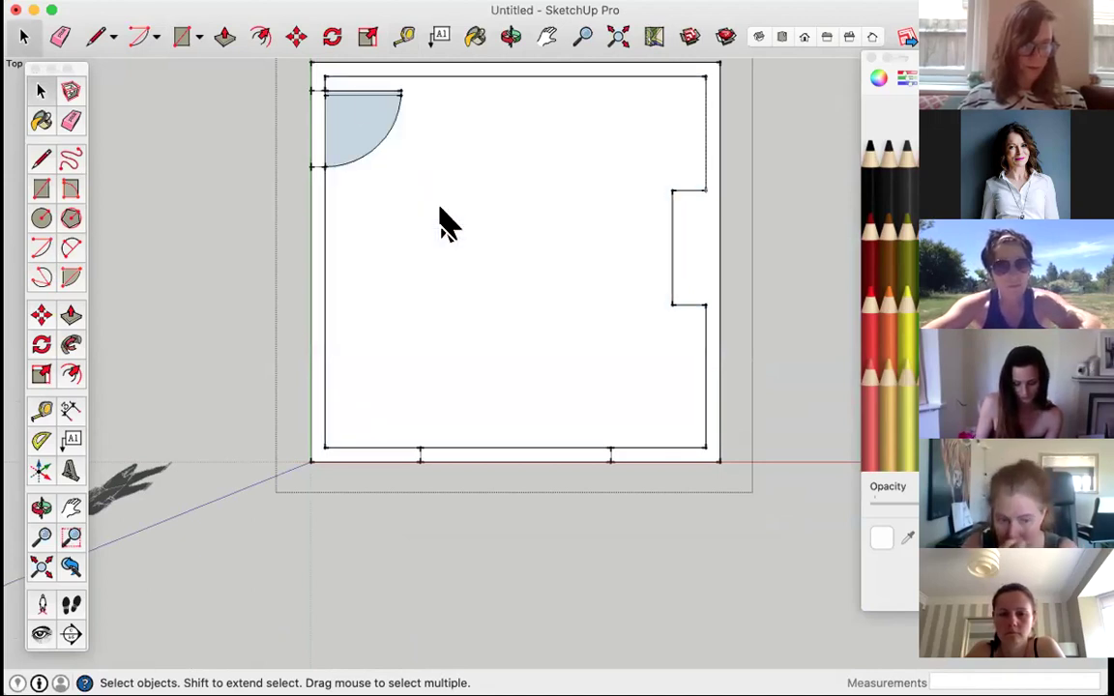
{"action": "left_click", "coordinate": [361, 130], "text": "shift"}
Step: Leave the walls group and turn the room plan from the top view to an angled 3D view
{"action": "scroll", "coordinate": [510, 299], "scroll_direction": "down", "scroll_amount": 3}
{"action": "scroll", "coordinate": [511, 299], "scroll_direction": "up", "scroll_amount": 3}
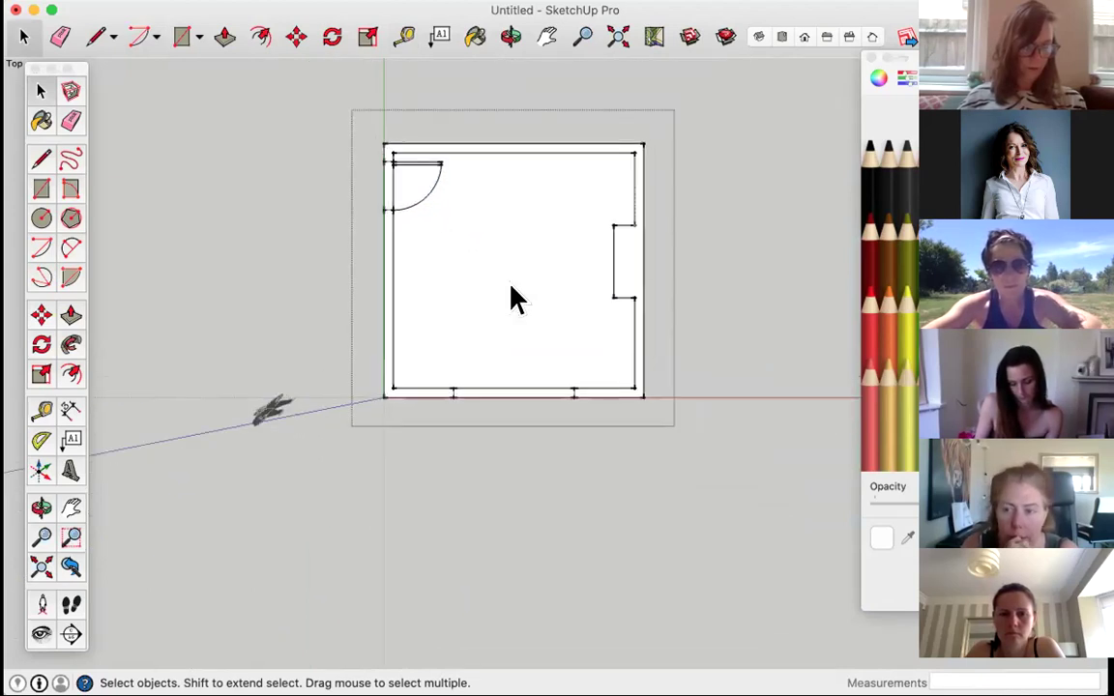
{"action": "left_click", "coordinate": [741, 289]}
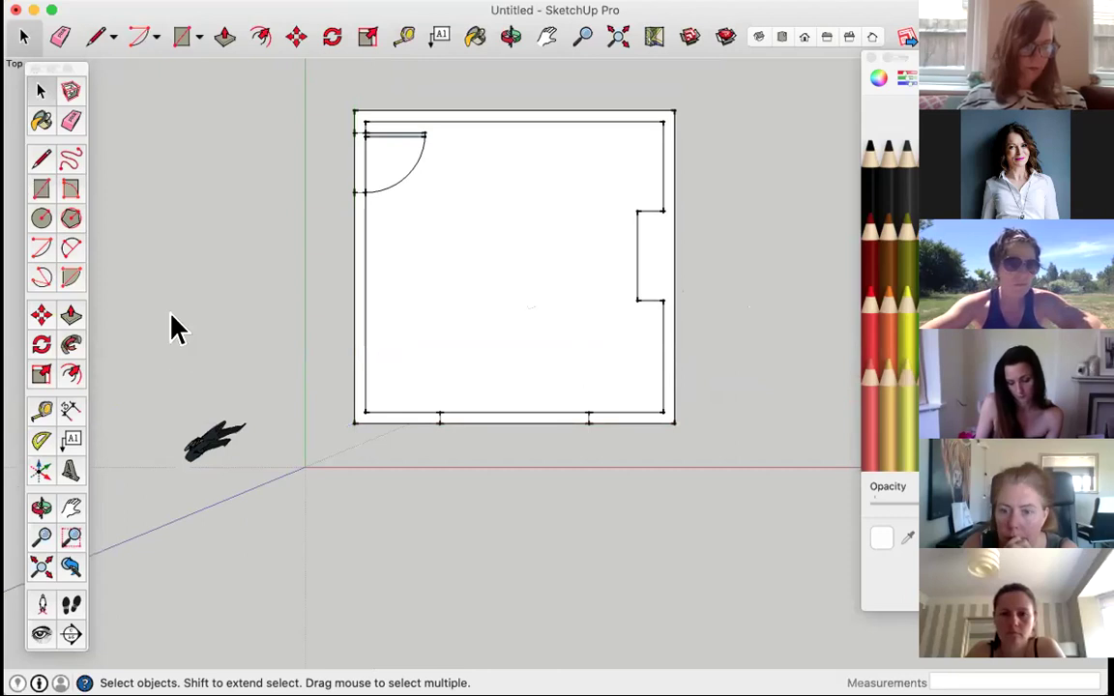
{"action": "left_click", "coordinate": [39, 506]}
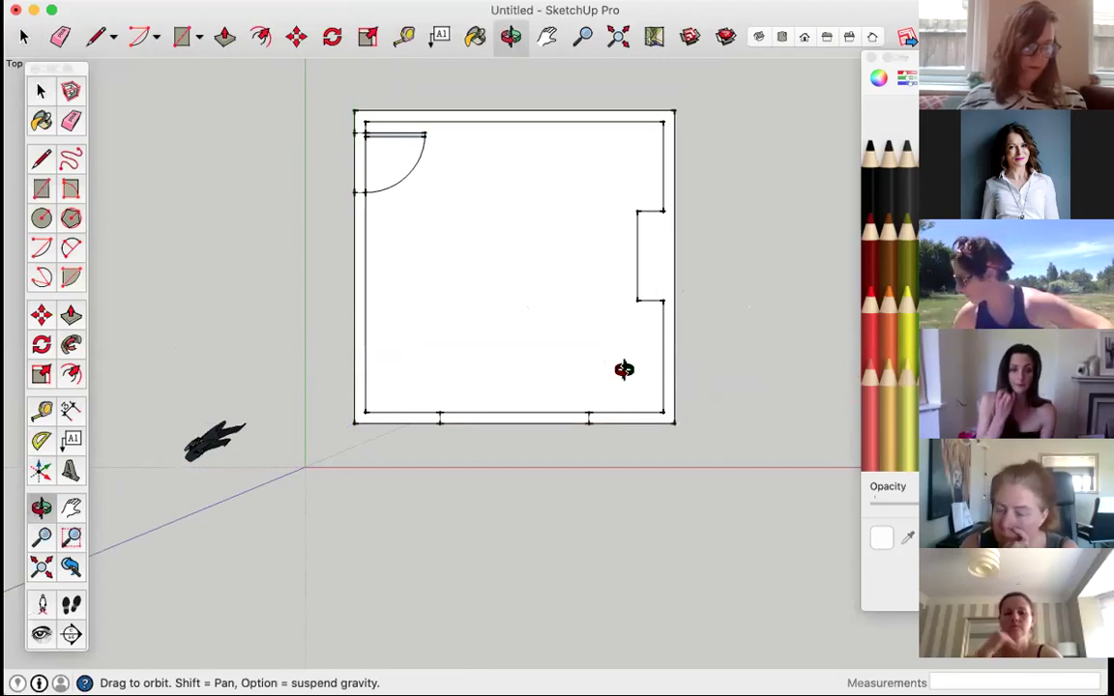
{"action": "left_click_drag", "start_coordinate": [621, 369], "coordinate": [574, 304]}
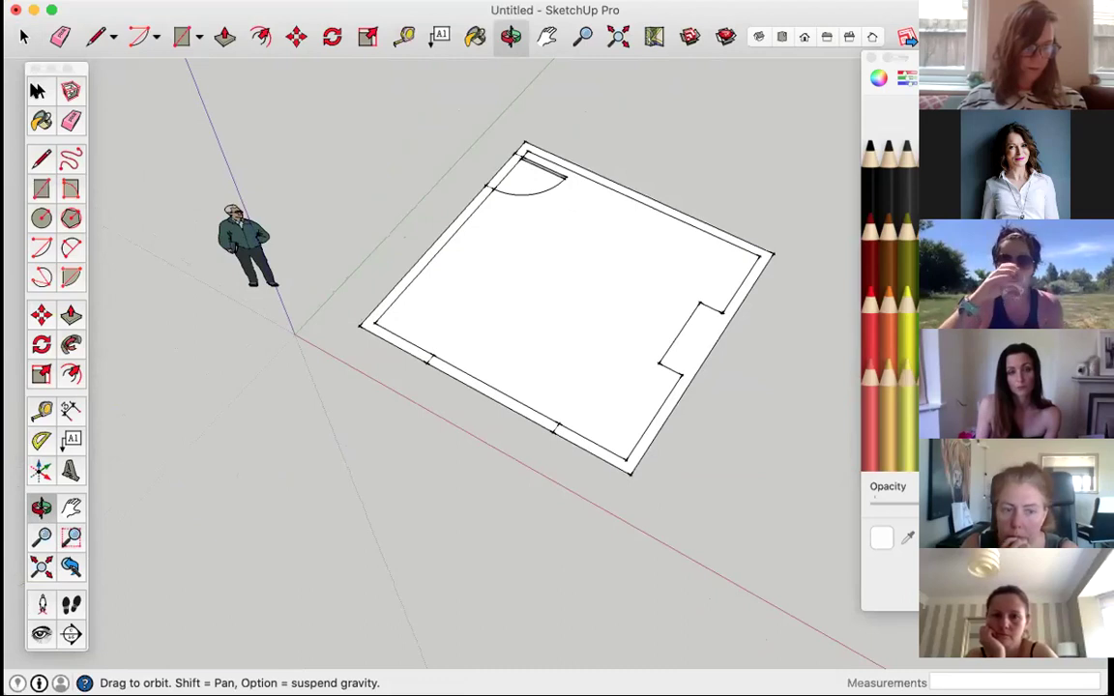
{"action": "left_click", "coordinate": [38, 91]}
{"action": "scroll", "coordinate": [749, 231], "scroll_direction": "up", "scroll_amount": 3}
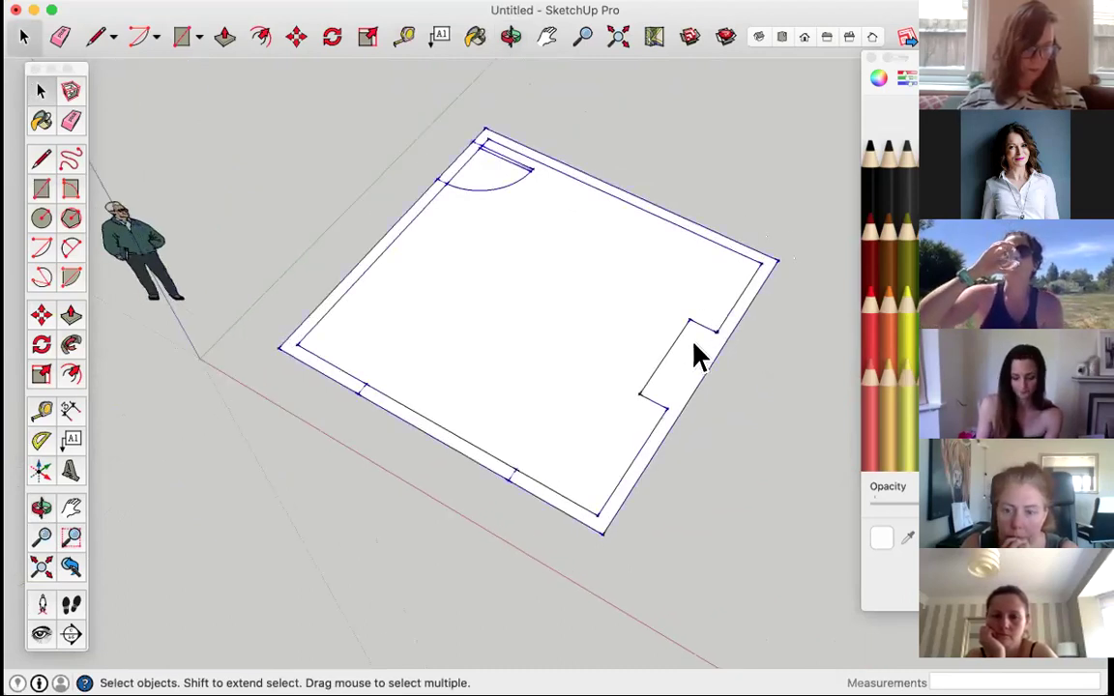
Step: Open the walls group and extrude the long wall section with the chimney breast up 2400 mm using Push/Pull
{"action": "double_click", "coordinate": [697, 356]}
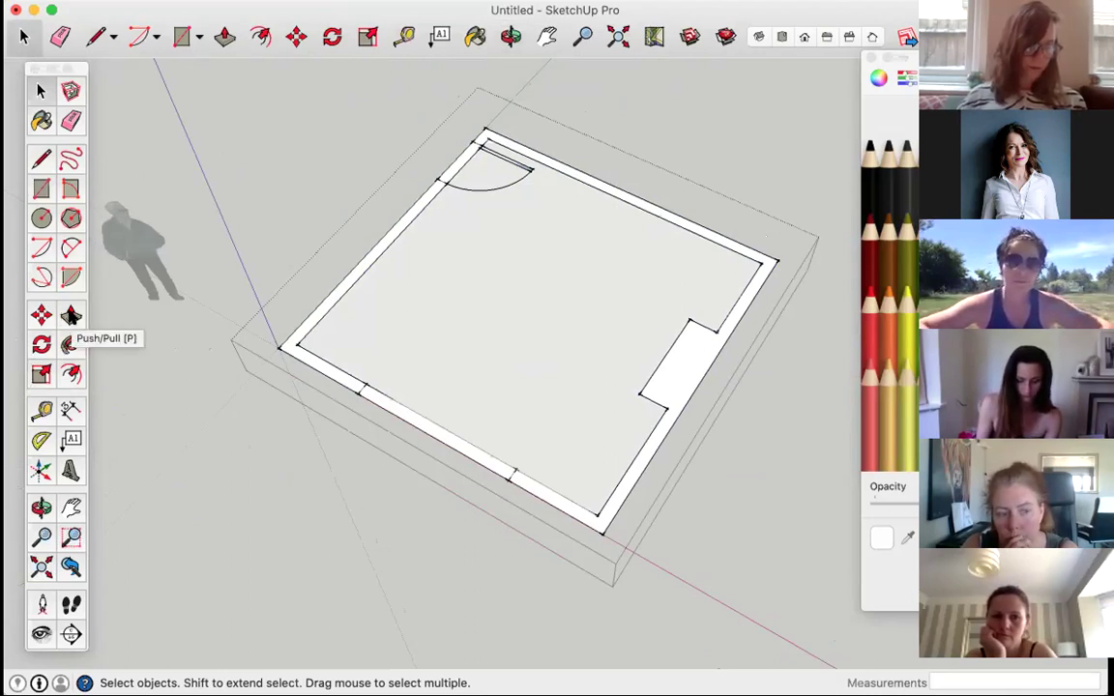
{"action": "left_click", "coordinate": [70, 317]}
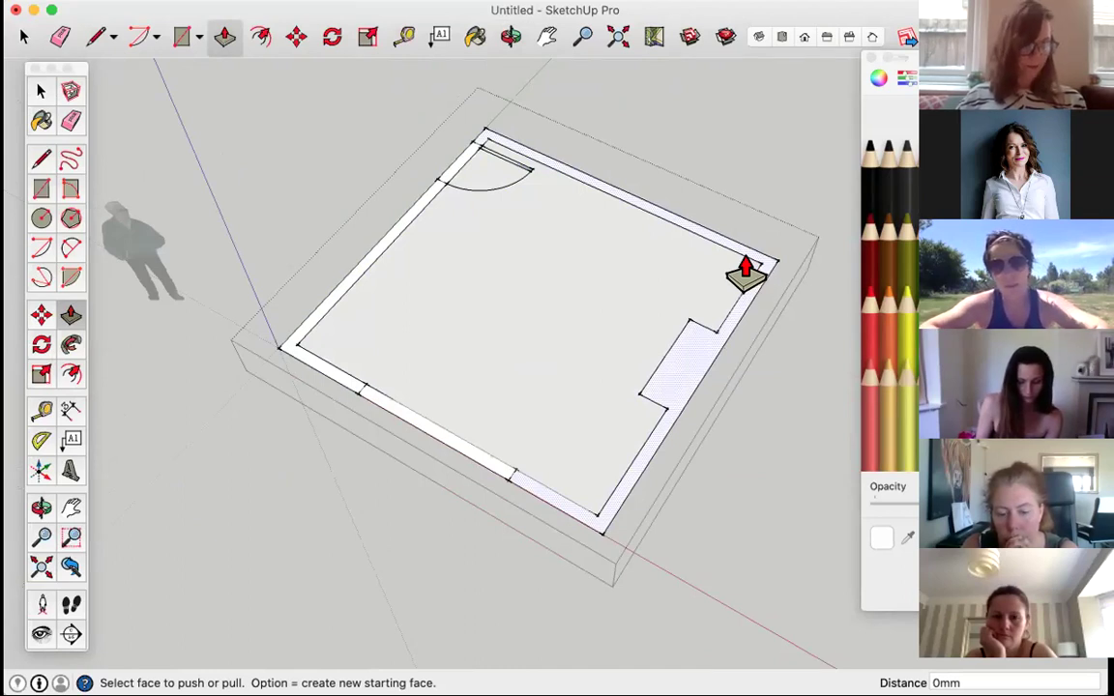
{"action": "left_click_drag", "start_coordinate": [743, 274], "coordinate": [746, 179]}
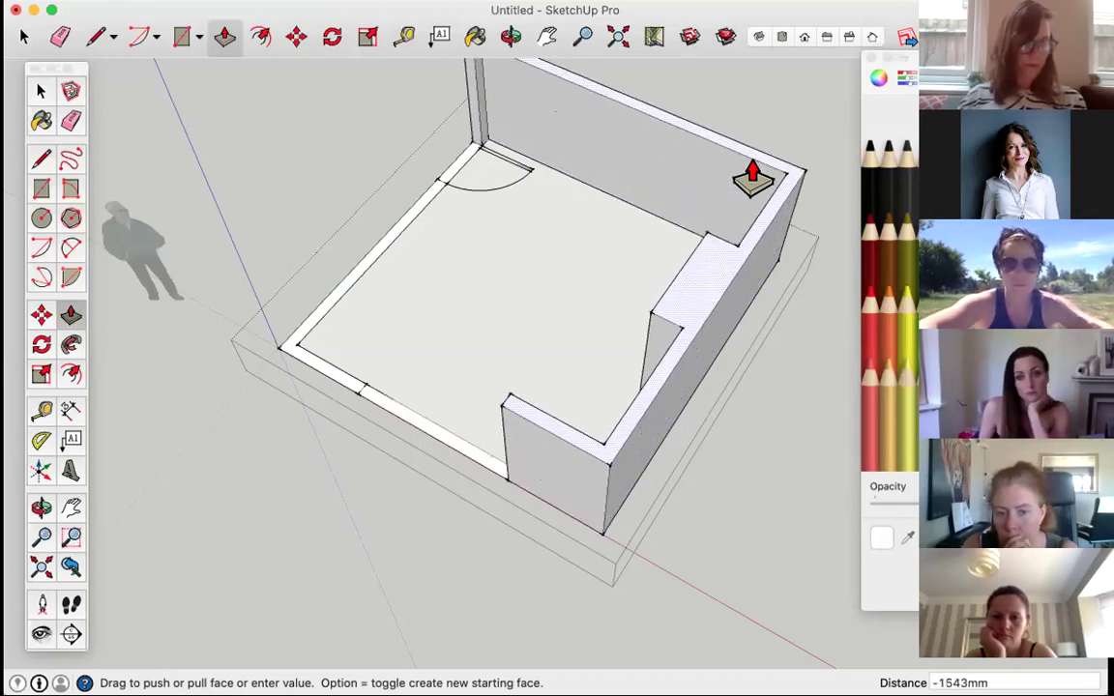
{"action": "type", "text": "2"}
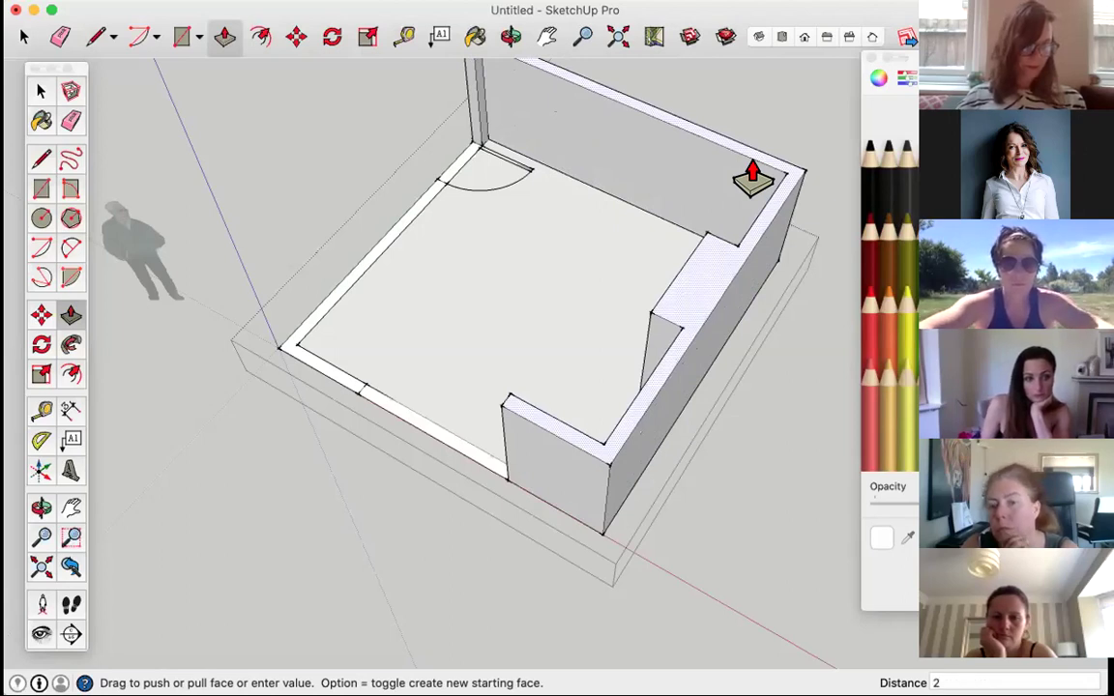
{"action": "type", "text": "400"}
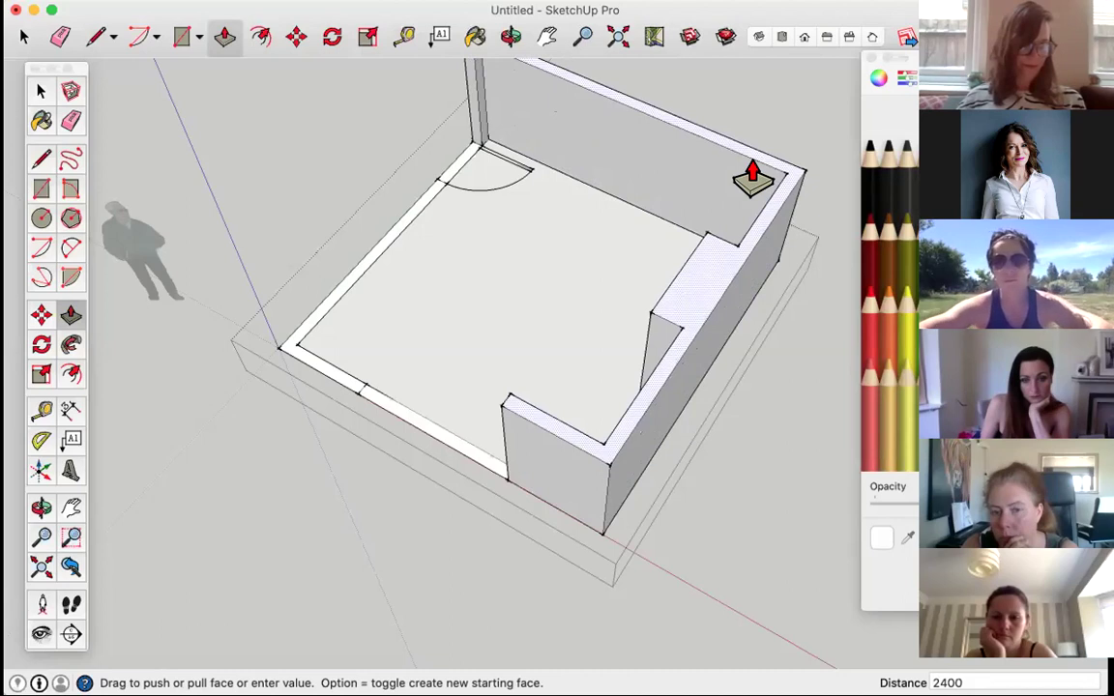
{"action": "key", "text": "Return"}
Step: Extrude the corner wall section between the door and window openings up 2400 mm
{"action": "scroll", "coordinate": [606, 341], "scroll_direction": "down", "scroll_amount": 5}
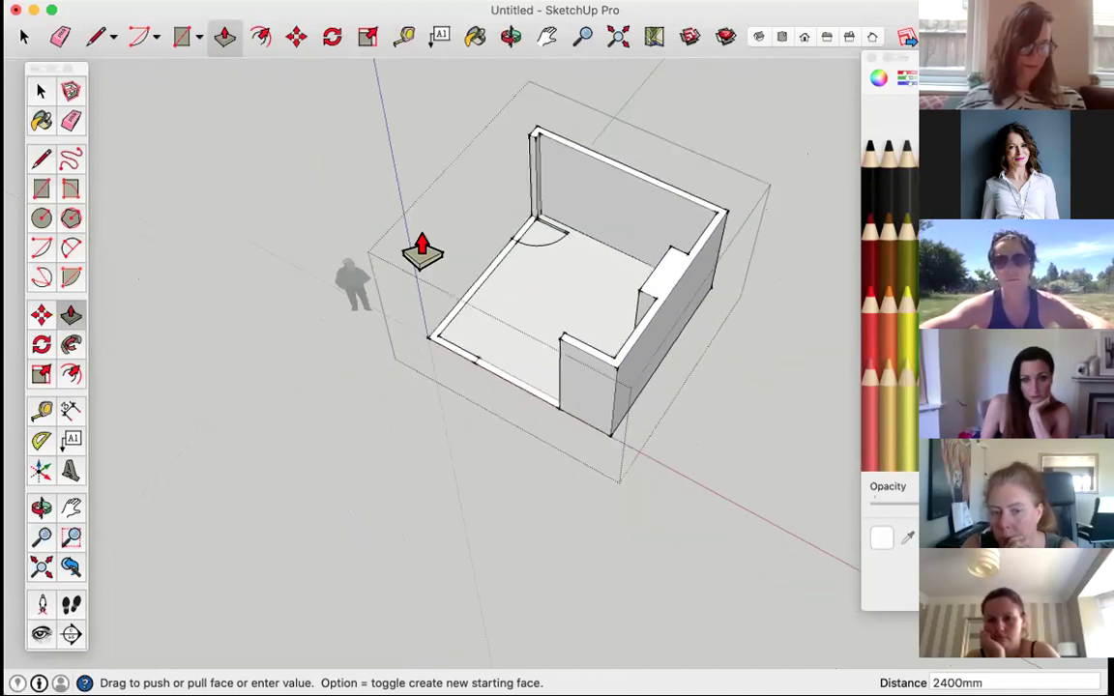
{"action": "scroll", "coordinate": [422, 250], "scroll_direction": "up", "scroll_amount": 2}
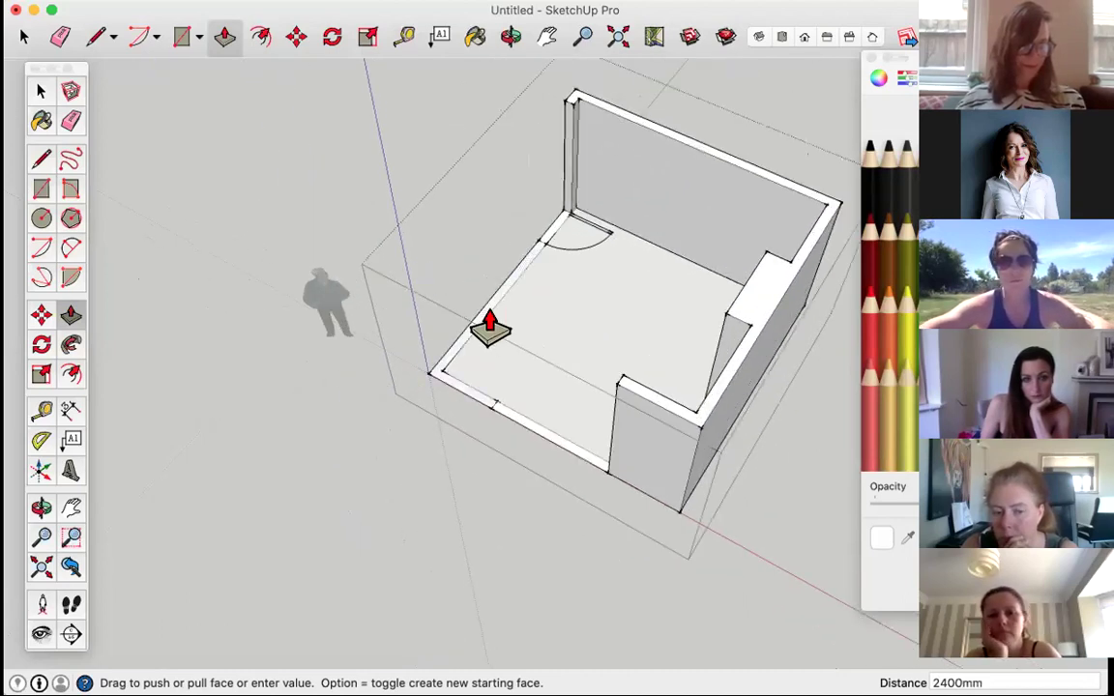
{"action": "left_click", "coordinate": [491, 329]}
{"action": "type", "text": "240"}
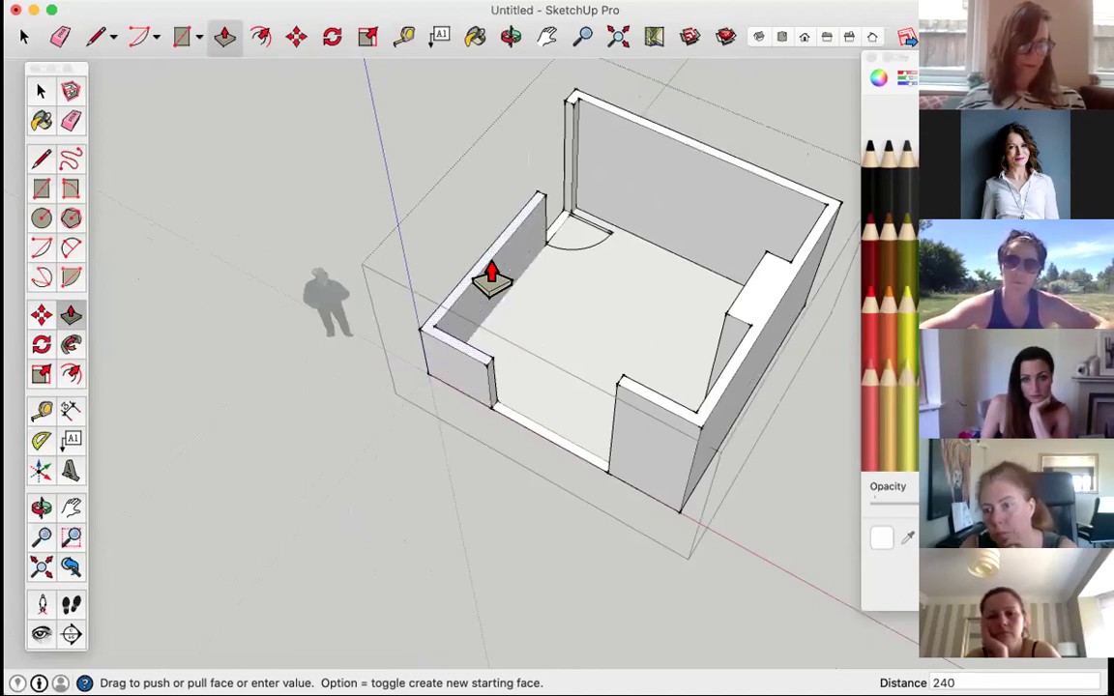
{"action": "type", "text": "0"}
{"action": "key", "text": "Return"}
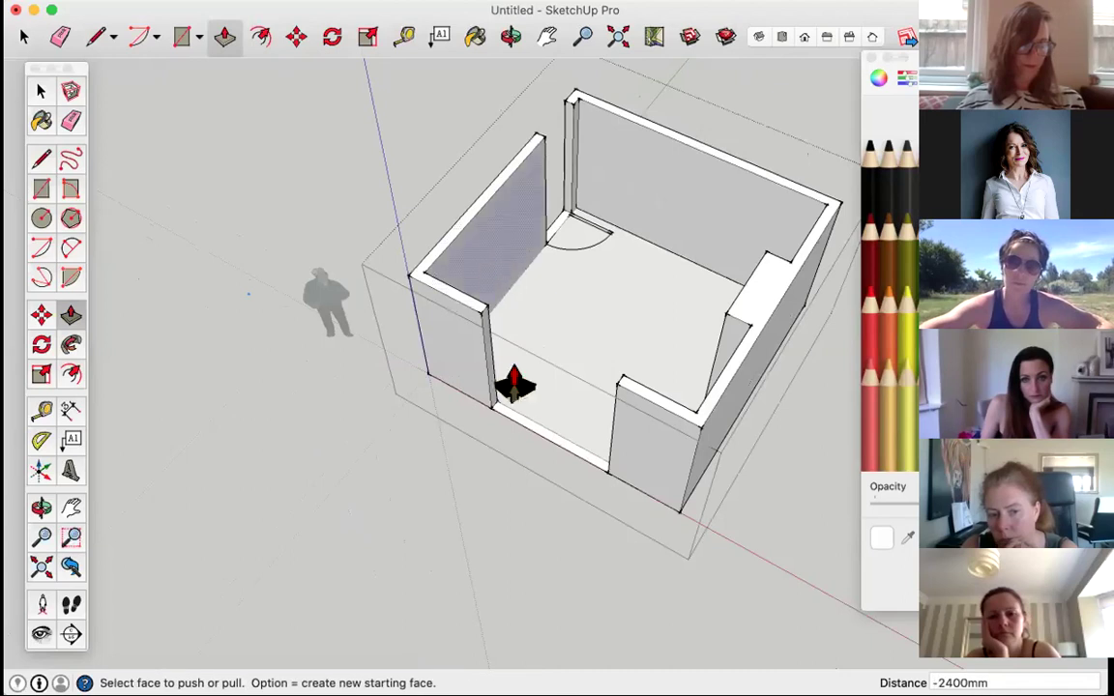
Step: Extrude the wall section below the window opening up 700 mm
{"action": "scroll", "coordinate": [535, 440], "scroll_direction": "up", "scroll_amount": 3}
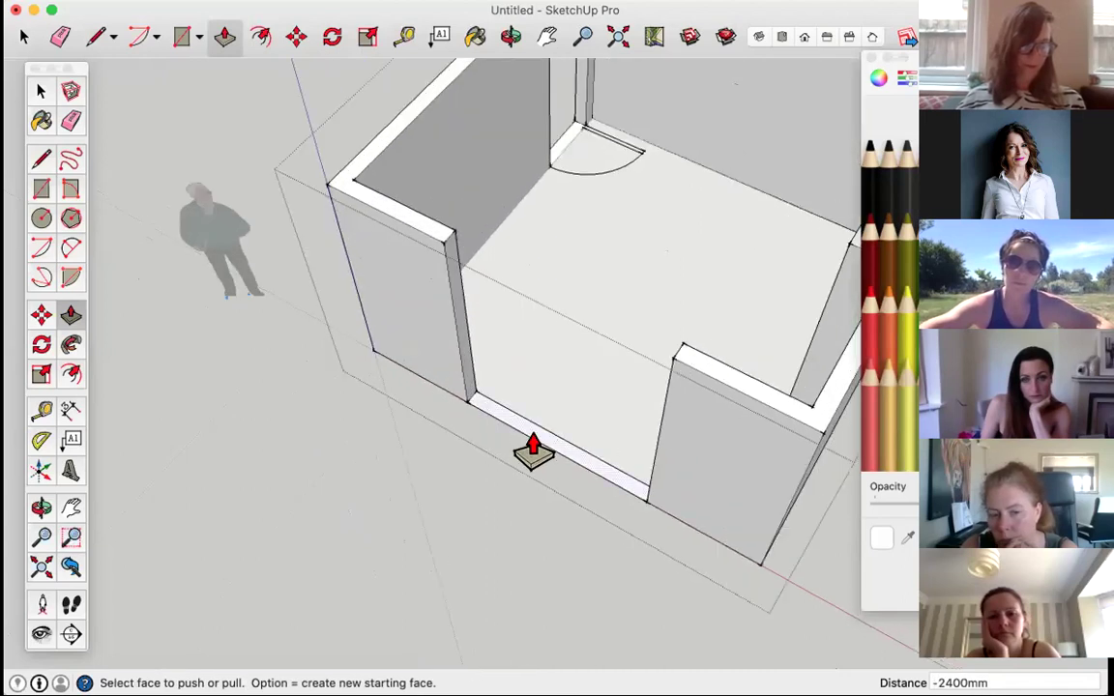
{"action": "left_click", "coordinate": [531, 449]}
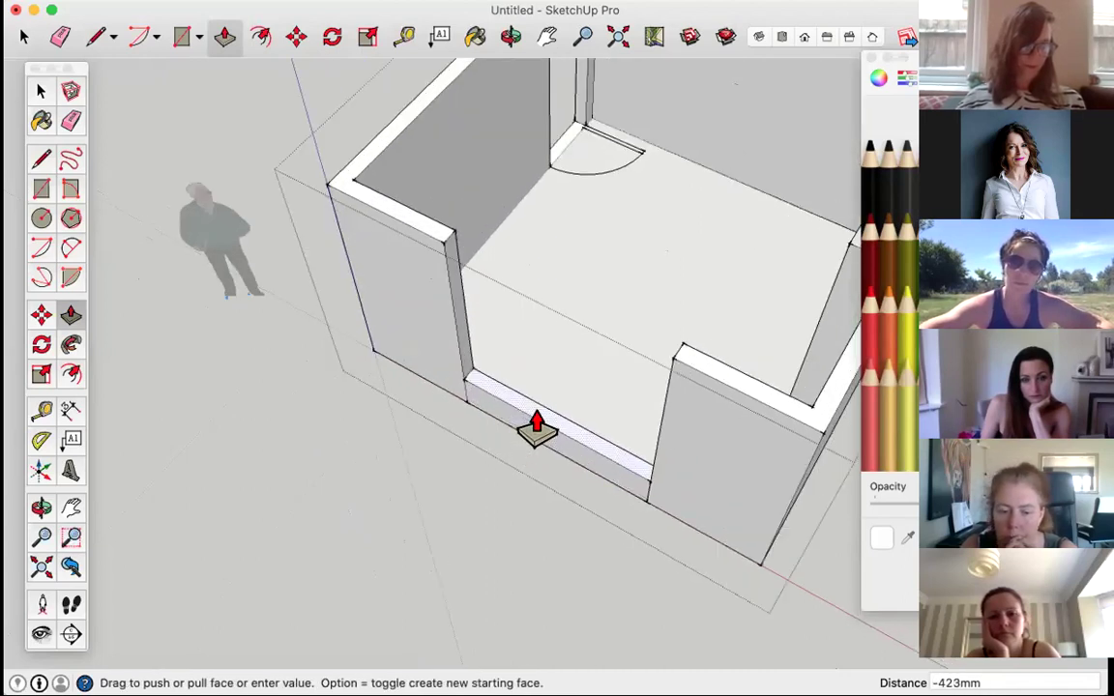
{"action": "type", "text": "700"}
{"action": "key", "text": "Return"}
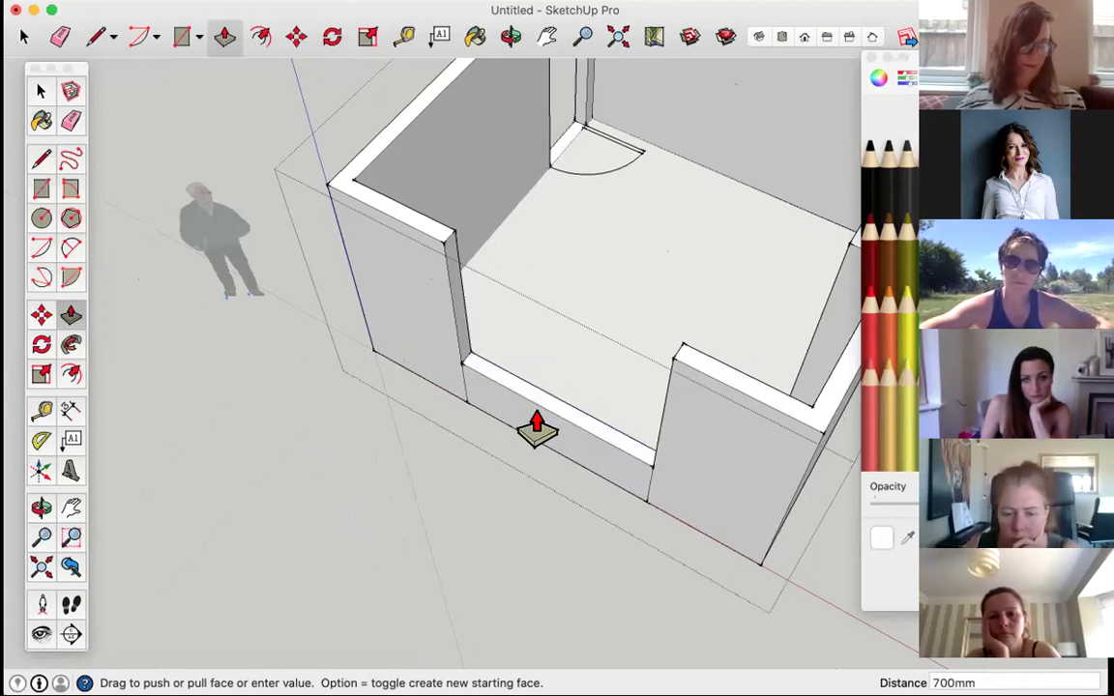
Step: Extrude the open door leaf up 2100 mm
{"action": "scroll", "coordinate": [579, 189], "scroll_direction": "down", "scroll_amount": 3}
{"action": "scroll", "coordinate": [580, 225], "scroll_direction": "up", "scroll_amount": 5}
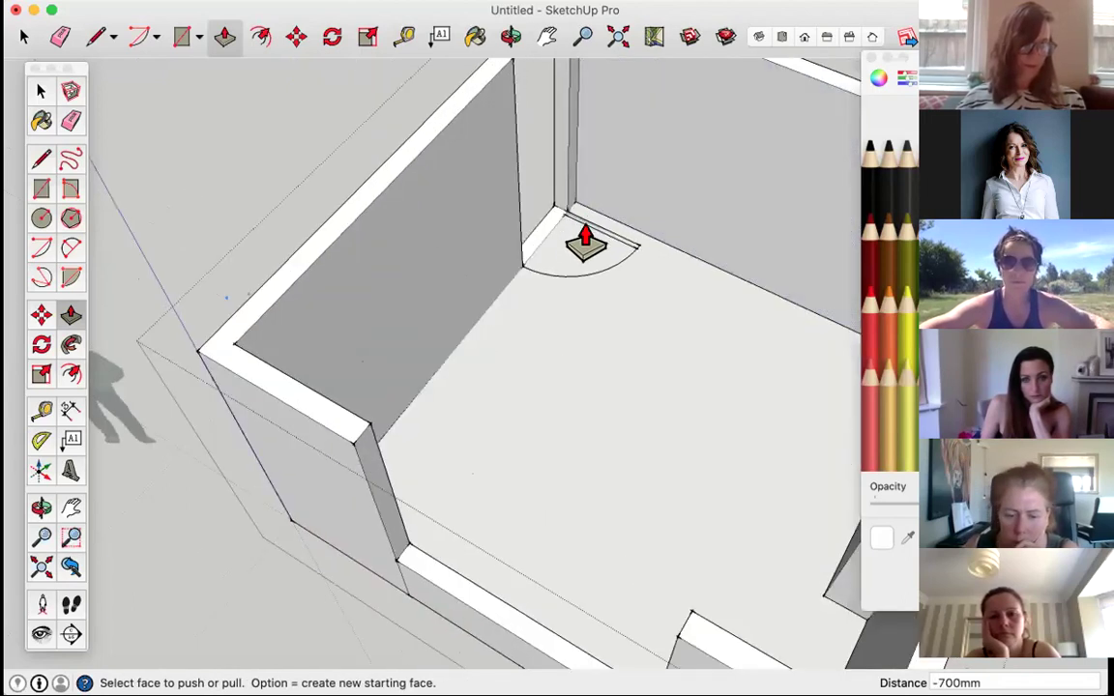
{"action": "left_click", "coordinate": [578, 232]}
{"action": "scroll", "coordinate": [594, 197], "scroll_direction": "down", "scroll_amount": 1}
{"action": "scroll", "coordinate": [594, 198], "scroll_direction": "down", "scroll_amount": 4}
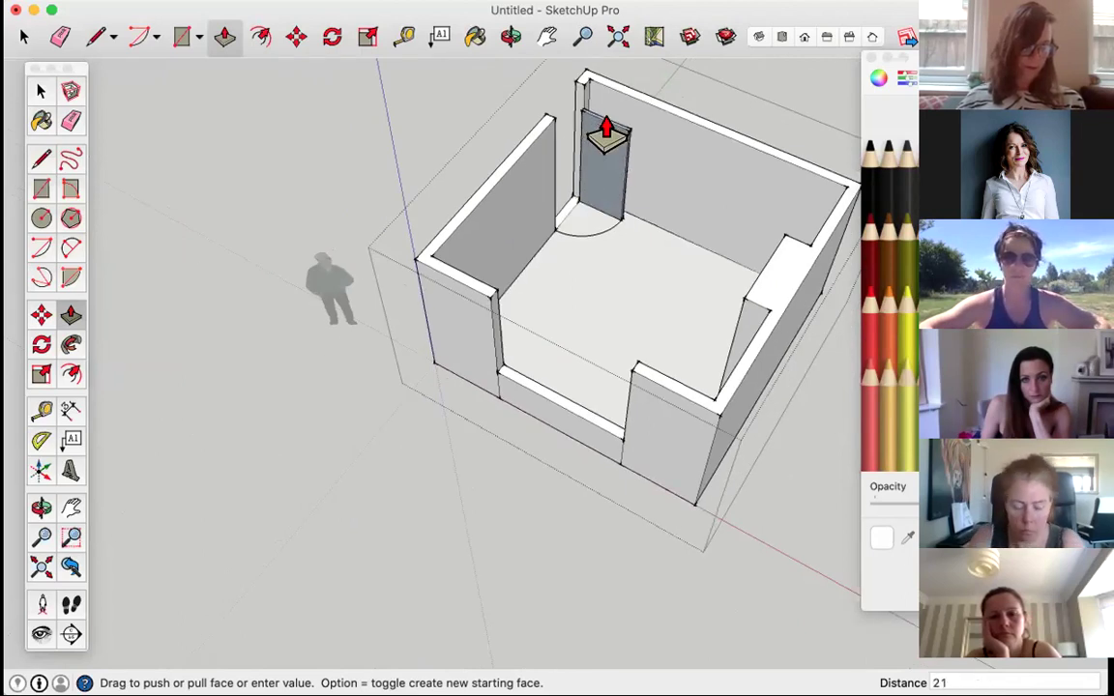
{"action": "type", "text": "2100"}
{"action": "key", "text": "Return"}
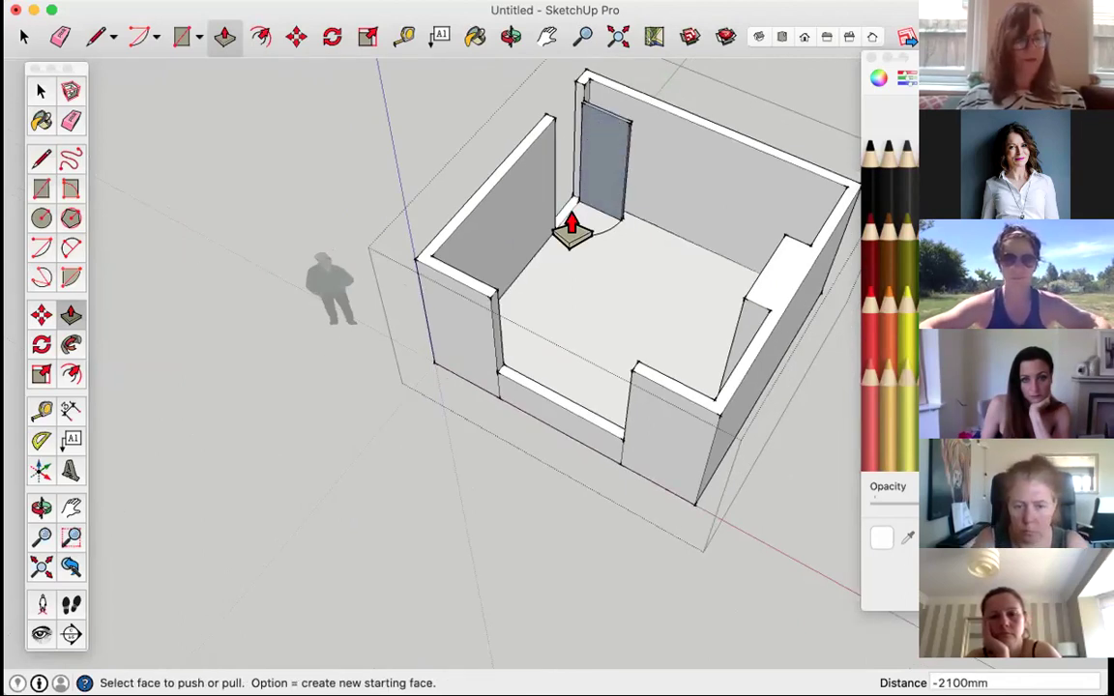
Step: Examine the raised walls, window opening and door leaf from several angles, leaving the walls group and closing the colour palette
{"action": "scroll", "coordinate": [568, 225], "scroll_direction": "down", "scroll_amount": 4}
{"action": "scroll", "coordinate": [572, 227], "scroll_direction": "up", "scroll_amount": 4}
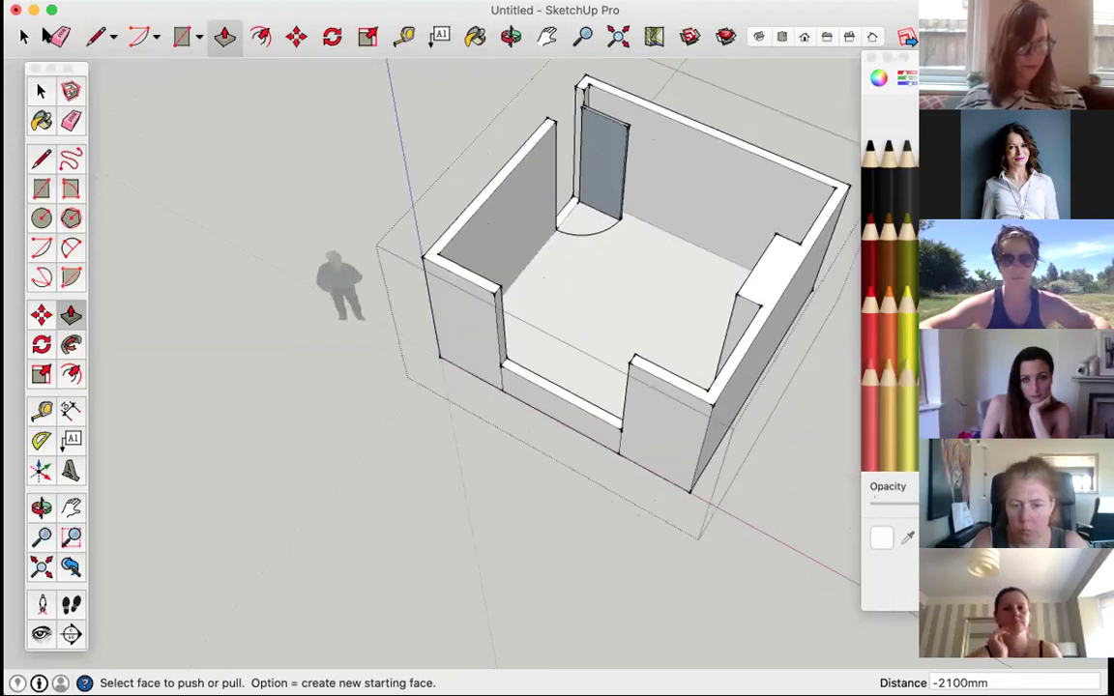
{"action": "key", "text": "space"}
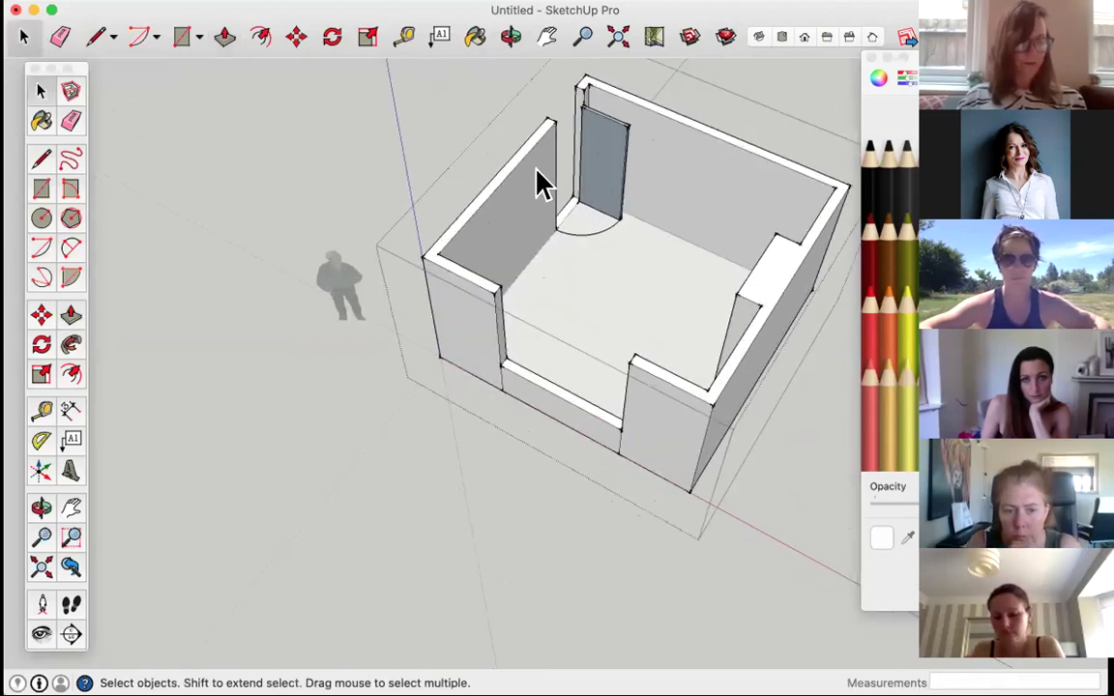
{"action": "scroll", "coordinate": [537, 182], "scroll_direction": "down", "scroll_amount": 3}
{"action": "key", "text": "o"}
{"action": "left_click_drag", "start_coordinate": [635, 302], "coordinate": [644, 249]}
{"action": "key", "text": "space"}
{"action": "scroll", "coordinate": [493, 291], "scroll_direction": "up", "scroll_amount": 3}
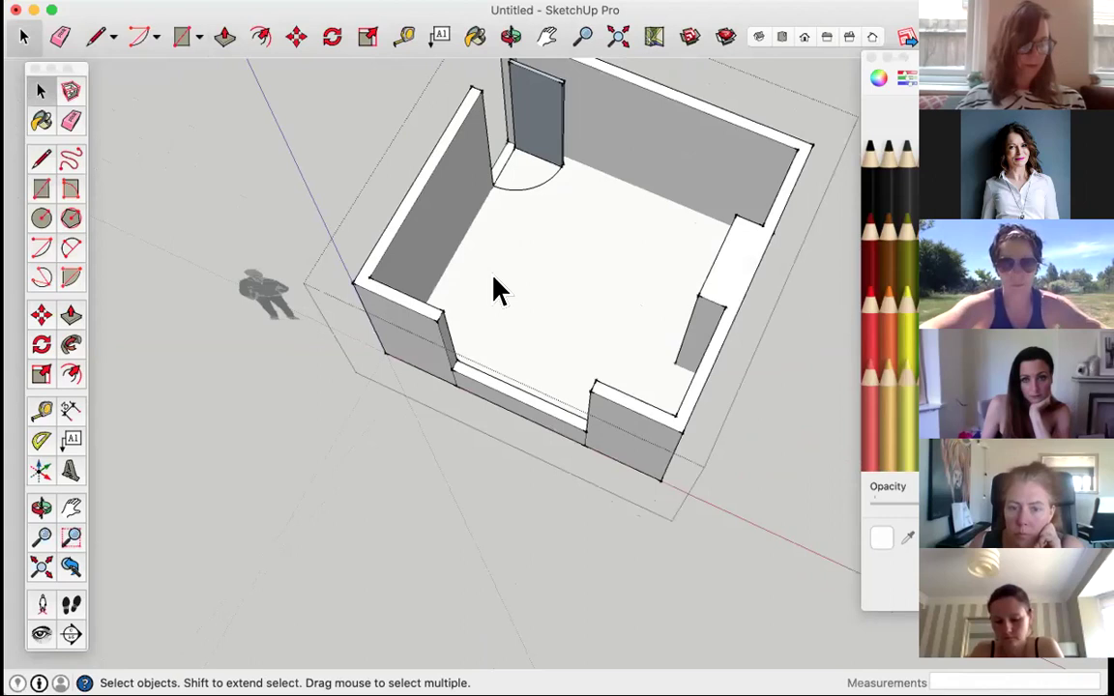
{"action": "scroll", "coordinate": [492, 291], "scroll_direction": "down", "scroll_amount": 4}
{"action": "middle_click_drag", "start_coordinate": [506, 271], "coordinate": [279, 169]}
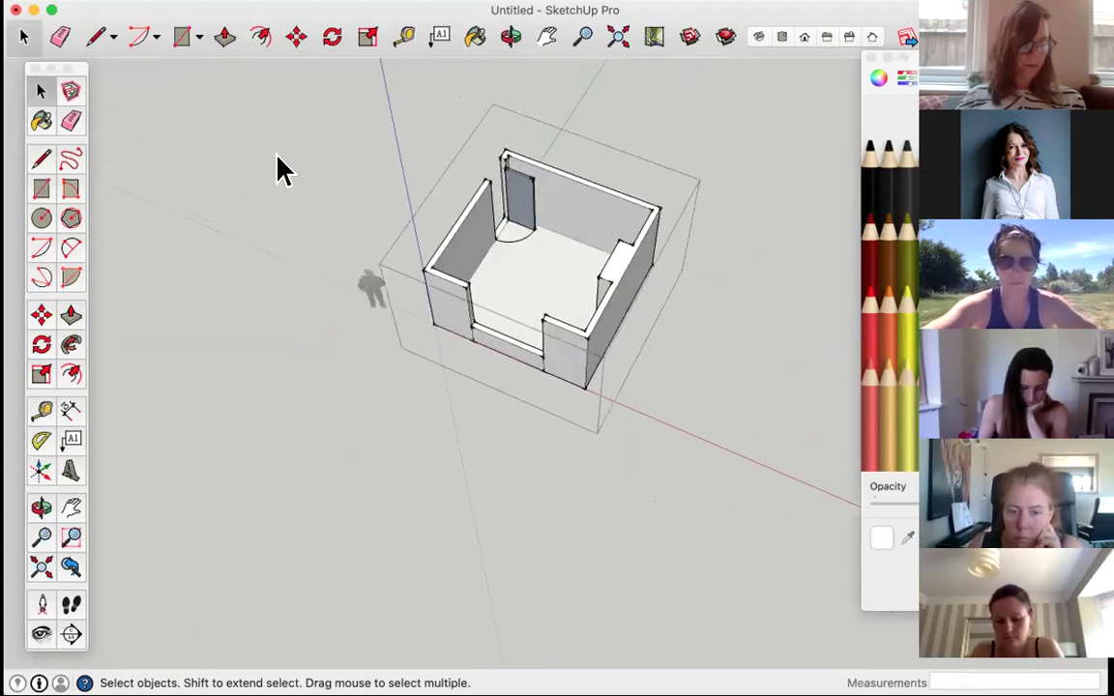
{"action": "scroll", "coordinate": [525, 189], "scroll_direction": "up", "scroll_amount": 4}
{"action": "scroll", "coordinate": [583, 348], "scroll_direction": "up", "scroll_amount": 2}
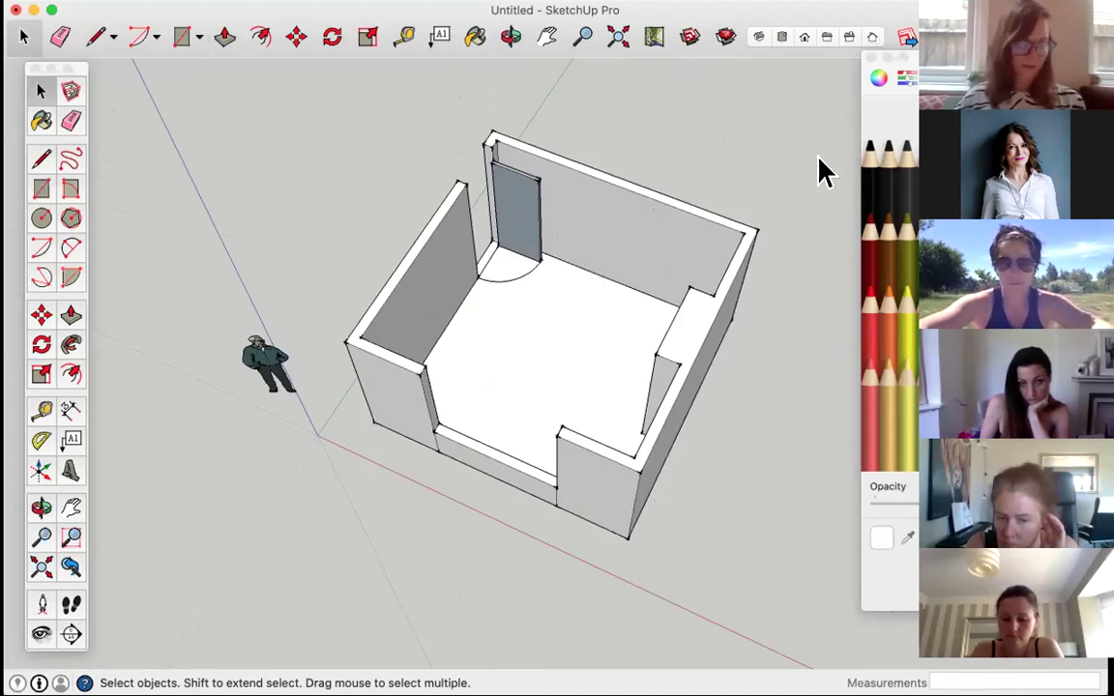
{"action": "left_click", "coordinate": [868, 59]}
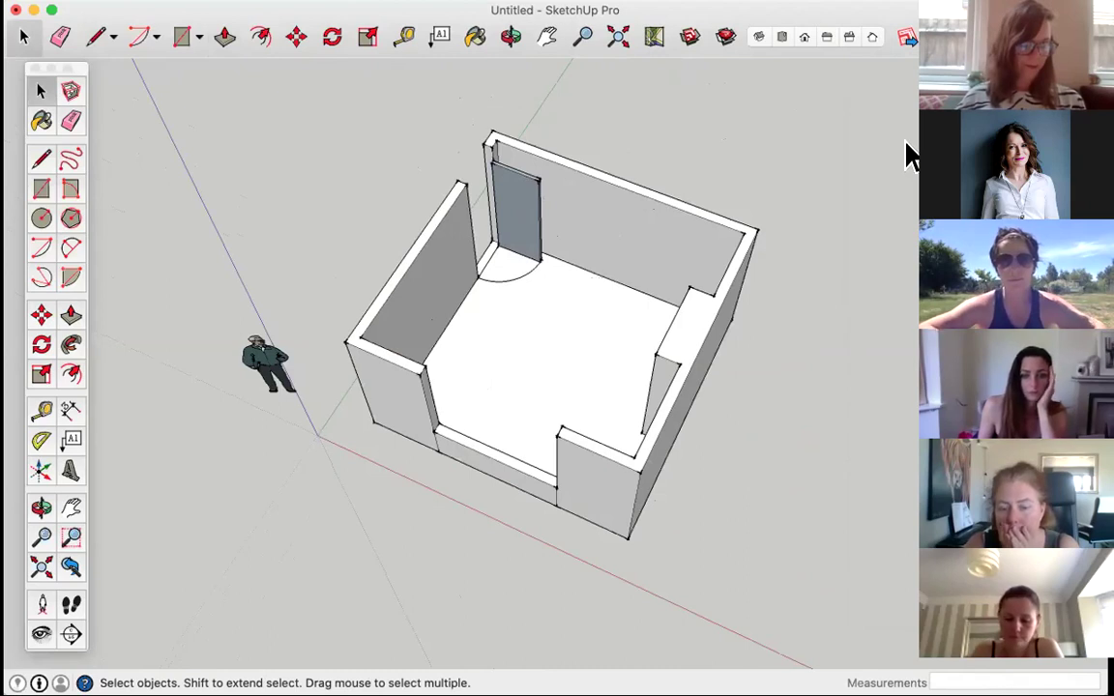
Step: Paint the door leaf teal with the Paint Bucket, using a colour from the pencil palette
{"action": "mouse_move", "coordinate": [614, 265]}
{"action": "middle_mouse_down"}
{"action": "mouse_move", "coordinate": [515, 299]}
{"action": "mouse_move", "coordinate": [580, 287]}
{"action": "mouse_move", "coordinate": [448, 288]}
{"action": "middle_mouse_up"}
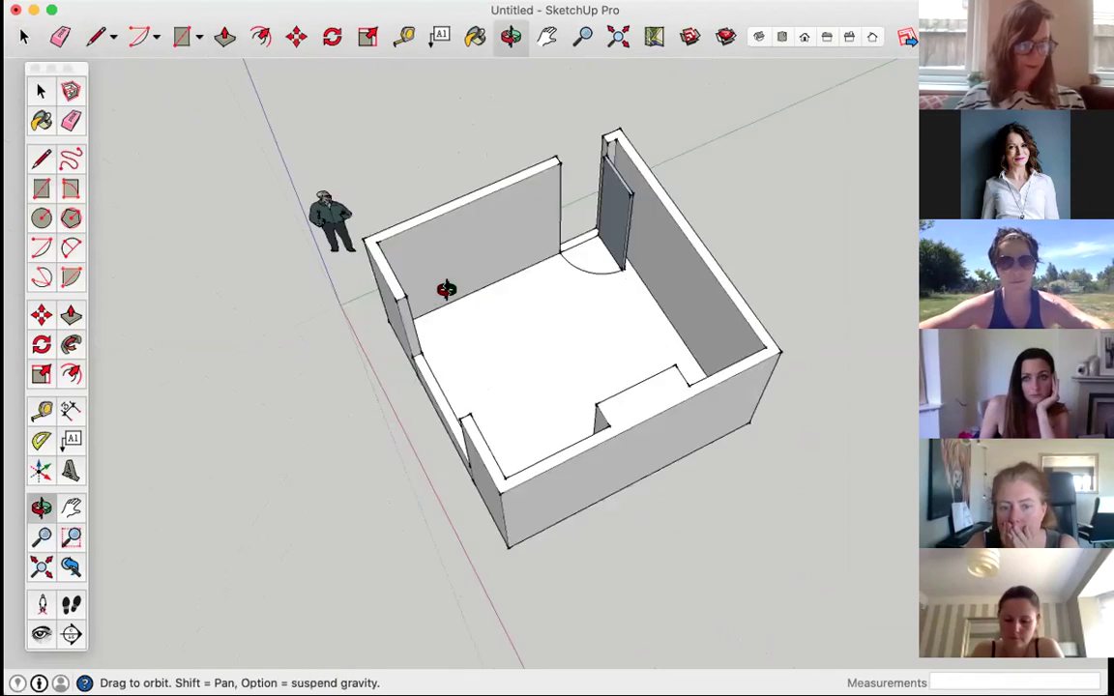
{"action": "scroll", "coordinate": [572, 212], "scroll_direction": "up", "scroll_amount": 2}
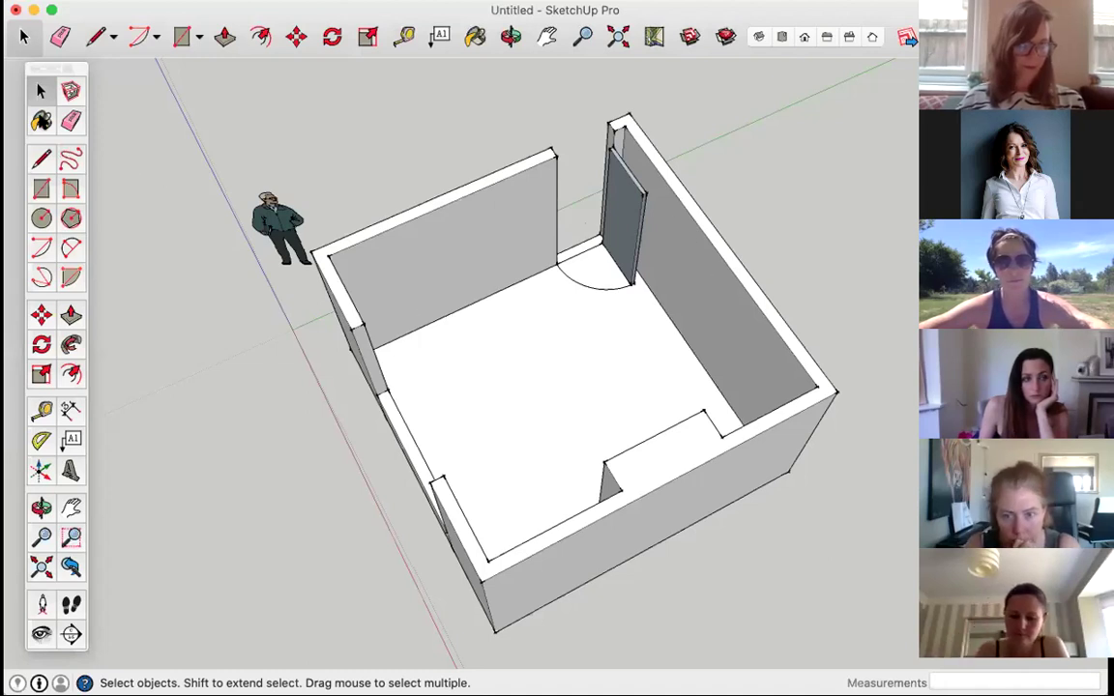
{"action": "left_click", "coordinate": [40, 120]}
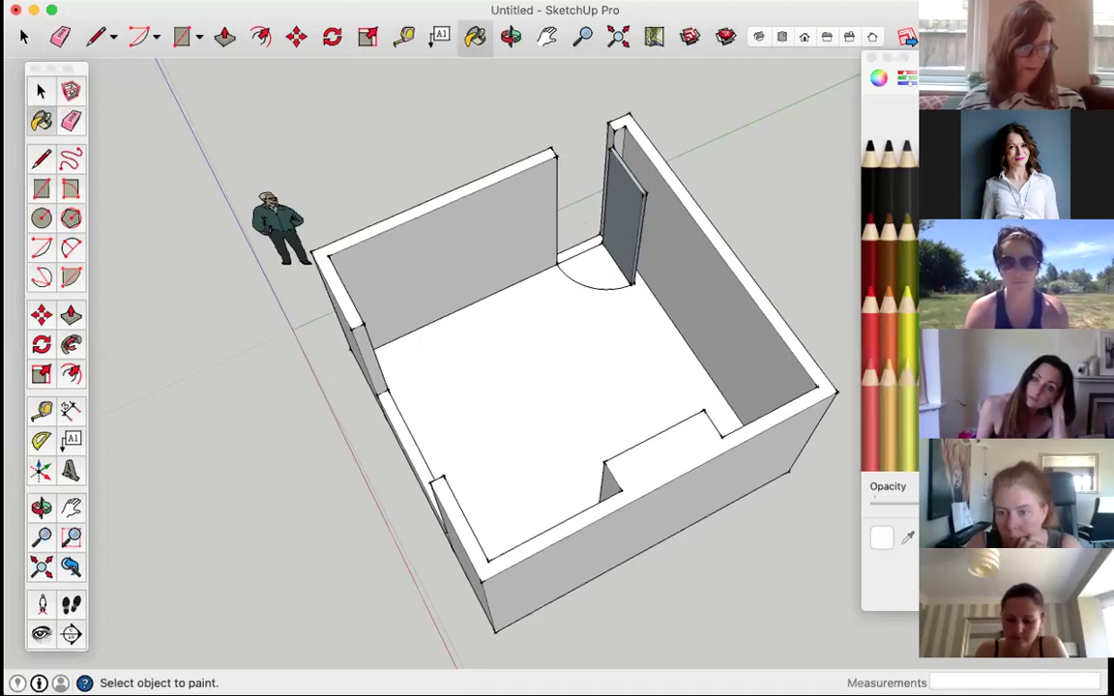
{"action": "left_click", "coordinate": [929, 252]}
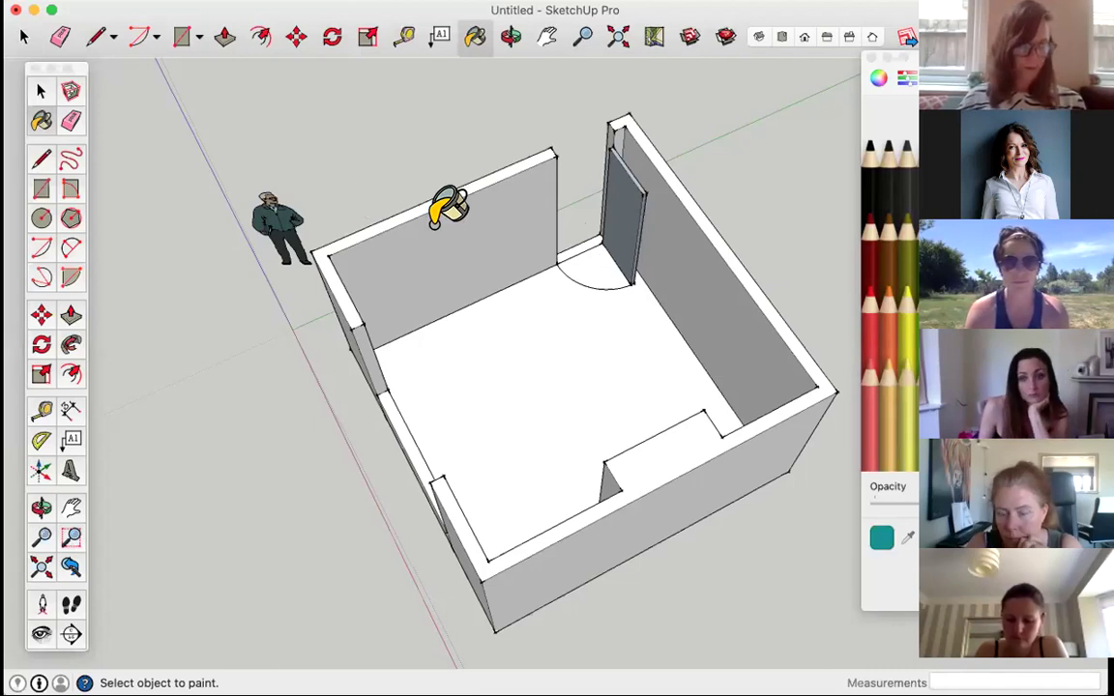
{"action": "left_click", "coordinate": [623, 212]}
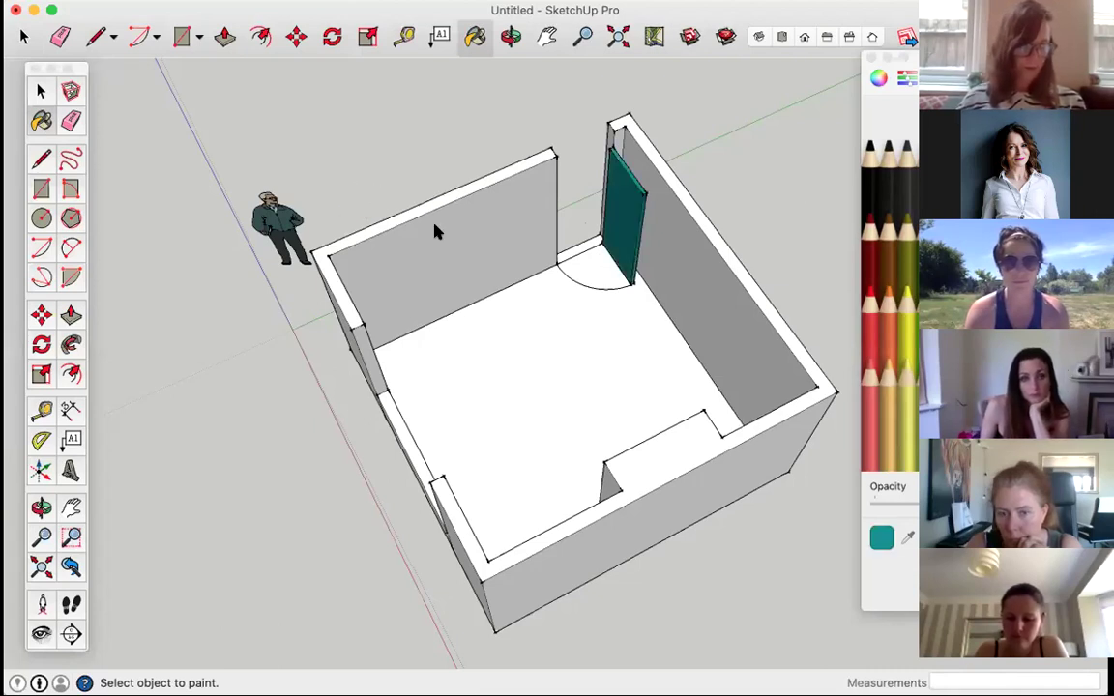
{"action": "scroll", "coordinate": [435, 232], "scroll_direction": "down", "scroll_amount": 3}
{"action": "scroll", "coordinate": [436, 232], "scroll_direction": "up", "scroll_amount": 5}
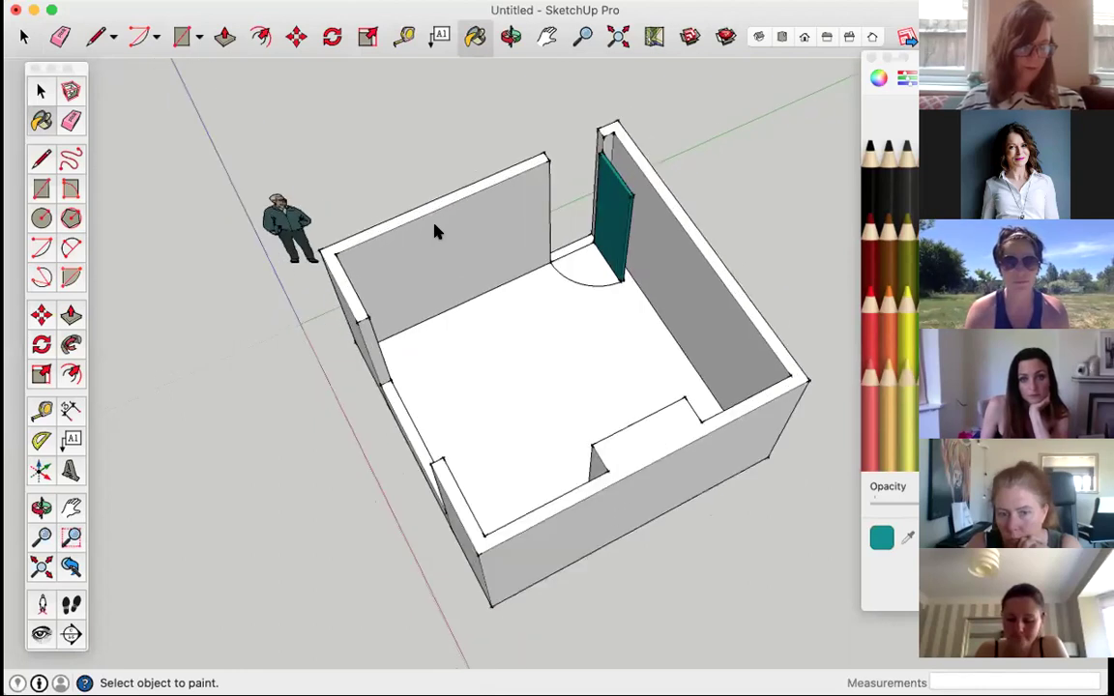
{"action": "scroll", "coordinate": [435, 232], "scroll_direction": "down", "scroll_amount": 2}
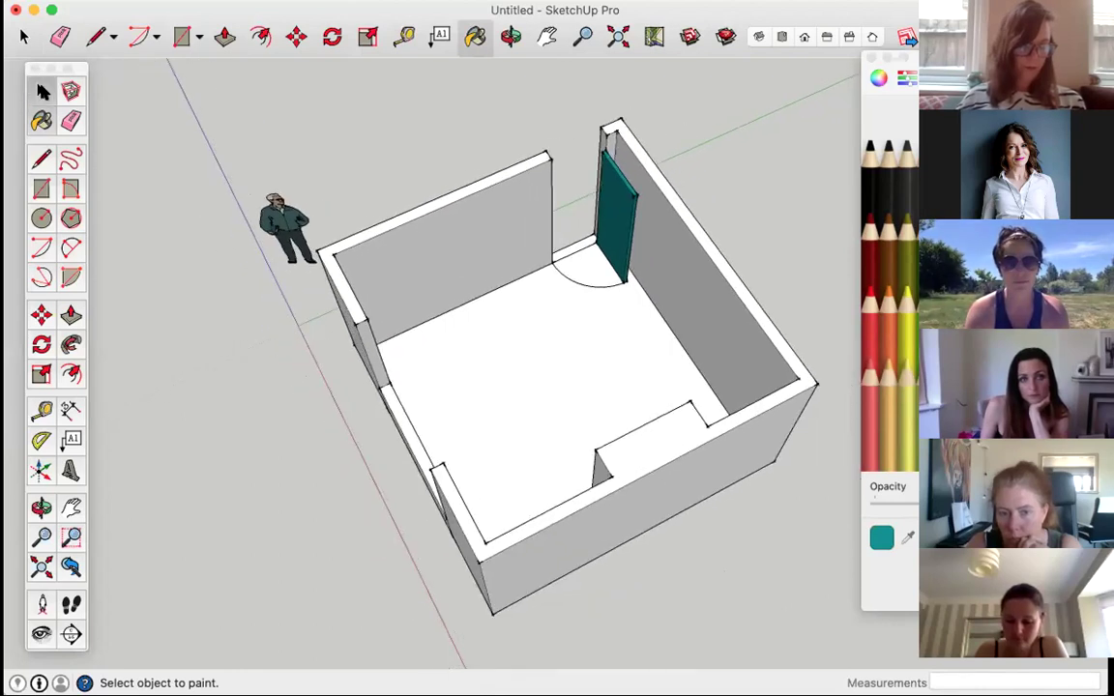
{"action": "left_click", "coordinate": [41, 90]}
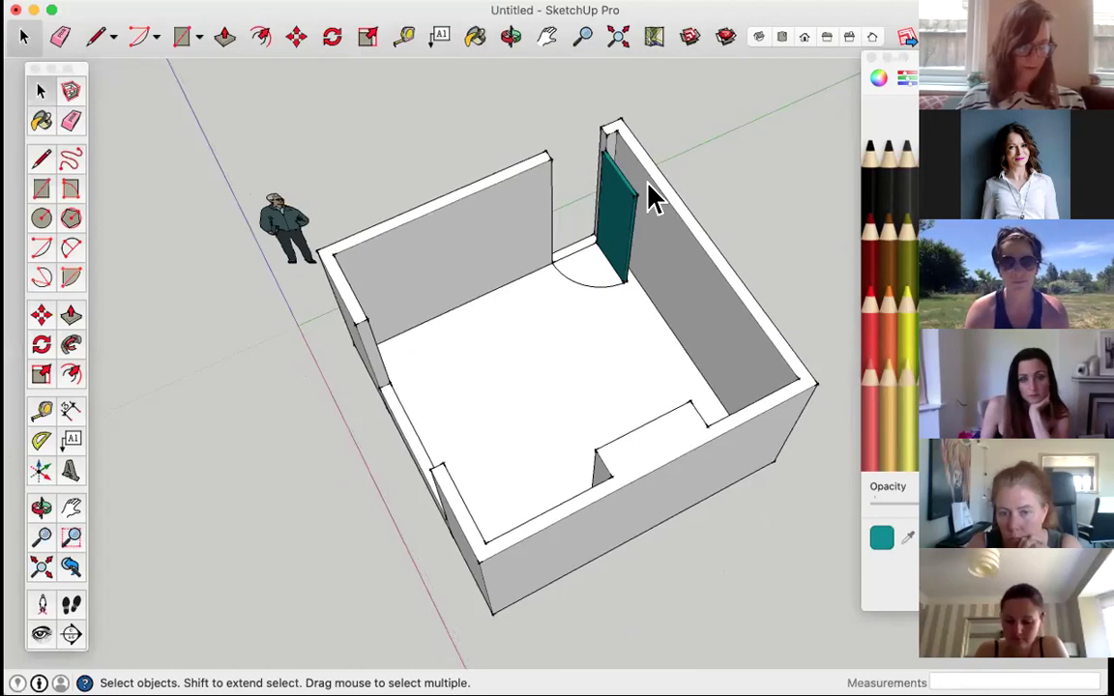
{"action": "scroll", "coordinate": [440, 225], "scroll_direction": "down", "scroll_amount": 3}
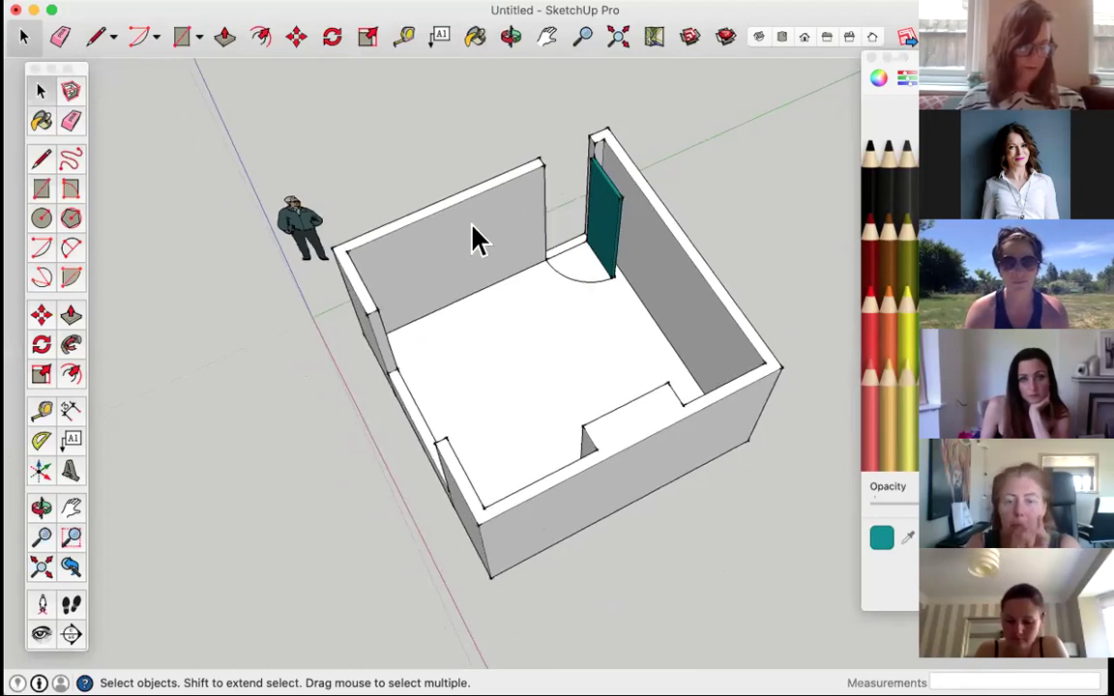
Step: Paint the inner faces of the far wall and the wall beside the door teal within the walls group, then leave the group
{"action": "scroll", "coordinate": [455, 239], "scroll_direction": "up", "scroll_amount": 2}
{"action": "left_click", "coordinate": [473, 254]}
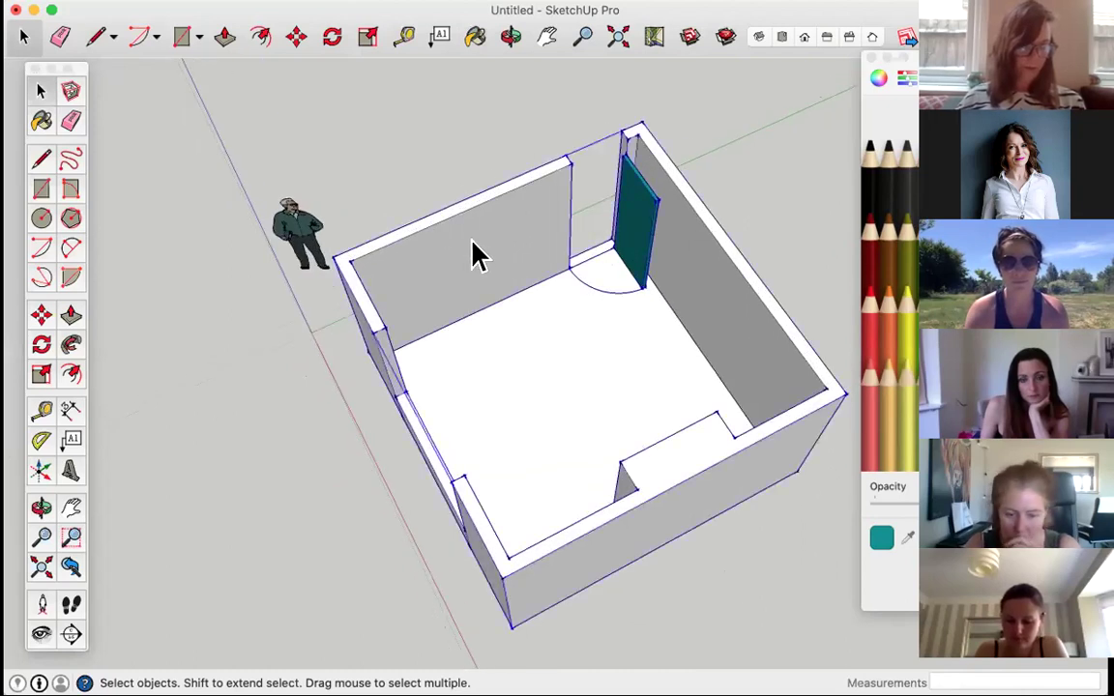
{"action": "double_click", "coordinate": [476, 254]}
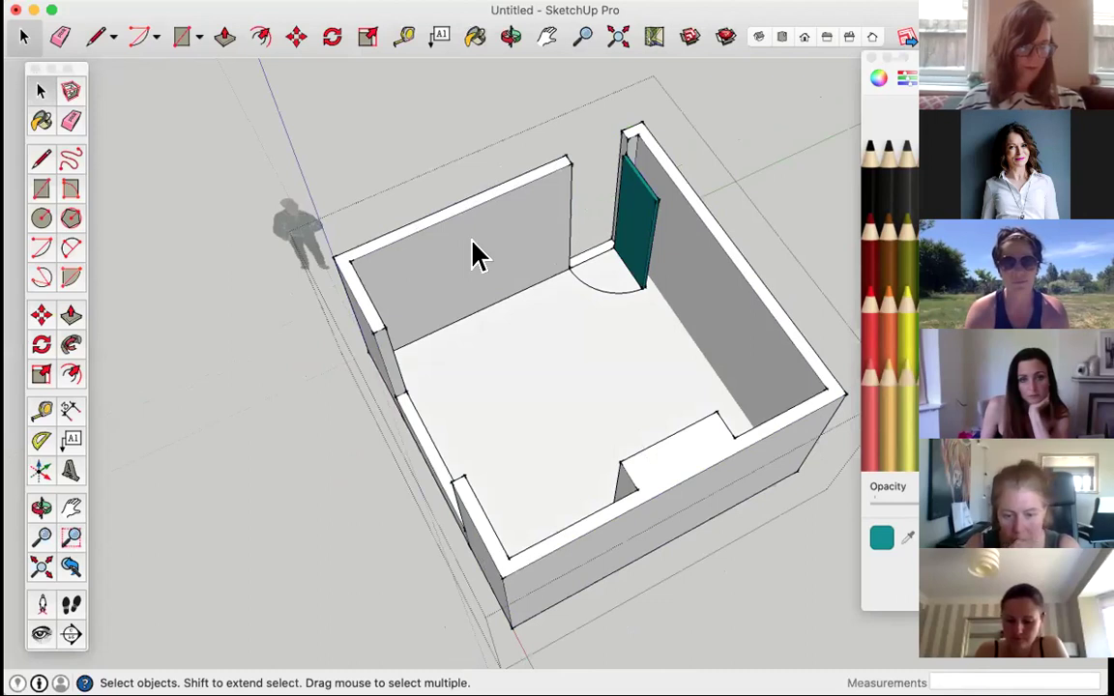
{"action": "left_click", "coordinate": [40, 120]}
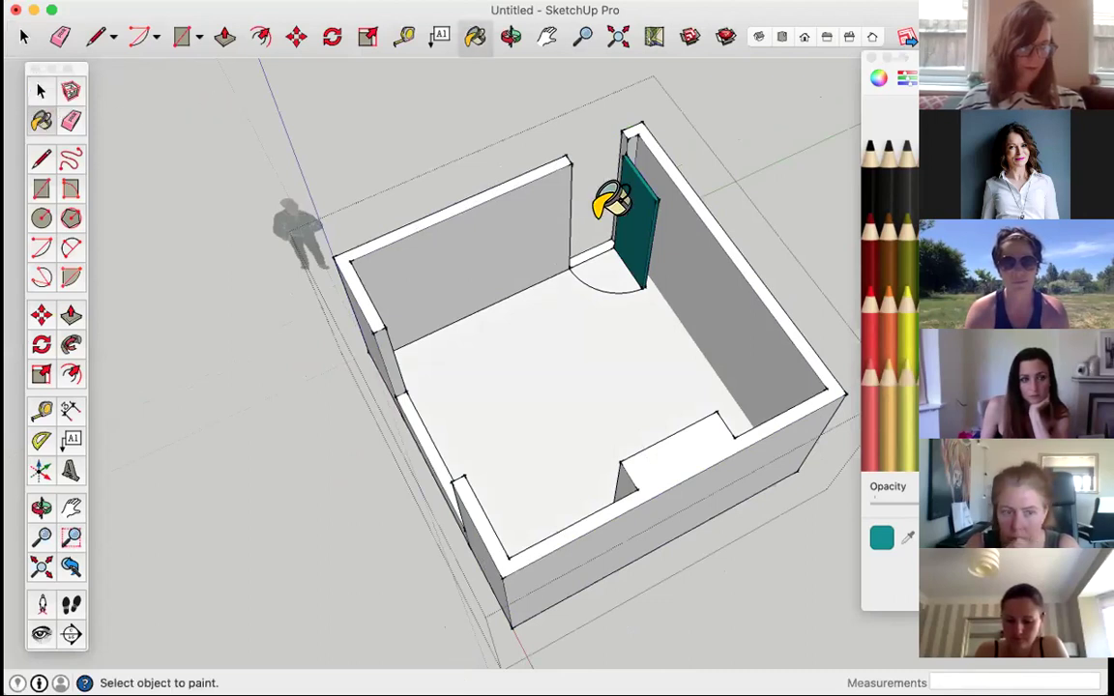
{"action": "left_click", "coordinate": [457, 222]}
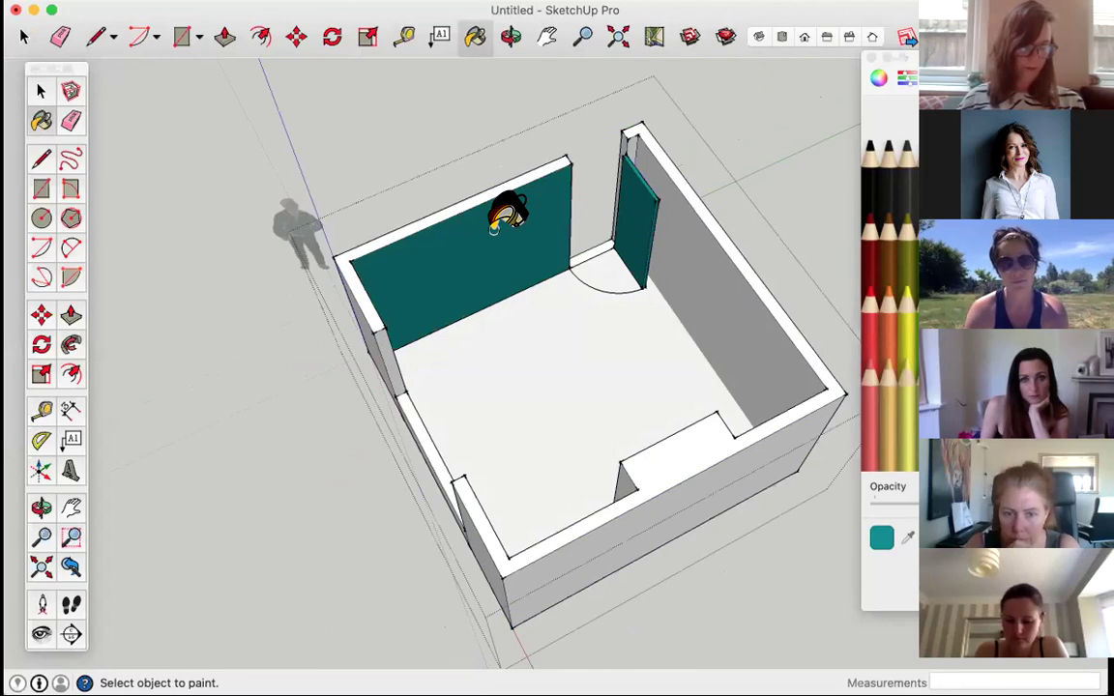
{"action": "left_click", "coordinate": [686, 255]}
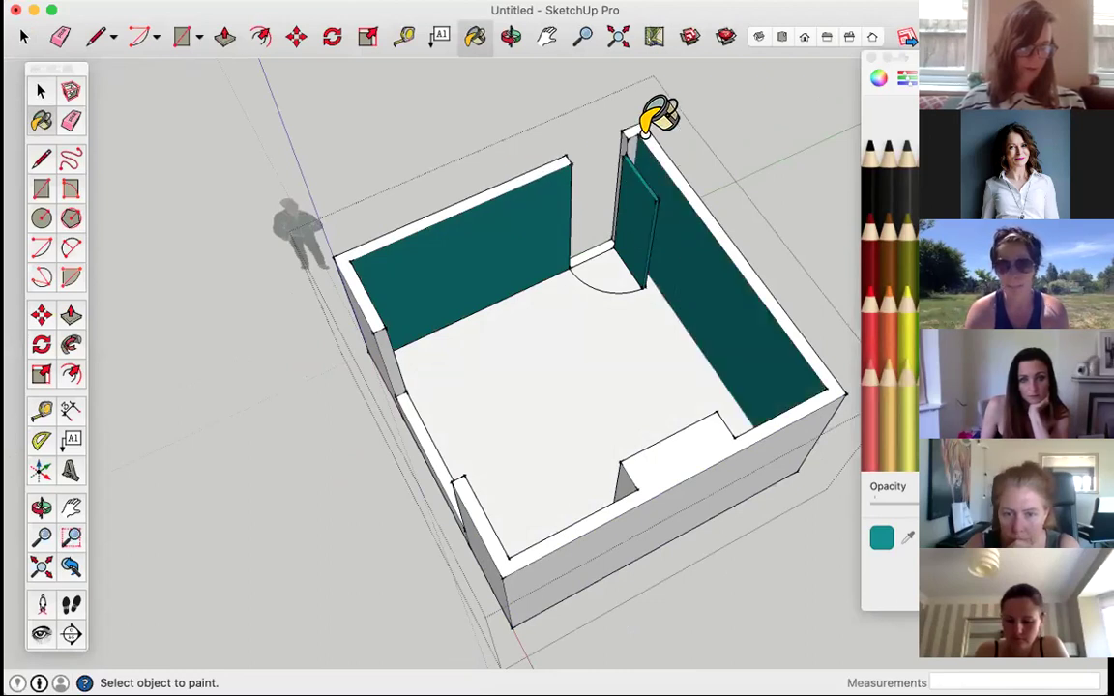
{"action": "scroll", "coordinate": [653, 114], "scroll_direction": "up", "scroll_amount": 3}
{"action": "scroll", "coordinate": [643, 116], "scroll_direction": "up", "scroll_amount": 1}
{"action": "scroll", "coordinate": [634, 119], "scroll_direction": "down", "scroll_amount": 5}
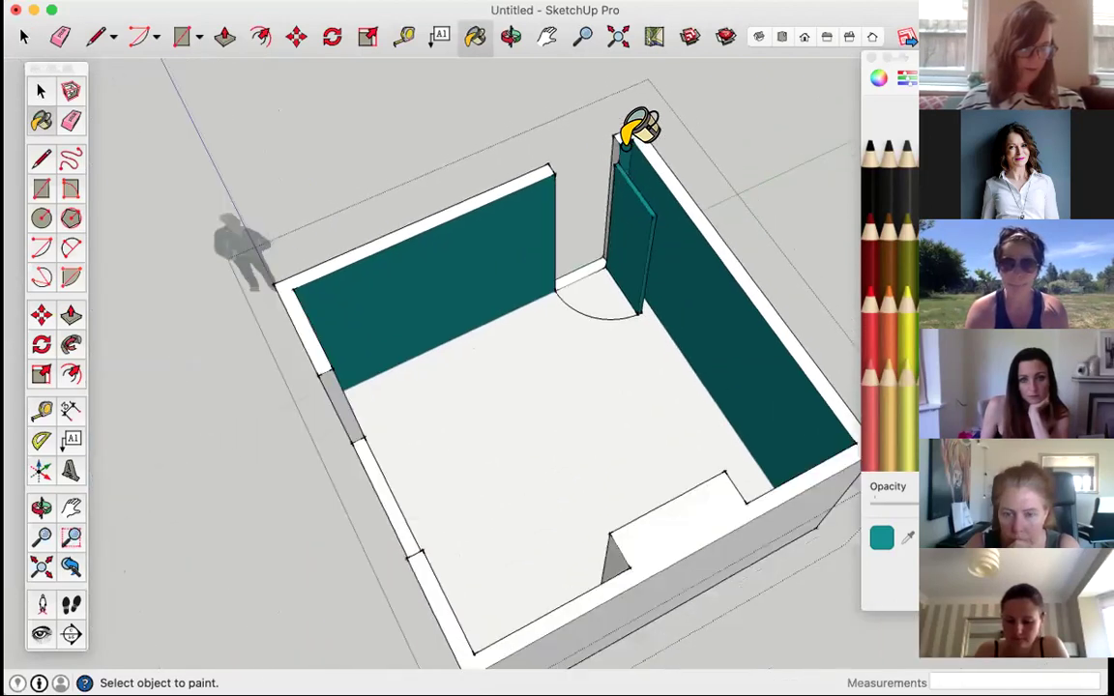
{"action": "mouse_move", "coordinate": [265, 181]}
{"action": "middle_mouse_down"}
{"action": "mouse_move", "coordinate": [437, 211]}
{"action": "mouse_move", "coordinate": [414, 199]}
{"action": "mouse_move", "coordinate": [691, 200]}
{"action": "mouse_move", "coordinate": [632, 165]}
{"action": "middle_mouse_up"}
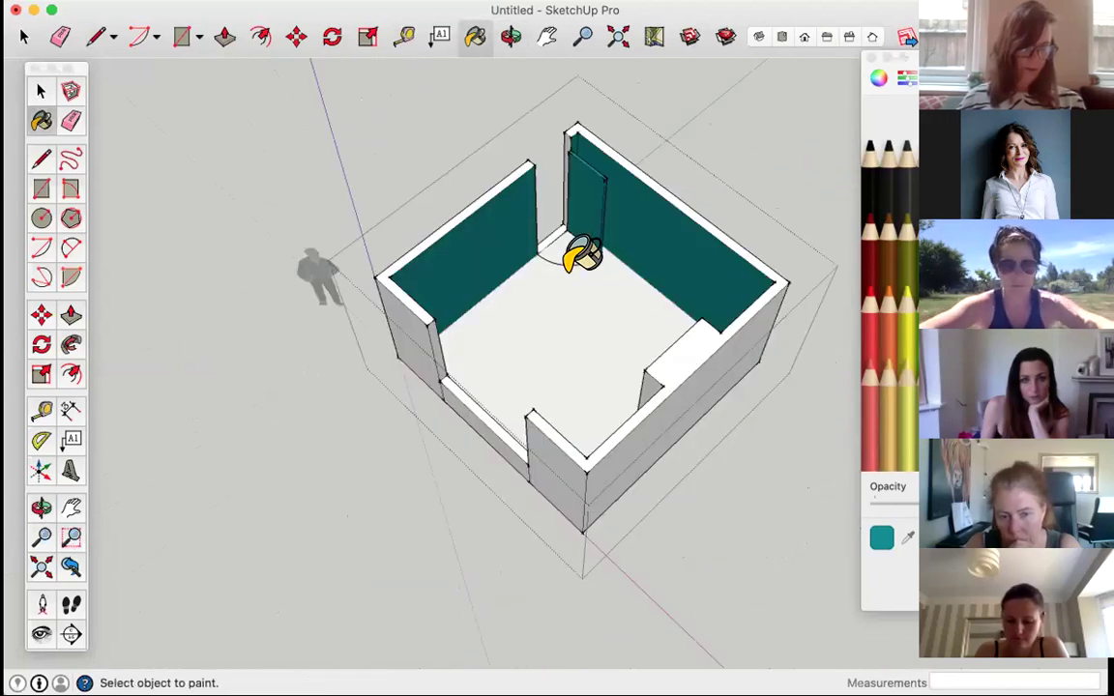
{"action": "middle_click_drag", "start_coordinate": [455, 362], "coordinate": [564, 273]}
{"action": "key", "text": "space"}
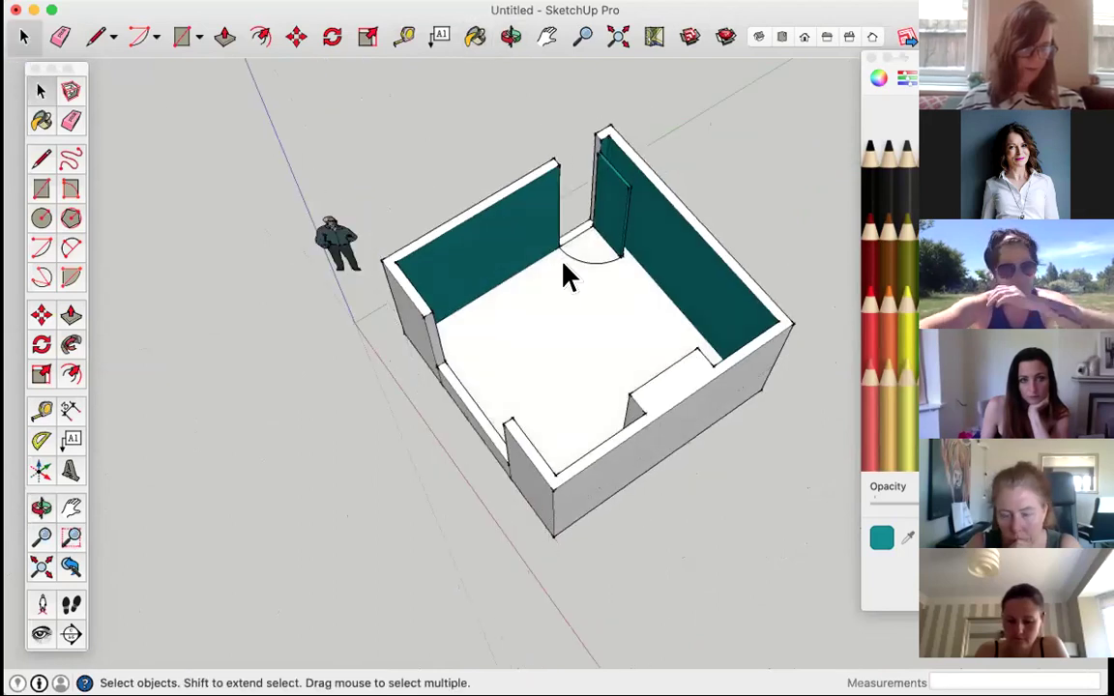
Step: Open the floor group and paint the floor face with a dark carpet texture
{"action": "scroll", "coordinate": [590, 331], "scroll_direction": "up", "scroll_amount": 3}
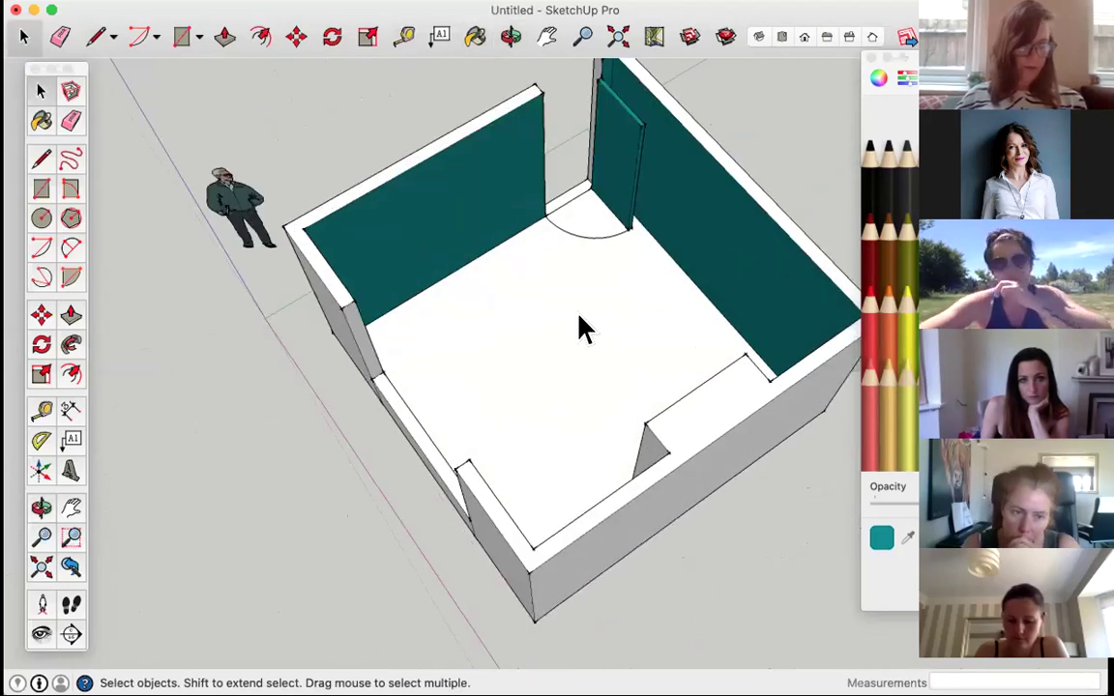
{"action": "scroll", "coordinate": [585, 328], "scroll_direction": "down", "scroll_amount": 2}
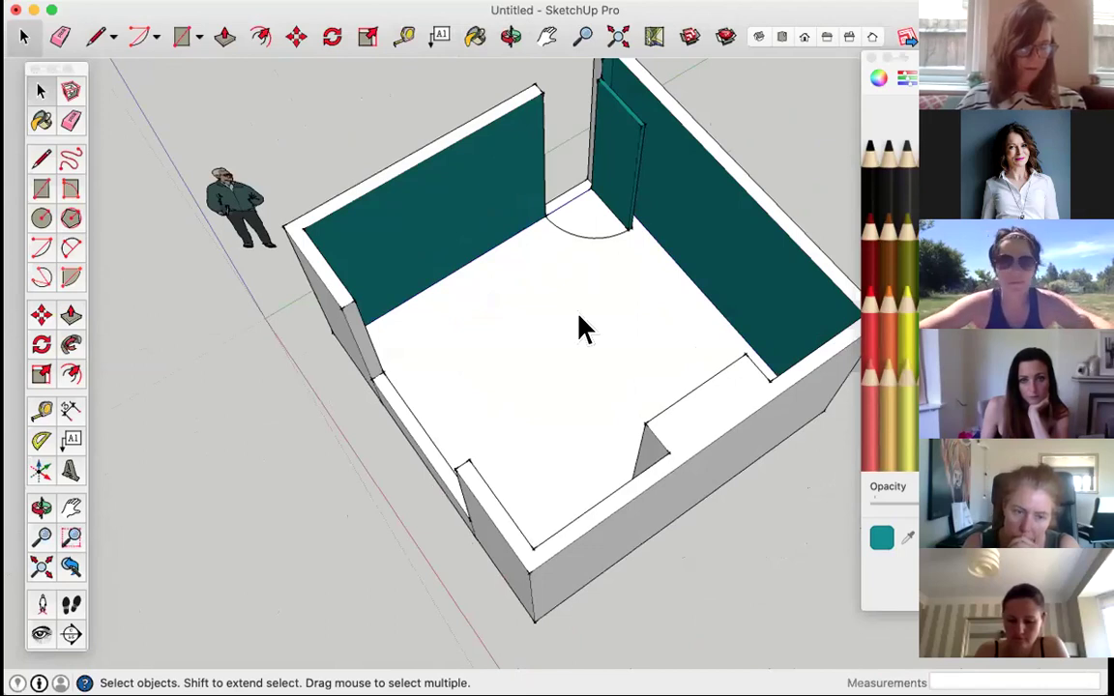
{"action": "double_click", "coordinate": [583, 329]}
{"action": "scroll", "coordinate": [580, 329], "scroll_direction": "down", "scroll_amount": 2}
{"action": "left_click", "coordinate": [577, 329]}
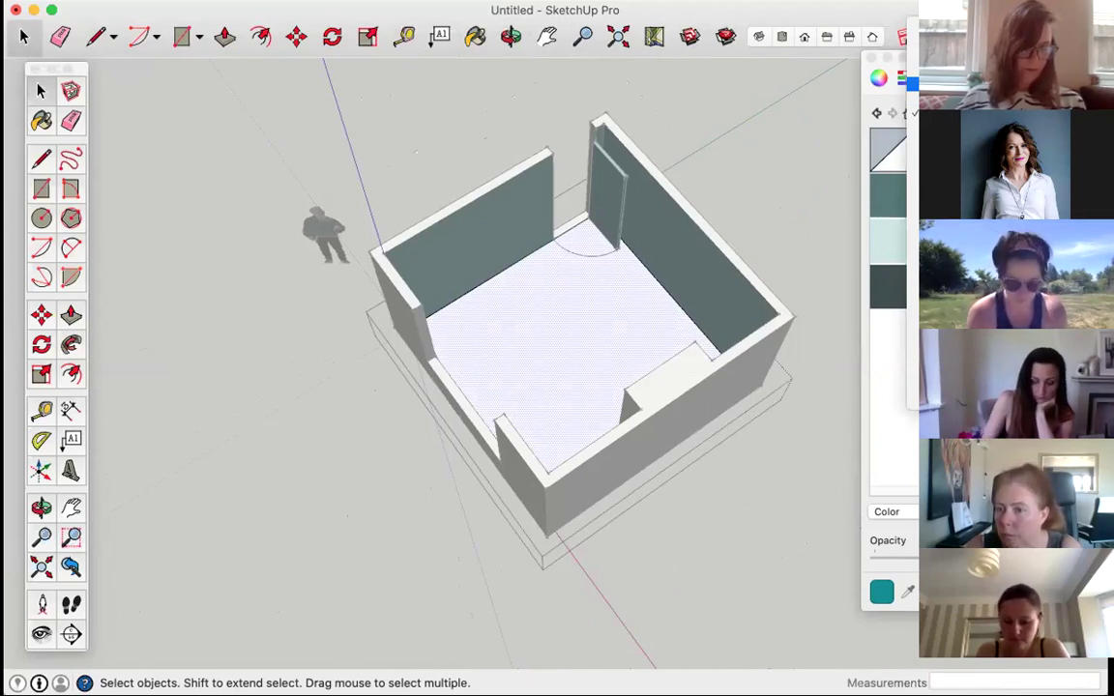
{"action": "key", "text": "Return"}
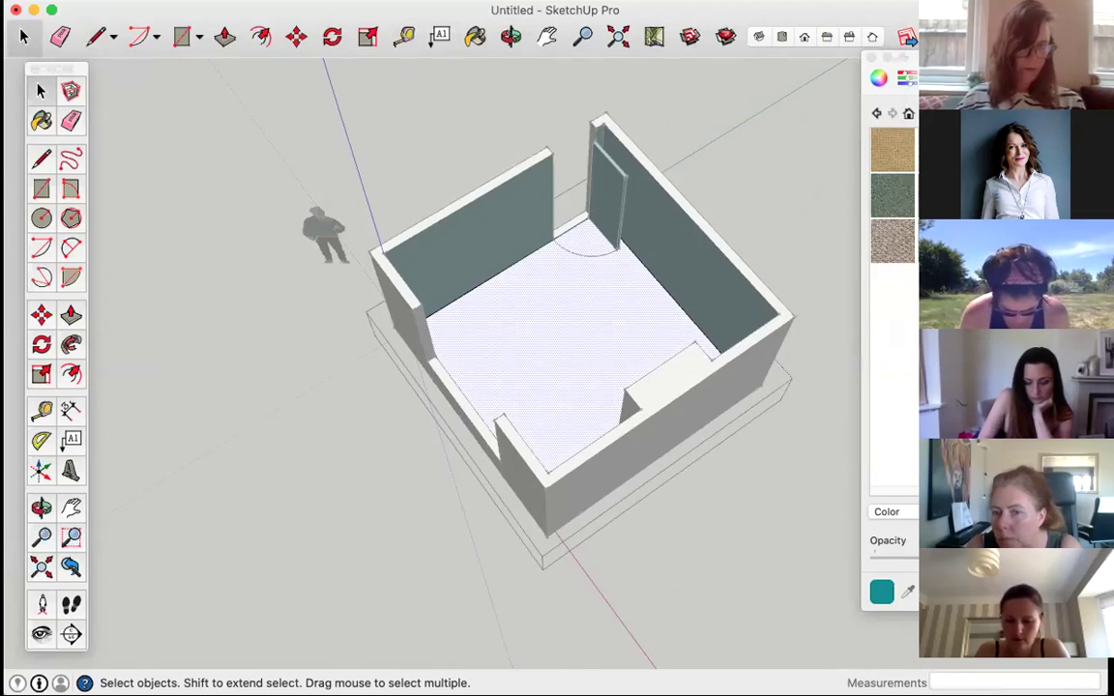
{"action": "key", "text": "b"}
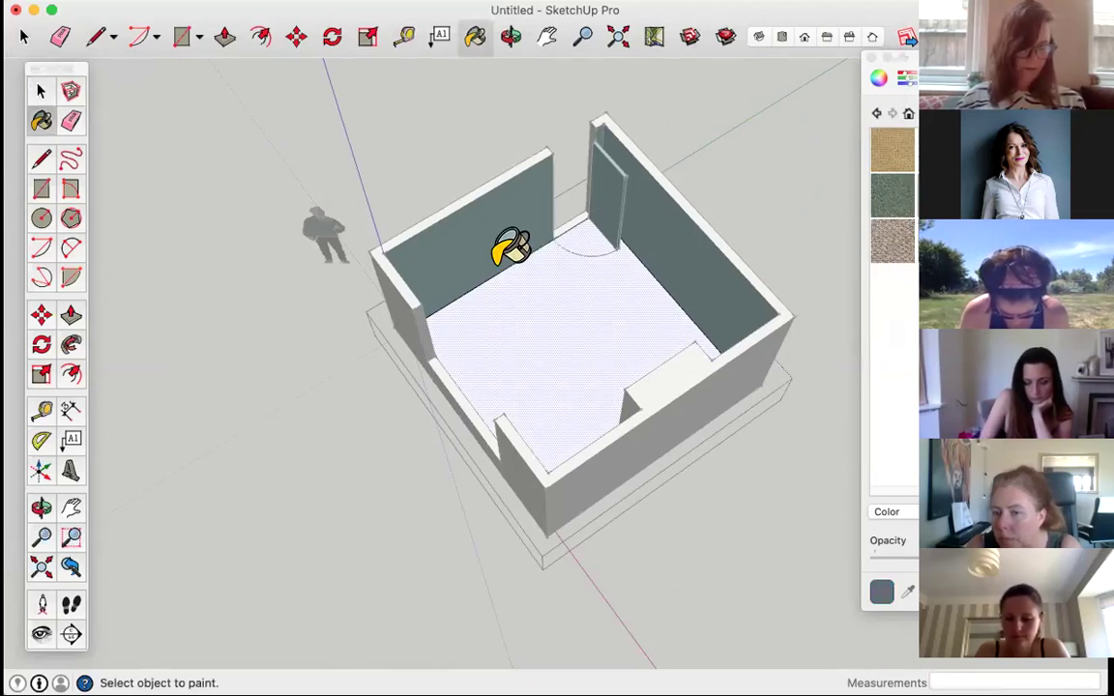
{"action": "left_click", "coordinate": [571, 293]}
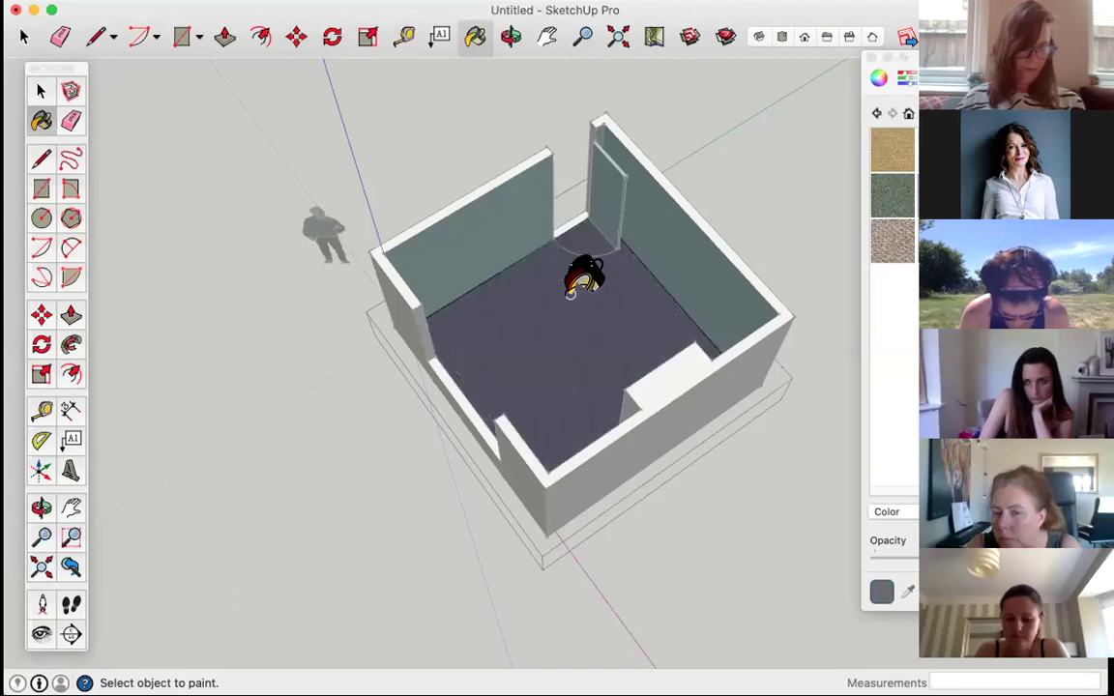
{"action": "scroll", "coordinate": [571, 293], "scroll_direction": "up", "scroll_amount": 6}
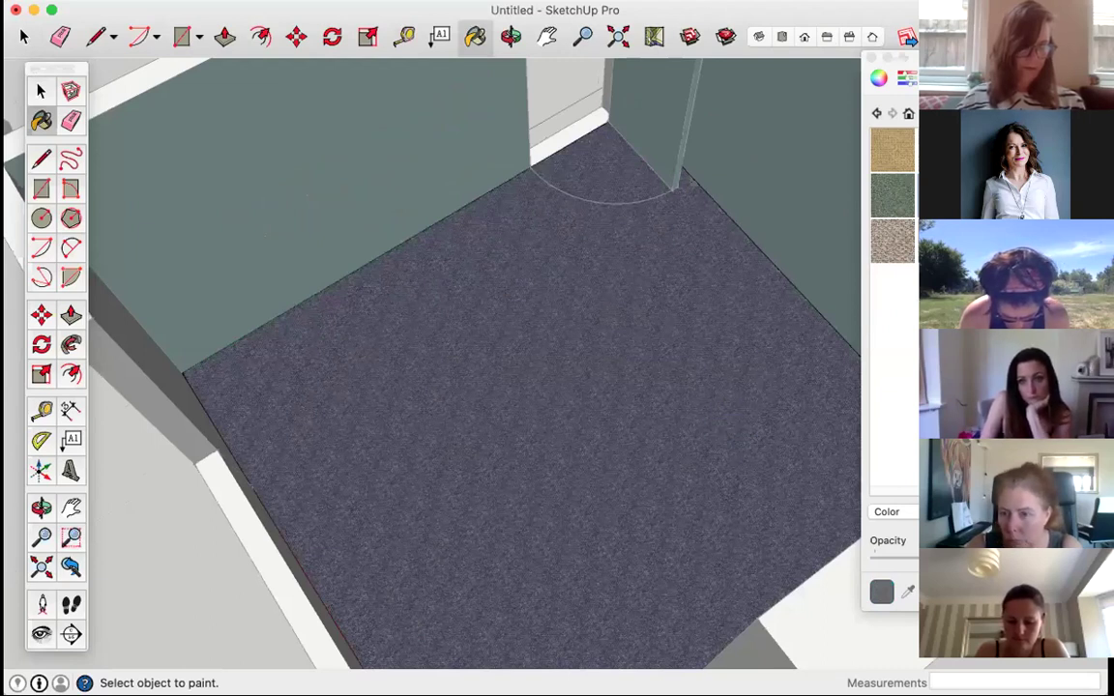
Step: Lighten the floor's carpet material to a pale grey and leave the floor group
{"action": "left_click", "coordinate": [907, 113]}
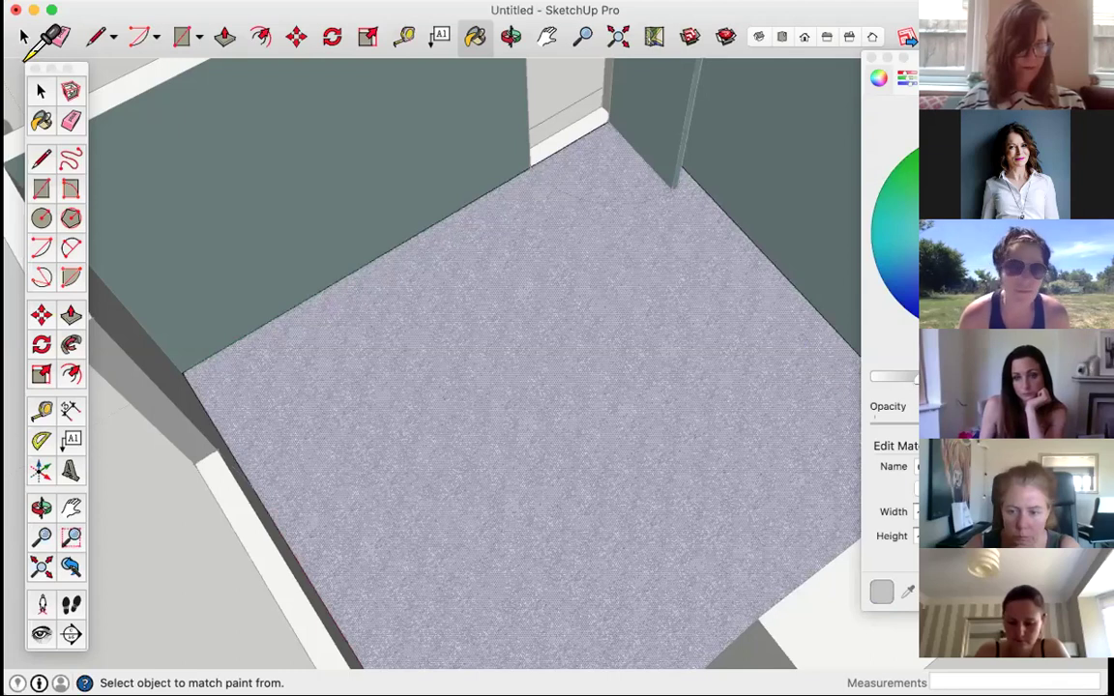
{"action": "left_click", "coordinate": [40, 90]}
{"action": "scroll", "coordinate": [587, 309], "scroll_direction": "down", "scroll_amount": 10}
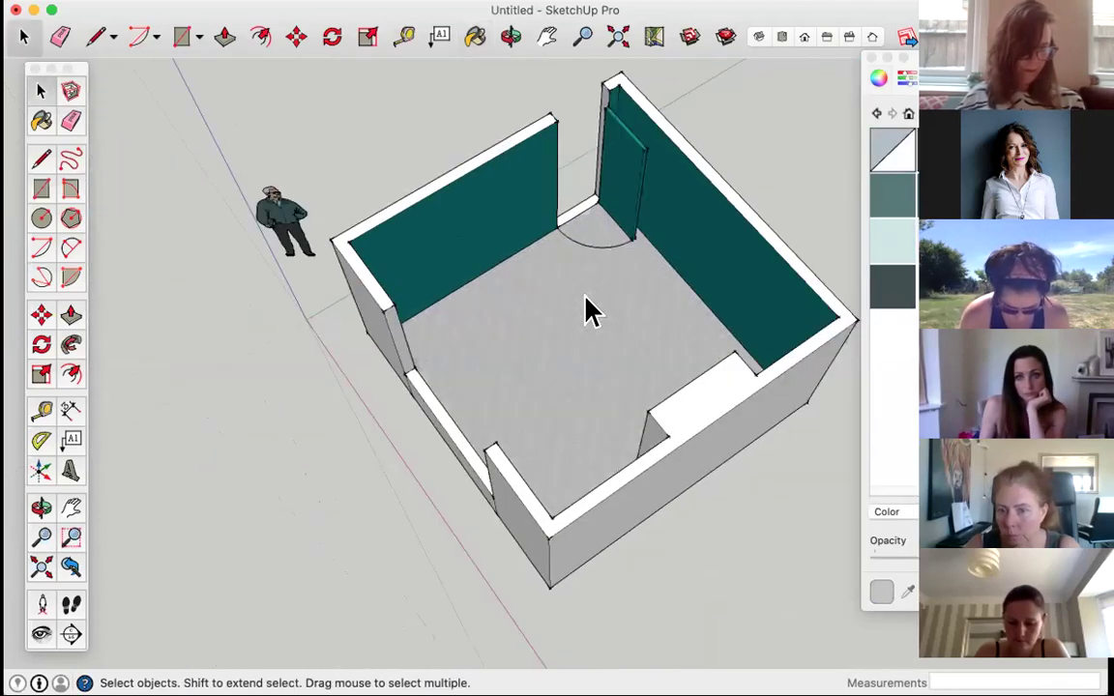
Step: Examine the painted walls and carpeted floor from several angles, including from almost directly above
{"action": "scroll", "coordinate": [587, 309], "scroll_direction": "up", "scroll_amount": 5}
{"action": "scroll", "coordinate": [587, 309], "scroll_direction": "down", "scroll_amount": 4}
{"action": "middle_click_drag", "start_coordinate": [597, 316], "coordinate": [641, 317]}
{"action": "middle_click_drag", "start_coordinate": [581, 275], "coordinate": [552, 341]}
{"action": "middle_click_drag", "start_coordinate": [499, 303], "coordinate": [523, 322]}
{"action": "scroll", "coordinate": [524, 321], "scroll_direction": "down", "scroll_amount": 3}
{"action": "scroll", "coordinate": [590, 219], "scroll_direction": "up", "scroll_amount": 2}
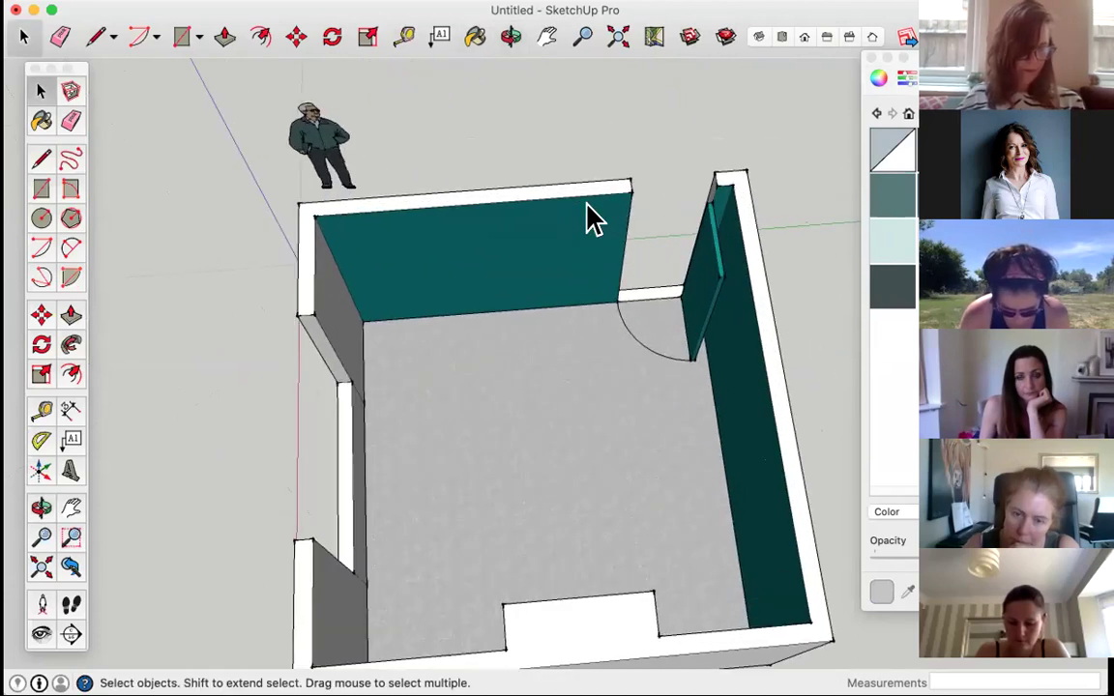
{"action": "scroll", "coordinate": [570, 348], "scroll_direction": "up", "scroll_amount": 1}
{"action": "scroll", "coordinate": [572, 351], "scroll_direction": "down", "scroll_amount": 4}
{"action": "middle_click_drag", "start_coordinate": [572, 354], "coordinate": [523, 373]}
{"action": "scroll", "coordinate": [484, 332], "scroll_direction": "up", "scroll_amount": 2}
{"action": "scroll", "coordinate": [498, 363], "scroll_direction": "down", "scroll_amount": 3}
{"action": "scroll", "coordinate": [527, 353], "scroll_direction": "up", "scroll_amount": 2}
{"action": "scroll", "coordinate": [527, 355], "scroll_direction": "up", "scroll_amount": 2}
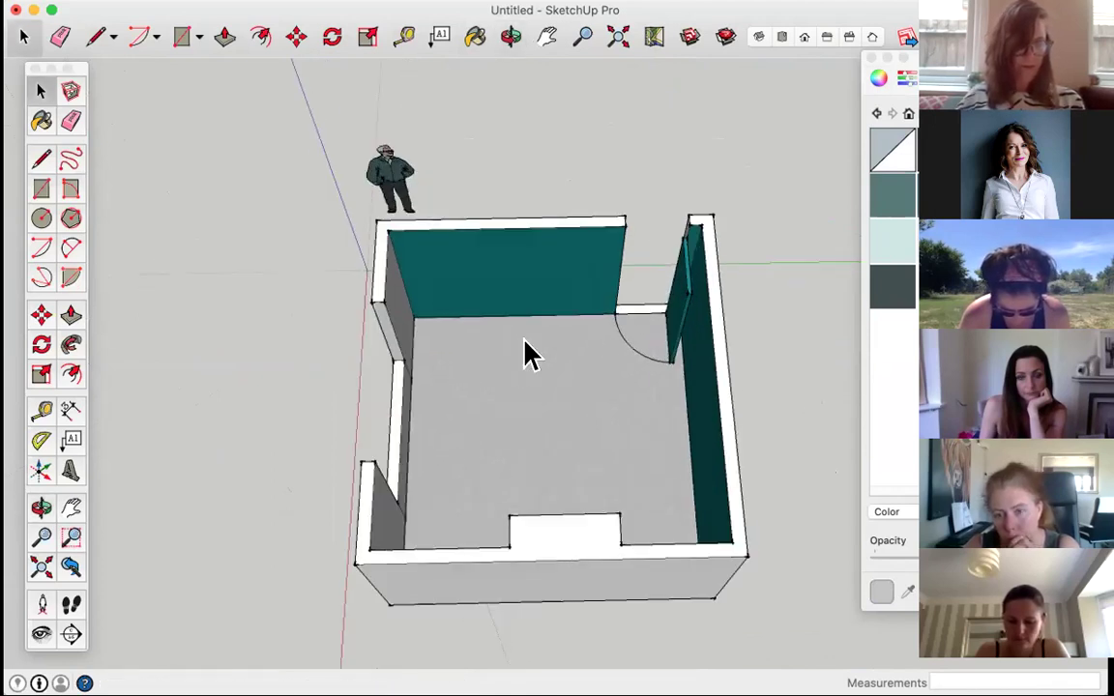
{"action": "scroll", "coordinate": [527, 355], "scroll_direction": "down", "scroll_amount": 1}
{"action": "scroll", "coordinate": [522, 353], "scroll_direction": "down", "scroll_amount": 2}
{"action": "middle_click_drag", "start_coordinate": [523, 353], "coordinate": [559, 415]}
{"action": "scroll", "coordinate": [682, 426], "scroll_direction": "up", "scroll_amount": 2}
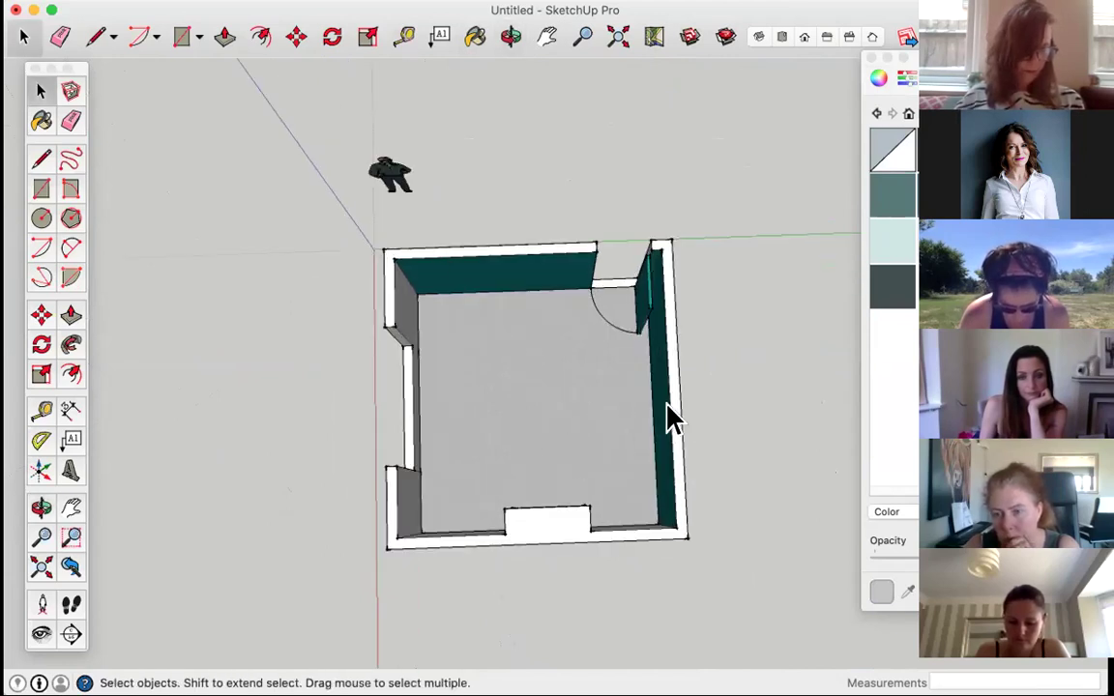
{"action": "middle_click_drag", "start_coordinate": [634, 426], "coordinate": [497, 443]}
{"action": "middle_click_drag", "start_coordinate": [728, 303], "coordinate": [661, 374]}
{"action": "middle_click_drag", "start_coordinate": [573, 382], "coordinate": [450, 365]}
{"action": "scroll", "coordinate": [497, 298], "scroll_direction": "up", "scroll_amount": 3}
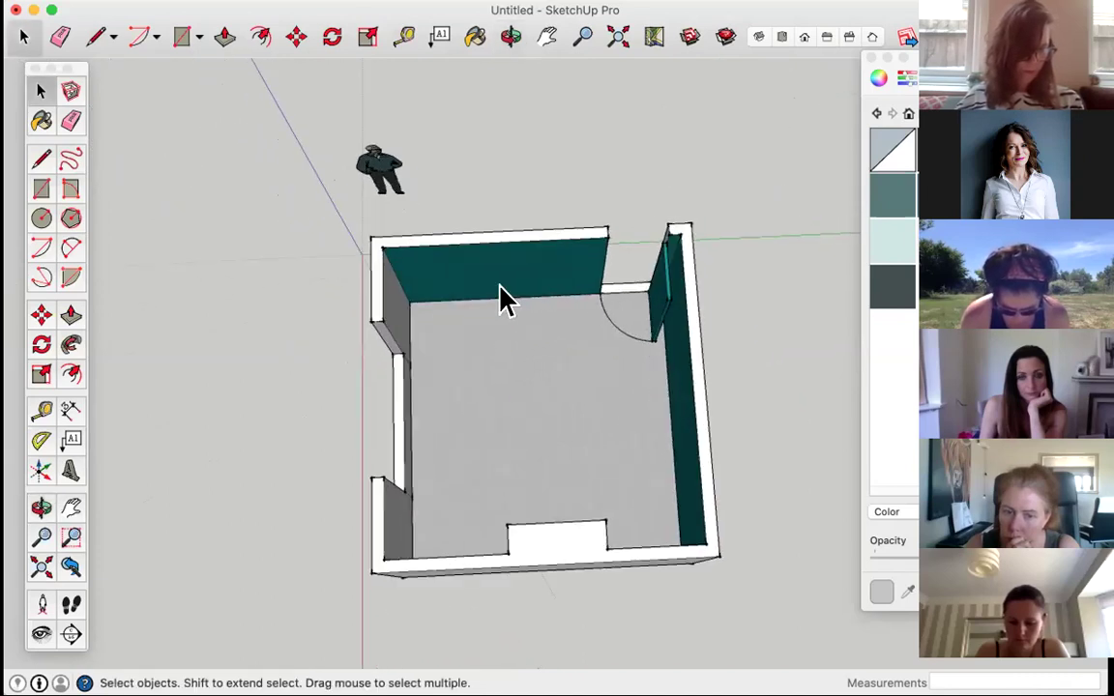
{"action": "scroll", "coordinate": [580, 320], "scroll_direction": "down", "scroll_amount": 2}
{"action": "scroll", "coordinate": [552, 348], "scroll_direction": "up", "scroll_amount": 3}
{"action": "middle_click_drag", "start_coordinate": [546, 357], "coordinate": [569, 314]}
{"action": "scroll", "coordinate": [568, 306], "scroll_direction": "up", "scroll_amount": 3}
{"action": "scroll", "coordinate": [567, 306], "scroll_direction": "down", "scroll_amount": 3}
{"action": "scroll", "coordinate": [578, 358], "scroll_direction": "down", "scroll_amount": 3}
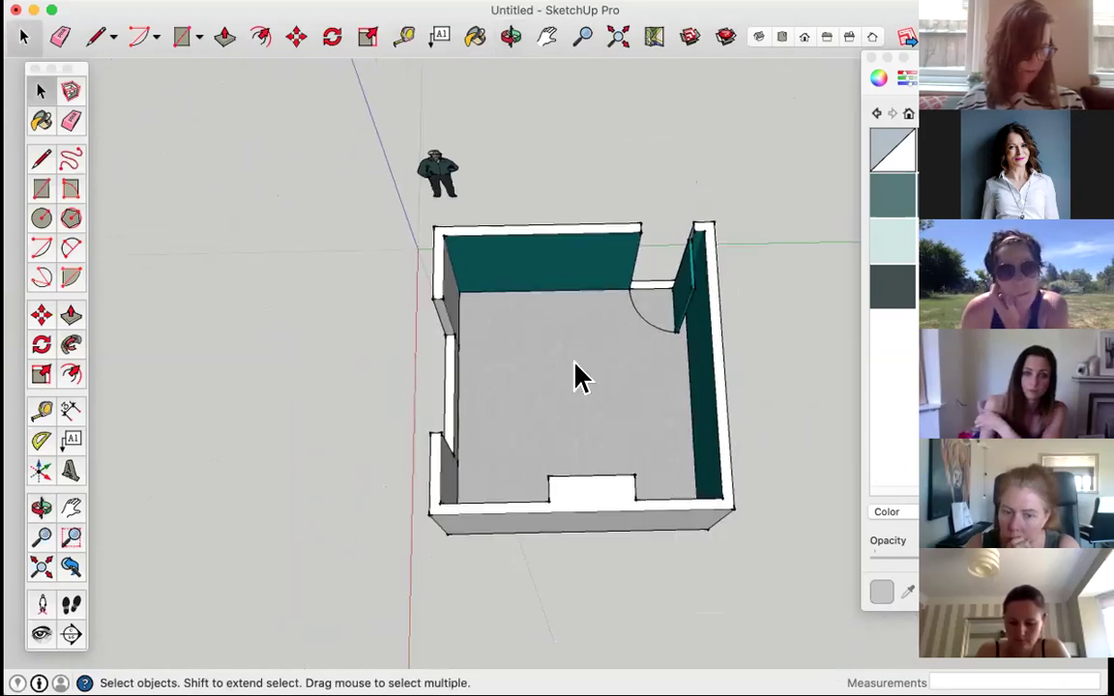
{"action": "scroll", "coordinate": [579, 323], "scroll_direction": "up", "scroll_amount": 4}
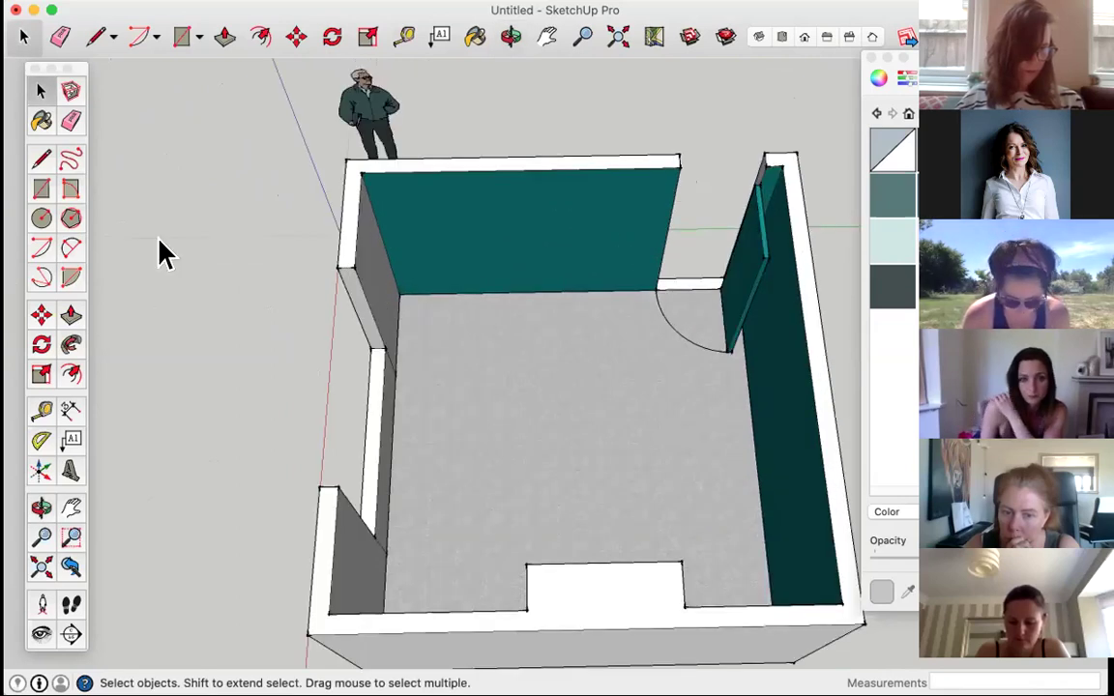
Step: Draw a closed 1350 by 1900 mm rectangle with the Line tool on the floor, its short side along the far teal wall
{"action": "left_click", "coordinate": [41, 159]}
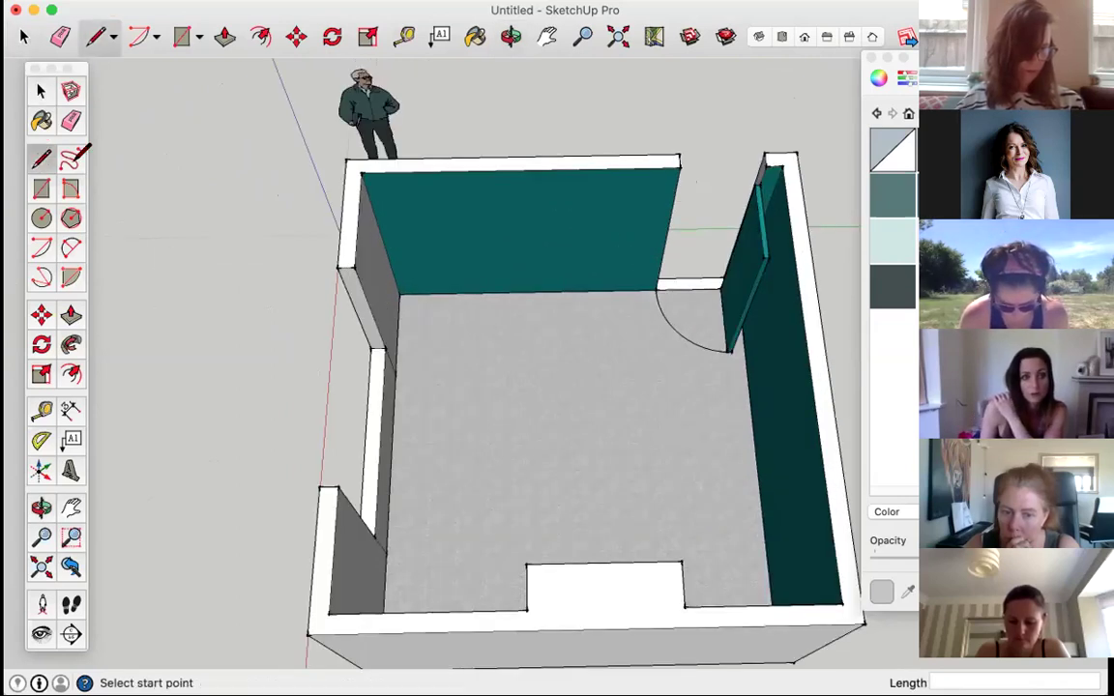
{"action": "left_click", "coordinate": [465, 301]}
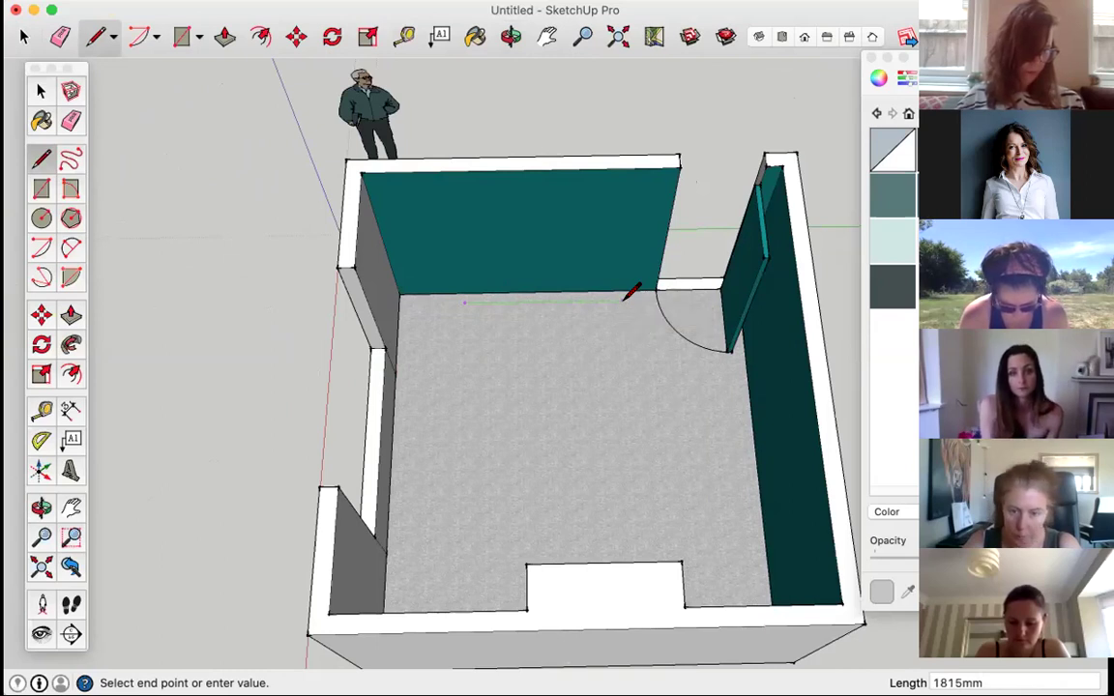
{"action": "type", "text": "1350"}
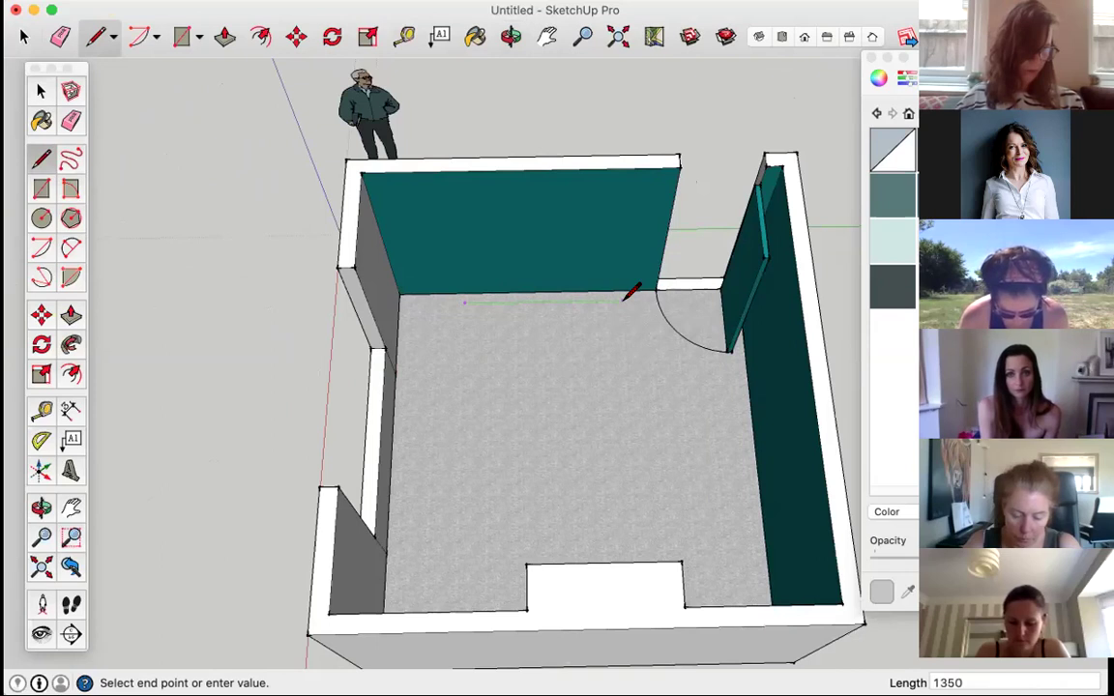
{"action": "key", "text": "Return"}
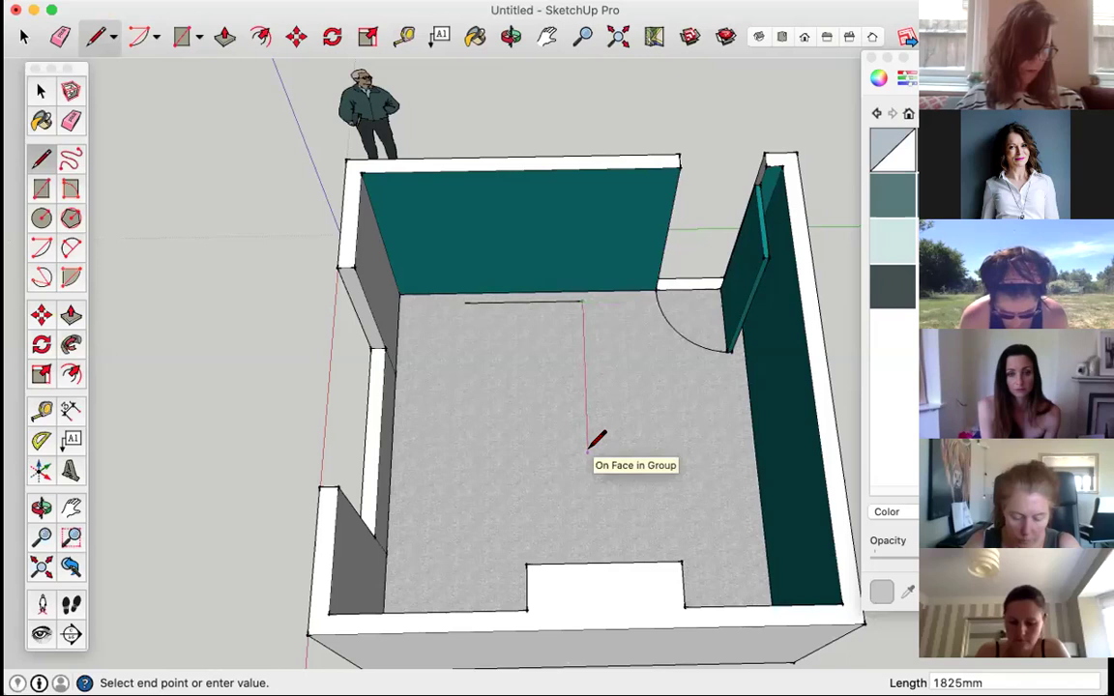
{"action": "type", "text": "1900"}
{"action": "key", "text": "Return"}
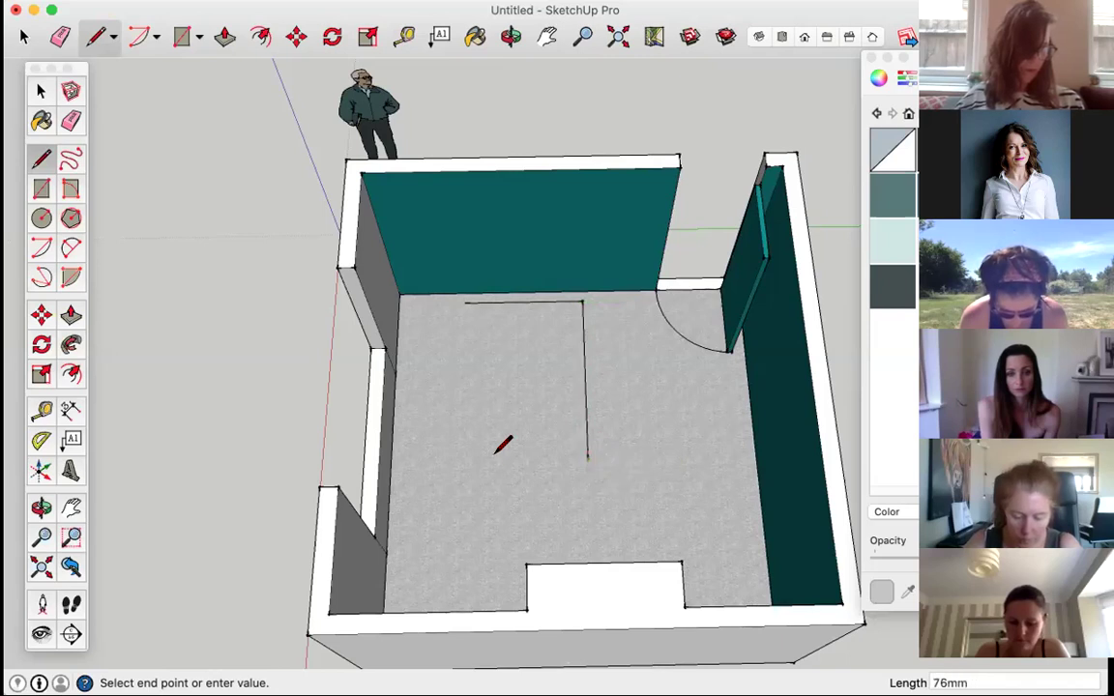
{"action": "type", "text": "1350"}
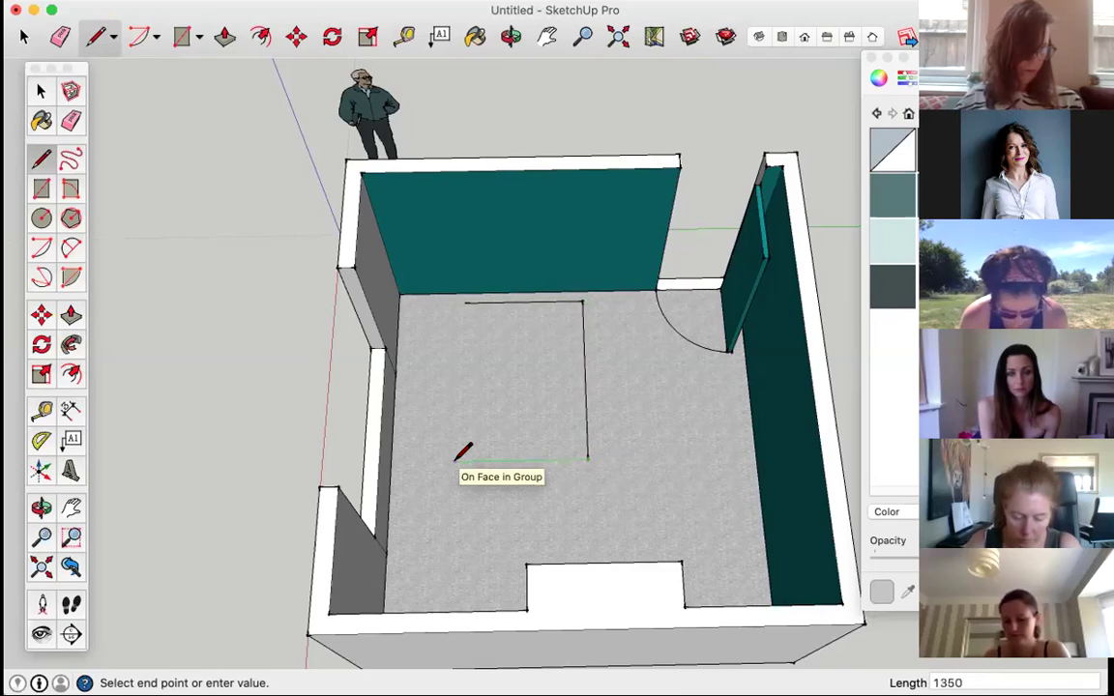
{"action": "key", "text": "Return"}
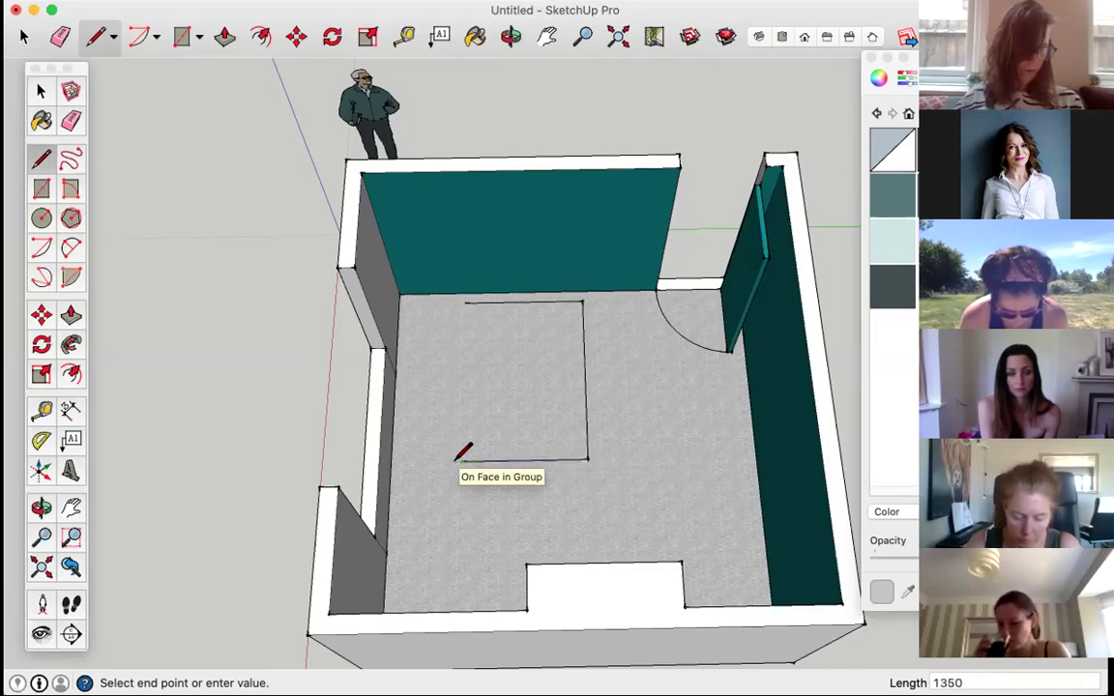
{"action": "left_click", "coordinate": [465, 302]}
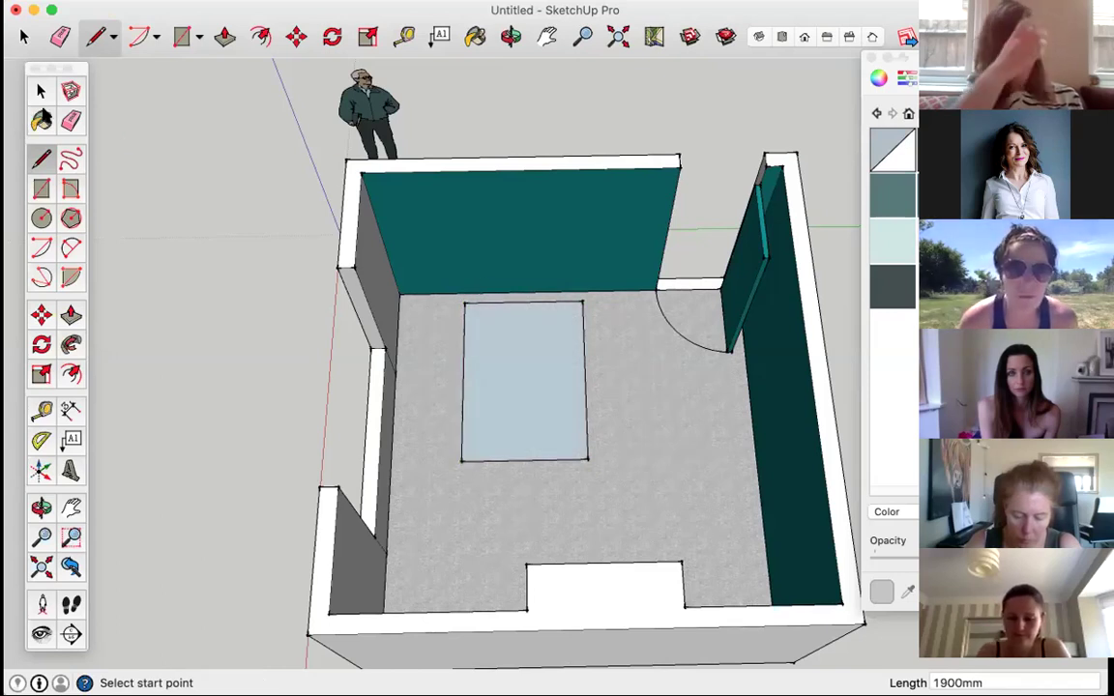
{"action": "key", "text": "space"}
Step: Make a group from the floor rectangle's face and its edges
{"action": "mouse_move", "coordinate": [584, 410]}
{"action": "middle_mouse_down"}
{"action": "mouse_move", "coordinate": [631, 406]}
{"action": "mouse_move", "coordinate": [624, 415]}
{"action": "middle_mouse_up"}
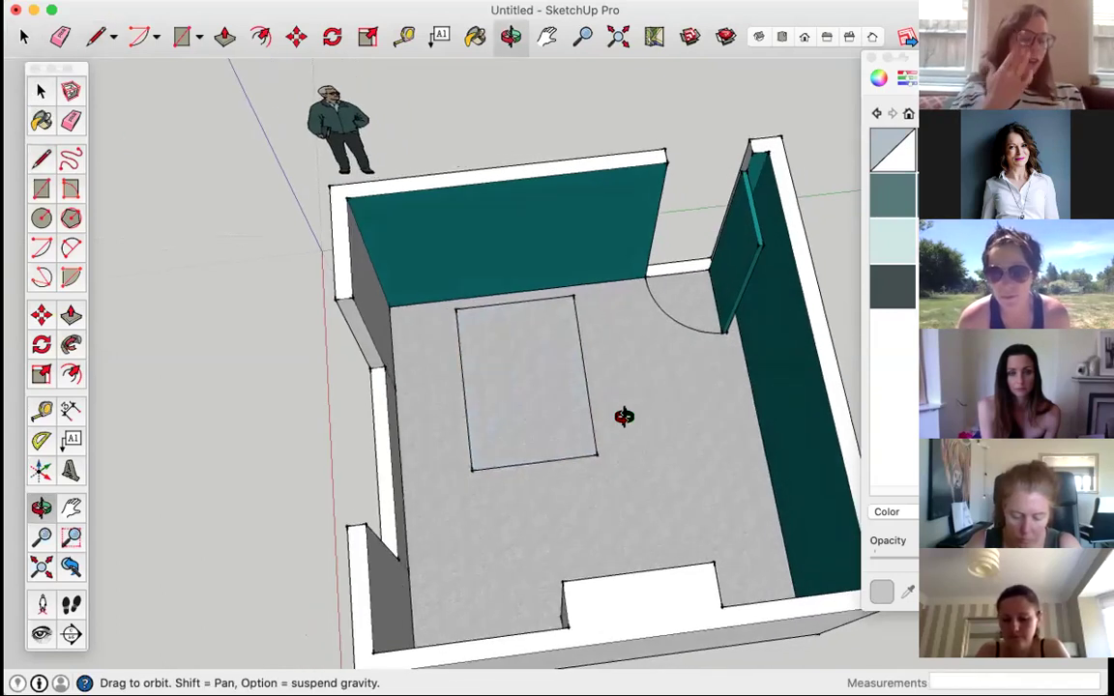
{"action": "middle_click_drag", "start_coordinate": [741, 300], "coordinate": [774, 326]}
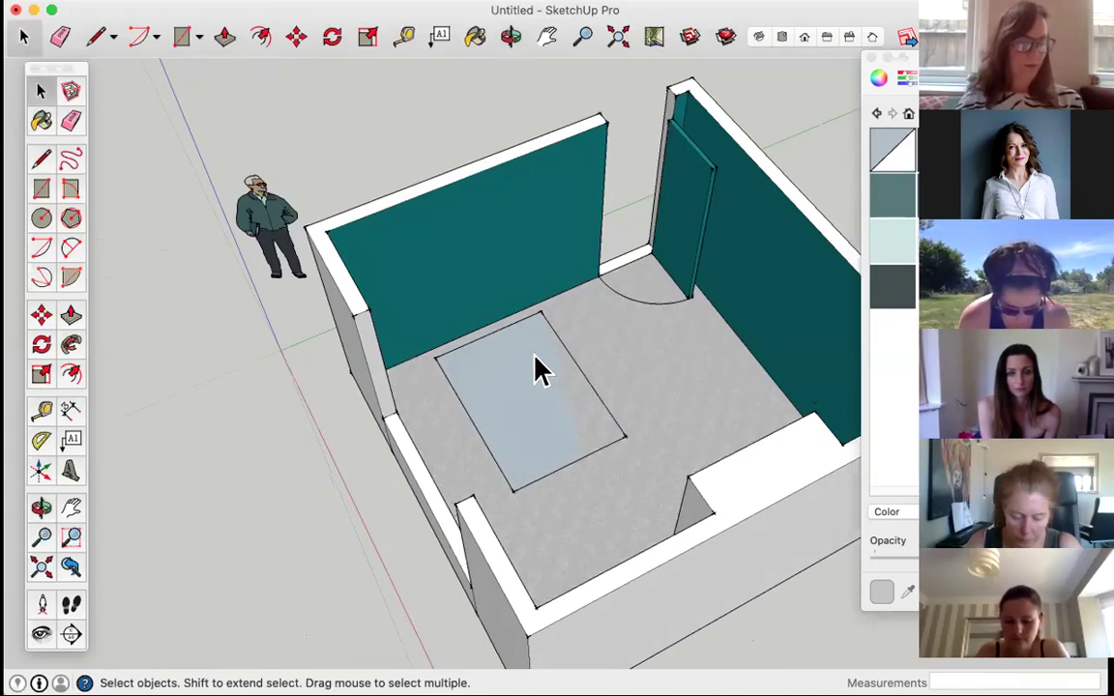
{"action": "left_click", "coordinate": [539, 371]}
{"action": "right_click", "coordinate": [538, 354]}
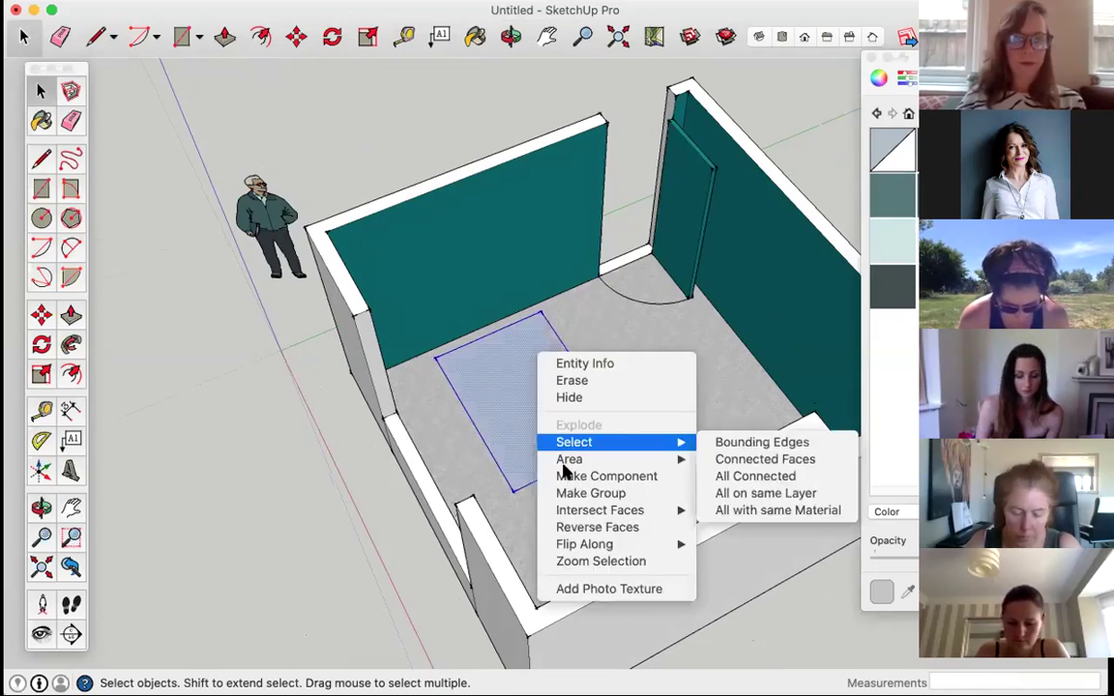
{"action": "left_click", "coordinate": [574, 495]}
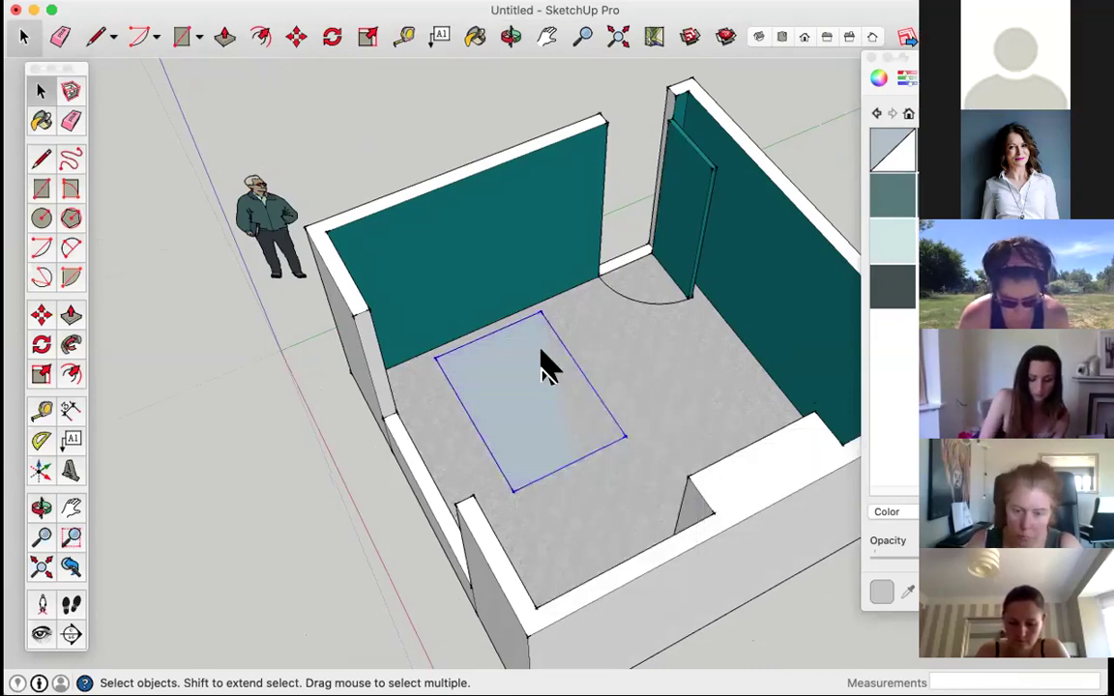
Step: Open the footprint group on the floor, Push/Pull its face up 500 mm into a box and leave the group
{"action": "scroll", "coordinate": [541, 360], "scroll_direction": "down", "scroll_amount": 3}
{"action": "scroll", "coordinate": [543, 358], "scroll_direction": "up", "scroll_amount": 4}
{"action": "scroll", "coordinate": [530, 373], "scroll_direction": "down", "scroll_amount": 3}
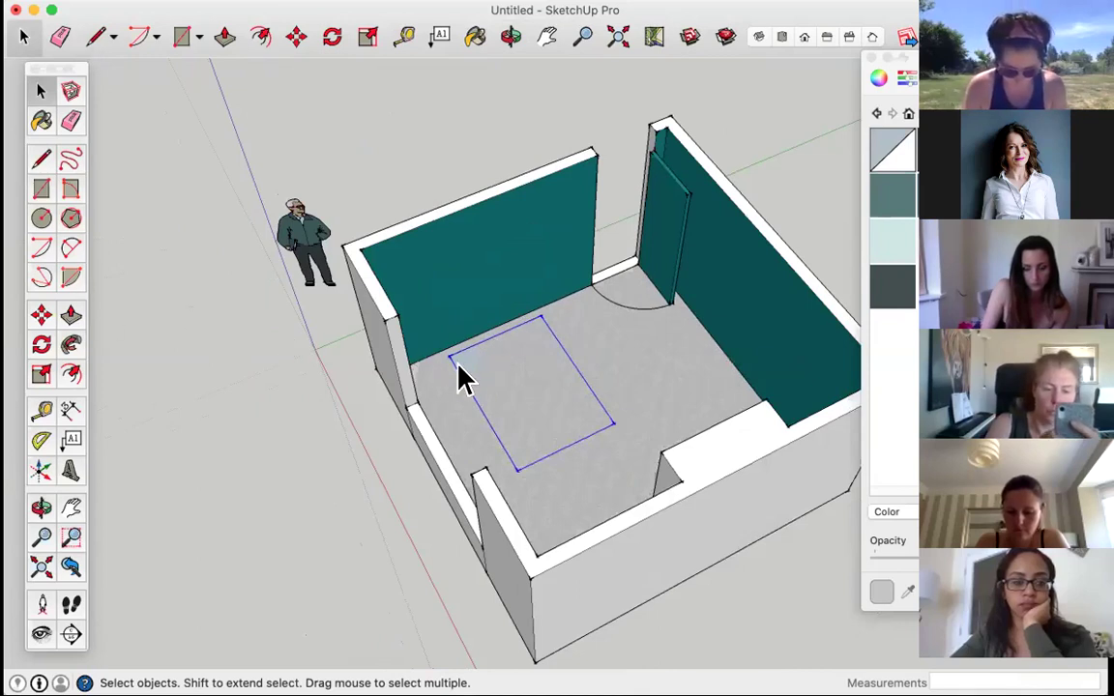
{"action": "double_click", "coordinate": [493, 372]}
{"action": "left_click", "coordinate": [71, 315]}
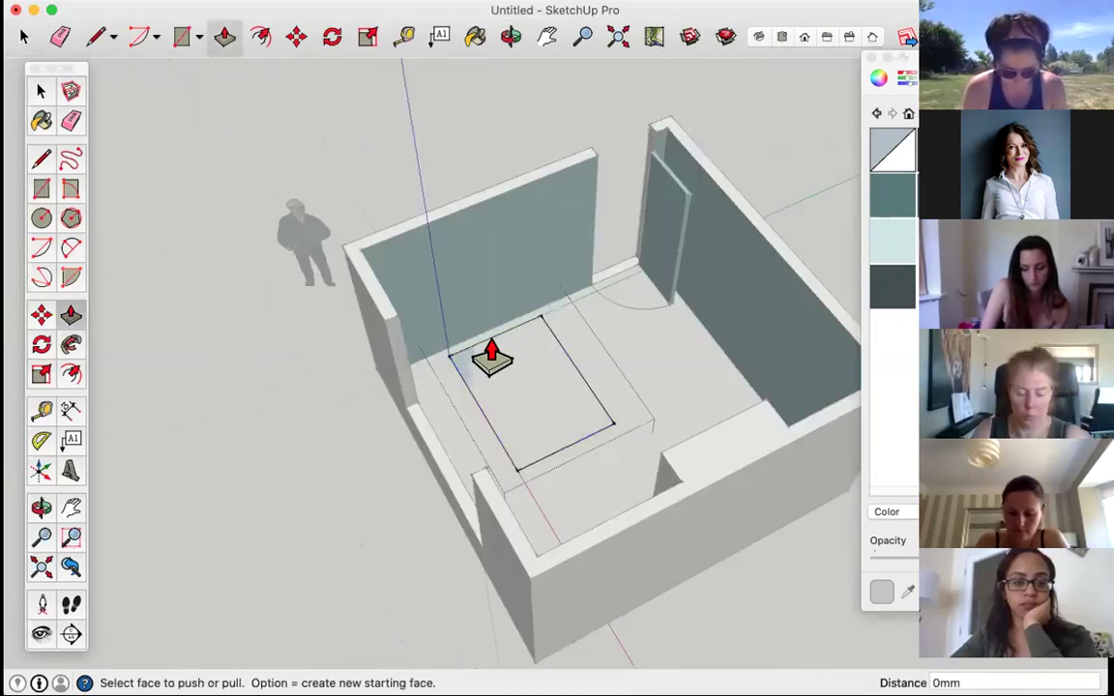
{"action": "left_click", "coordinate": [513, 387]}
{"action": "type", "text": "500"}
{"action": "key", "text": "Return"}
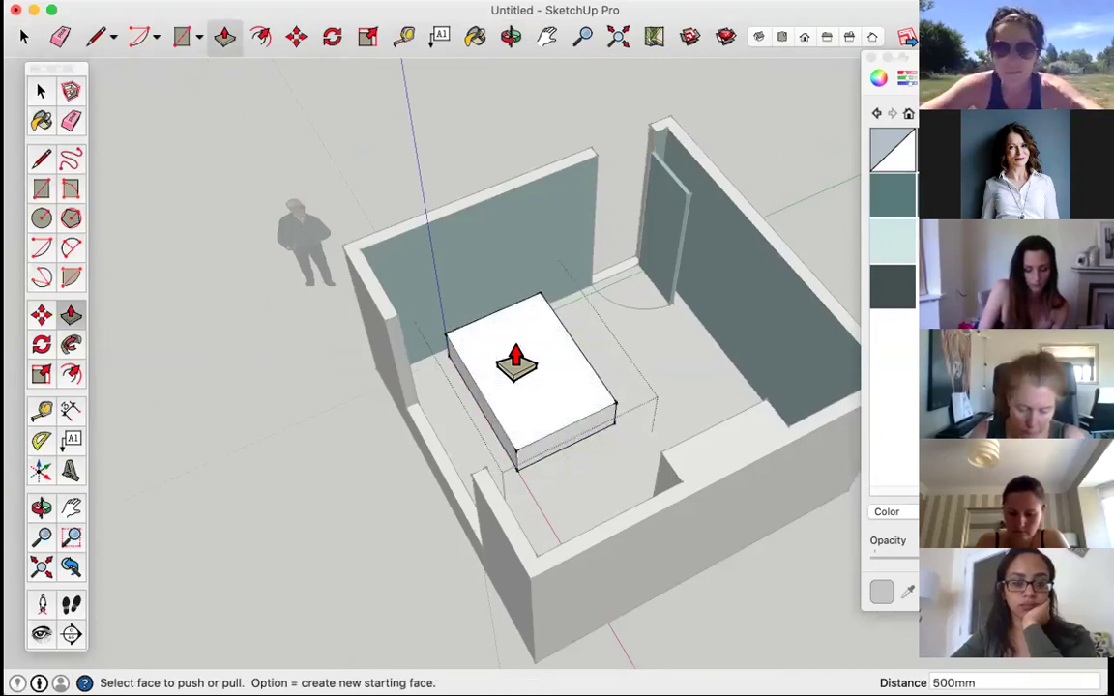
{"action": "left_click", "coordinate": [40, 90]}
{"action": "left_click", "coordinate": [374, 136]}
Step: Close the materials palette and search the component library for bed and bedding models
{"action": "middle_click_drag", "start_coordinate": [622, 281], "coordinate": [380, 343]}
{"action": "mouse_move", "coordinate": [828, 330]}
{"action": "middle_mouse_down"}
{"action": "mouse_move", "coordinate": [758, 323]}
{"action": "mouse_move", "coordinate": [838, 301]}
{"action": "middle_mouse_up"}
{"action": "mouse_move", "coordinate": [514, 358]}
{"action": "middle_mouse_down"}
{"action": "mouse_move", "coordinate": [634, 356]}
{"action": "mouse_move", "coordinate": [513, 335]}
{"action": "mouse_move", "coordinate": [629, 336]}
{"action": "middle_mouse_up"}
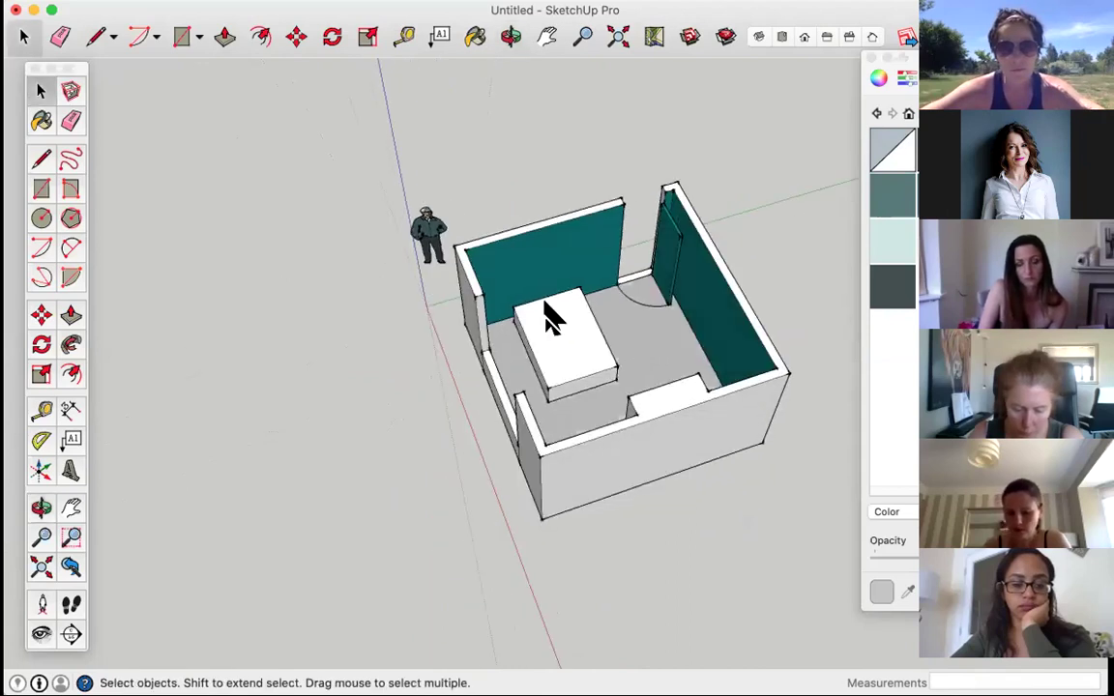
{"action": "scroll", "coordinate": [553, 316], "scroll_direction": "up", "scroll_amount": 3}
{"action": "scroll", "coordinate": [552, 316], "scroll_direction": "down", "scroll_amount": 3}
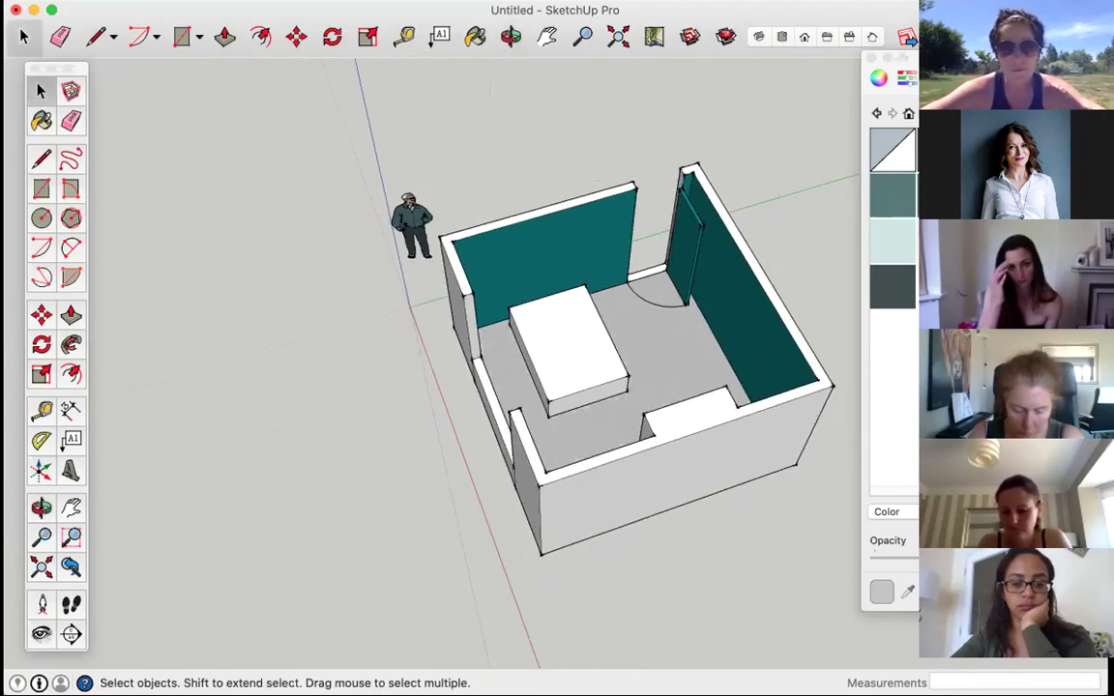
{"action": "left_click", "coordinate": [872, 59]}
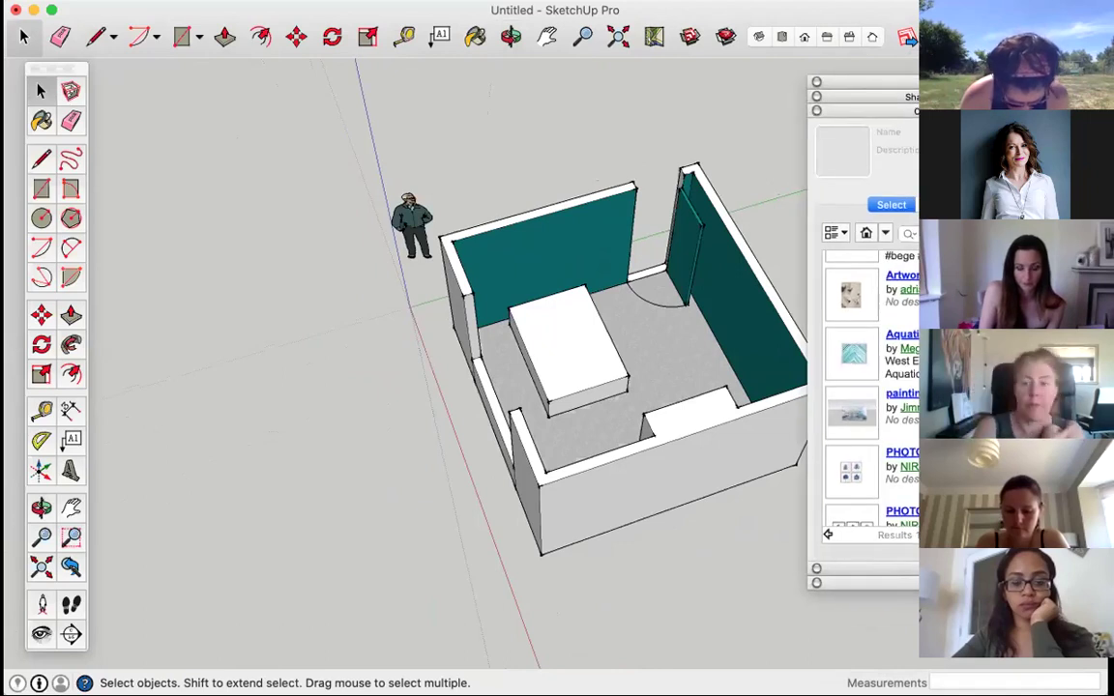
{"action": "left_click", "coordinate": [910, 233]}
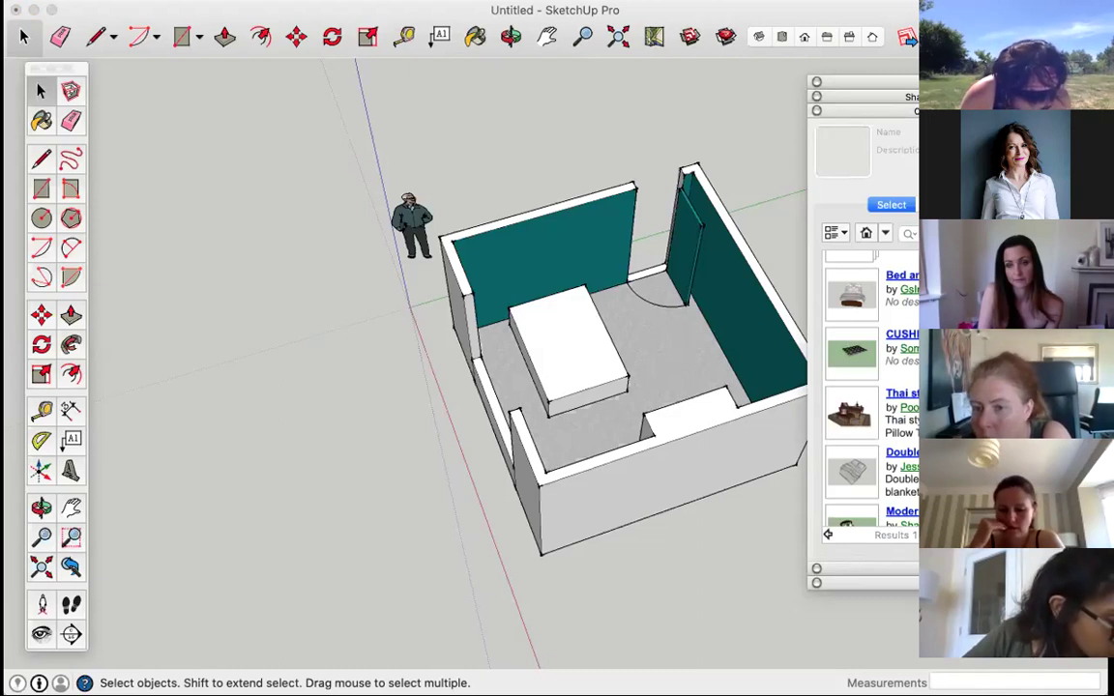
Step: Choose the bed model with pillows and a throw from the search results and place it on the ground outside the room
{"action": "scroll", "coordinate": [870, 387], "scroll_direction": "down", "scroll_amount": 2}
{"action": "scroll", "coordinate": [871, 387], "scroll_direction": "down", "scroll_amount": 5}
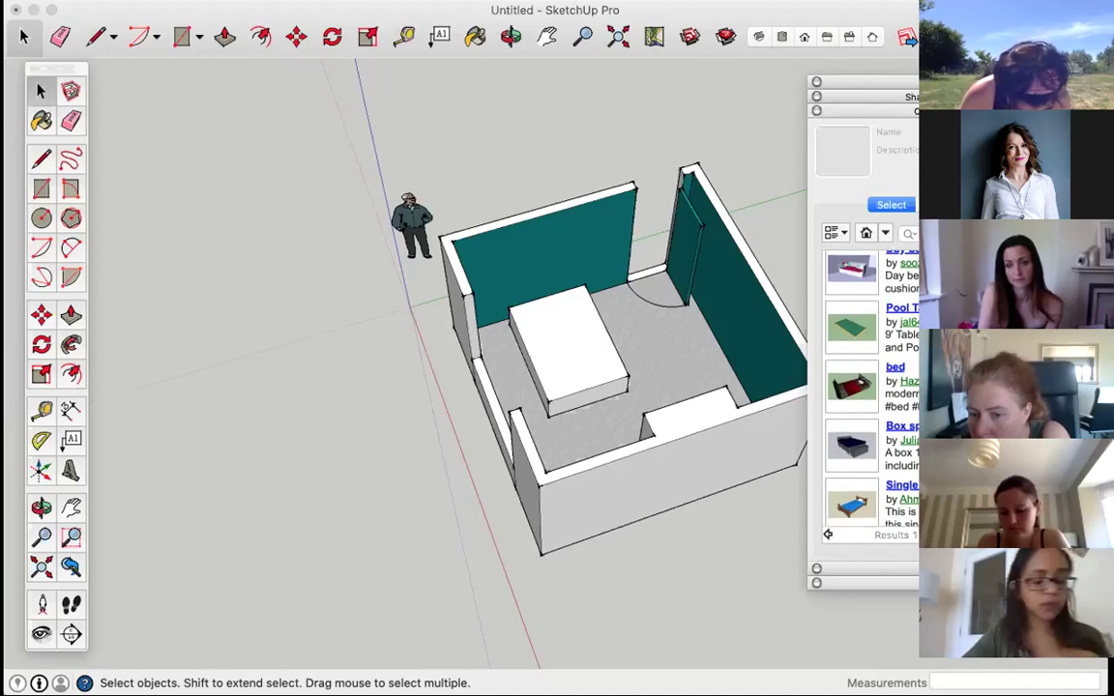
{"action": "scroll", "coordinate": [870, 387], "scroll_direction": "up", "scroll_amount": 5}
{"action": "scroll", "coordinate": [870, 387], "scroll_direction": "up", "scroll_amount": 2}
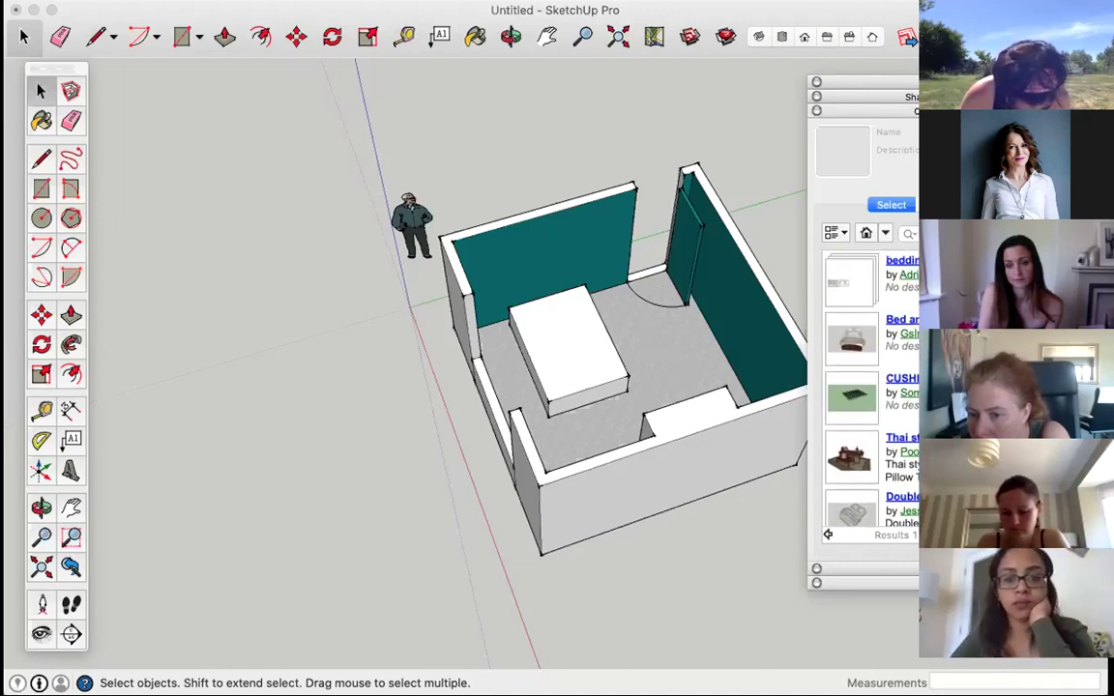
{"action": "left_click", "coordinate": [852, 337]}
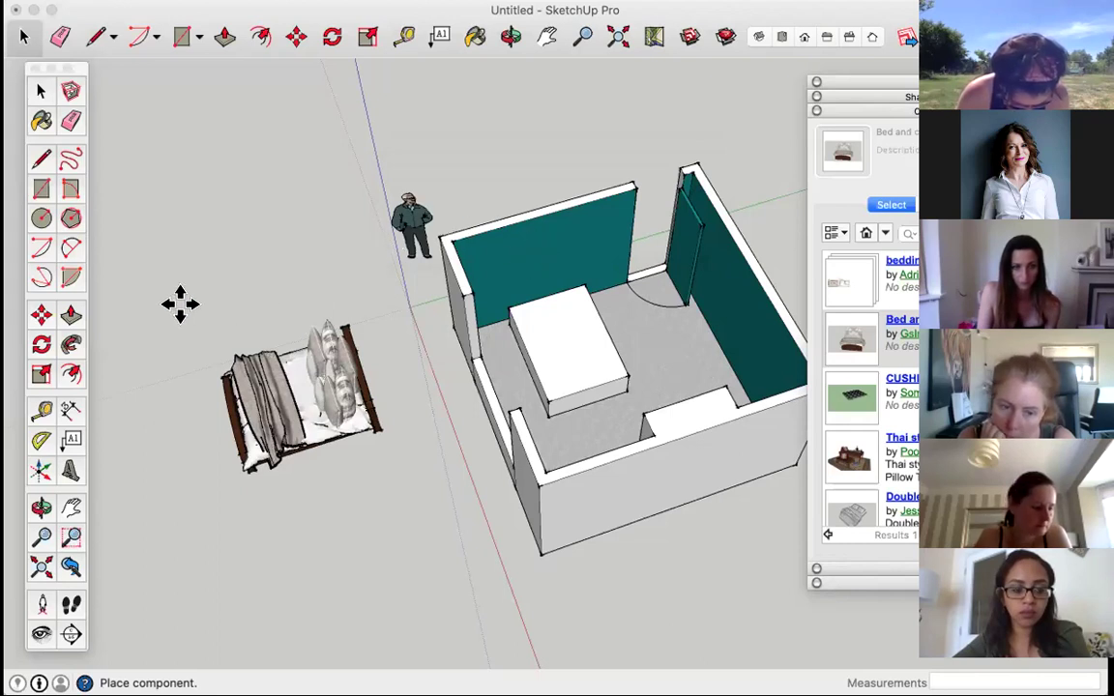
{"action": "left_click", "coordinate": [254, 331]}
Step: Examine the placed bed model beside the room from a lower angle and up close
{"action": "key", "text": "m"}
{"action": "middle_click_drag", "start_coordinate": [241, 319], "coordinate": [291, 333]}
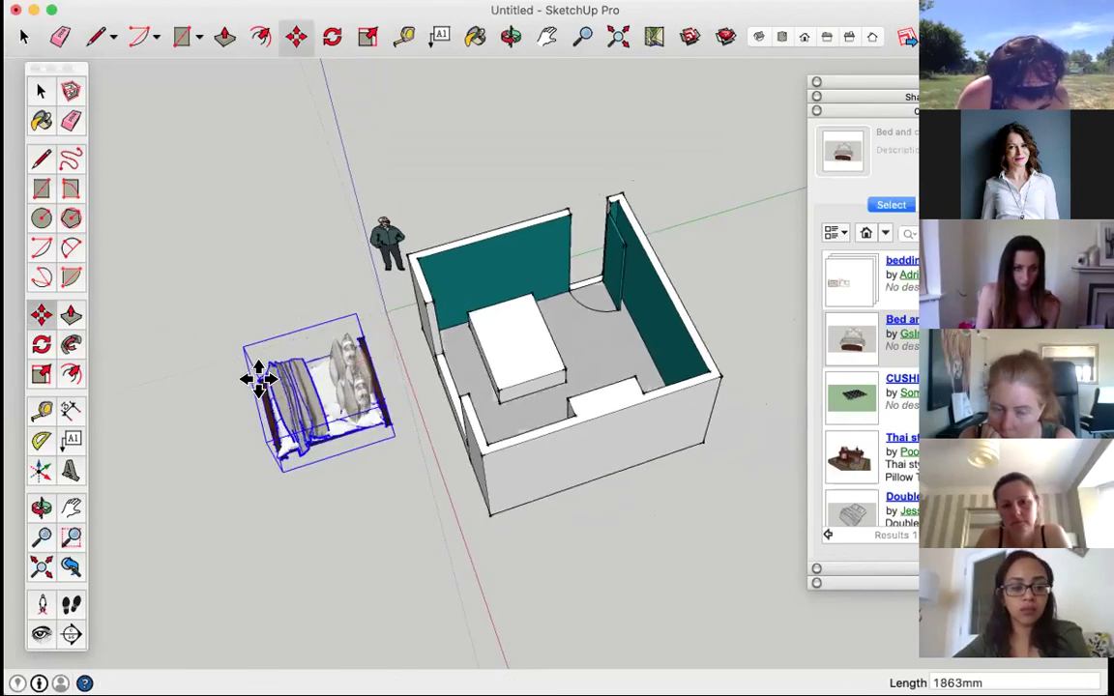
{"action": "middle_click_drag", "start_coordinate": [273, 373], "coordinate": [430, 236]}
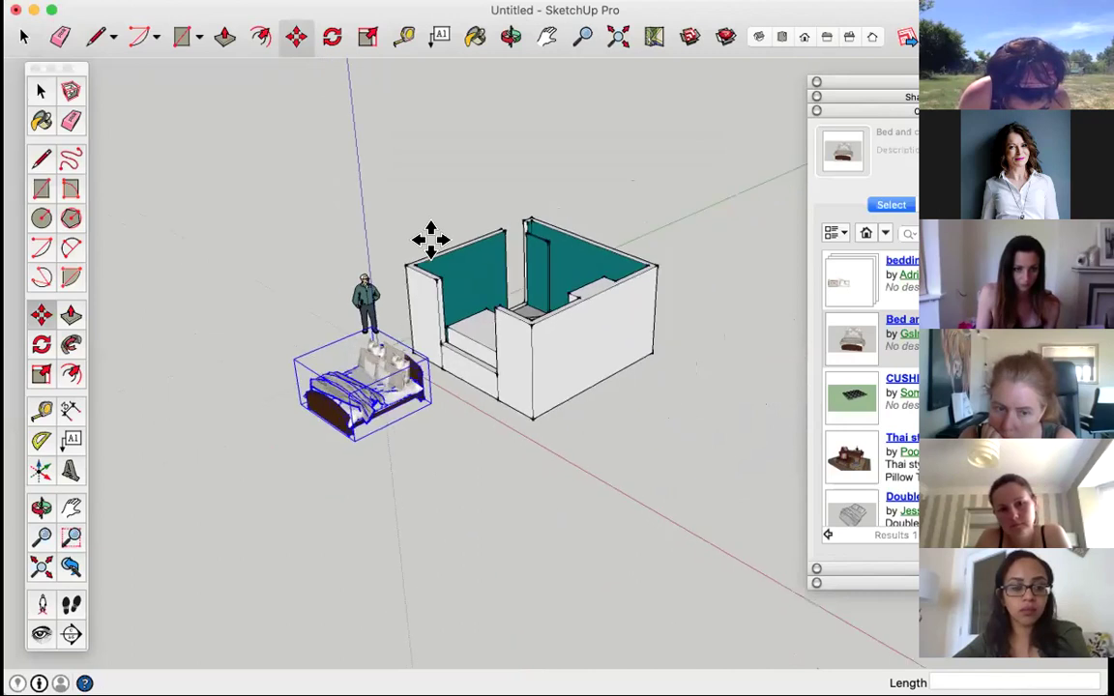
{"action": "scroll", "coordinate": [373, 318], "scroll_direction": "down", "scroll_amount": 2}
{"action": "scroll", "coordinate": [361, 343], "scroll_direction": "up", "scroll_amount": 3}
{"action": "scroll", "coordinate": [386, 324], "scroll_direction": "down", "scroll_amount": 2}
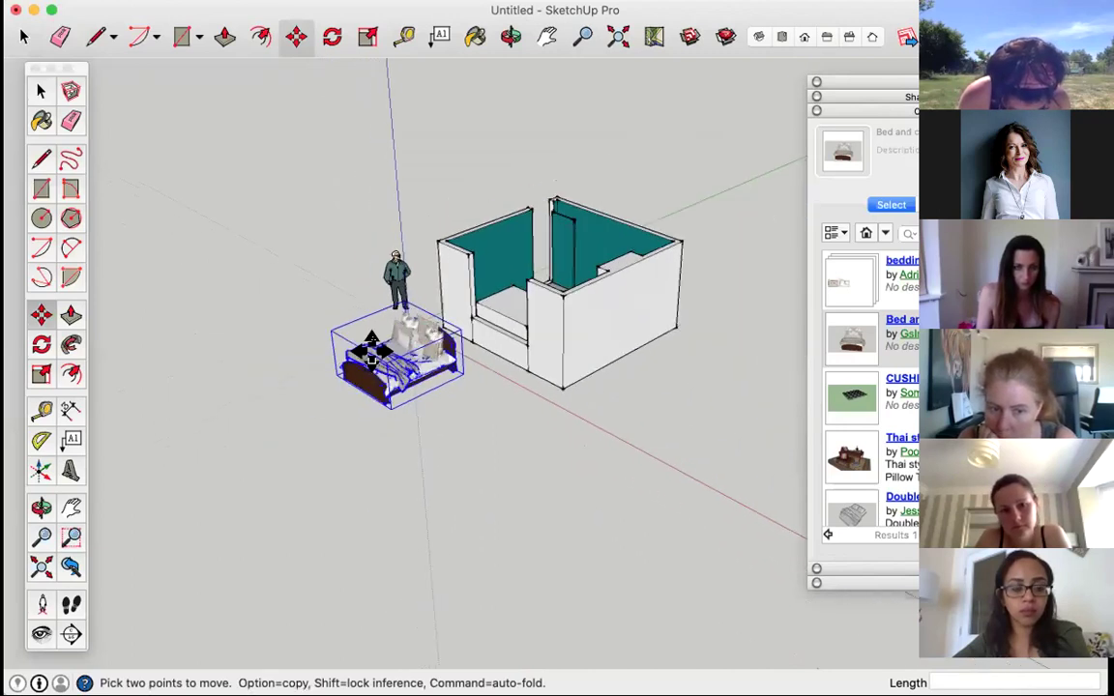
{"action": "scroll", "coordinate": [371, 353], "scroll_direction": "up", "scroll_amount": 5}
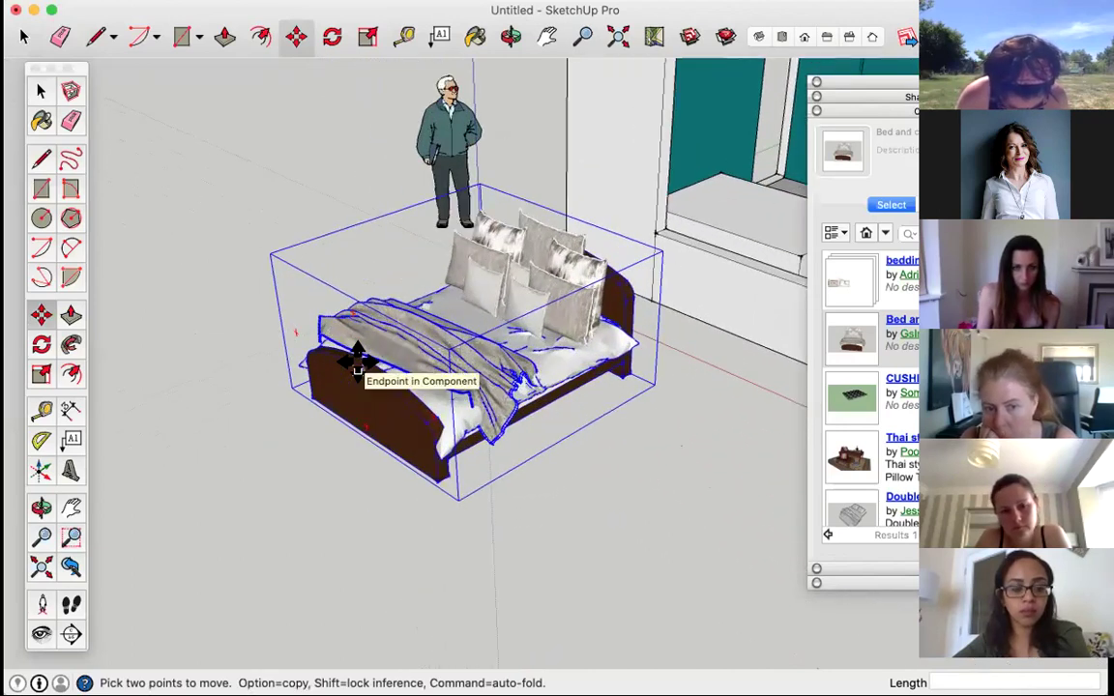
{"action": "left_click", "coordinate": [40, 90]}
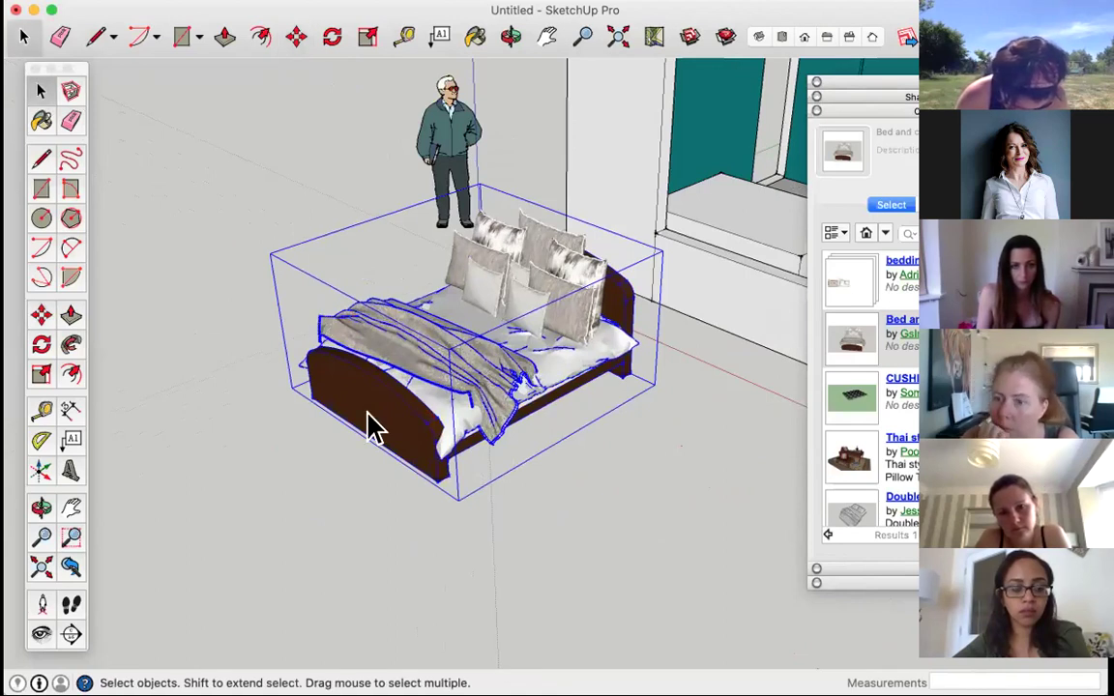
{"action": "scroll", "coordinate": [453, 313], "scroll_direction": "down", "scroll_amount": 6}
{"action": "scroll", "coordinate": [444, 367], "scroll_direction": "up", "scroll_amount": 2}
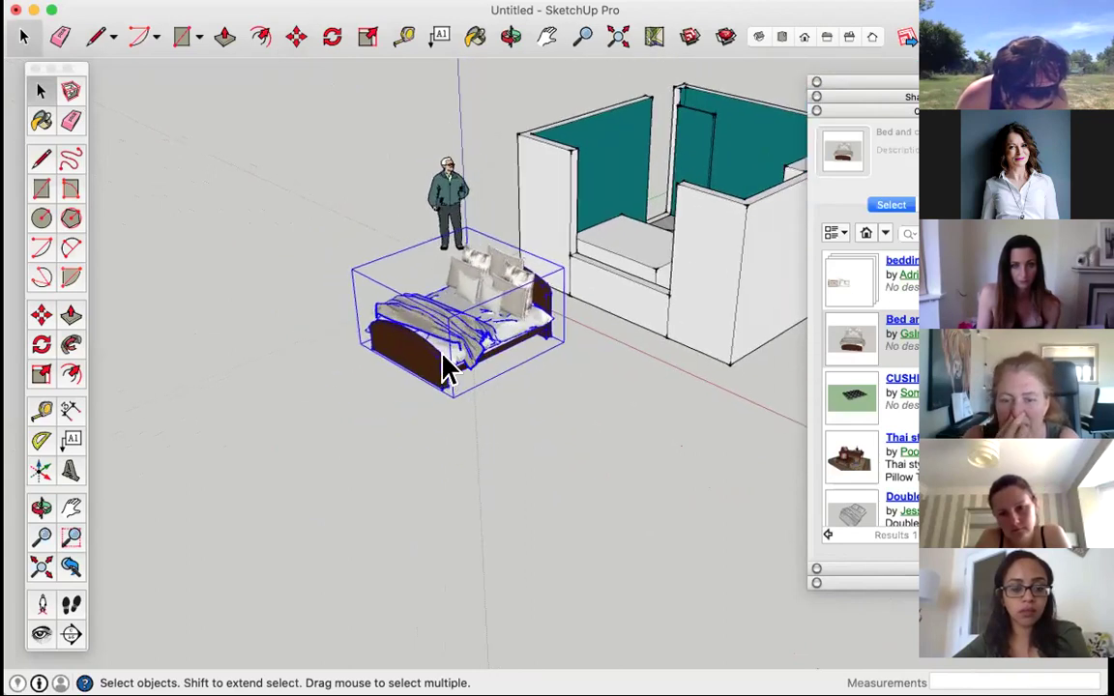
{"action": "scroll", "coordinate": [445, 367], "scroll_direction": "up", "scroll_amount": 2}
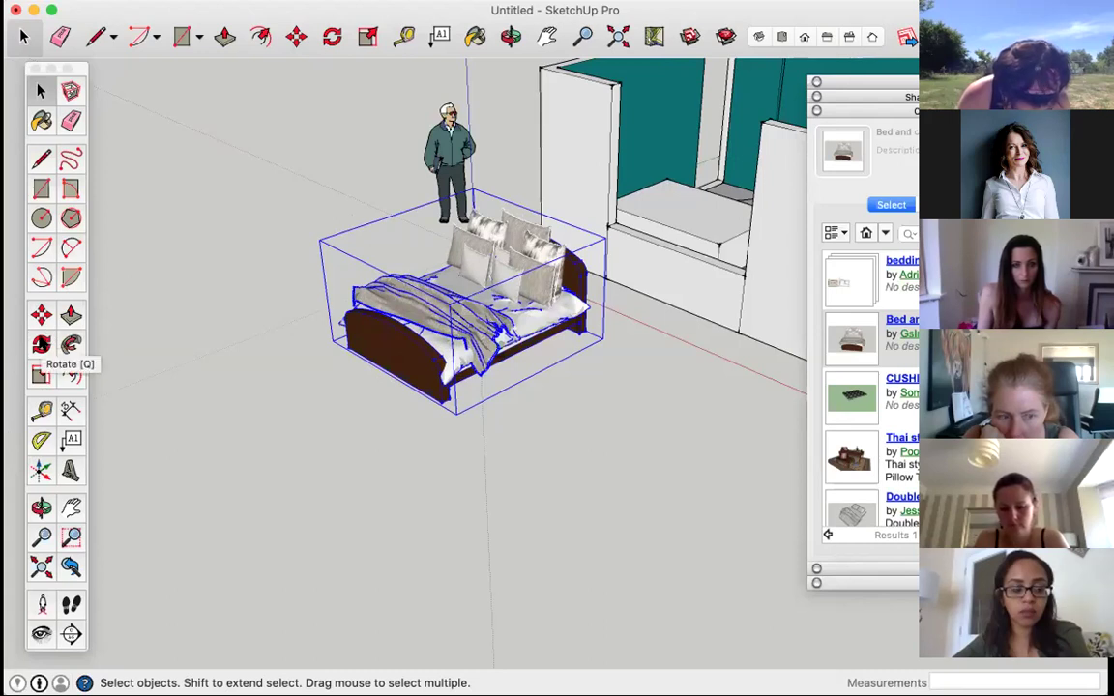
Step: Rotate the bed about 94 degrees on the ground plane around its near footboard corner
{"action": "left_click", "coordinate": [42, 345]}
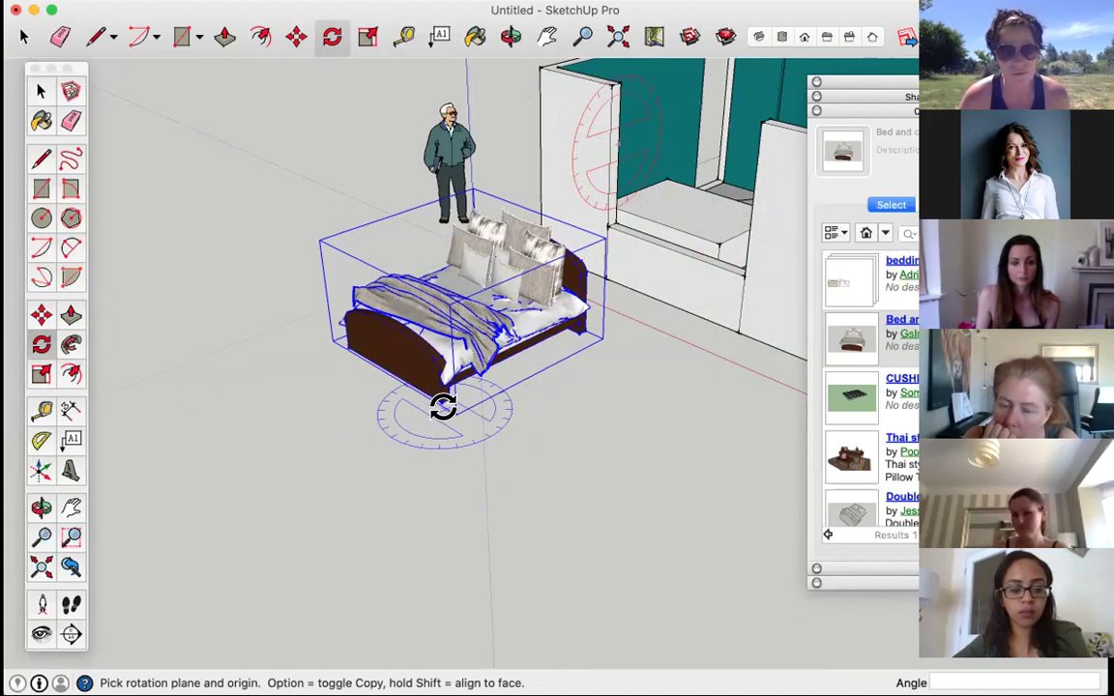
{"action": "left_click", "coordinate": [443, 409]}
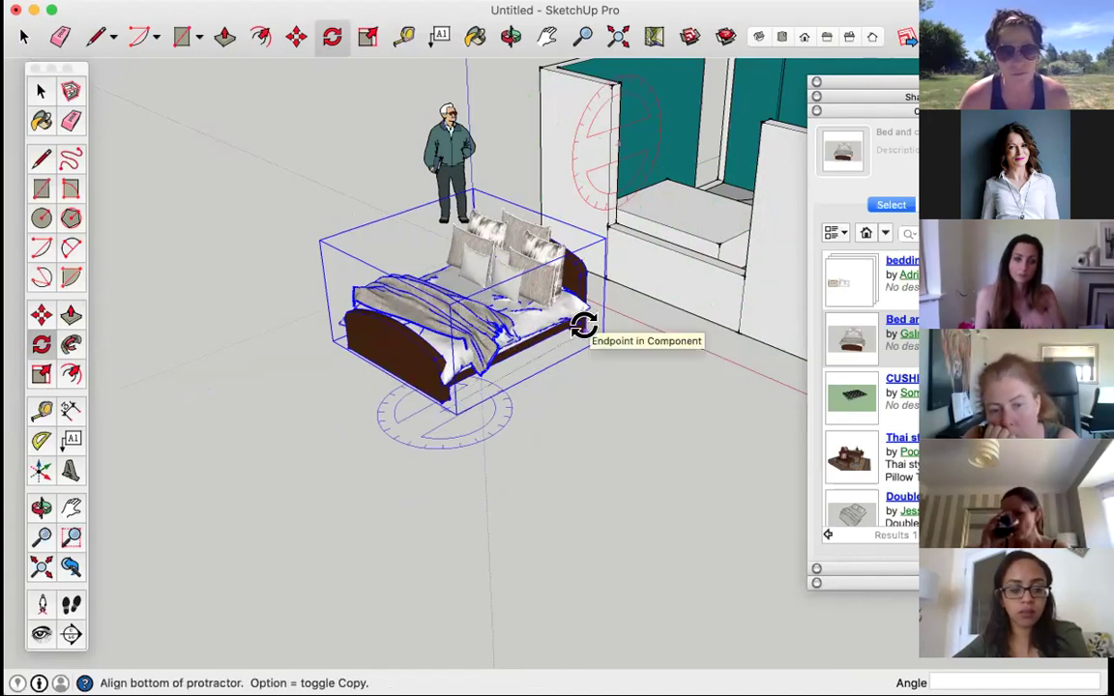
{"action": "left_click", "coordinate": [571, 309]}
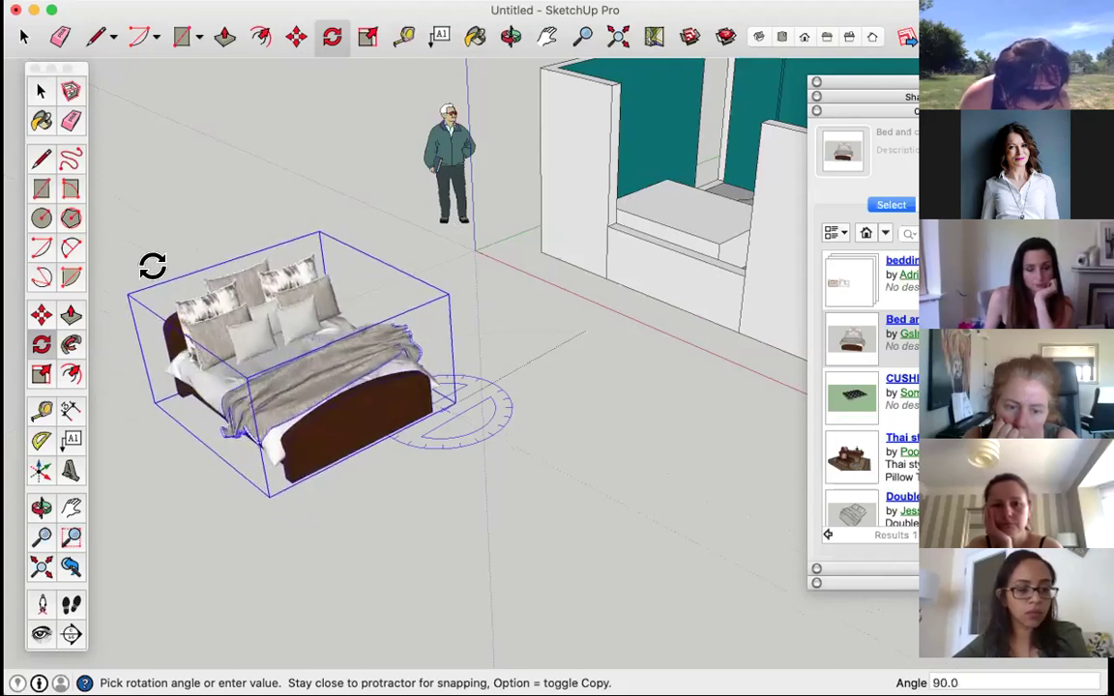
{"action": "scroll", "coordinate": [147, 273], "scroll_direction": "down", "scroll_amount": 2}
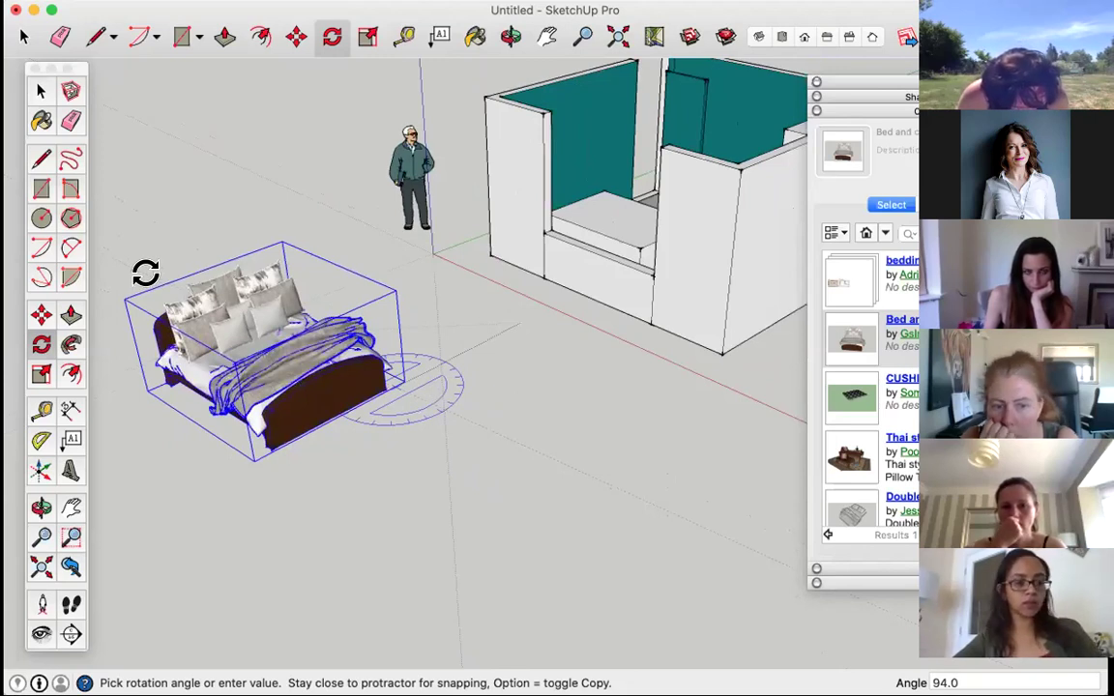
{"action": "left_click", "coordinate": [193, 250]}
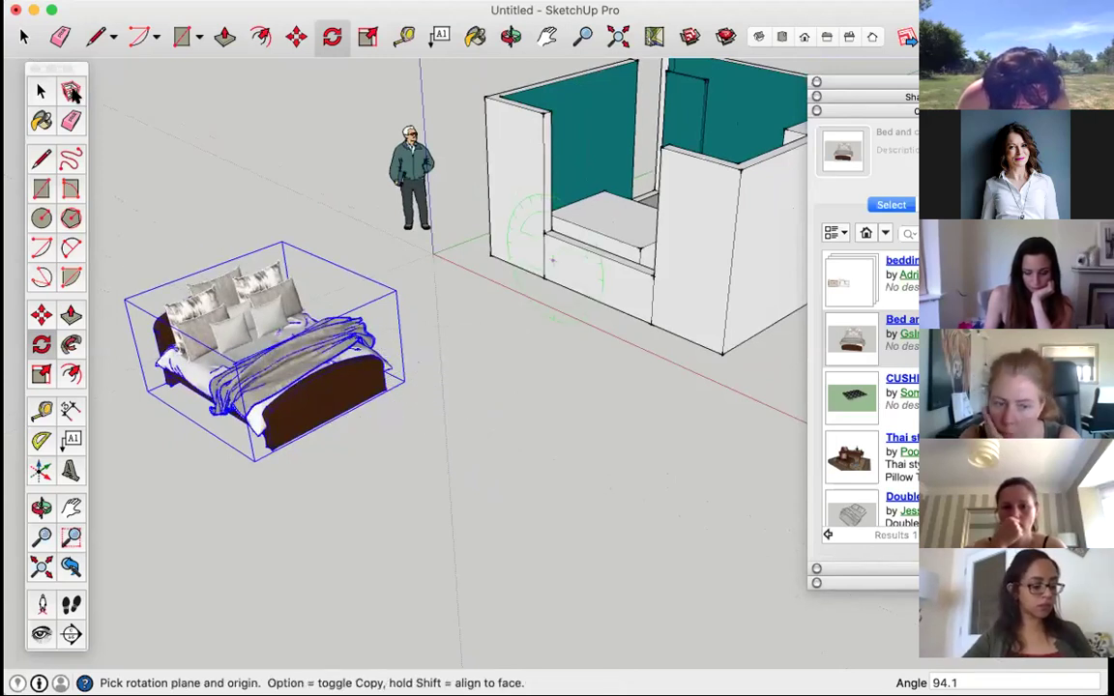
{"action": "left_click", "coordinate": [41, 92]}
Step: Examine the rotated bed's wooden frame and bedding up close and at its size next to the room
{"action": "scroll", "coordinate": [280, 340], "scroll_direction": "down", "scroll_amount": 3}
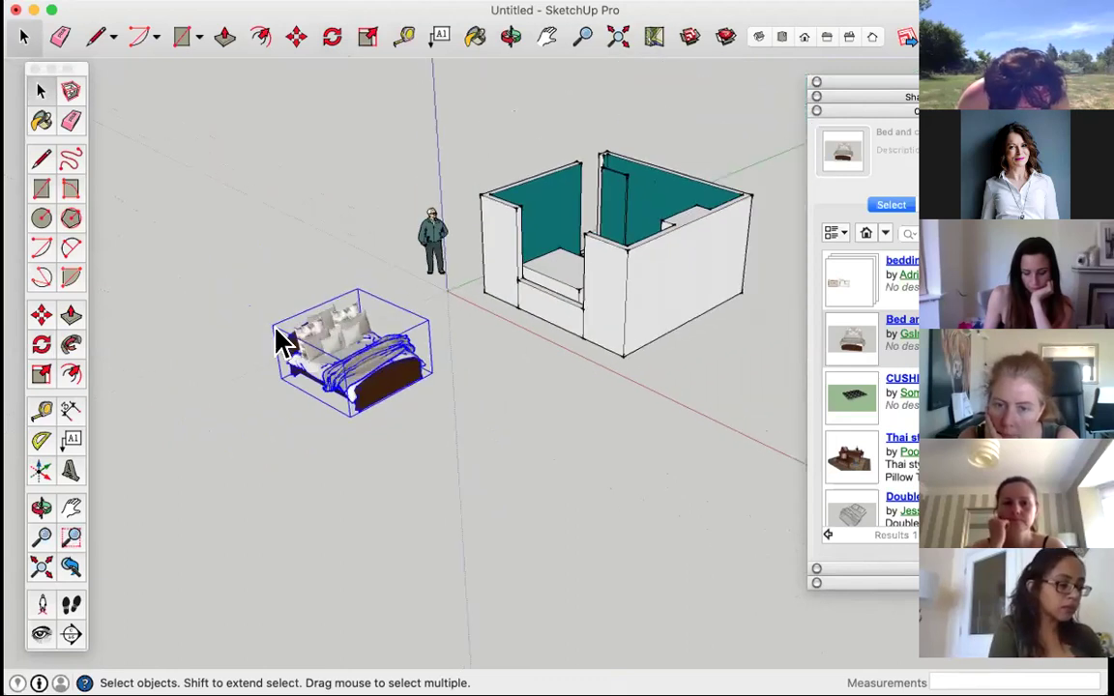
{"action": "scroll", "coordinate": [397, 367], "scroll_direction": "up", "scroll_amount": 6}
{"action": "scroll", "coordinate": [401, 370], "scroll_direction": "up", "scroll_amount": 2}
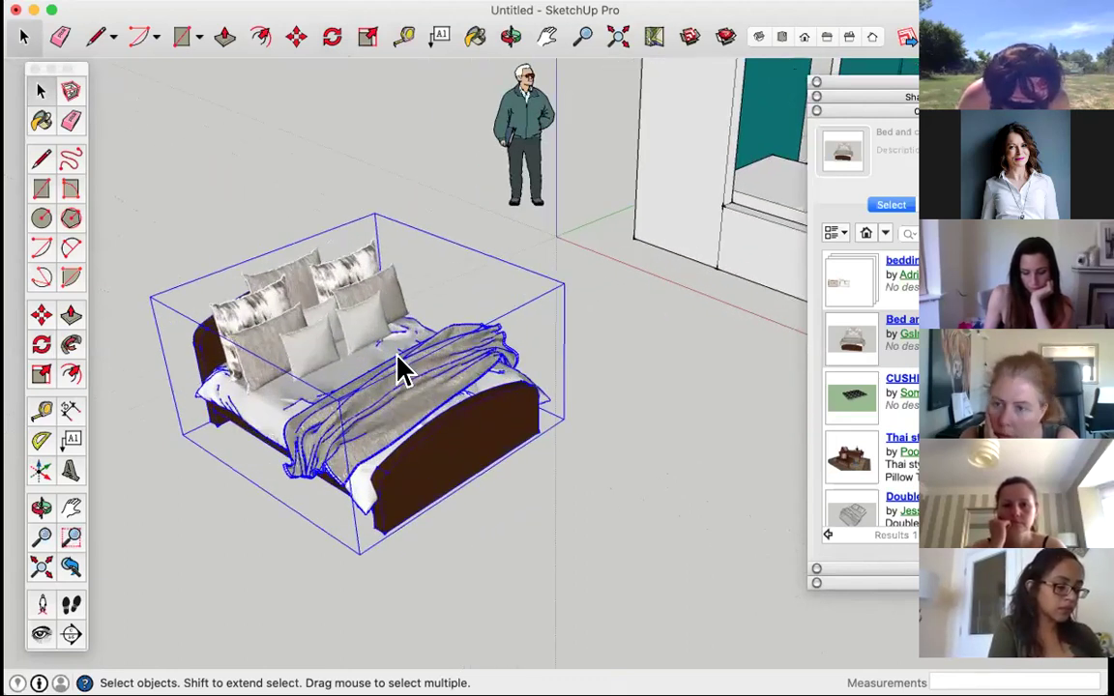
{"action": "scroll", "coordinate": [401, 369], "scroll_direction": "down", "scroll_amount": 3}
{"action": "scroll", "coordinate": [401, 370], "scroll_direction": "up", "scroll_amount": 2}
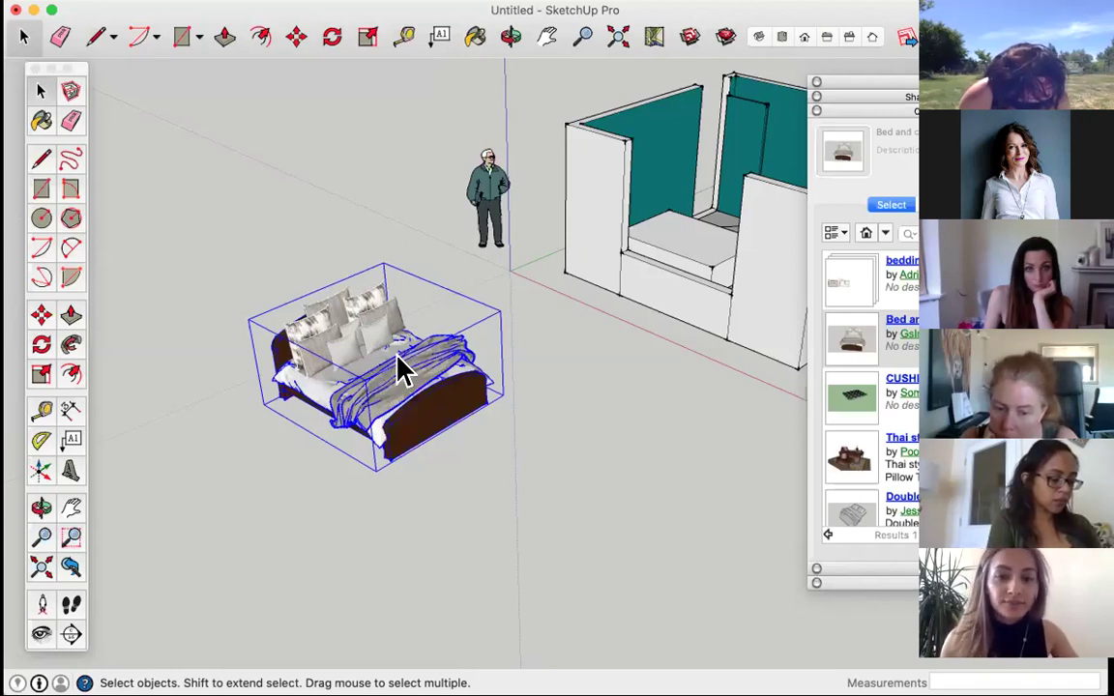
{"action": "scroll", "coordinate": [435, 416], "scroll_direction": "up", "scroll_amount": 2}
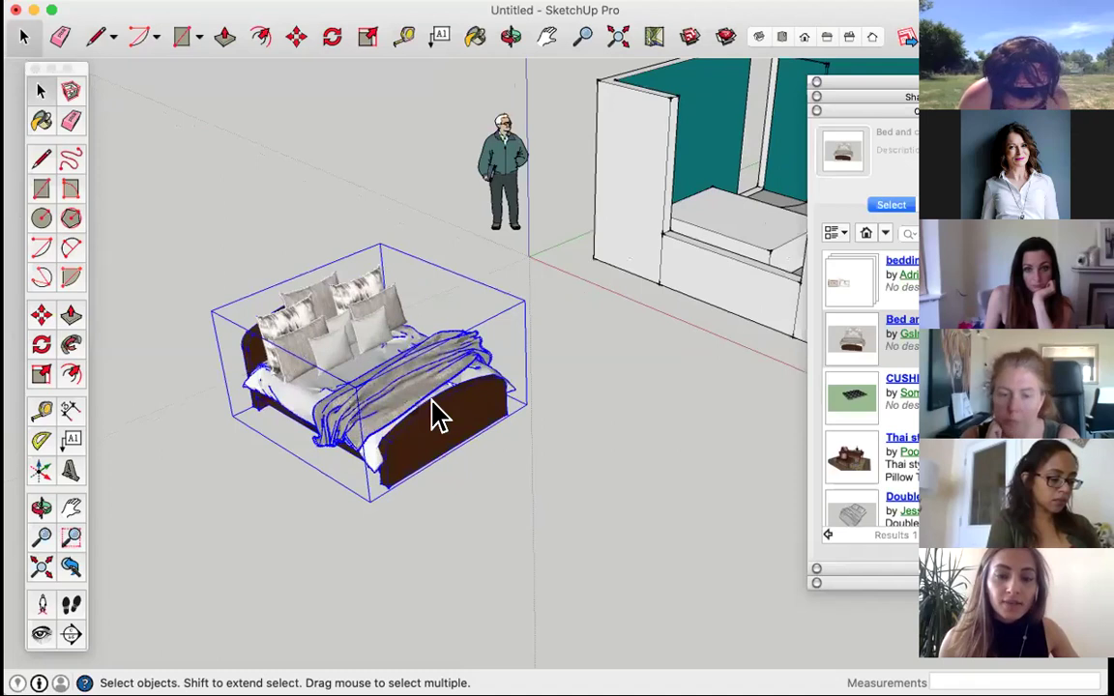
{"action": "scroll", "coordinate": [436, 416], "scroll_direction": "up", "scroll_amount": 2}
{"action": "scroll", "coordinate": [446, 437], "scroll_direction": "down", "scroll_amount": 2}
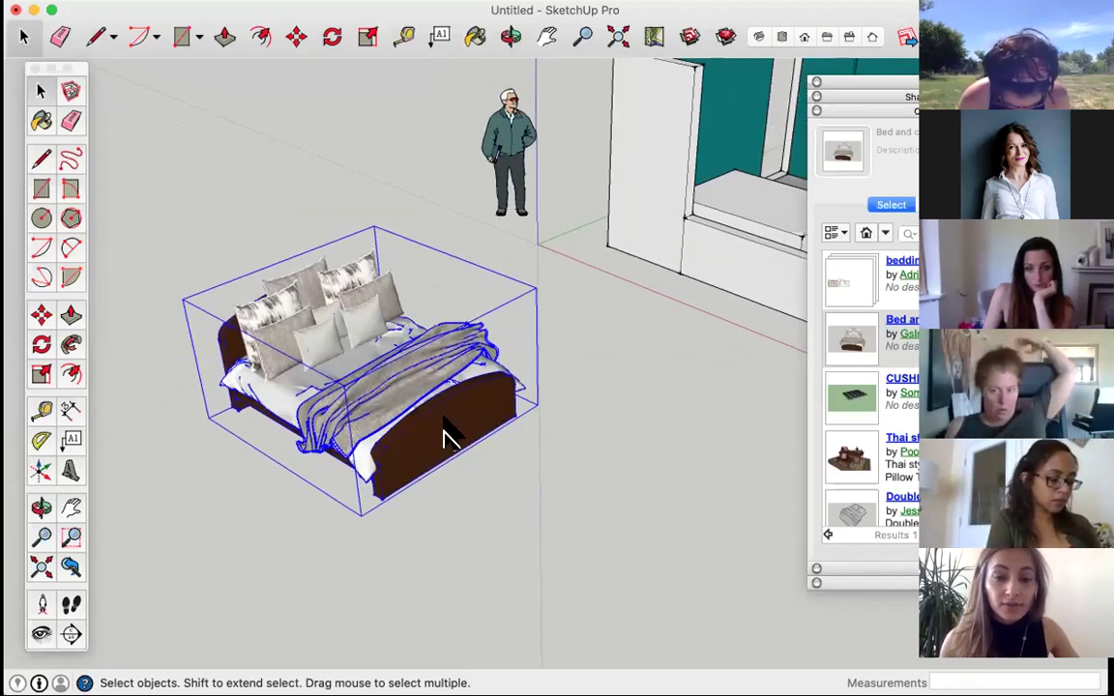
Step: Delete the brown wooden frame inside the bed component, keeping the bedding and pillows, and leave the component
{"action": "double_click", "coordinate": [445, 435]}
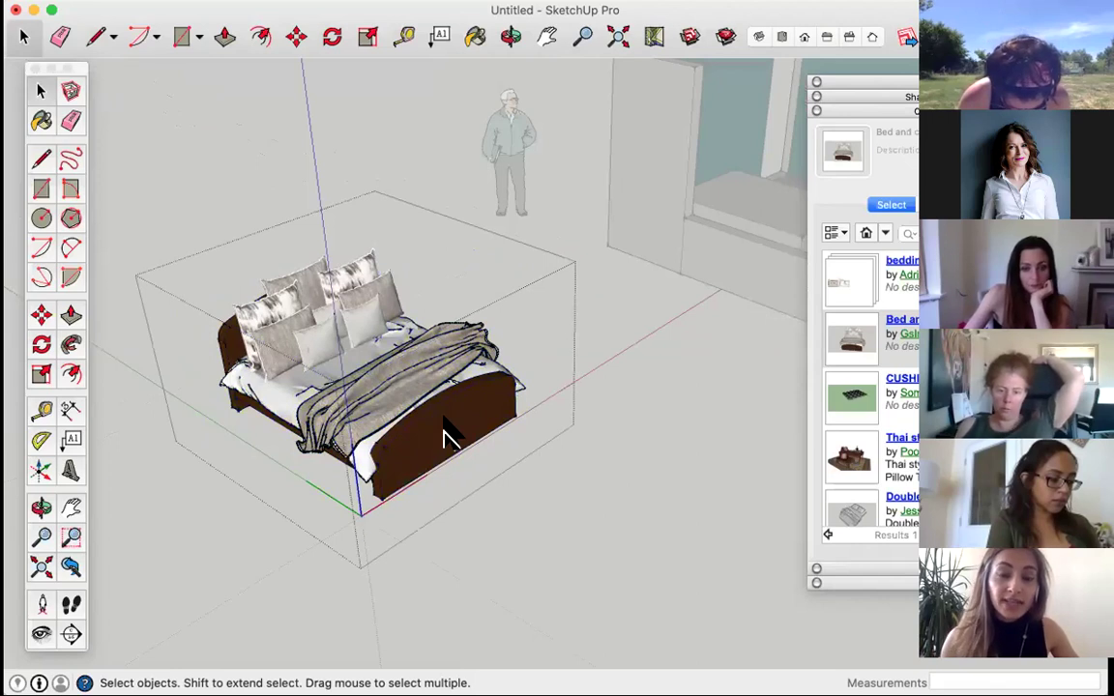
{"action": "left_click", "coordinate": [448, 438]}
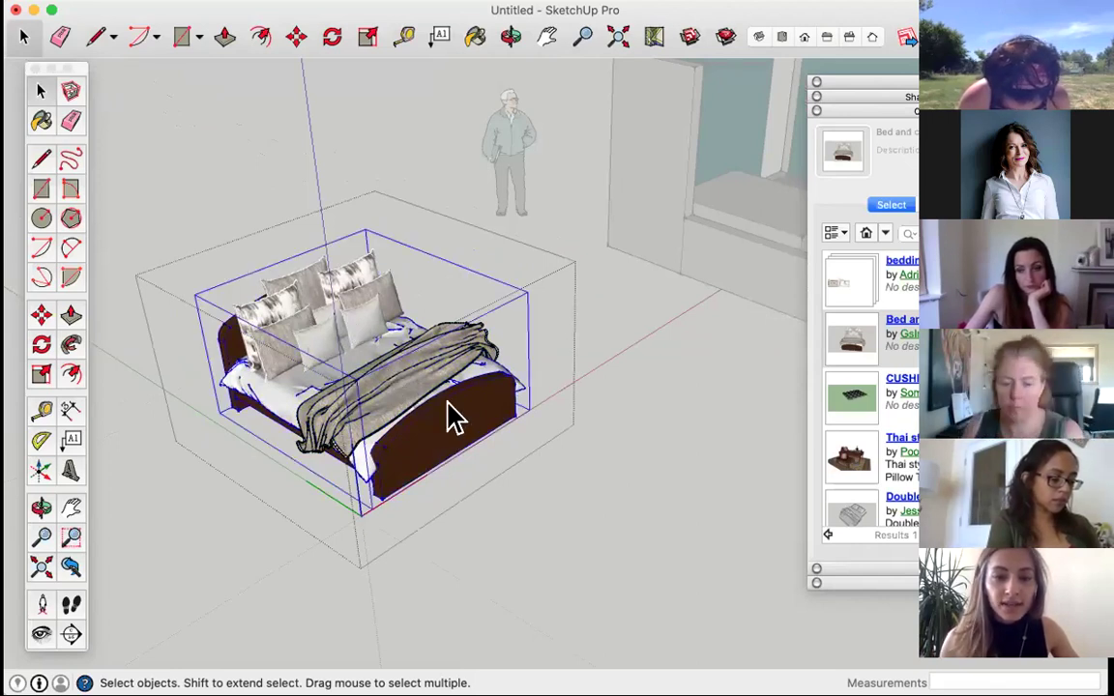
{"action": "middle_click_drag", "start_coordinate": [454, 418], "coordinate": [454, 417]}
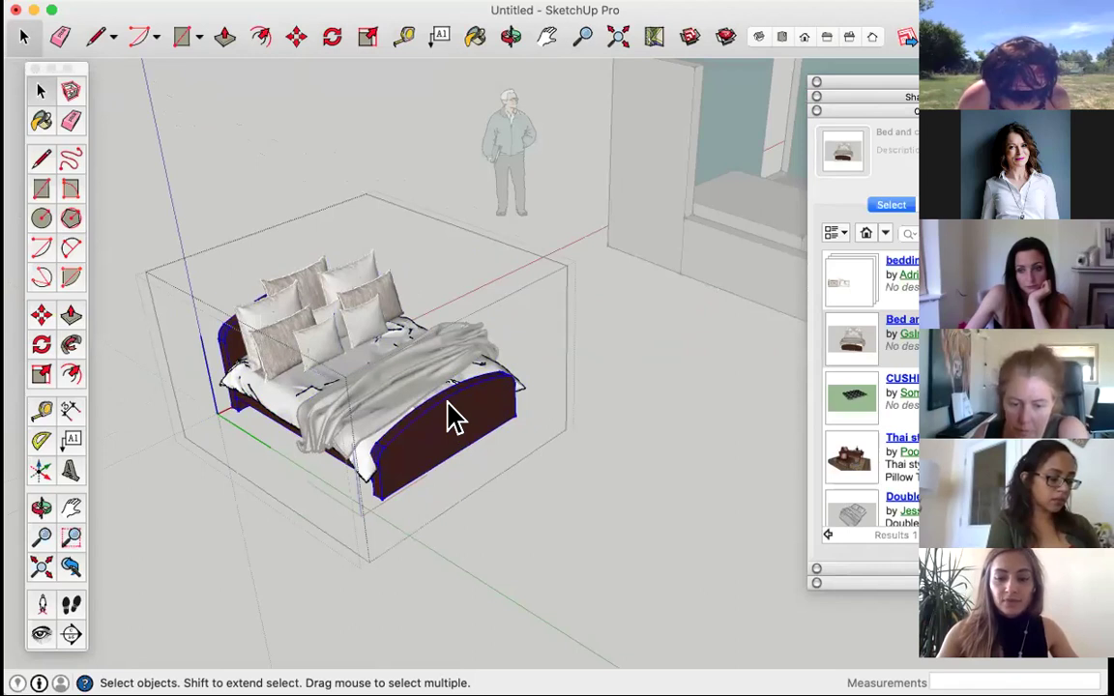
{"action": "key", "text": "Delete"}
{"action": "scroll", "coordinate": [455, 418], "scroll_direction": "down", "scroll_amount": 3}
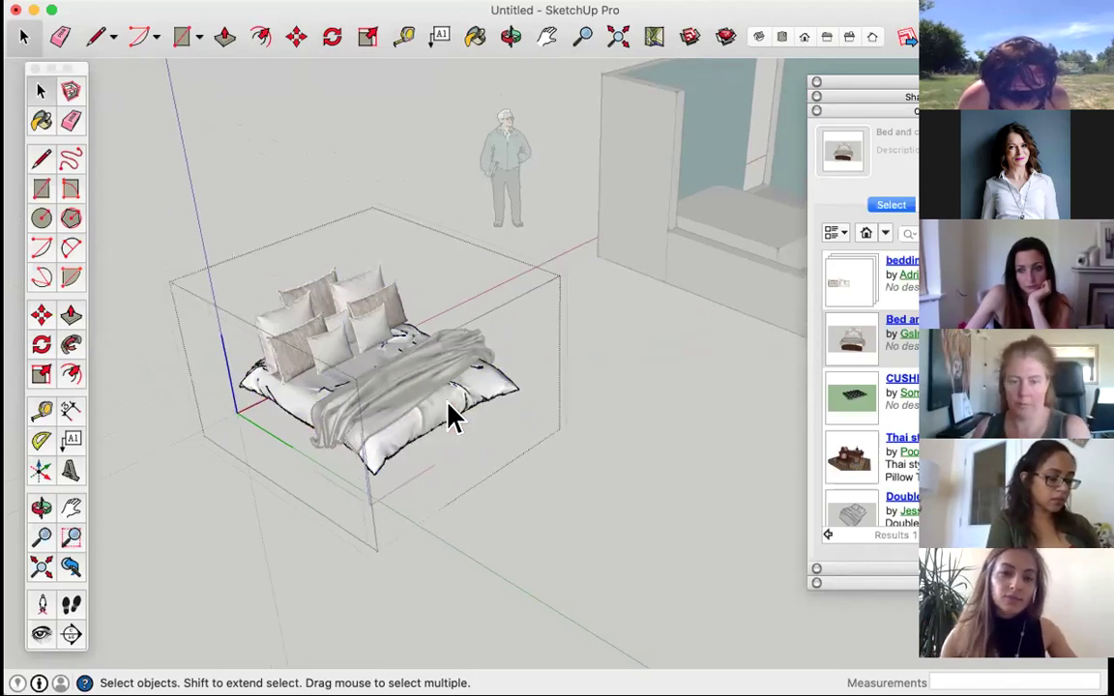
{"action": "middle_click_drag", "start_coordinate": [448, 415], "coordinate": [514, 437]}
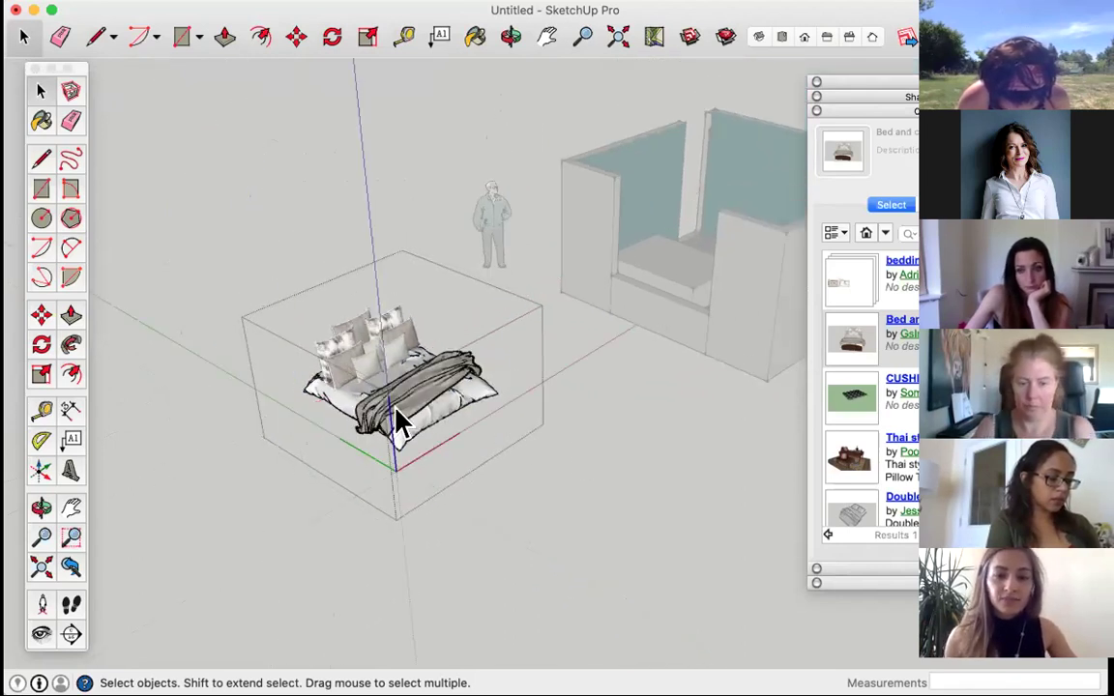
{"action": "left_click", "coordinate": [565, 449]}
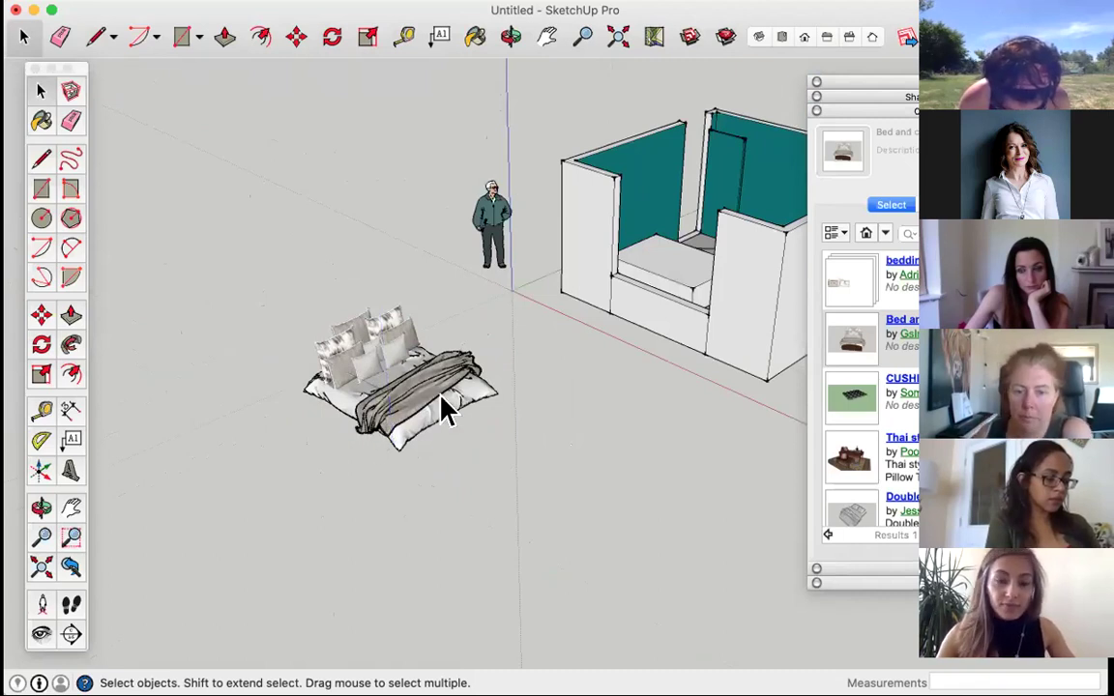
Step: Move the bedding component by its near bottom corner from the open ground over to the room
{"action": "scroll", "coordinate": [445, 411], "scroll_direction": "down", "scroll_amount": 1}
{"action": "left_click", "coordinate": [430, 417]}
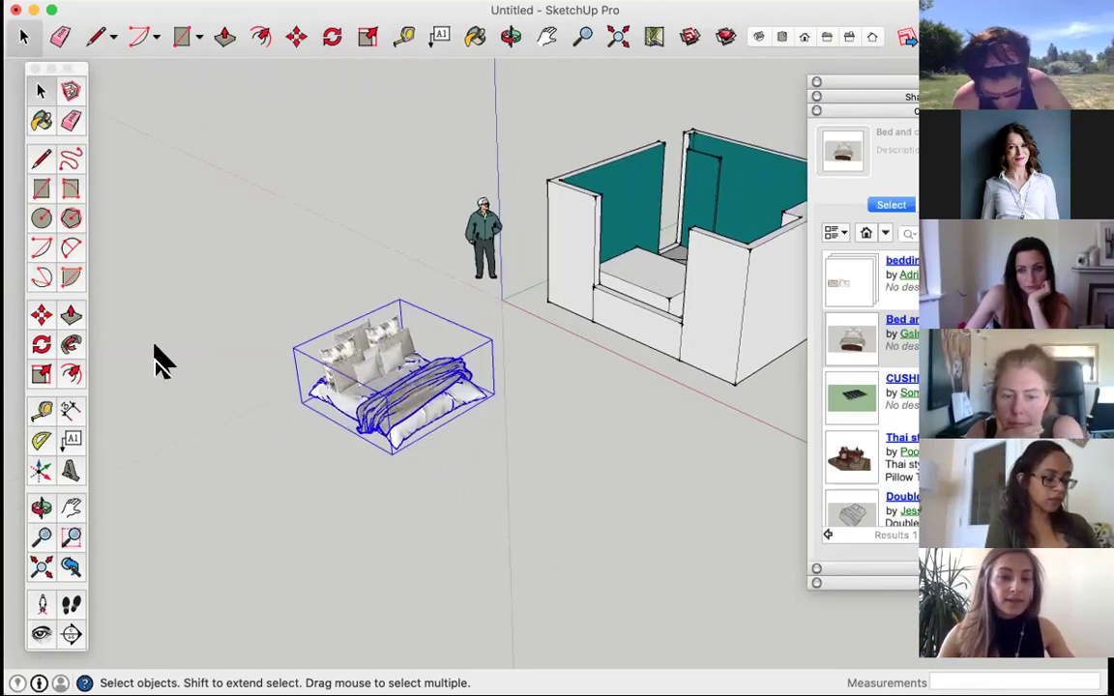
{"action": "left_click", "coordinate": [38, 315]}
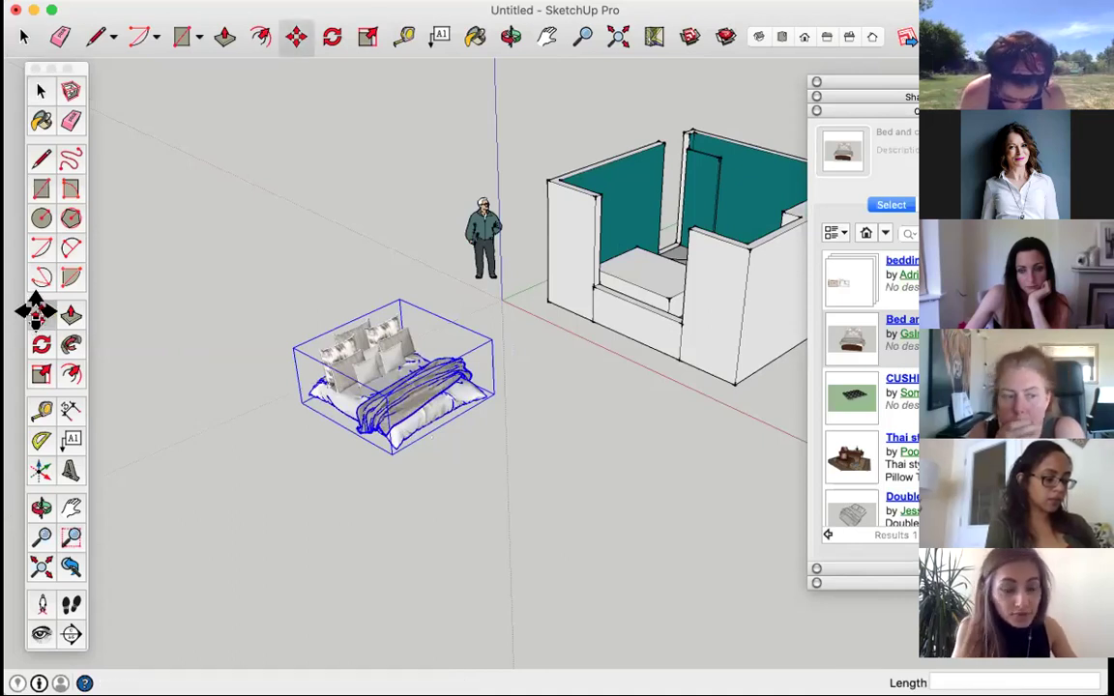
{"action": "left_click", "coordinate": [41, 315]}
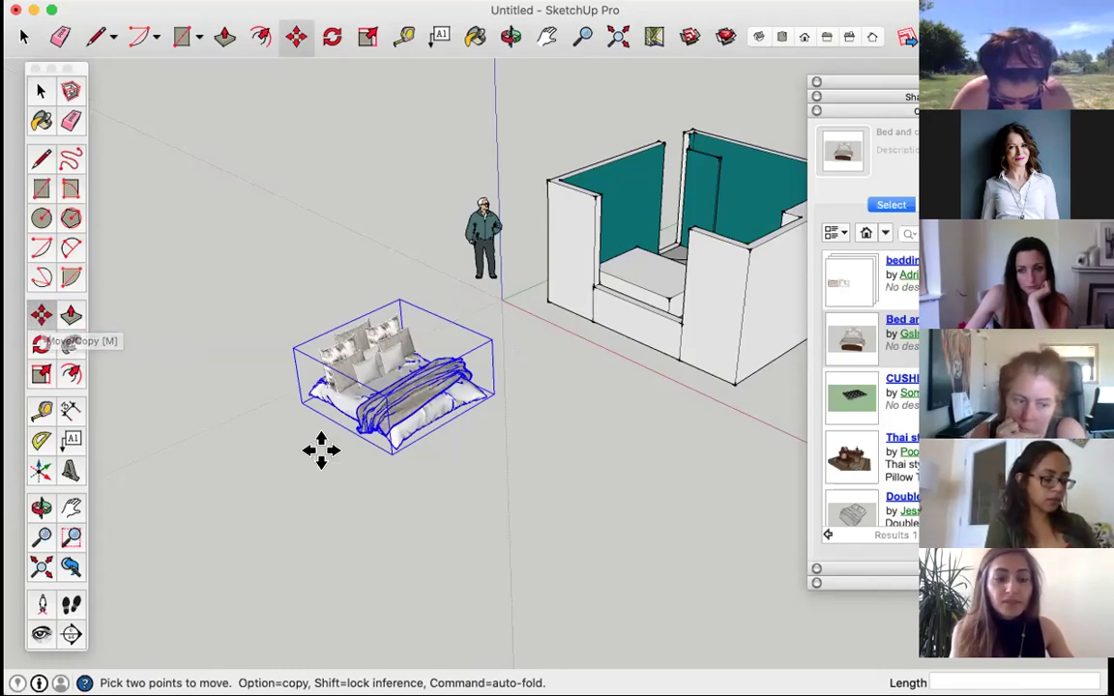
{"action": "left_click", "coordinate": [393, 443]}
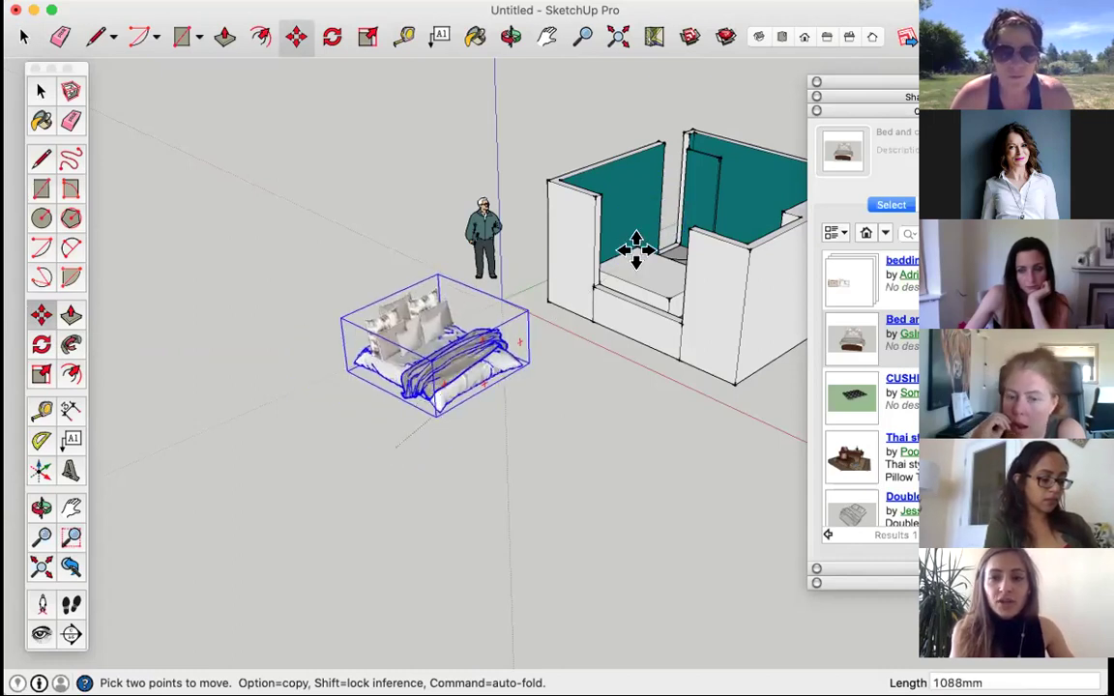
{"action": "scroll", "coordinate": [658, 236], "scroll_direction": "up", "scroll_amount": 2}
{"action": "left_click", "coordinate": [709, 206]}
{"action": "key", "text": "o"}
{"action": "left_click_drag", "start_coordinate": [631, 329], "coordinate": [609, 362]}
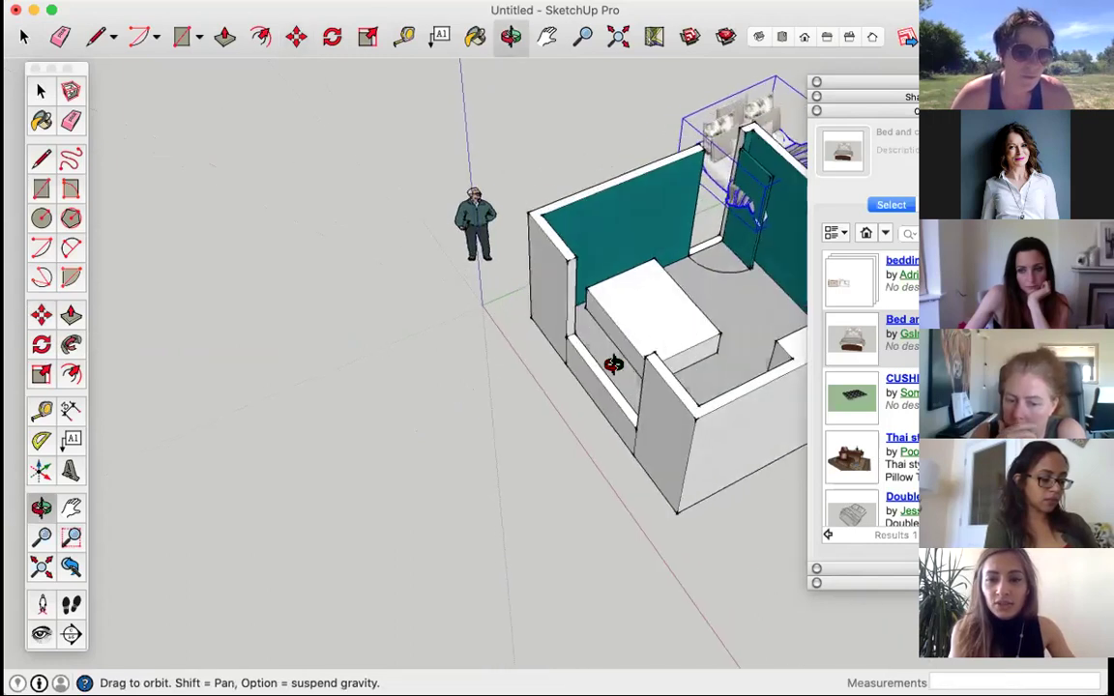
Step: Move the bedding onto the bed base, matching its front corner to the base's front corner
{"action": "key", "text": "m"}
{"action": "left_click", "coordinate": [696, 326]}
{"action": "scroll", "coordinate": [697, 327], "scroll_direction": "up", "scroll_amount": 4}
{"action": "scroll", "coordinate": [626, 315], "scroll_direction": "down", "scroll_amount": 6}
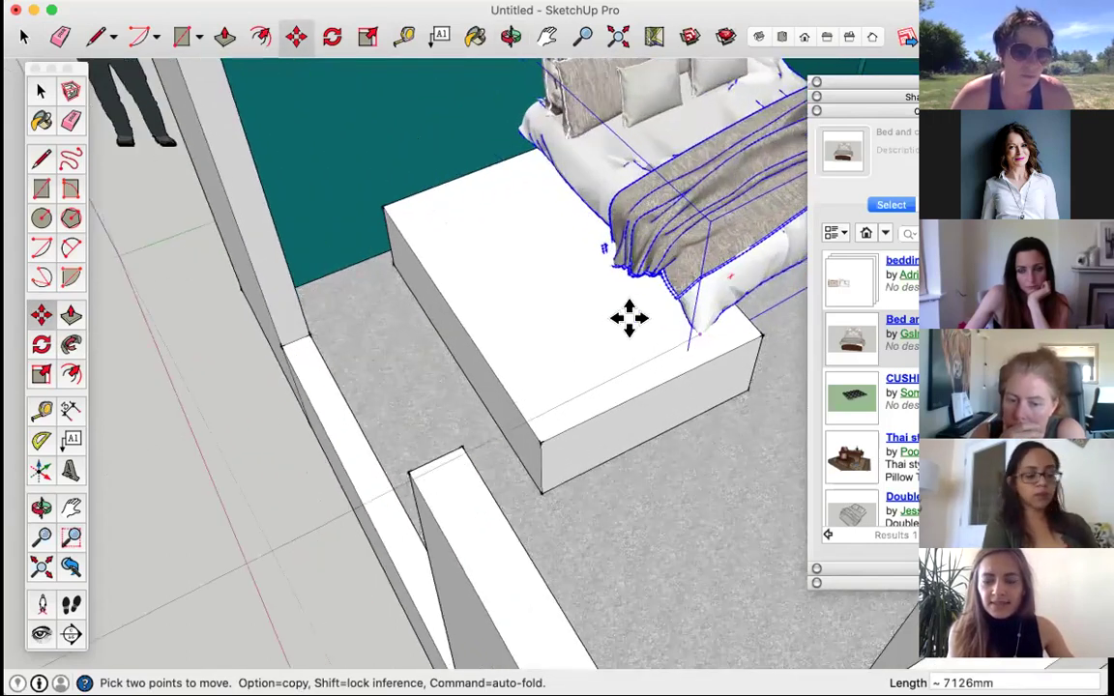
{"action": "scroll", "coordinate": [627, 315], "scroll_direction": "up", "scroll_amount": 8}
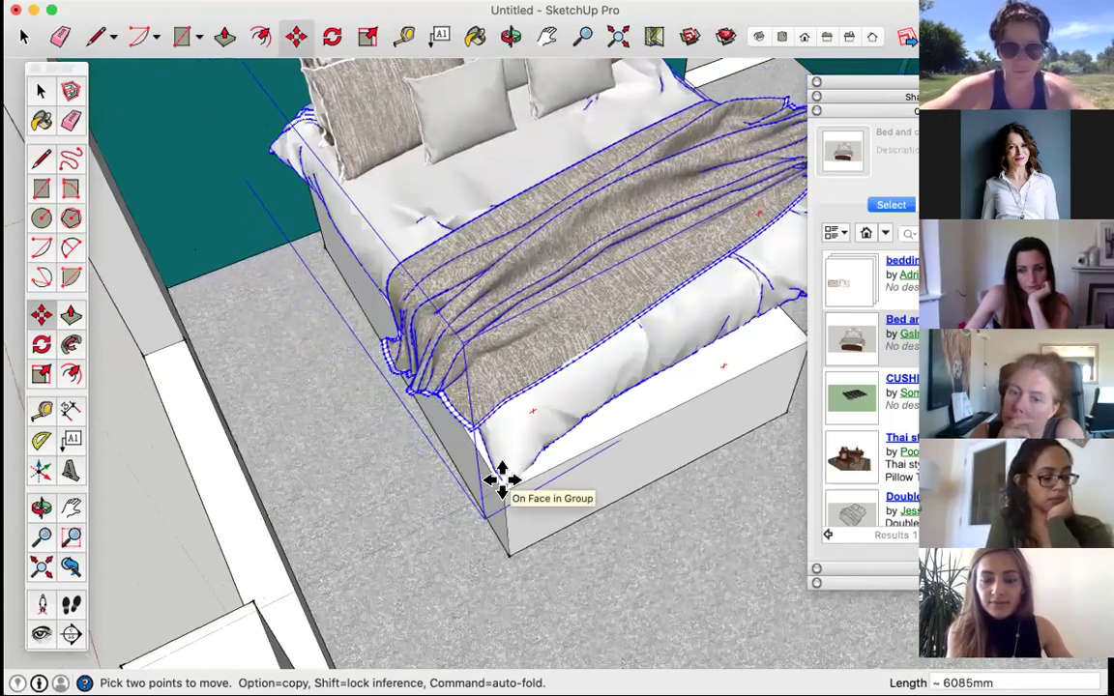
{"action": "scroll", "coordinate": [425, 350], "scroll_direction": "down", "scroll_amount": 4}
{"action": "mouse_move", "coordinate": [450, 336]}
{"action": "middle_mouse_down"}
{"action": "mouse_move", "coordinate": [557, 362]}
{"action": "mouse_move", "coordinate": [388, 398]}
{"action": "mouse_move", "coordinate": [522, 304]}
{"action": "middle_mouse_up"}
{"action": "scroll", "coordinate": [487, 455], "scroll_direction": "up", "scroll_amount": 3}
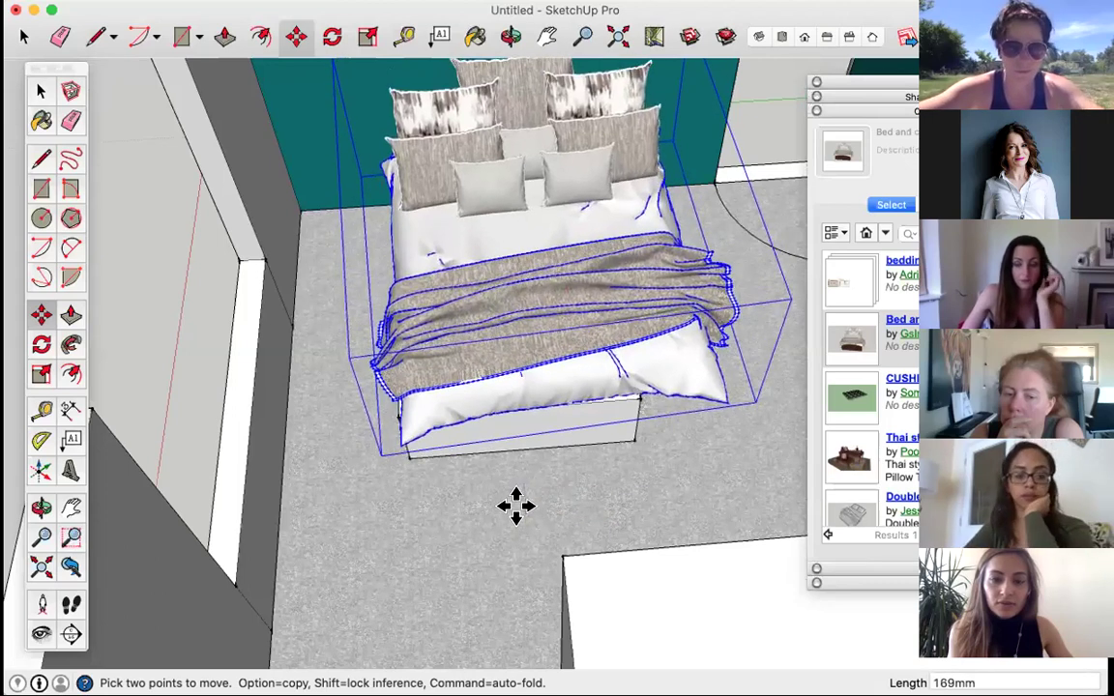
Step: Rotate the bedding about 3.2 degrees on the floor plane around a point on the carpet beside the bed
{"action": "left_click", "coordinate": [41, 344]}
{"action": "left_click", "coordinate": [311, 281]}
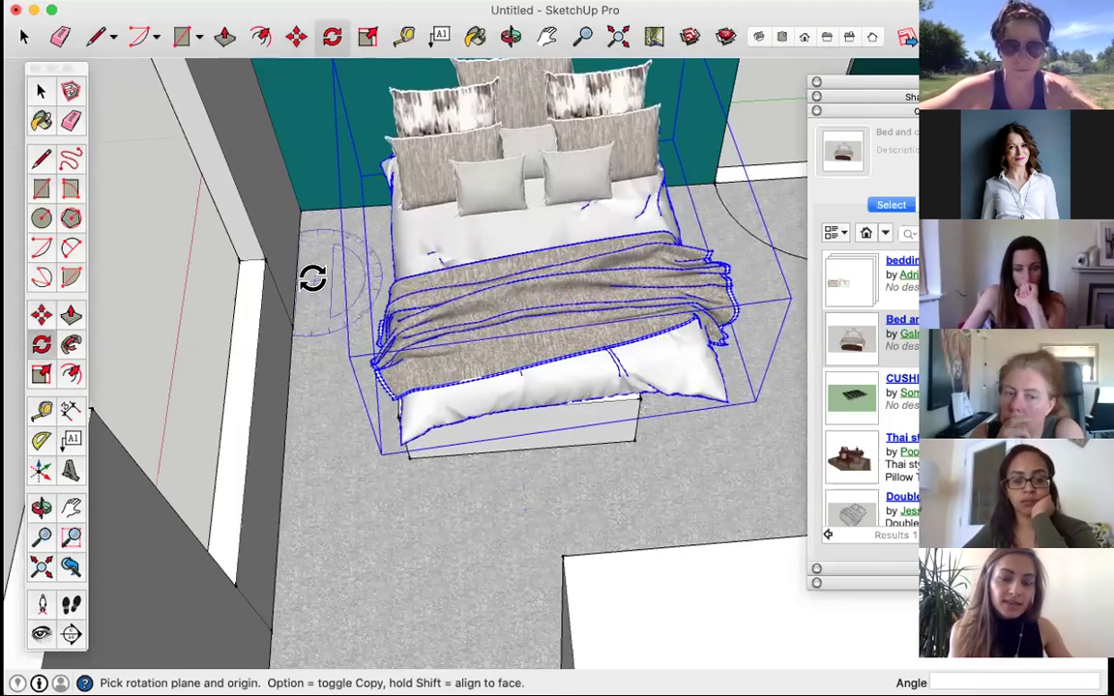
{"action": "left_click", "coordinate": [320, 469]}
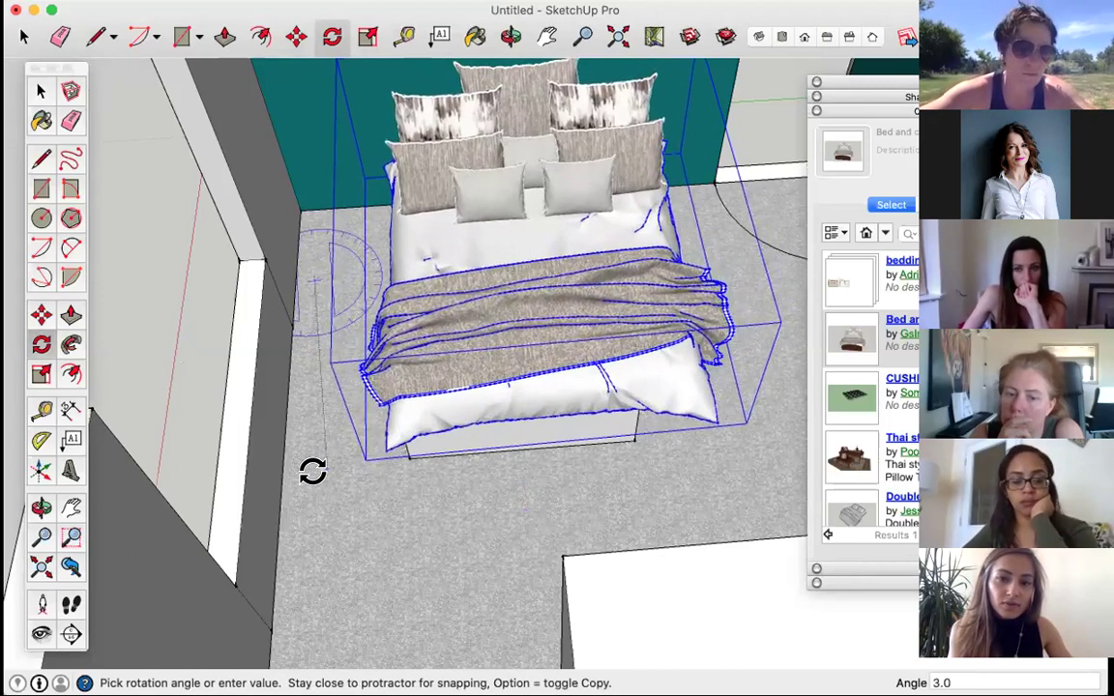
{"action": "left_click", "coordinate": [310, 470]}
{"action": "scroll", "coordinate": [423, 266], "scroll_direction": "down", "scroll_amount": 3}
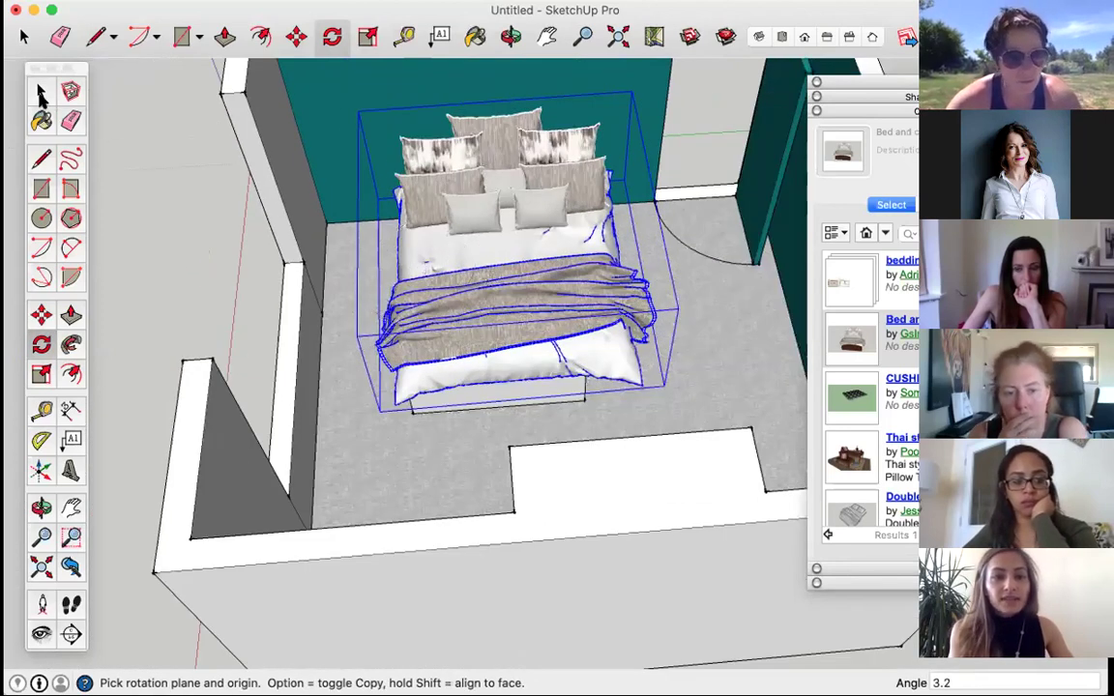
{"action": "left_click", "coordinate": [40, 94]}
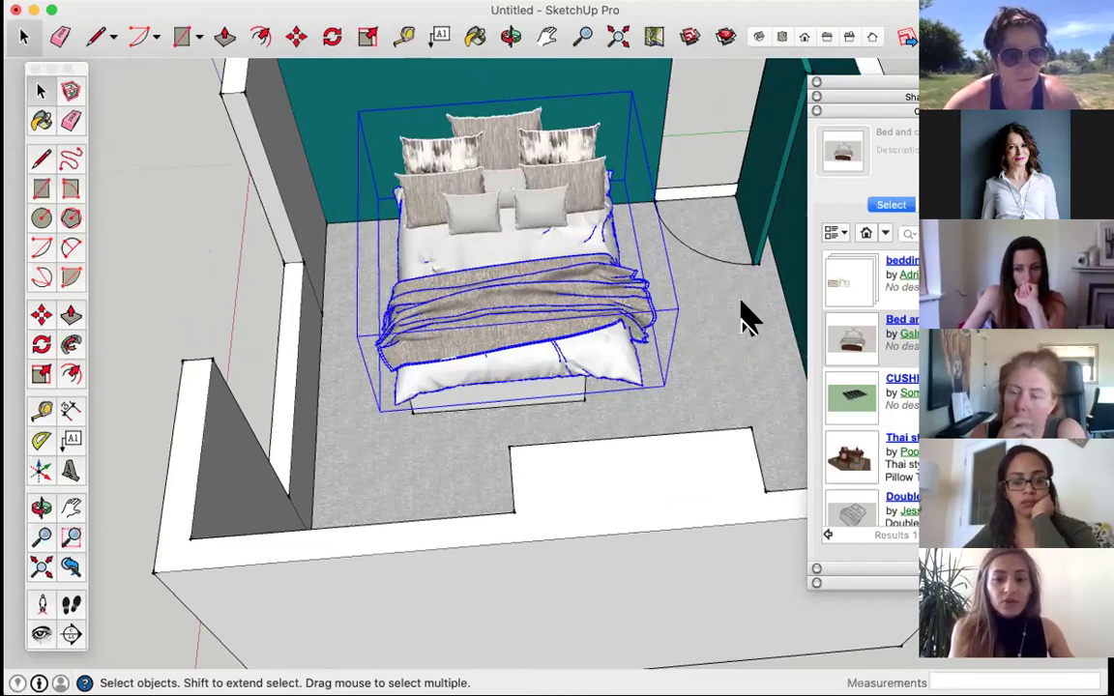
Step: Scale the bedding's width along the red axis to 0.86 to fit the bed base more closely, and deselect it
{"action": "left_click", "coordinate": [41, 375]}
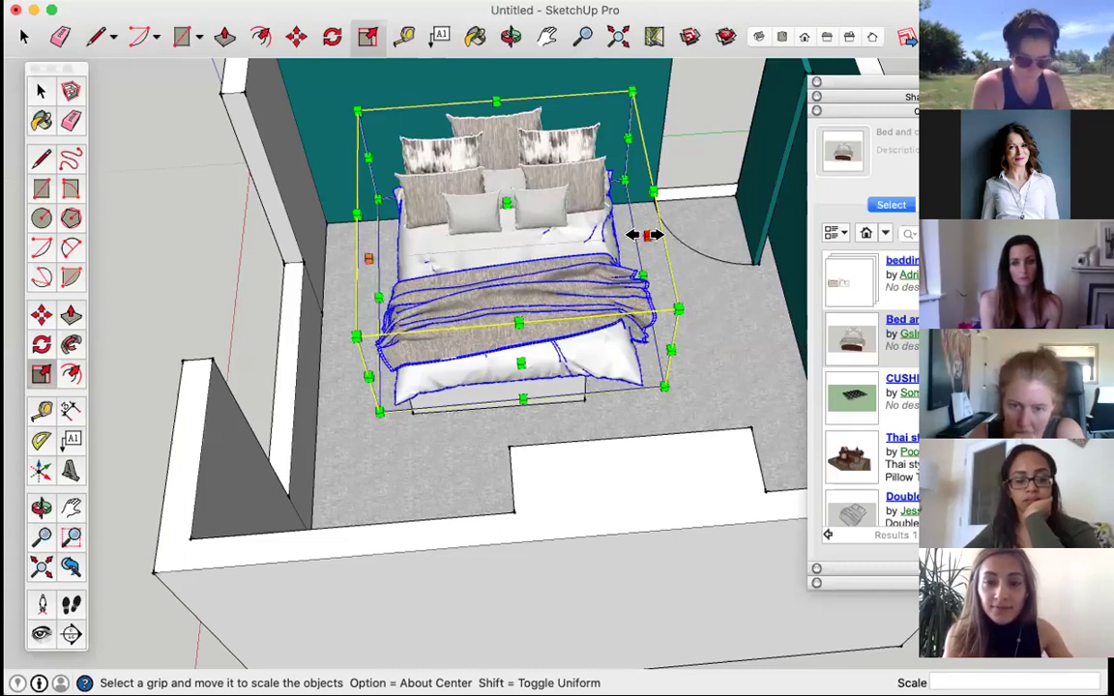
{"action": "left_click_drag", "start_coordinate": [638, 235], "coordinate": [607, 238]}
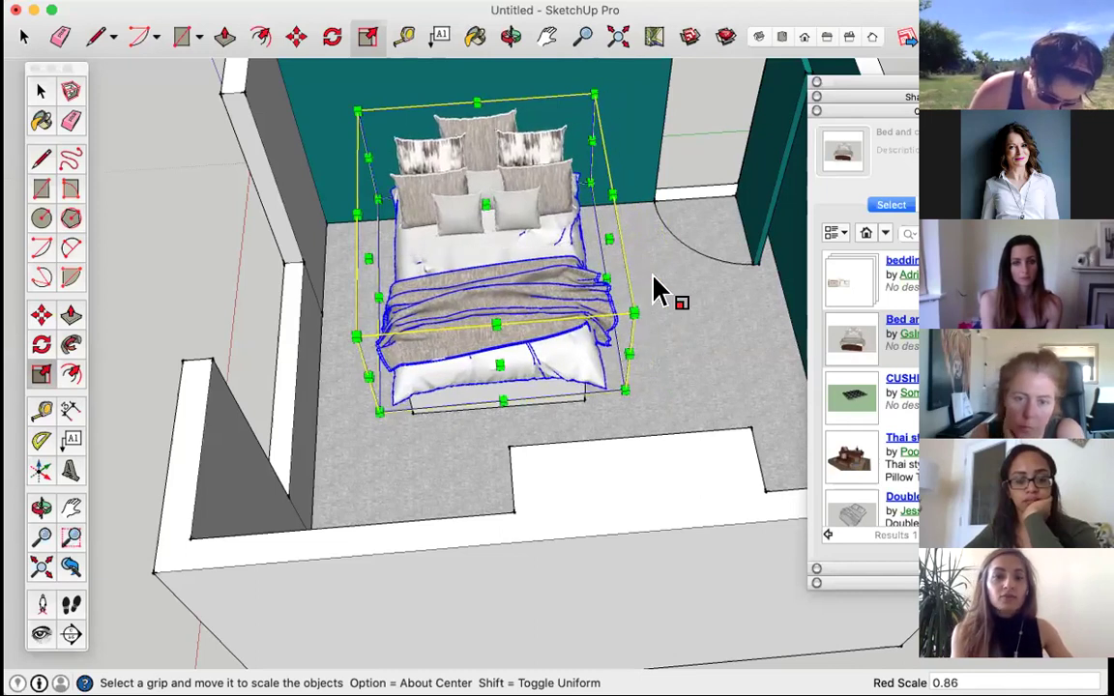
{"action": "left_click", "coordinate": [40, 90]}
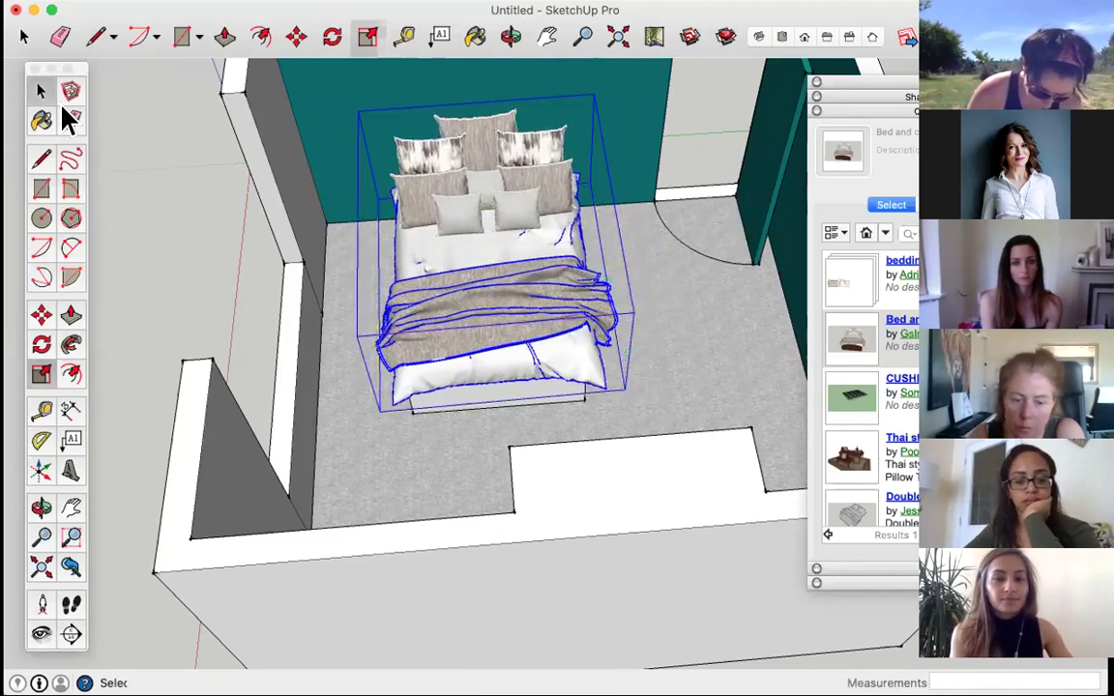
{"action": "left_click", "coordinate": [199, 201]}
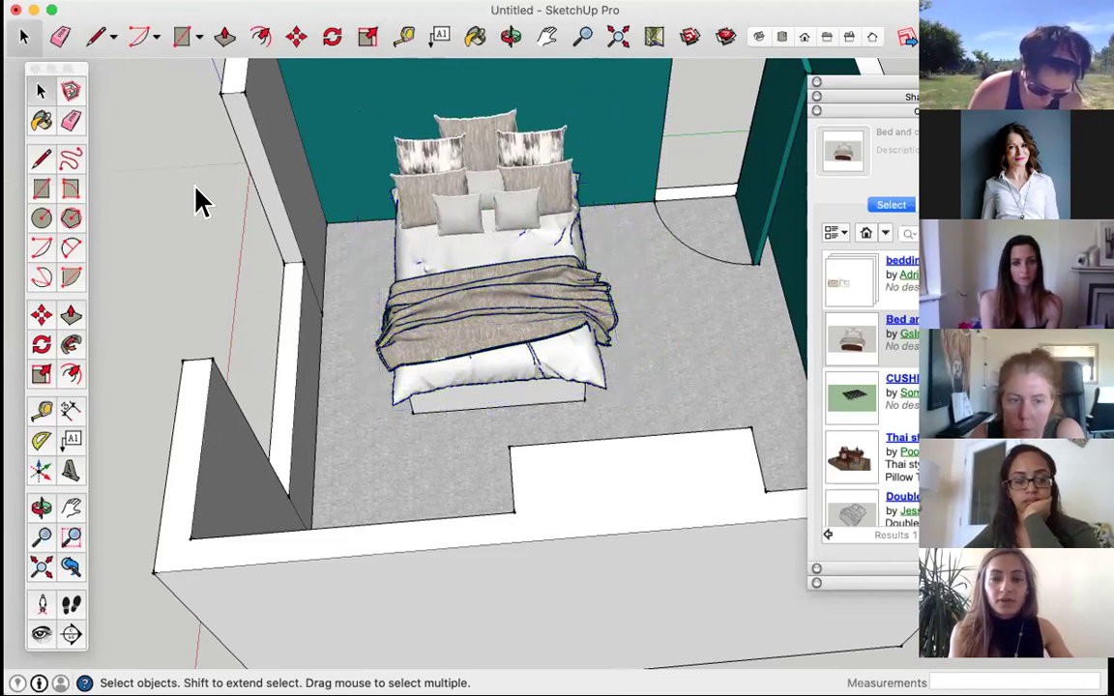
{"action": "key", "text": "o"}
{"action": "left_click_drag", "start_coordinate": [562, 251], "coordinate": [719, 213]}
{"action": "middle_click_drag", "start_coordinate": [720, 213], "coordinate": [567, 250]}
{"action": "scroll", "coordinate": [571, 241], "scroll_direction": "down", "scroll_amount": 3}
{"action": "scroll", "coordinate": [567, 252], "scroll_direction": "up", "scroll_amount": 5}
{"action": "scroll", "coordinate": [560, 241], "scroll_direction": "down", "scroll_amount": 5}
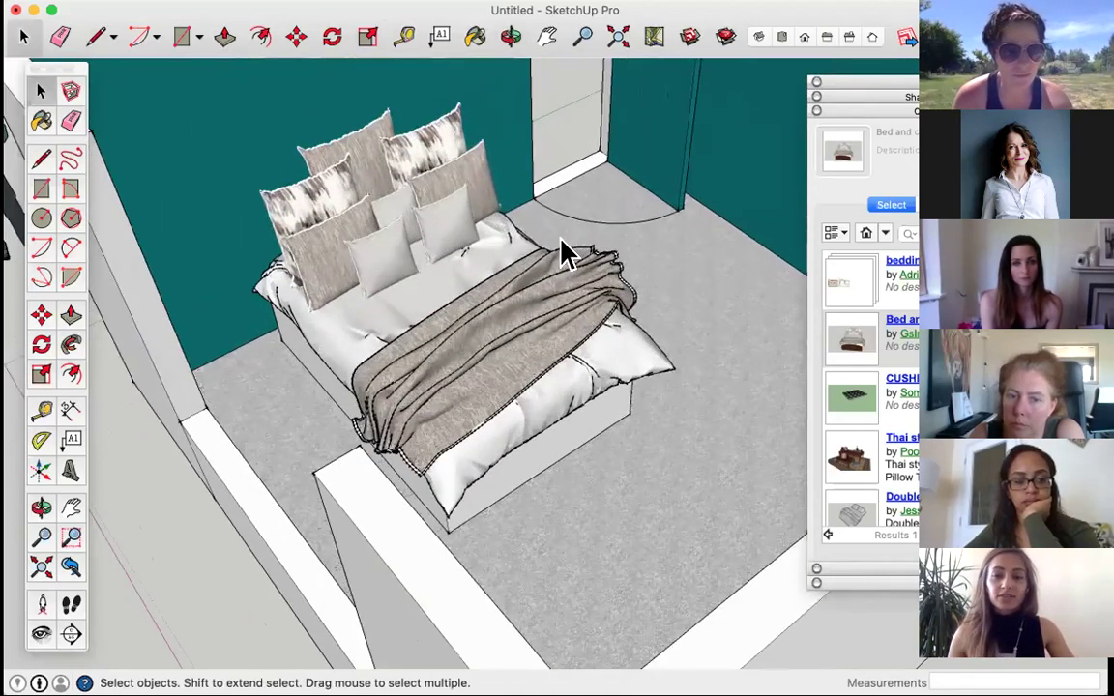
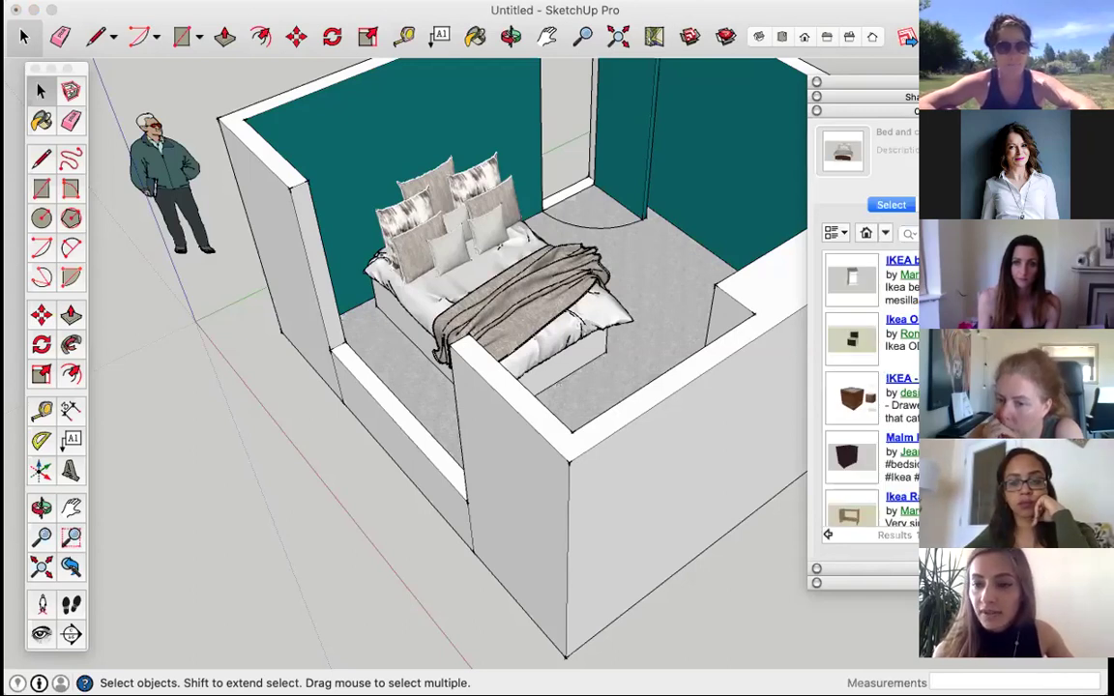
Step: Pick the IKEA SETSKOG bedside table model from the library results and place it on the ground outside the room
{"action": "scroll", "coordinate": [870, 387], "scroll_direction": "down", "scroll_amount": 3}
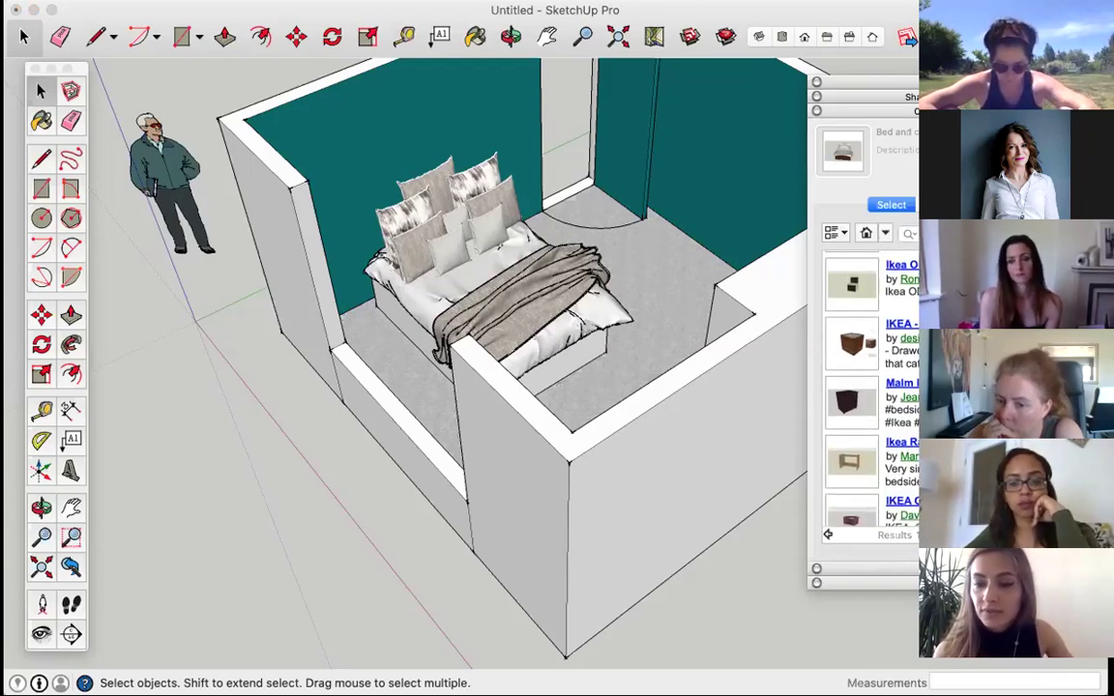
{"action": "scroll", "coordinate": [870, 387], "scroll_direction": "down", "scroll_amount": 1}
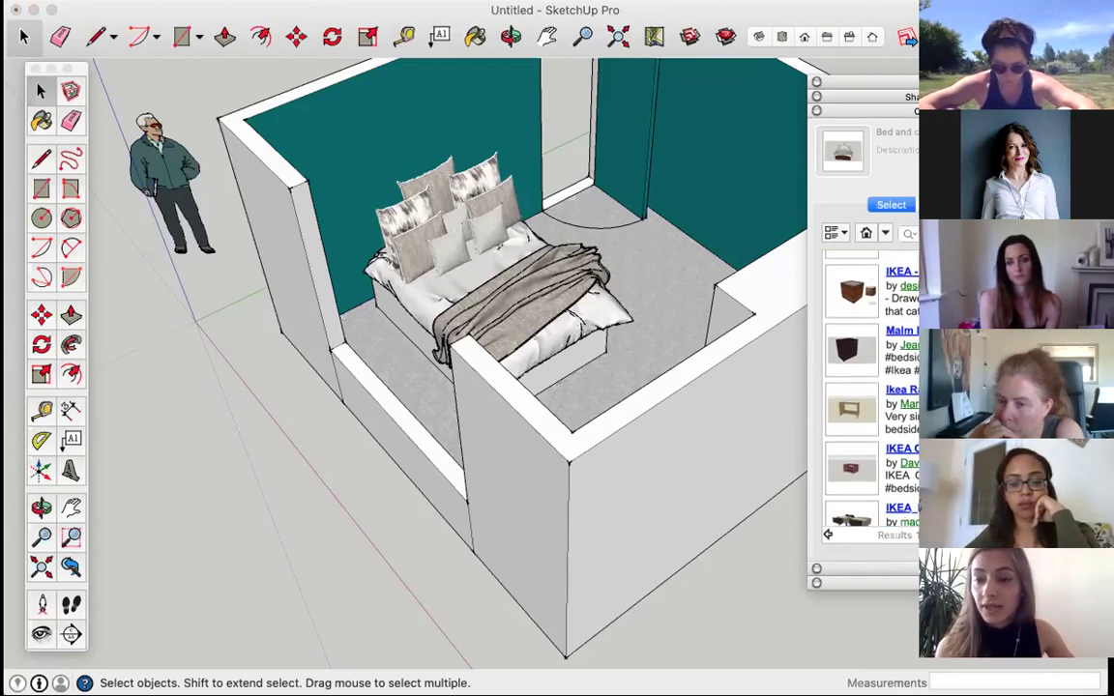
{"action": "scroll", "coordinate": [871, 387], "scroll_direction": "down", "scroll_amount": 5}
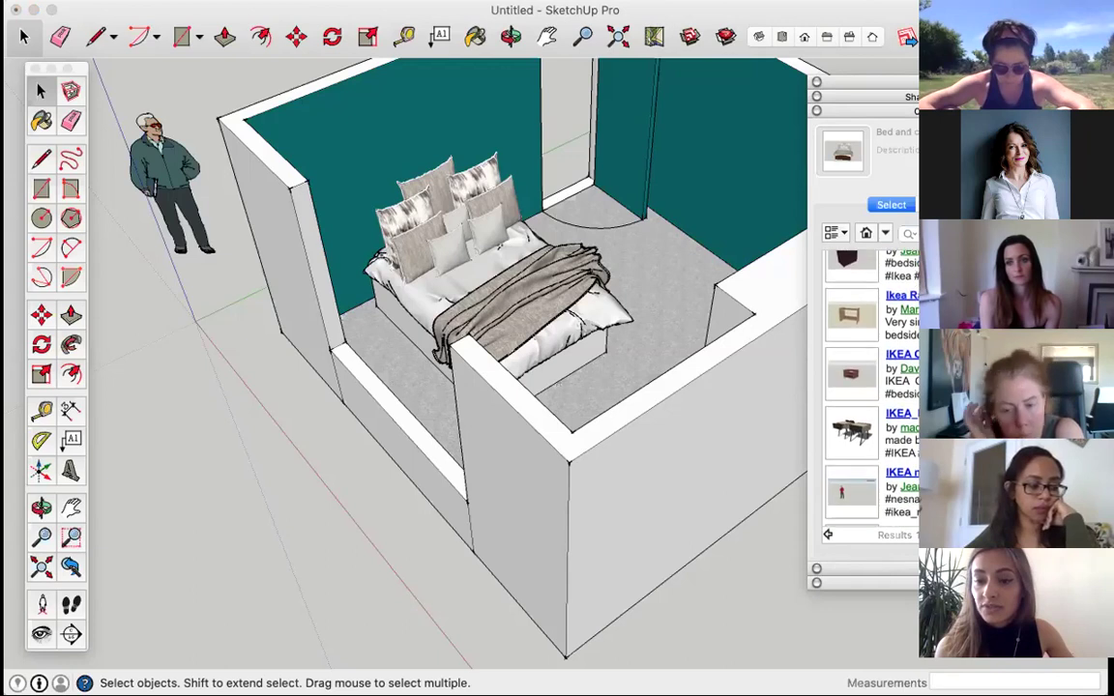
{"action": "scroll", "coordinate": [870, 387], "scroll_direction": "down", "scroll_amount": 6}
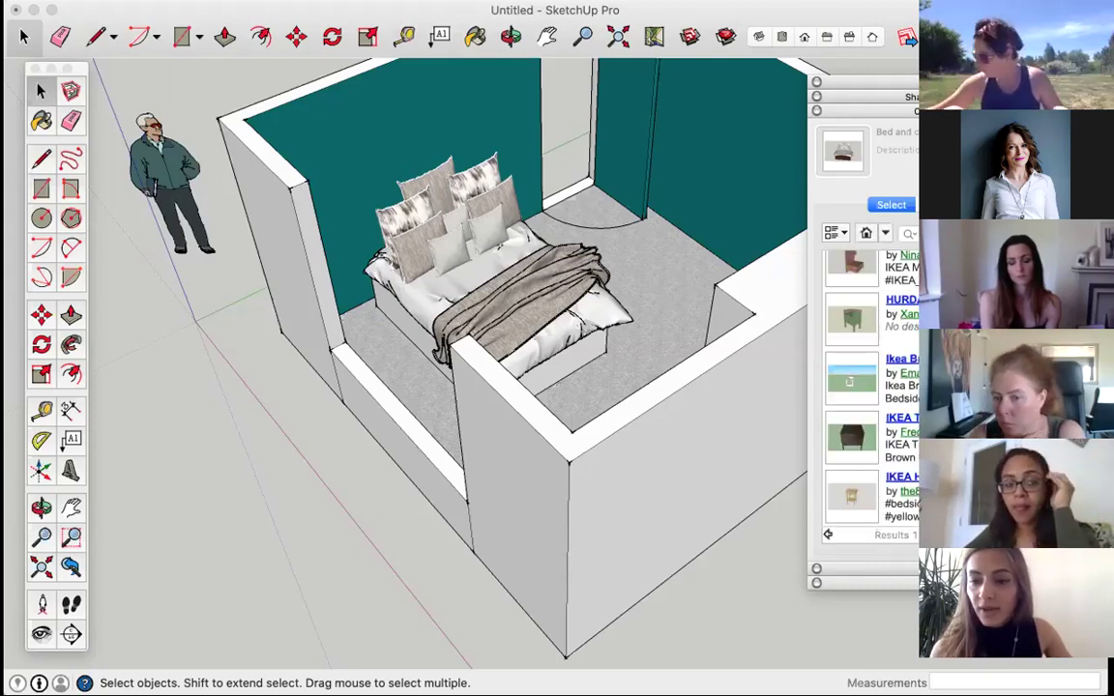
{"action": "scroll", "coordinate": [870, 387], "scroll_direction": "up", "scroll_amount": 3}
{"action": "scroll", "coordinate": [871, 386], "scroll_direction": "down", "scroll_amount": 5}
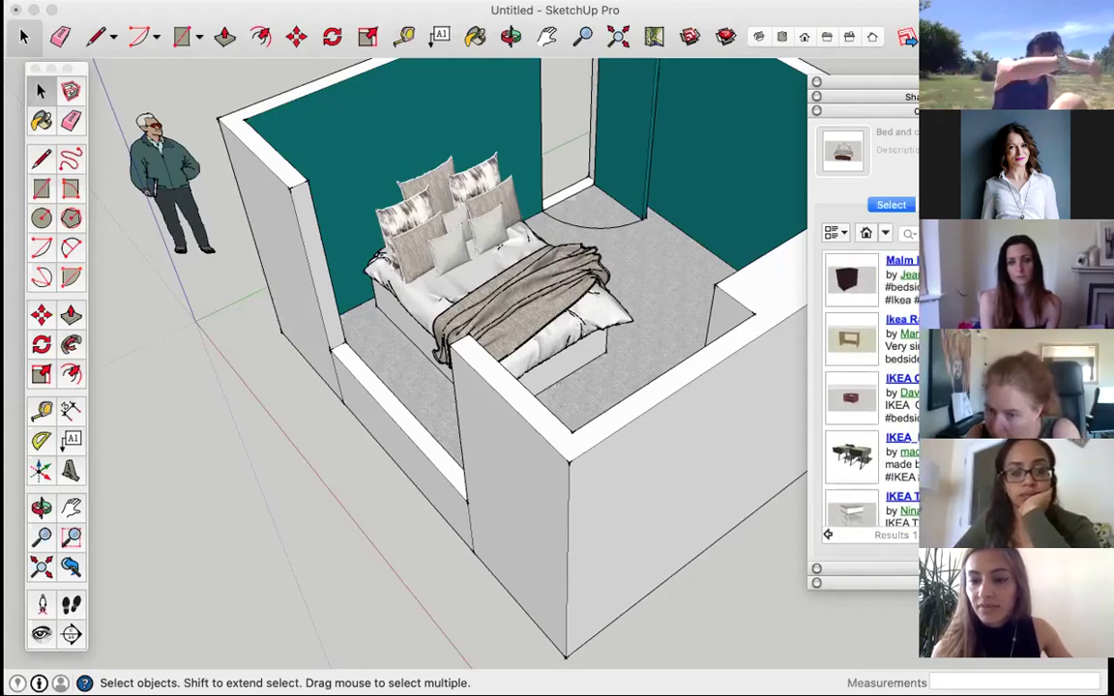
{"action": "scroll", "coordinate": [870, 387], "scroll_direction": "down", "scroll_amount": 4}
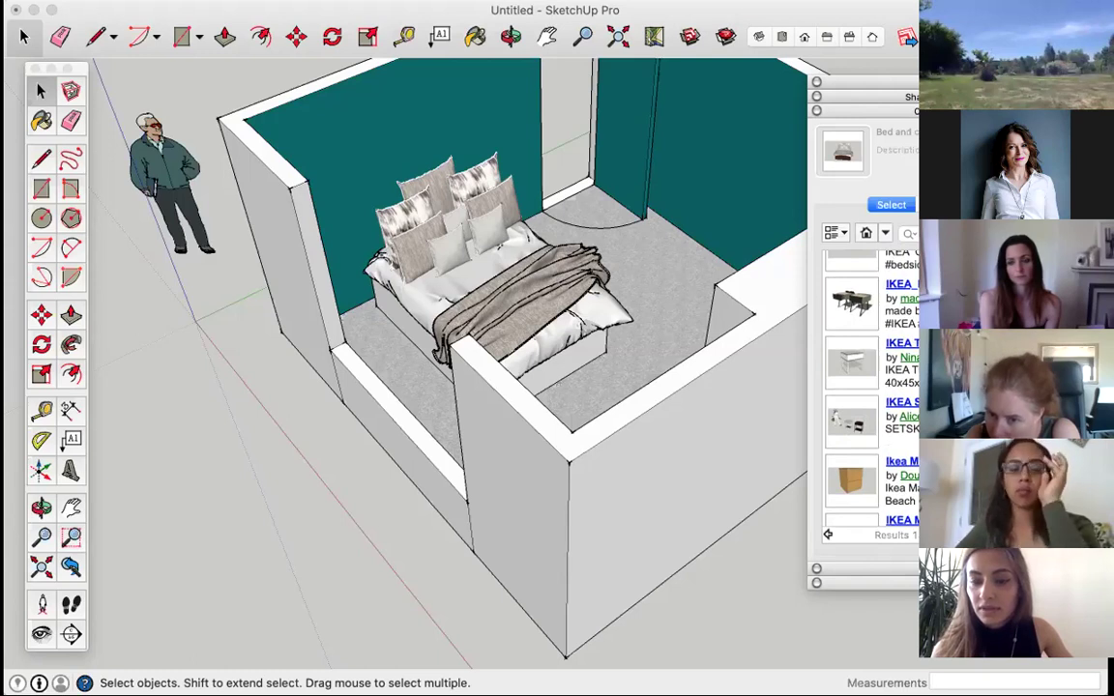
{"action": "left_click", "coordinate": [856, 425]}
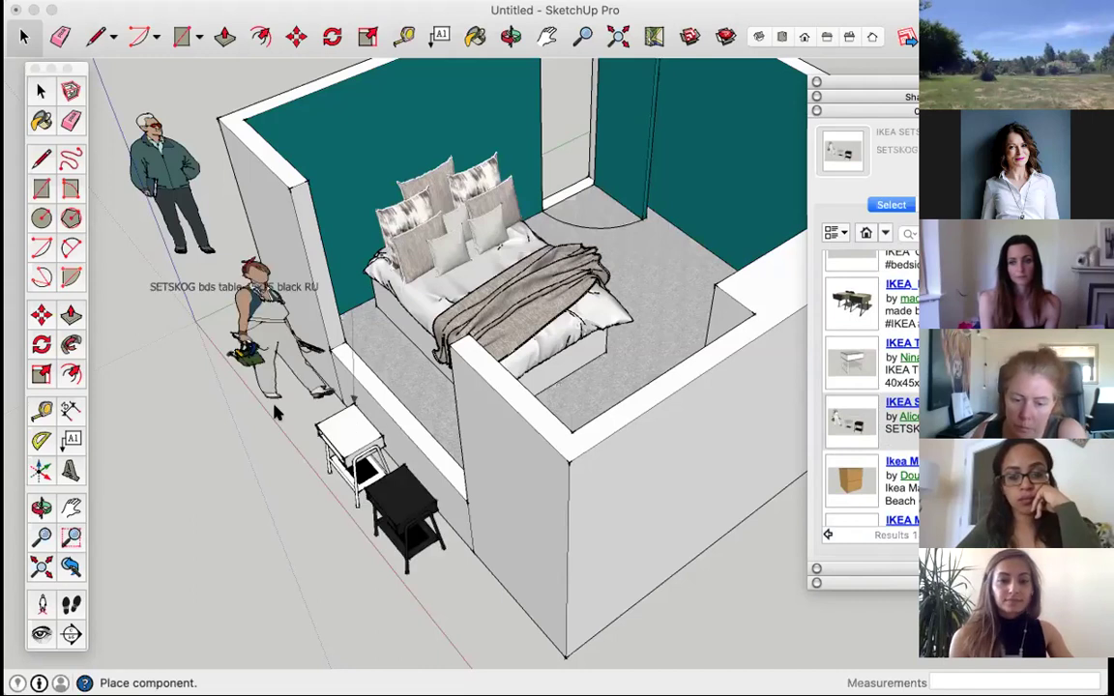
{"action": "middle_click_drag", "start_coordinate": [275, 414], "coordinate": [173, 424]}
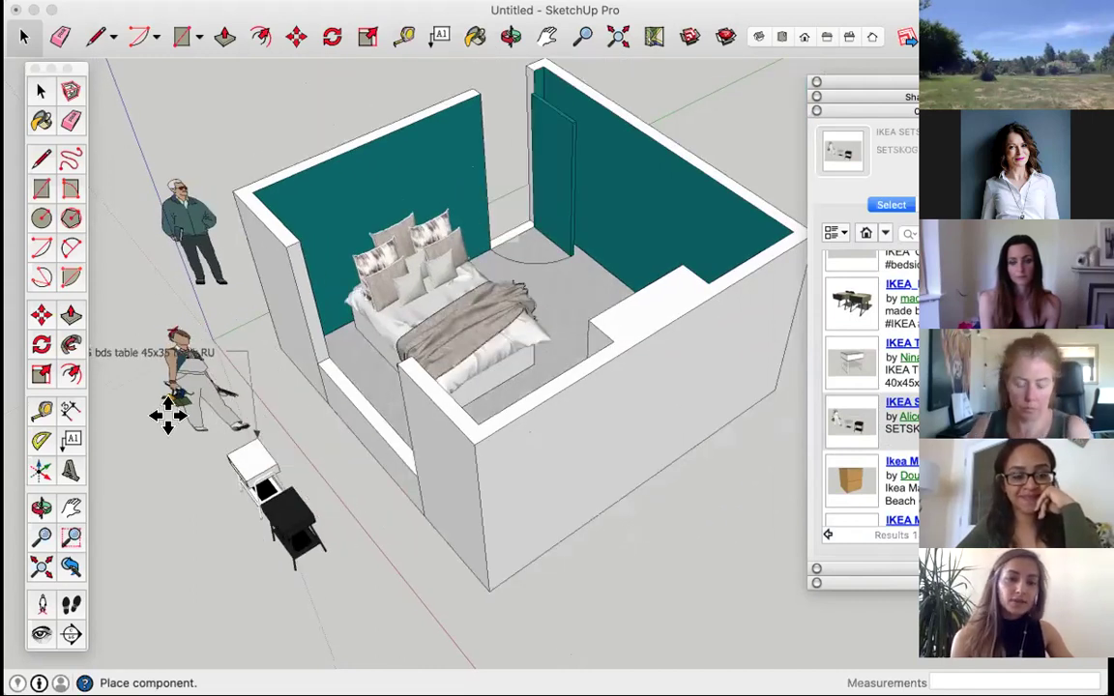
{"action": "left_click", "coordinate": [169, 416]}
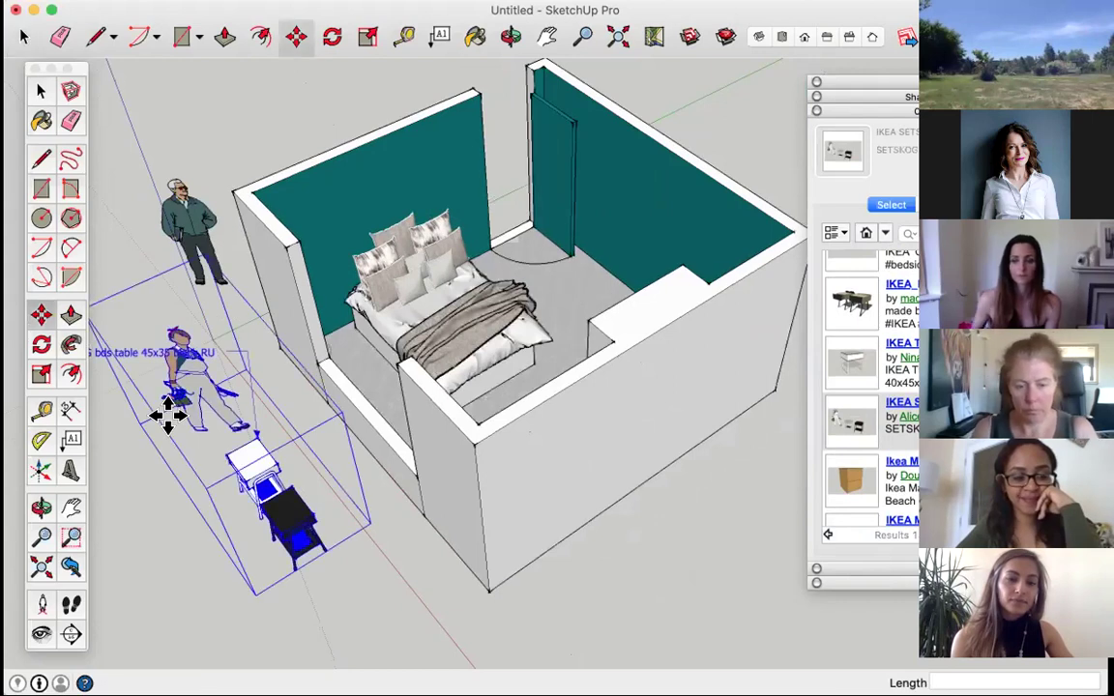
Step: Delete the human figure and the SETSKOG text label inside the imported bedside table component
{"action": "scroll", "coordinate": [319, 392], "scroll_direction": "down", "scroll_amount": 4}
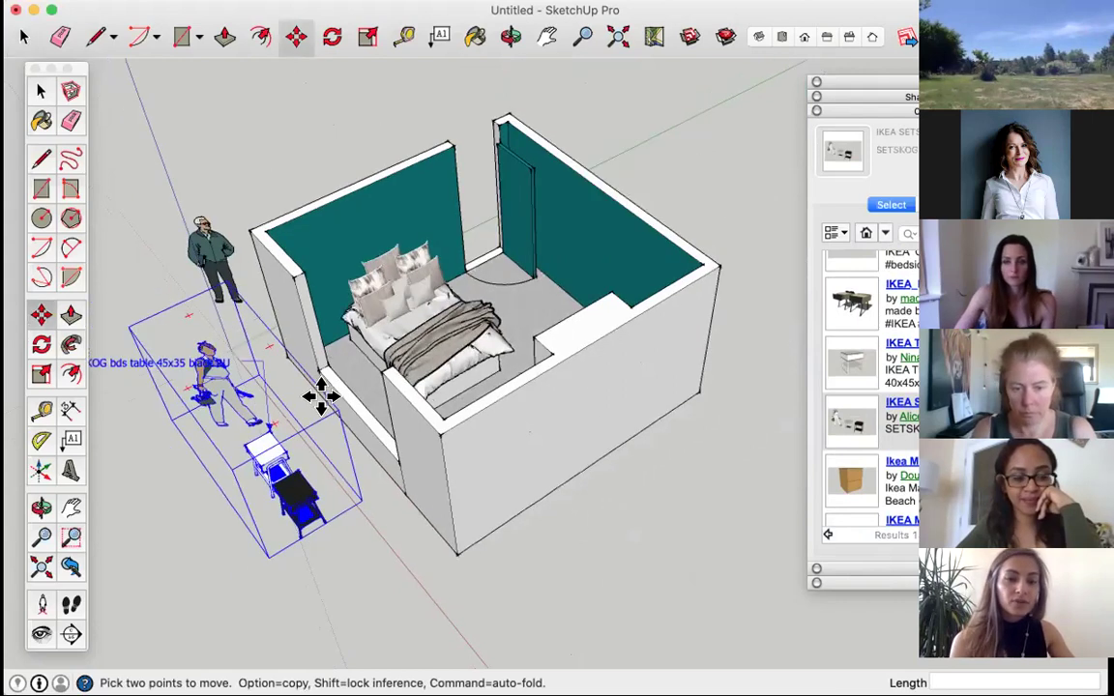
{"action": "scroll", "coordinate": [229, 451], "scroll_direction": "up", "scroll_amount": 2}
{"action": "scroll", "coordinate": [229, 449], "scroll_direction": "up", "scroll_amount": 2}
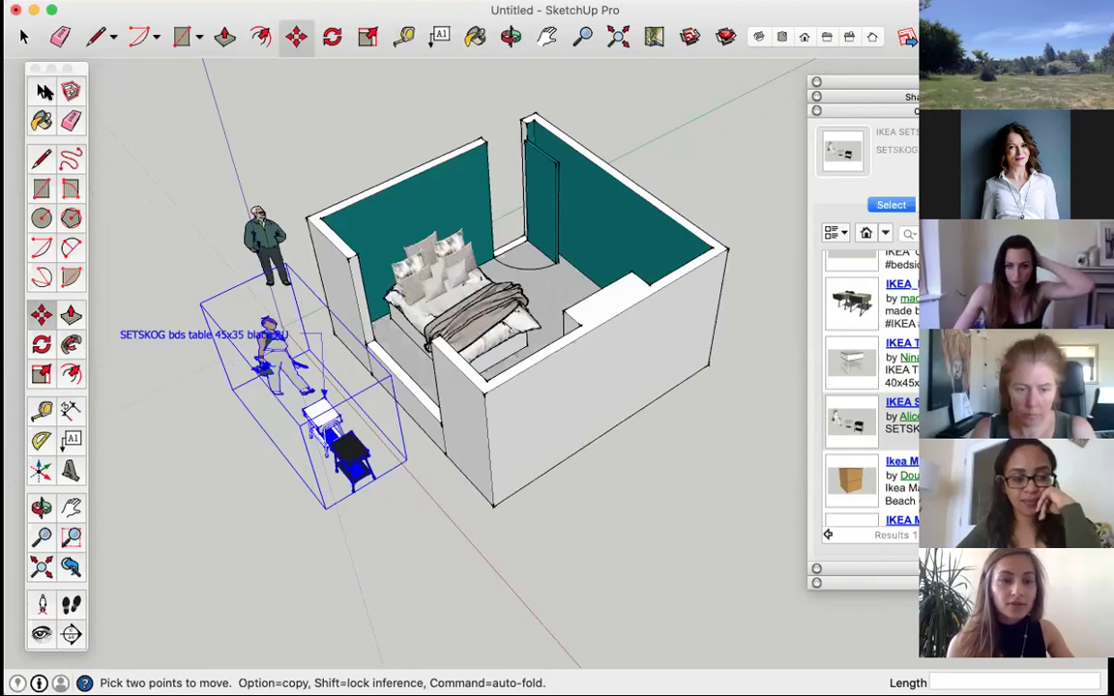
{"action": "key", "text": "space"}
{"action": "double_click", "coordinate": [353, 450]}
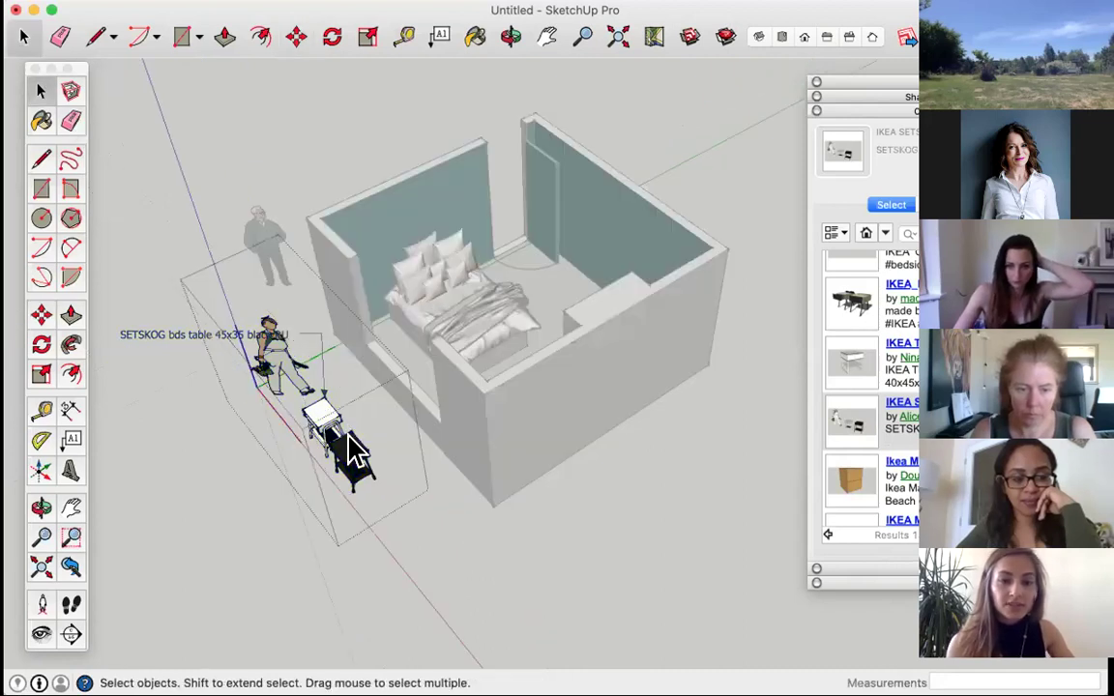
{"action": "left_click", "coordinate": [260, 353]}
{"action": "scroll", "coordinate": [275, 367], "scroll_direction": "up", "scroll_amount": 2}
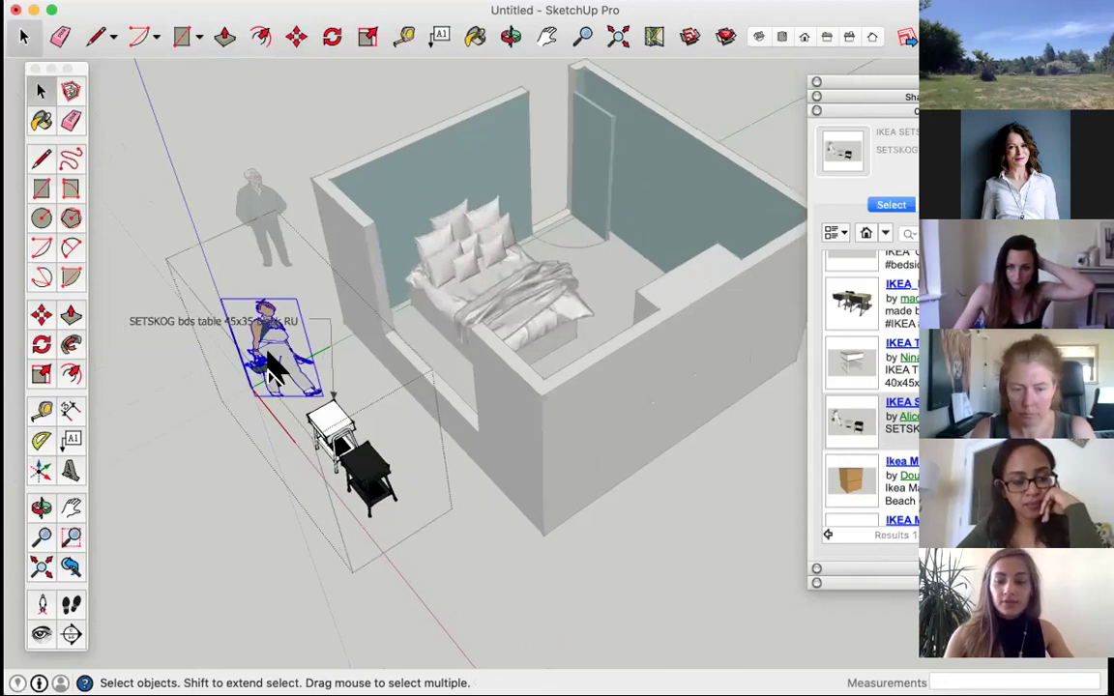
{"action": "key", "text": "Delete"}
{"action": "left_click", "coordinate": [291, 323]}
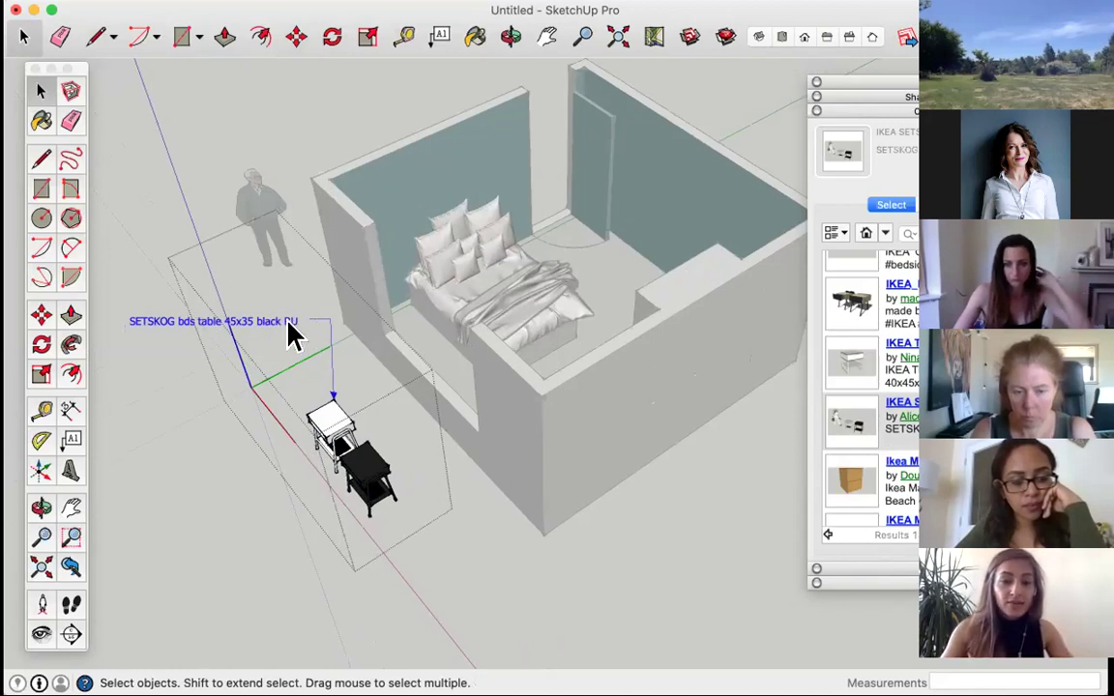
{"action": "key", "text": "Delete"}
Step: Examine the white and black bedside tables inside the open component from a low angle and up close
{"action": "scroll", "coordinate": [322, 416], "scroll_direction": "up", "scroll_amount": 2}
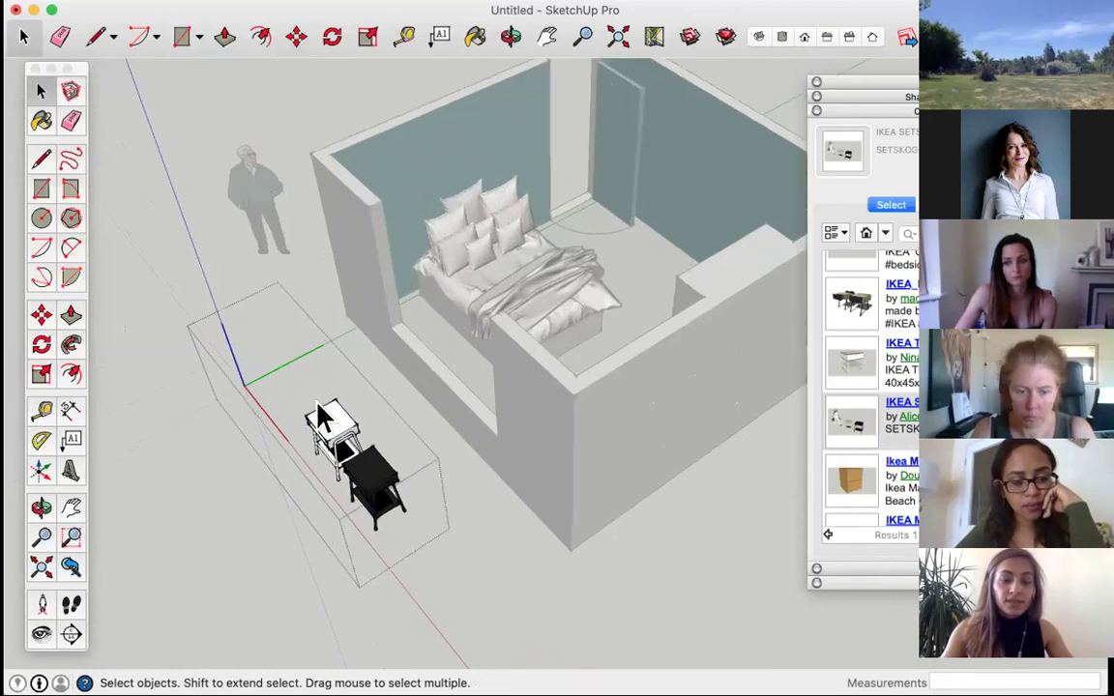
{"action": "scroll", "coordinate": [324, 464], "scroll_direction": "down", "scroll_amount": 3}
{"action": "scroll", "coordinate": [331, 493], "scroll_direction": "up", "scroll_amount": 3}
{"action": "middle_click_drag", "start_coordinate": [331, 492], "coordinate": [423, 366]}
{"action": "middle_click_drag", "start_coordinate": [281, 428], "coordinate": [18, 493], "text": "shift"}
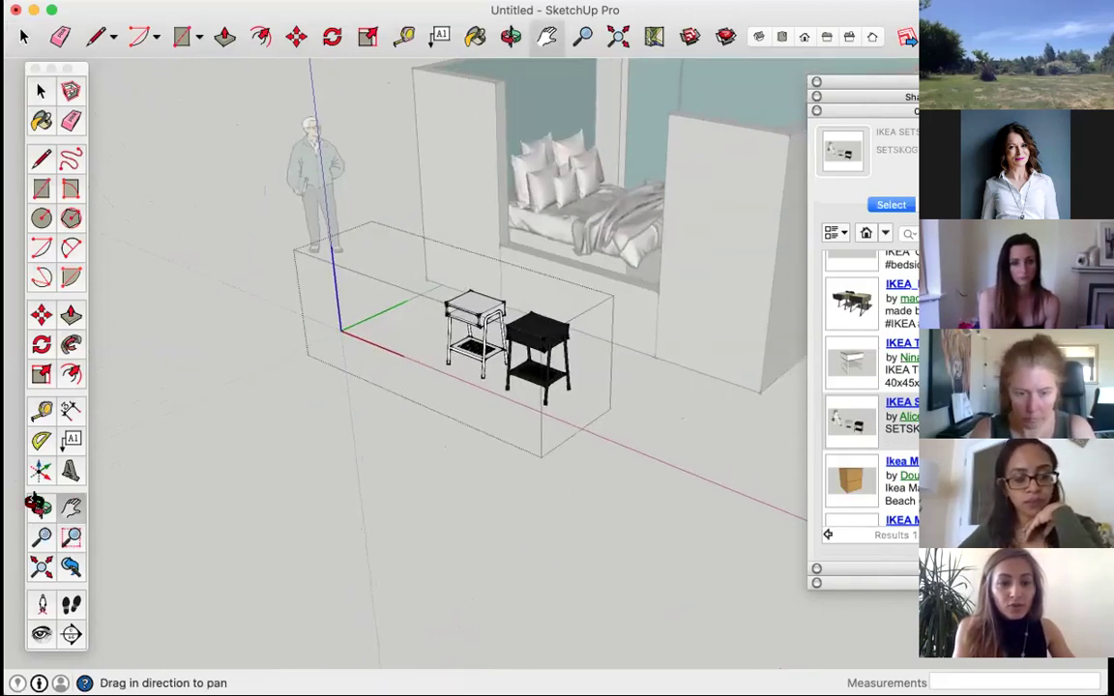
{"action": "left_click", "coordinate": [42, 507]}
{"action": "left_click_drag", "start_coordinate": [449, 308], "coordinate": [538, 312]}
{"action": "scroll", "coordinate": [538, 312], "scroll_direction": "up", "scroll_amount": 10}
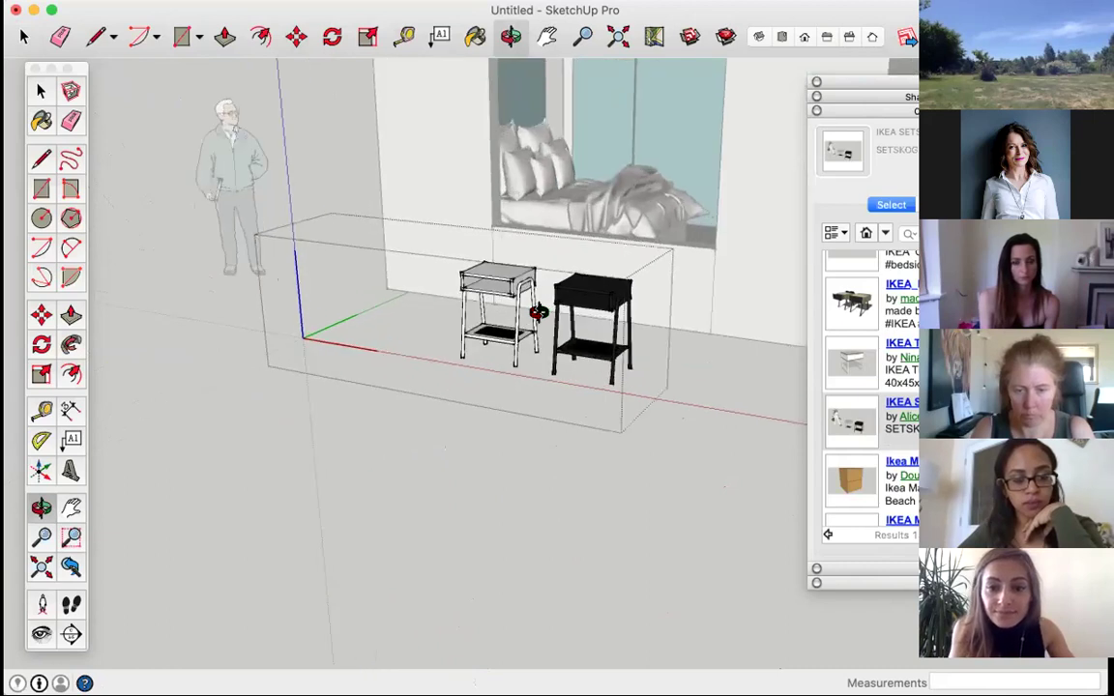
Step: Delete the black bedside table inside the imported component and leave the component, keeping only the white table
{"action": "scroll", "coordinate": [538, 311], "scroll_direction": "down", "scroll_amount": 10}
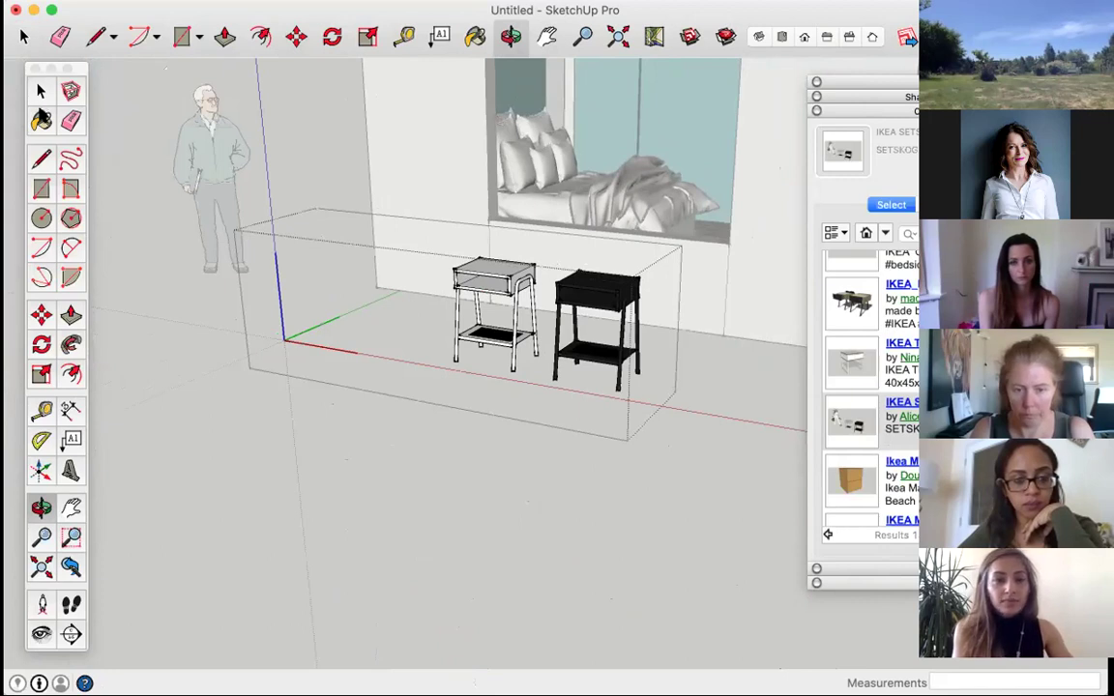
{"action": "left_click", "coordinate": [41, 92]}
{"action": "left_click", "coordinate": [608, 307]}
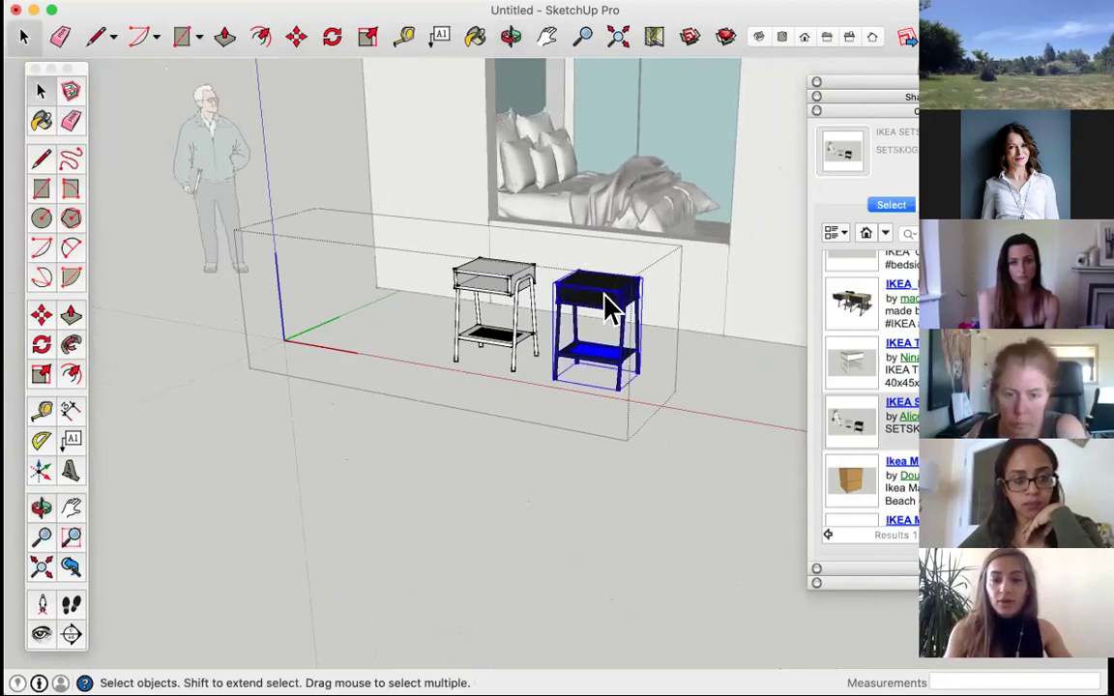
{"action": "key", "text": "Delete"}
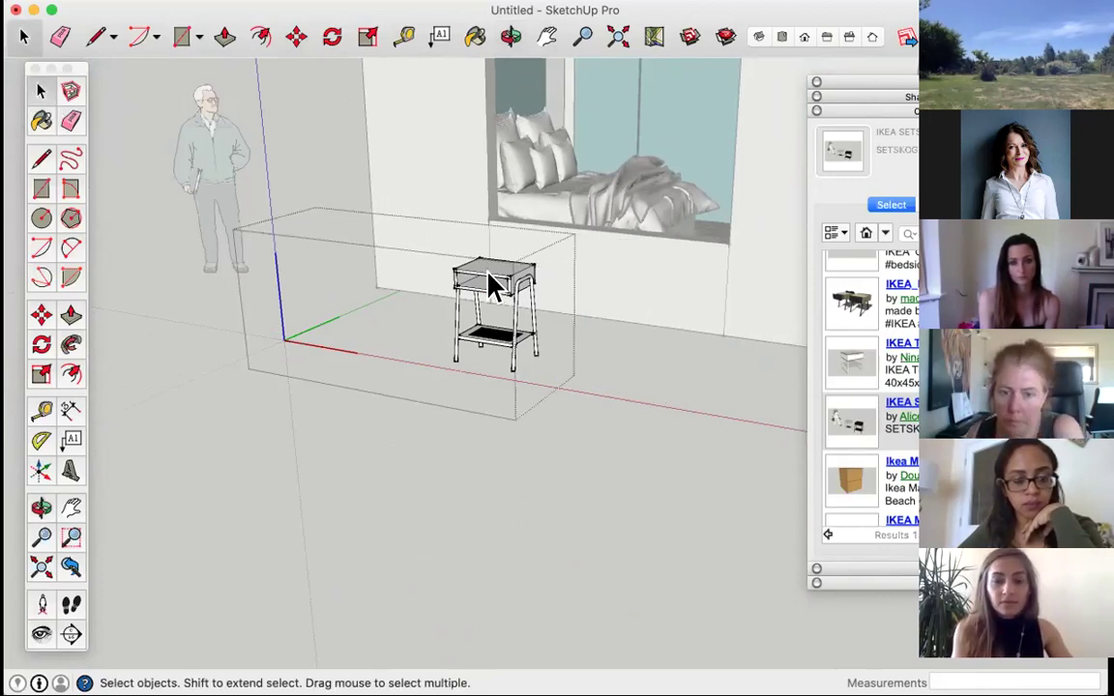
{"action": "left_click", "coordinate": [615, 405]}
Step: Rotate the white bedside table 90° in the ground plane about its front base corner
{"action": "left_click", "coordinate": [503, 350]}
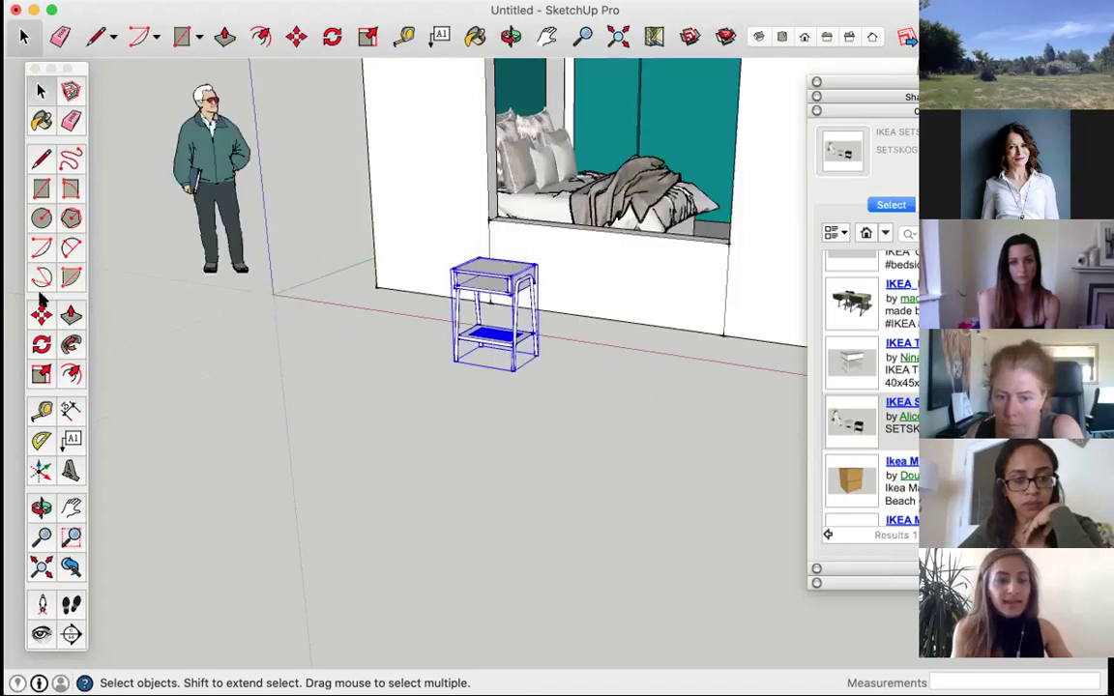
{"action": "left_click", "coordinate": [40, 345]}
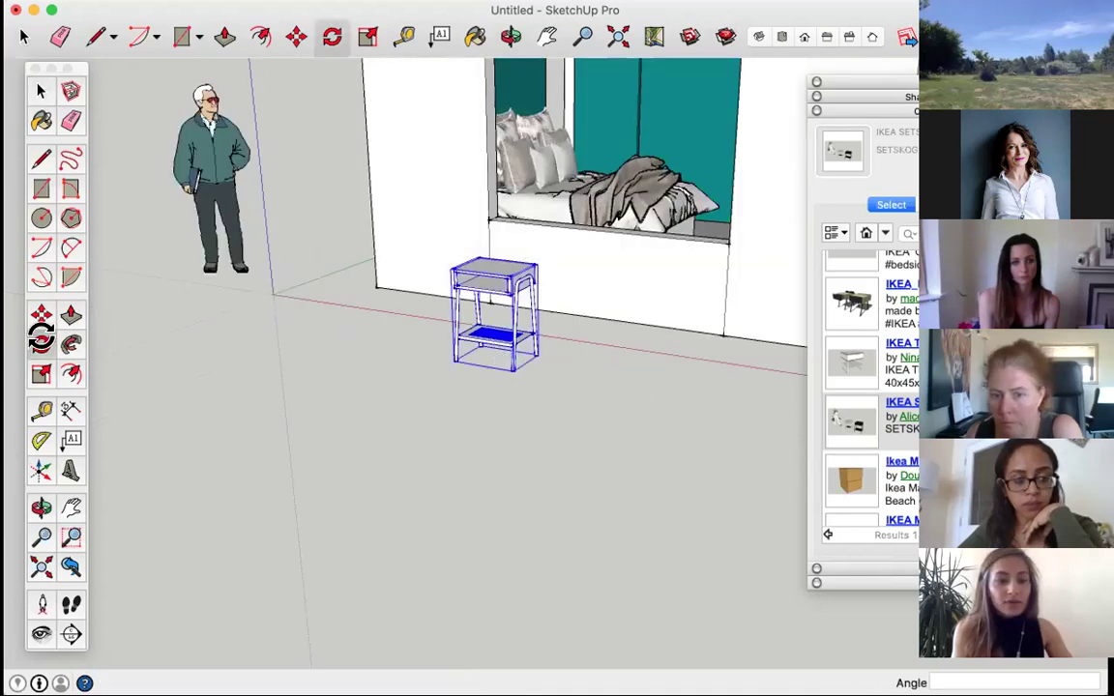
{"action": "left_click", "coordinate": [452, 362]}
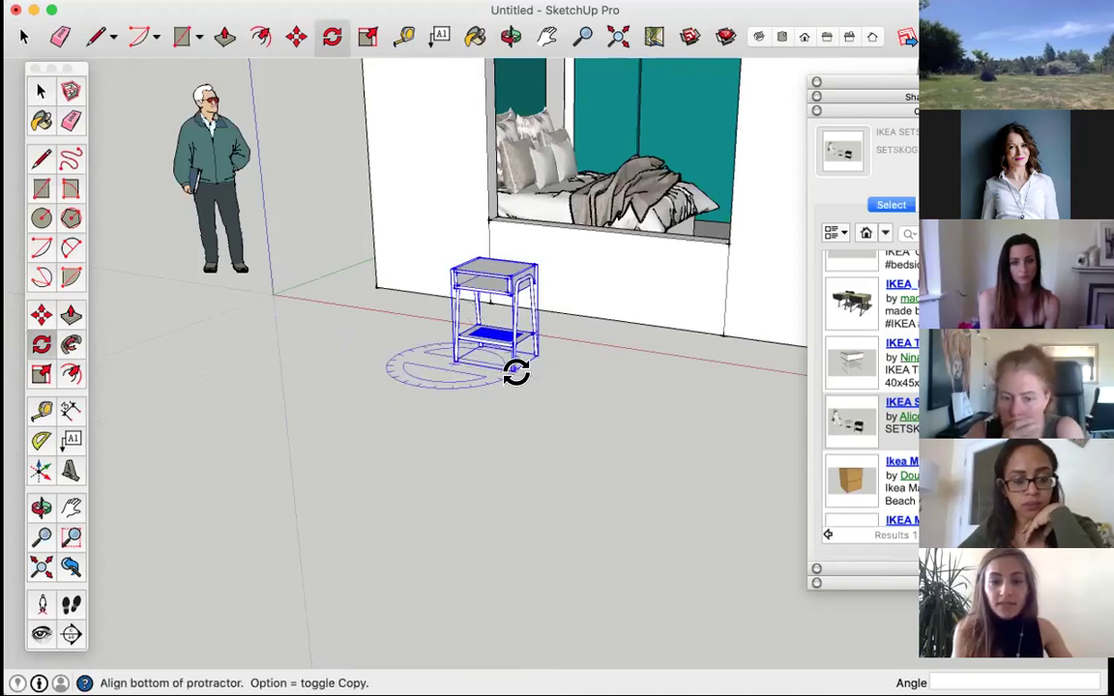
{"action": "left_click", "coordinate": [513, 372]}
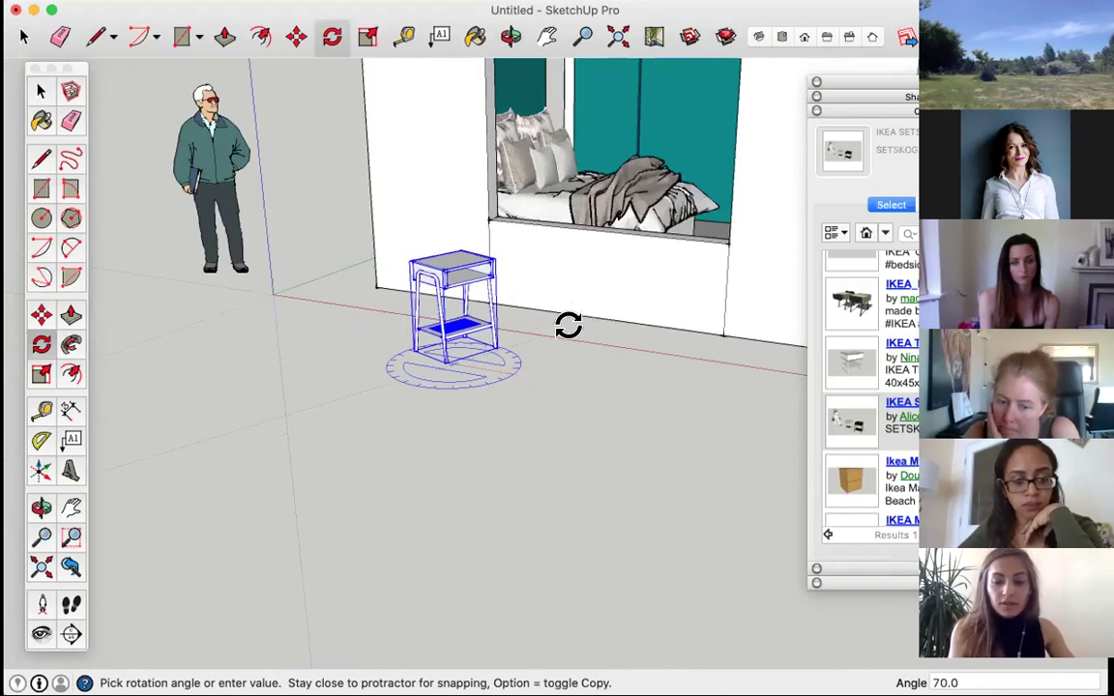
{"action": "type", "text": "90"}
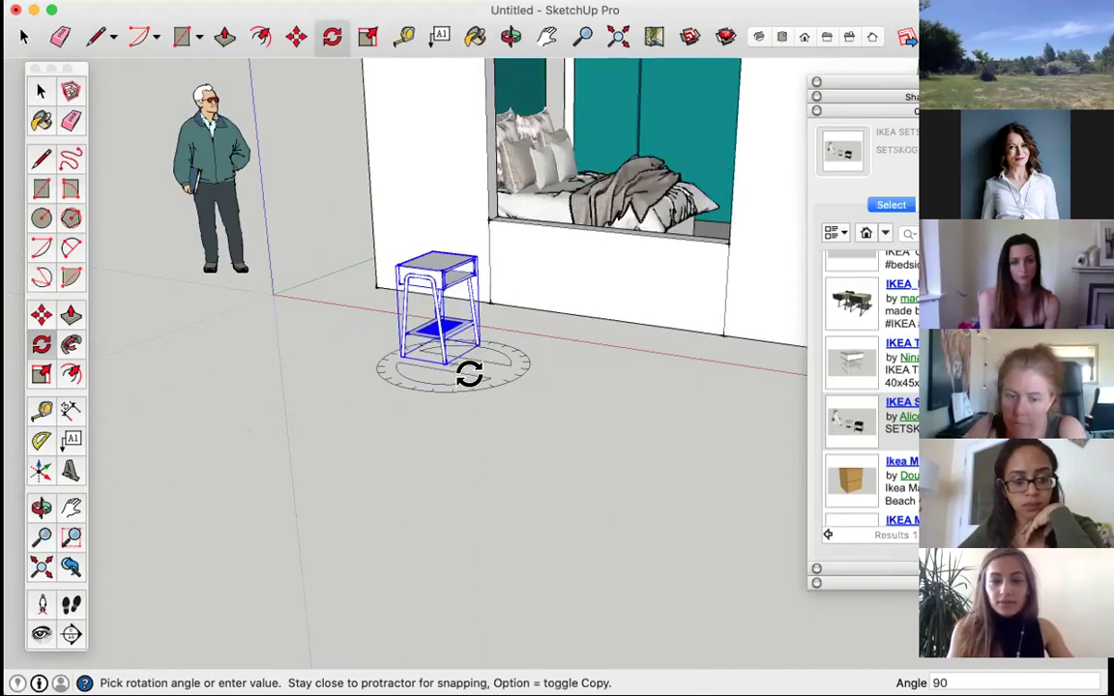
{"action": "key", "text": "Return"}
Step: Move the bedside table about 1982 mm into the room, between the window wall and the head of the bed
{"action": "middle_click_drag", "start_coordinate": [460, 497], "coordinate": [288, 388]}
{"action": "left_click", "coordinate": [40, 315]}
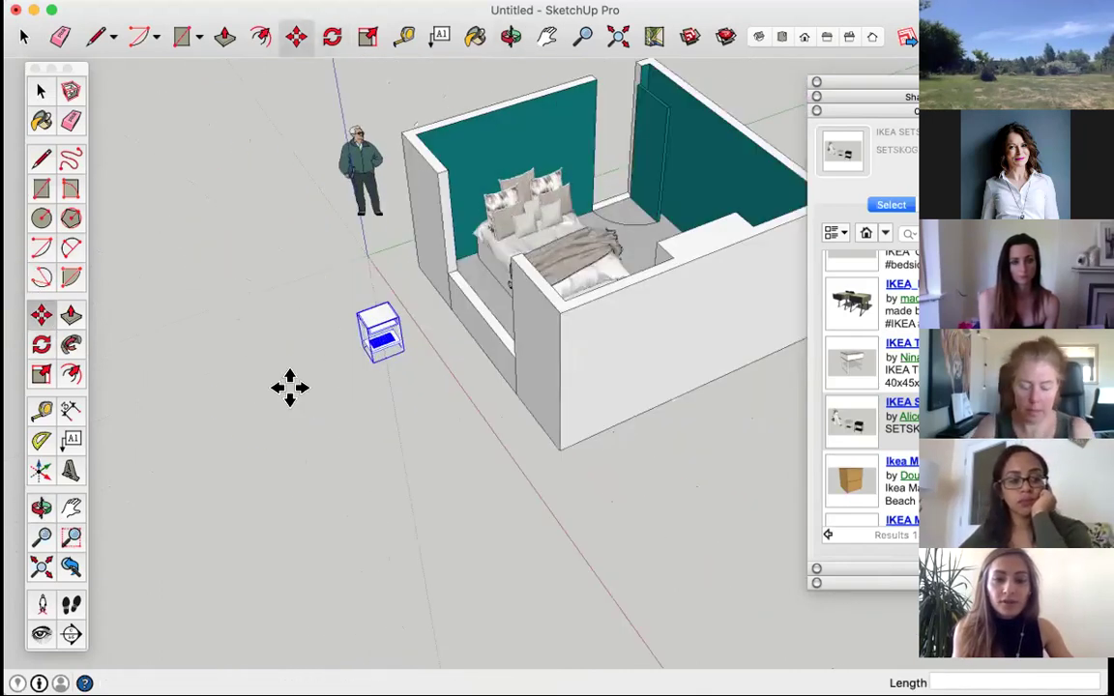
{"action": "left_click", "coordinate": [367, 360]}
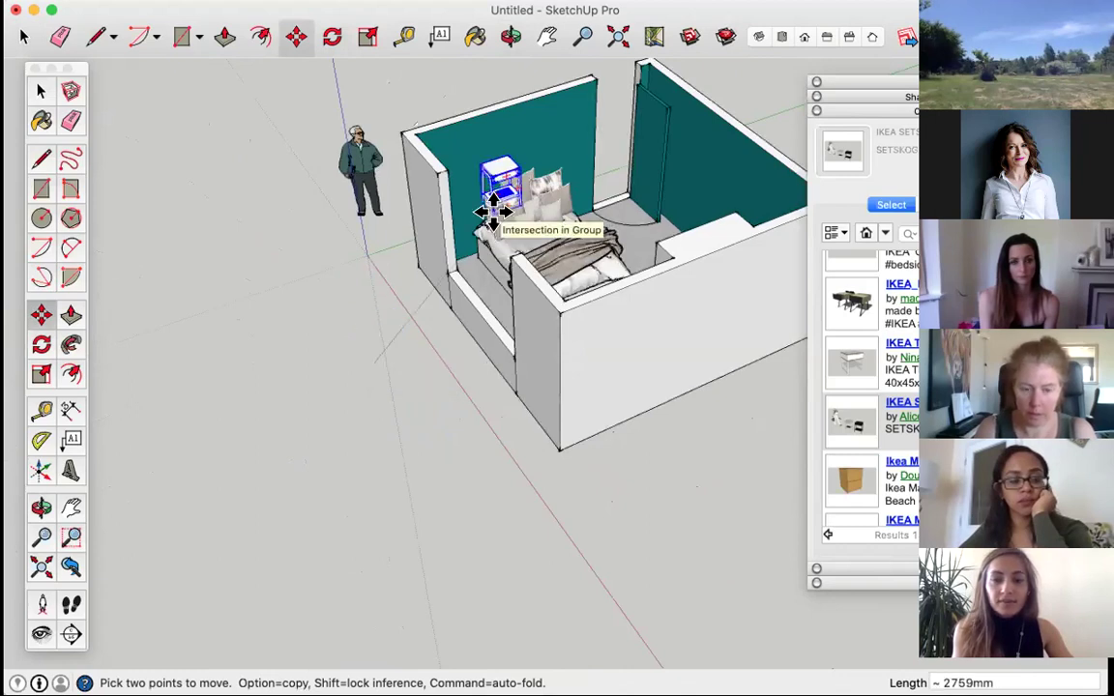
{"action": "left_click", "coordinate": [495, 211]}
{"action": "scroll", "coordinate": [453, 269], "scroll_direction": "up", "scroll_amount": 5}
{"action": "middle_click_drag", "start_coordinate": [359, 319], "coordinate": [436, 244]}
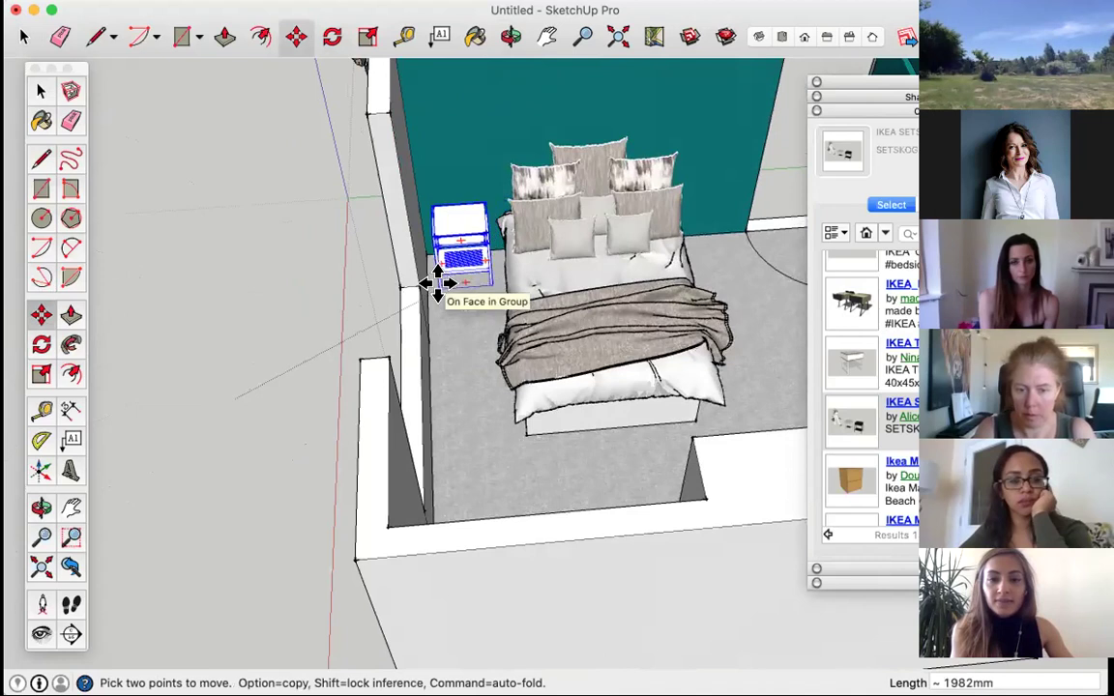
Step: Copy the bedside table 2266 mm across to the other side of the bed, along the teal headboard wall
{"action": "scroll", "coordinate": [437, 281], "scroll_direction": "down", "scroll_amount": 5}
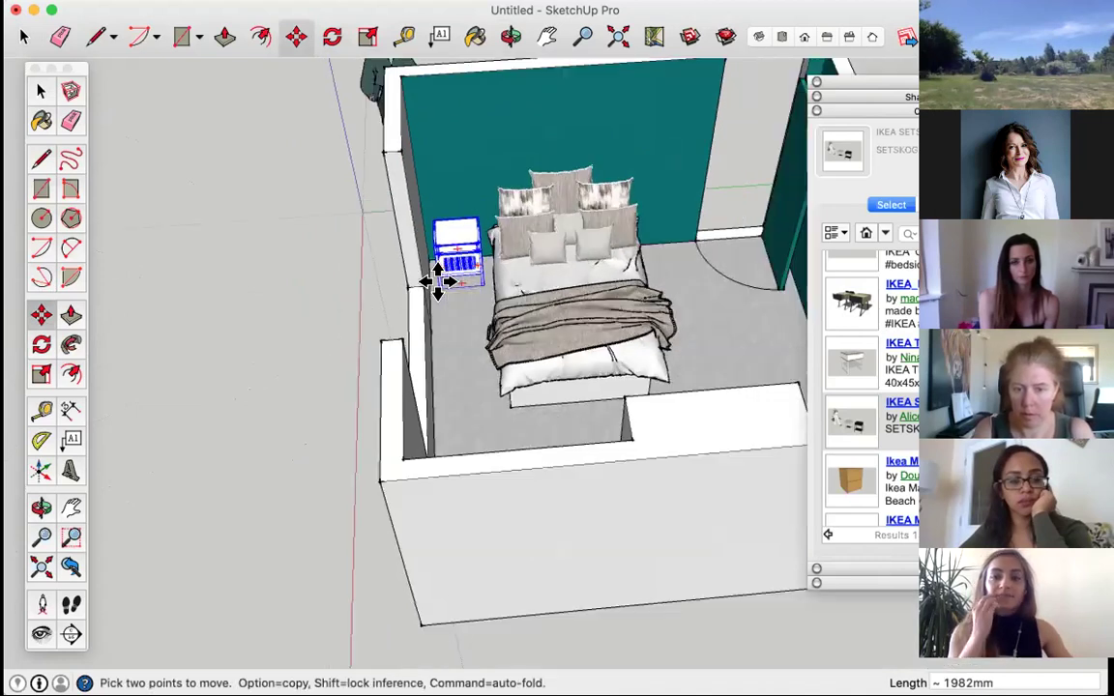
{"action": "scroll", "coordinate": [533, 261], "scroll_direction": "up", "scroll_amount": 5}
{"action": "middle_click_drag", "start_coordinate": [533, 261], "coordinate": [602, 216]}
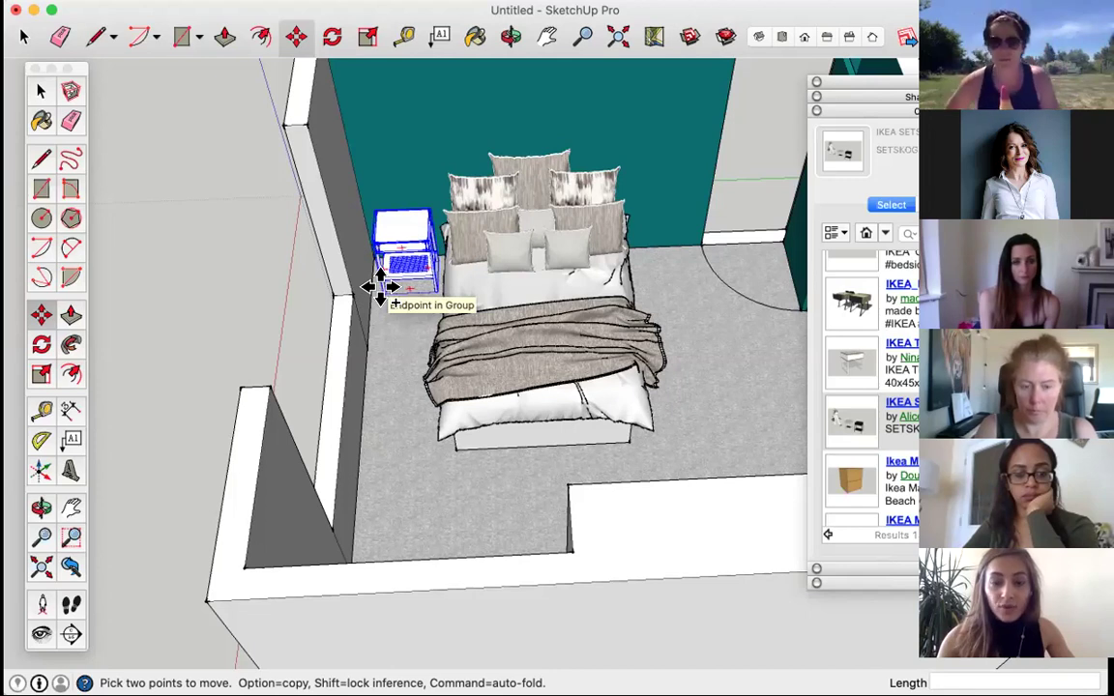
{"action": "left_click", "coordinate": [378, 287]}
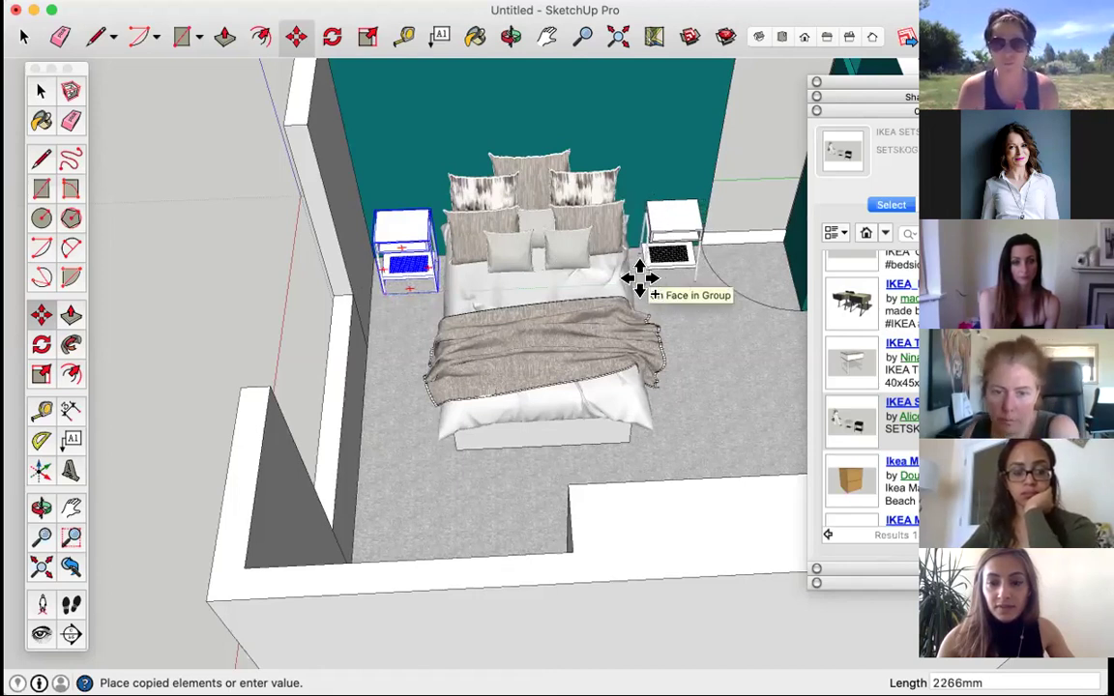
{"action": "scroll", "coordinate": [639, 279], "scroll_direction": "down", "scroll_amount": 2}
{"action": "left_click", "coordinate": [683, 274]}
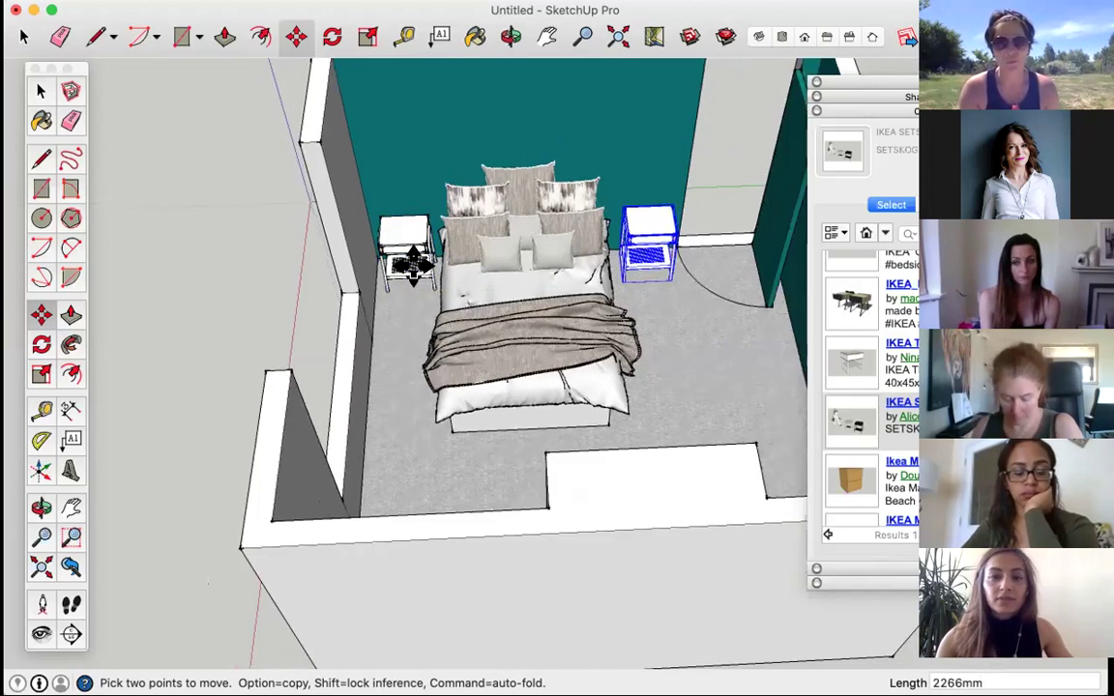
Step: Move the copied bedside table on the door side about 96 mm closer to the bed
{"action": "scroll", "coordinate": [413, 266], "scroll_direction": "down", "scroll_amount": 3}
{"action": "key", "text": "space"}
{"action": "scroll", "coordinate": [356, 205], "scroll_direction": "up", "scroll_amount": 3}
{"action": "middle_click_drag", "start_coordinate": [356, 205], "coordinate": [614, 241]}
{"action": "scroll", "coordinate": [619, 247], "scroll_direction": "up", "scroll_amount": 2}
{"action": "left_click", "coordinate": [622, 249]}
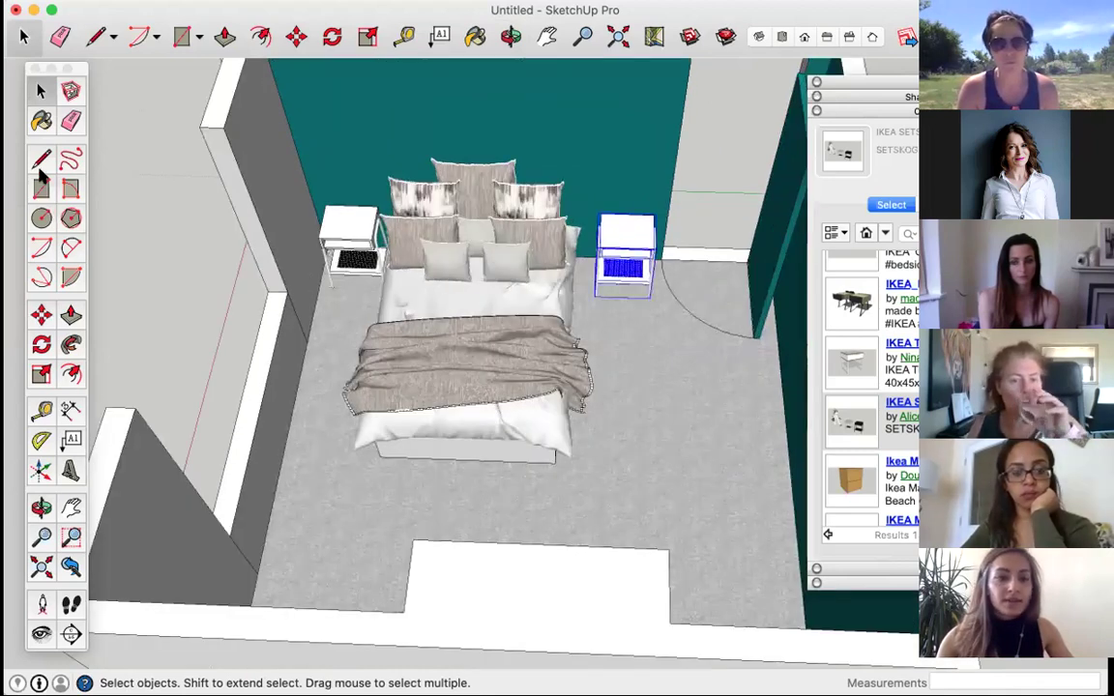
{"action": "scroll", "coordinate": [290, 290], "scroll_direction": "down", "scroll_amount": 3}
{"action": "key", "text": "m"}
{"action": "scroll", "coordinate": [610, 341], "scroll_direction": "up", "scroll_amount": 3}
{"action": "scroll", "coordinate": [627, 337], "scroll_direction": "down", "scroll_amount": 3}
{"action": "left_click", "coordinate": [639, 334]}
{"action": "scroll", "coordinate": [599, 303], "scroll_direction": "up", "scroll_amount": 3}
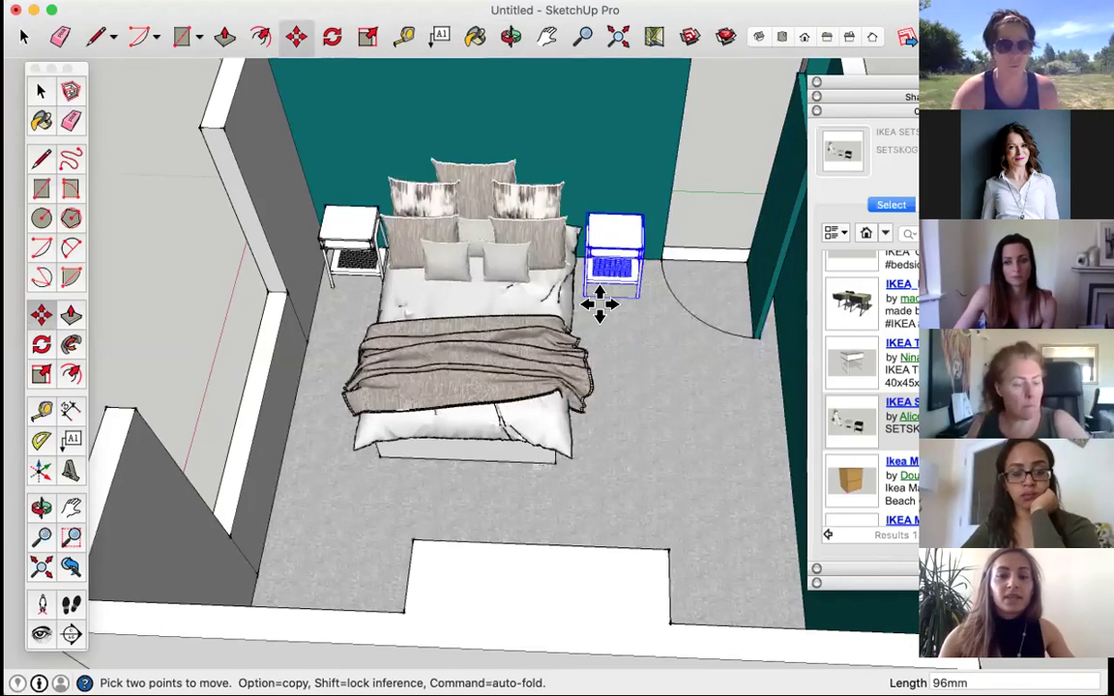
{"action": "scroll", "coordinate": [600, 304], "scroll_direction": "down", "scroll_amount": 3}
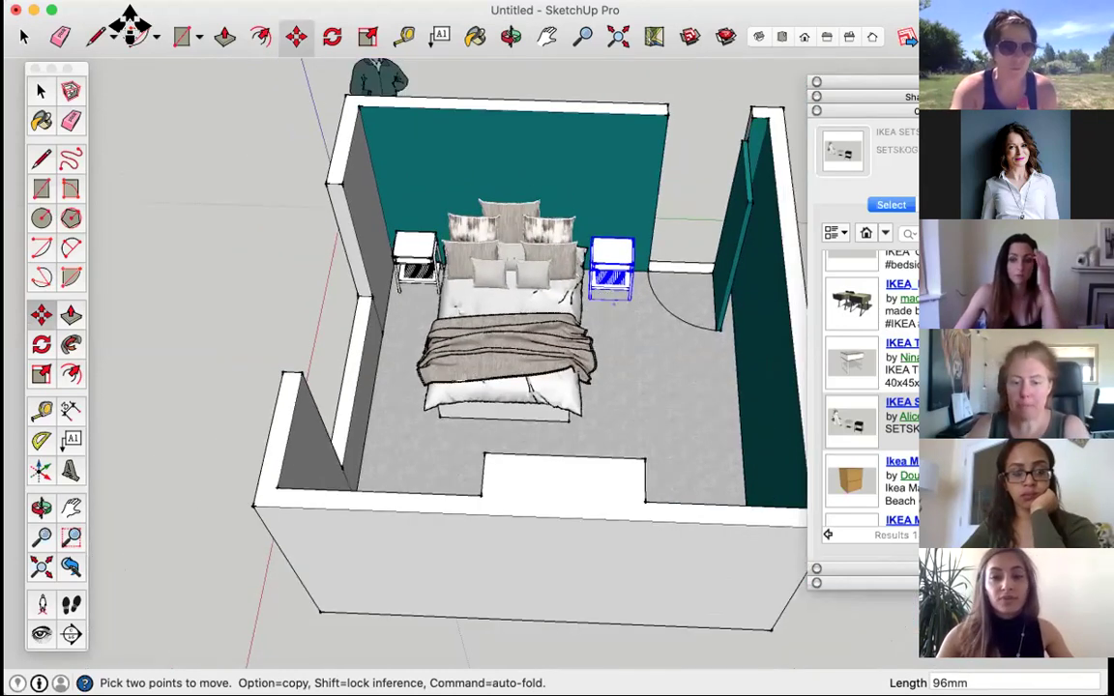
{"action": "left_click", "coordinate": [42, 91]}
Step: Search the component library for curtains and browse the resulting models
{"action": "middle_click_drag", "start_coordinate": [597, 256], "coordinate": [474, 279]}
{"action": "middle_click_drag", "start_coordinate": [392, 254], "coordinate": [295, 147]}
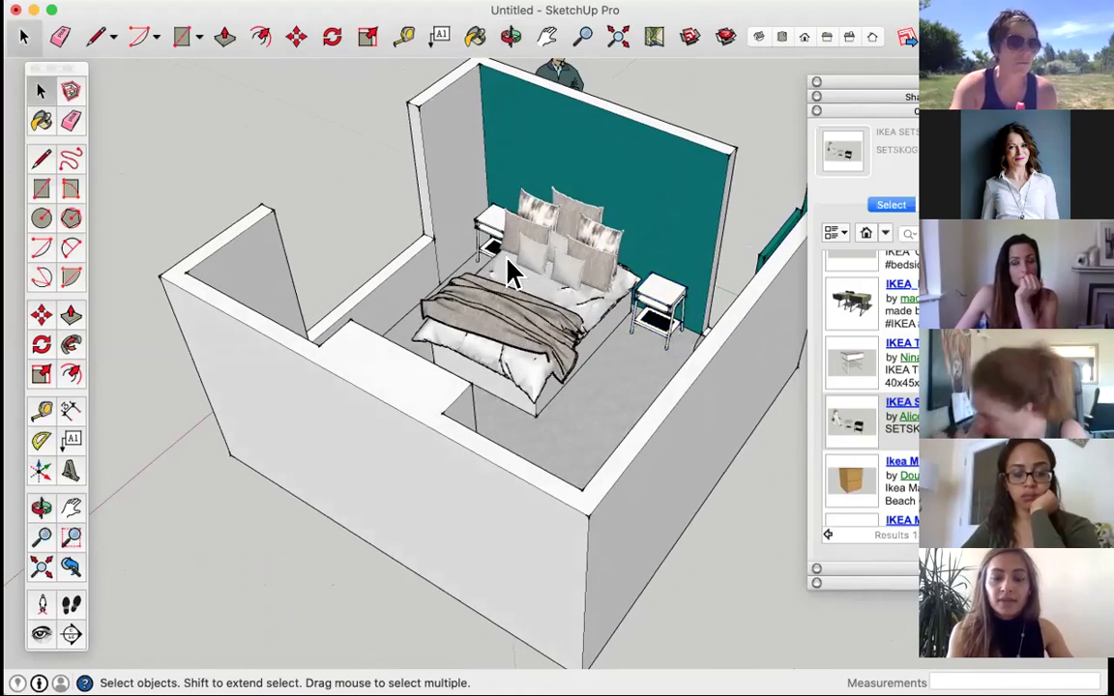
{"action": "scroll", "coordinate": [513, 274], "scroll_direction": "down", "scroll_amount": 1}
{"action": "scroll", "coordinate": [508, 259], "scroll_direction": "up", "scroll_amount": 1}
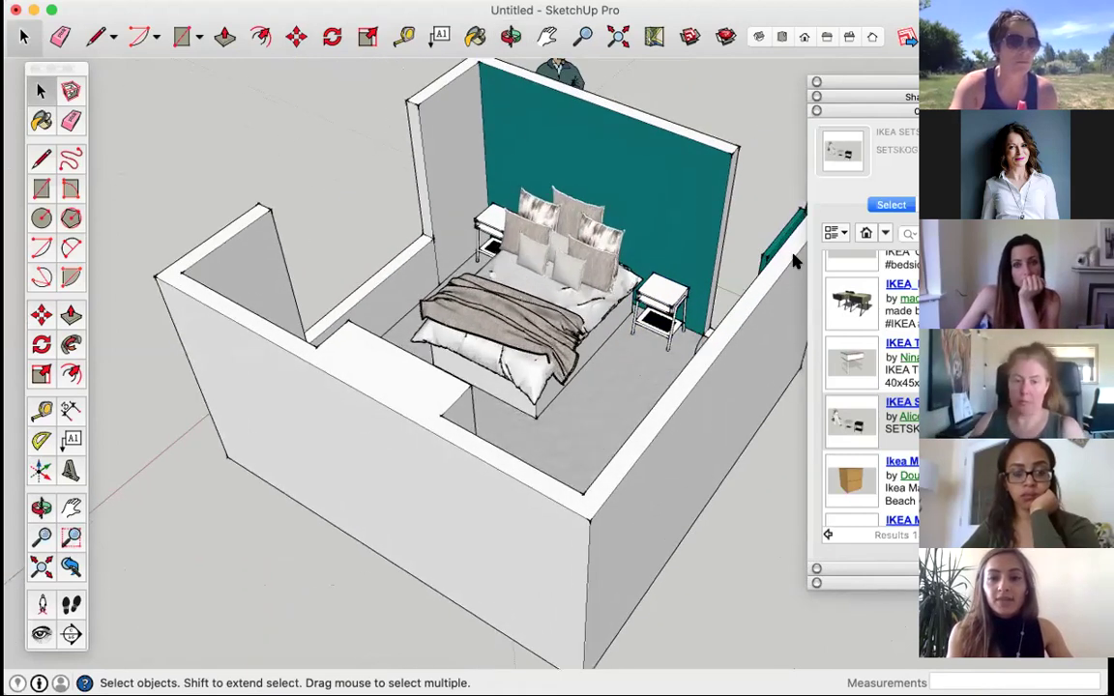
{"action": "left_click", "coordinate": [909, 234]}
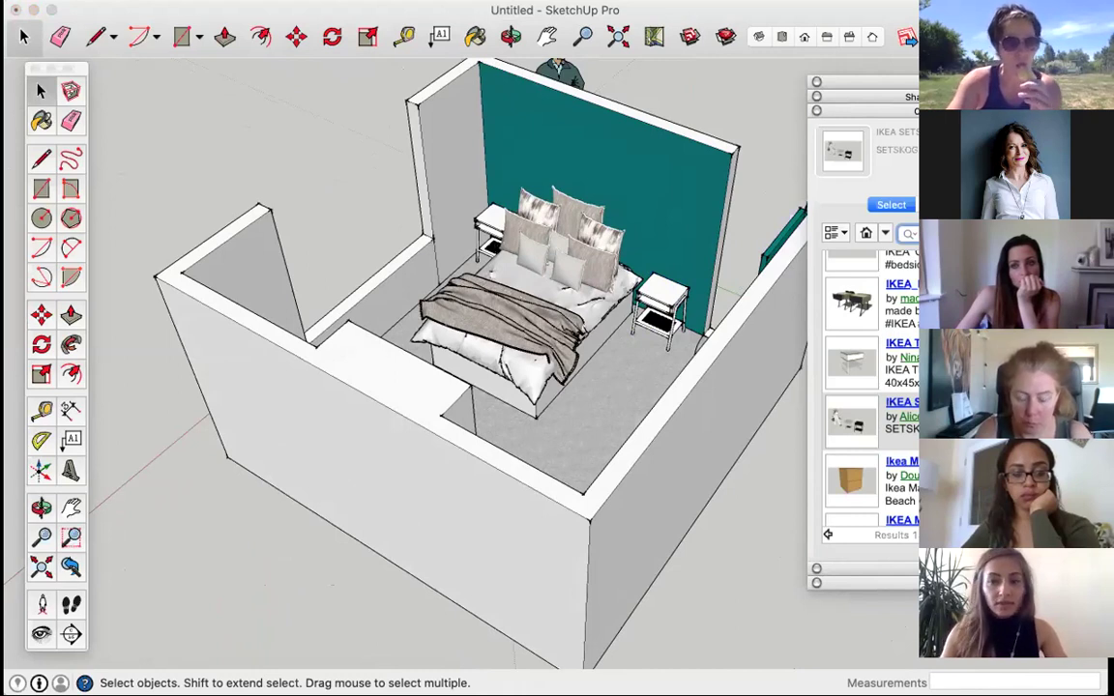
{"action": "key", "text": "Return"}
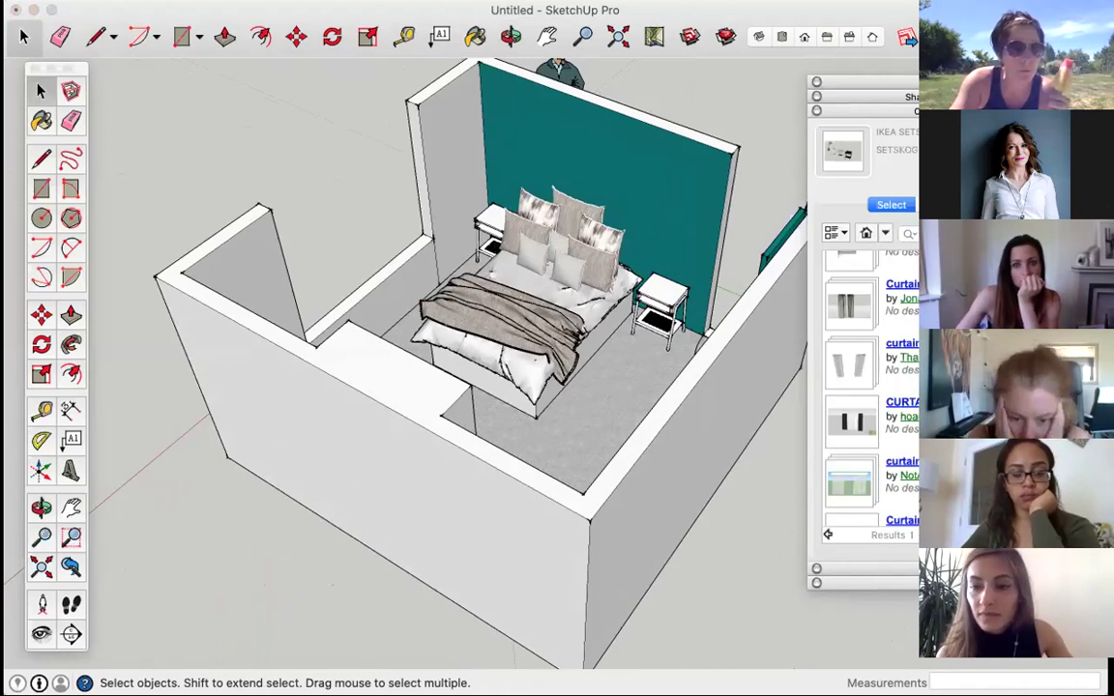
{"action": "scroll", "coordinate": [871, 387], "scroll_direction": "down", "scroll_amount": 5}
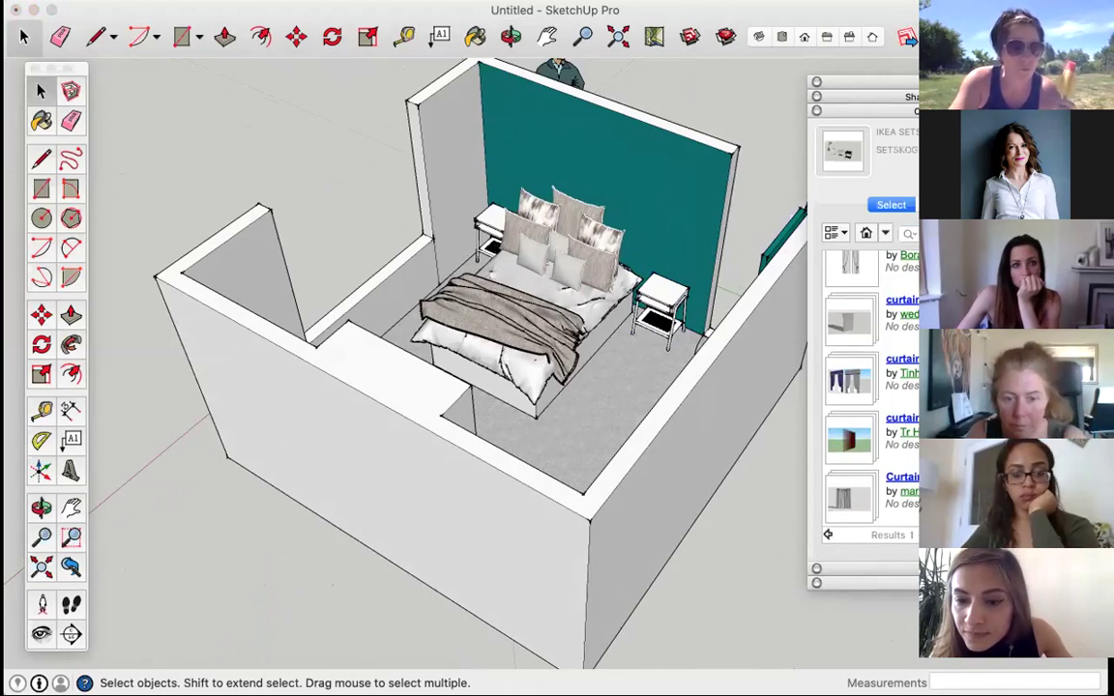
{"action": "left_click", "coordinate": [849, 498]}
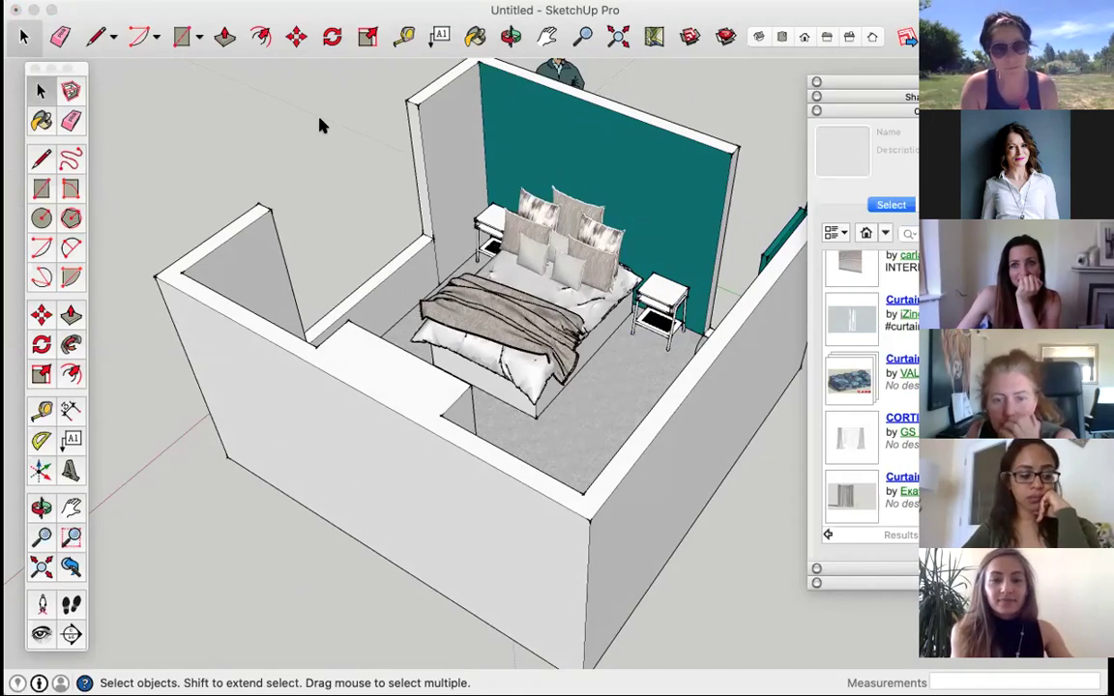
Step: Pick the curtains model with beige drapes and white sheers and place it outside the room beyond the window wall
{"action": "mouse_move", "coordinate": [322, 125]}
{"action": "middle_mouse_down"}
{"action": "mouse_move", "coordinate": [735, 295]}
{"action": "mouse_move", "coordinate": [786, 329]}
{"action": "middle_mouse_up"}
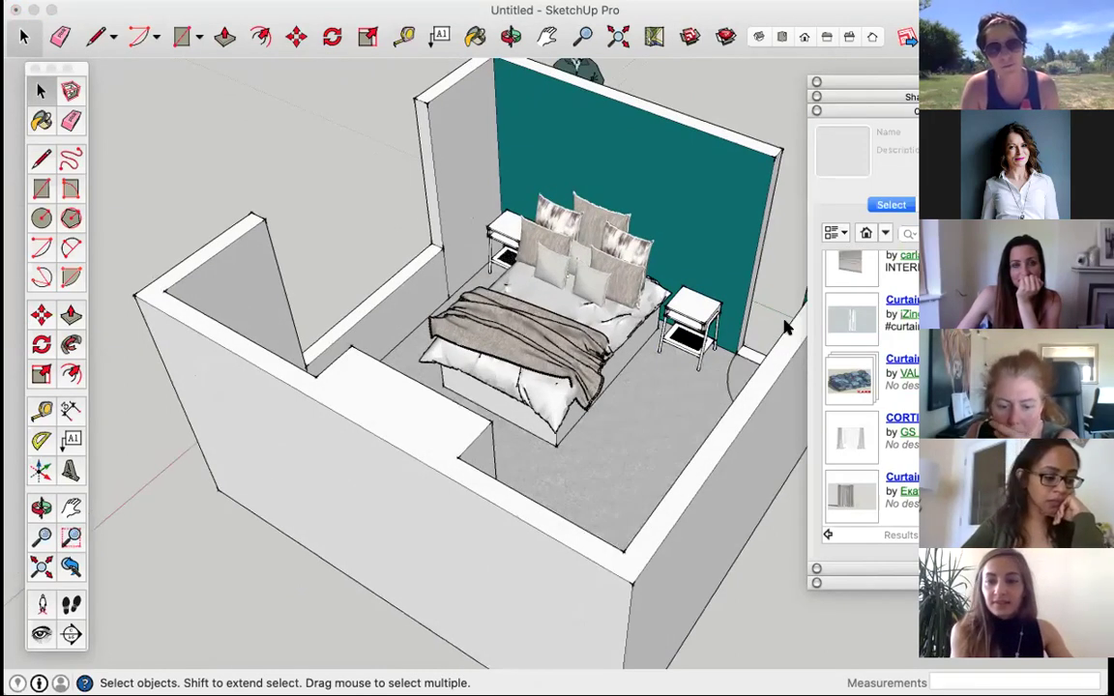
{"action": "left_click", "coordinate": [844, 495]}
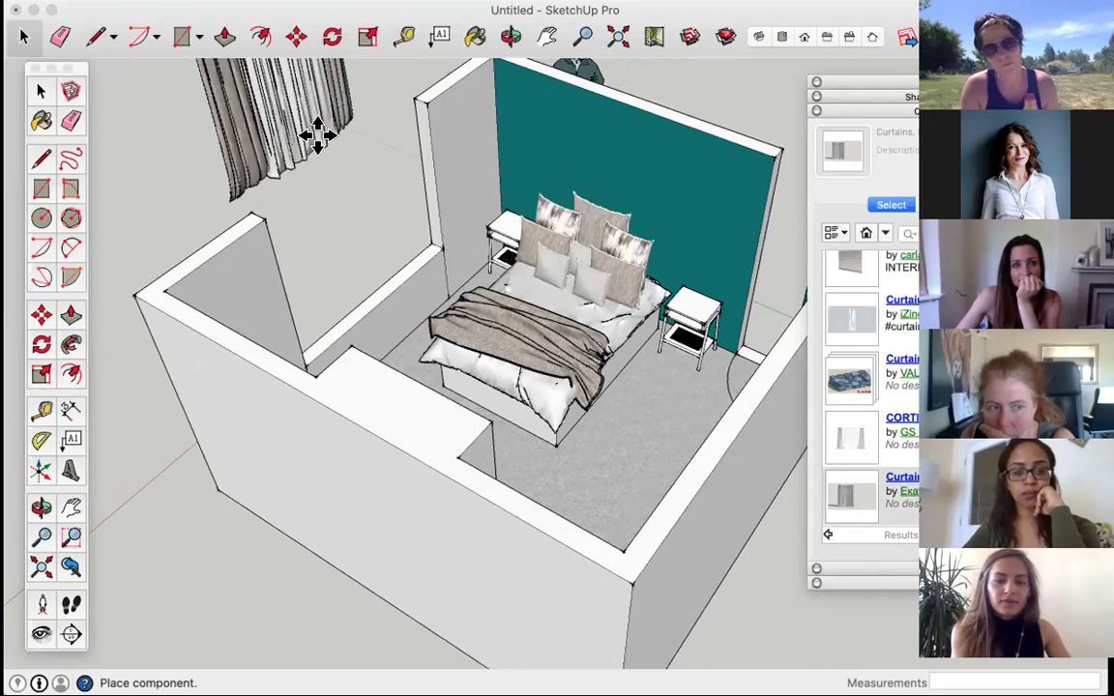
{"action": "left_click", "coordinate": [309, 131]}
Step: Move the curtains by their upper corner about 4537 mm onto the window opening in the side wall
{"action": "scroll", "coordinate": [223, 172], "scroll_direction": "down", "scroll_amount": 3}
{"action": "scroll", "coordinate": [318, 160], "scroll_direction": "down", "scroll_amount": 5}
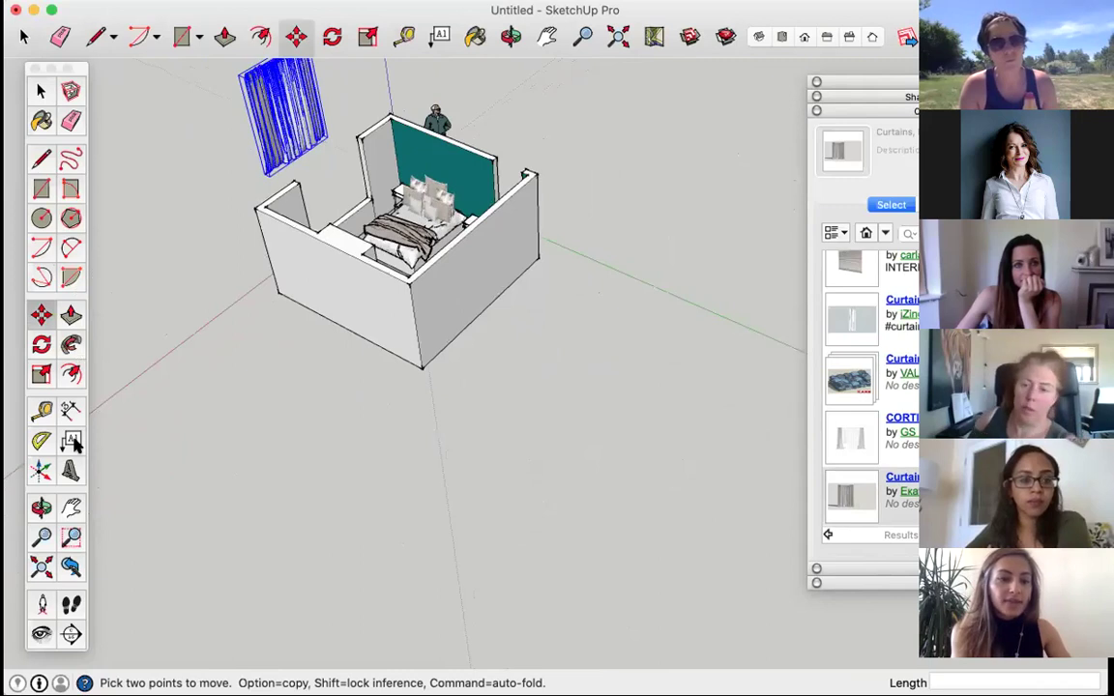
{"action": "key", "text": "h"}
{"action": "left_click_drag", "start_coordinate": [200, 385], "coordinate": [219, 415]}
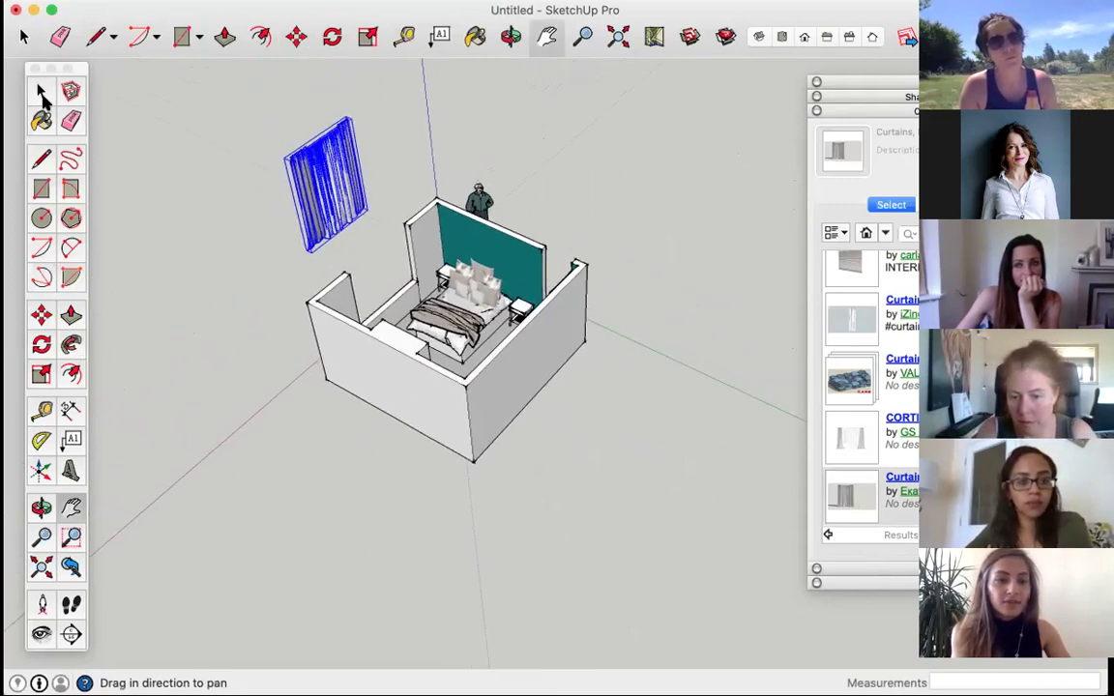
{"action": "key", "text": "m"}
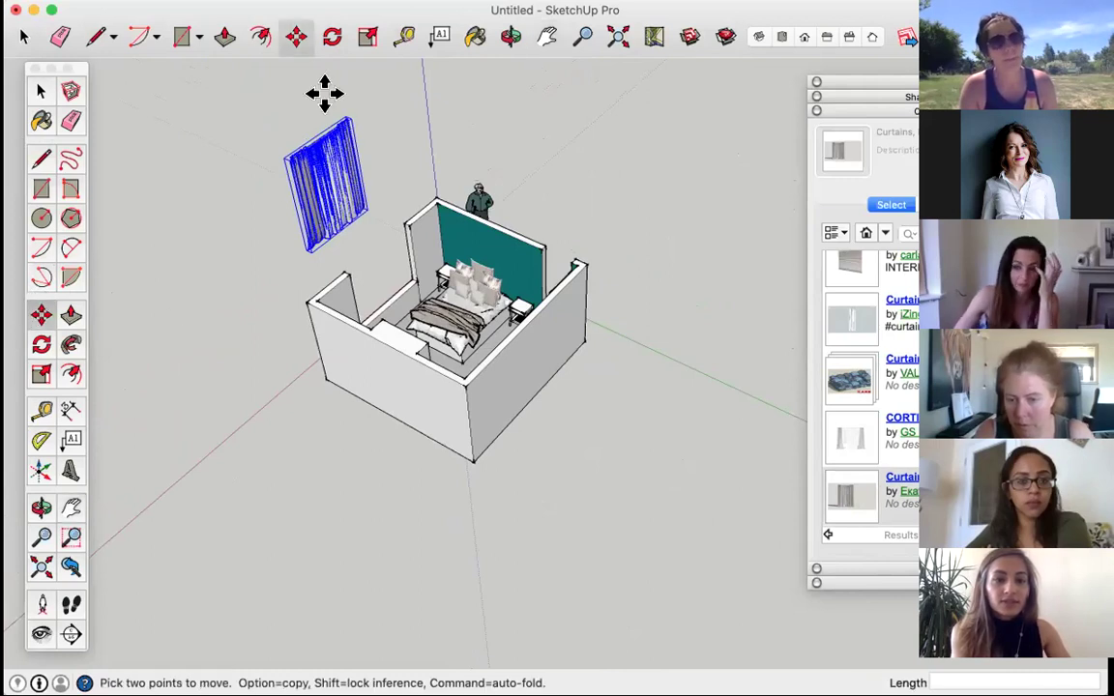
{"action": "scroll", "coordinate": [387, 169], "scroll_direction": "up", "scroll_amount": 2}
{"action": "scroll", "coordinate": [337, 118], "scroll_direction": "up", "scroll_amount": 2}
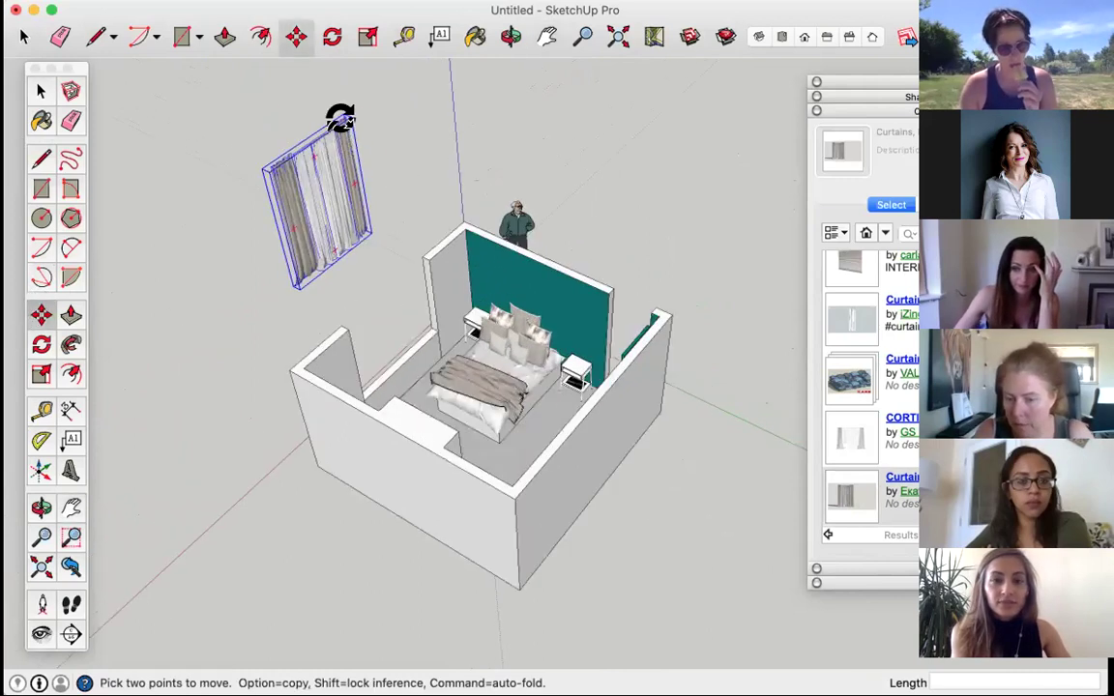
{"action": "left_click", "coordinate": [417, 253]}
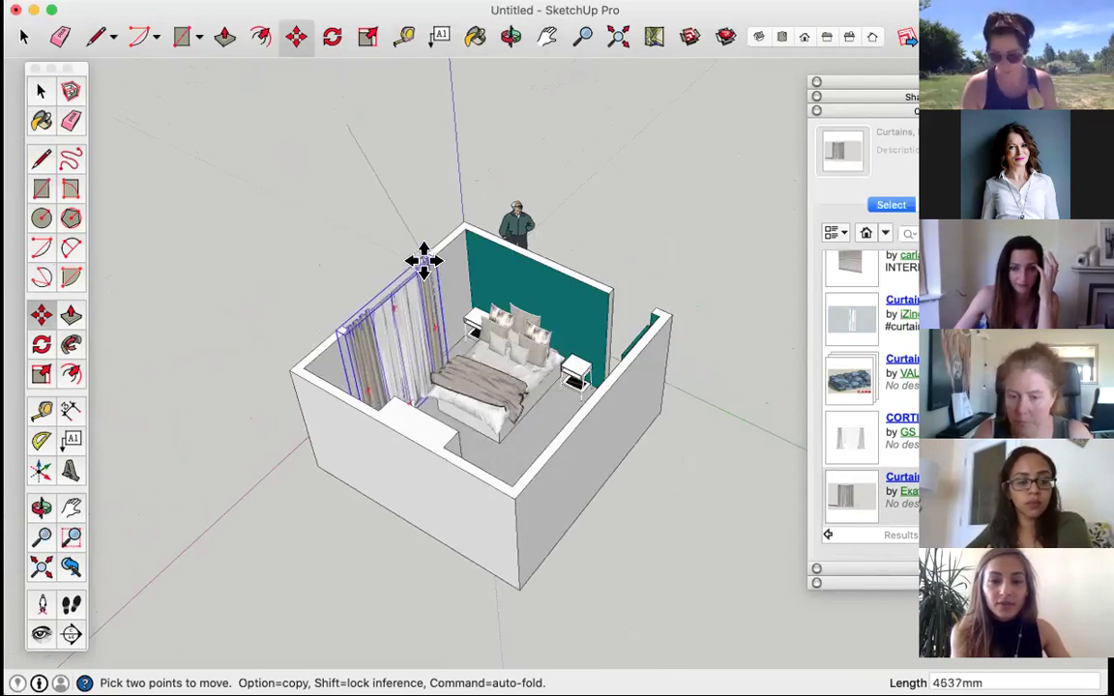
Step: Scale the curtains' height along the blue axis to 0.91 to bring their top down towards the wall top
{"action": "middle_click_drag", "start_coordinate": [374, 304], "coordinate": [460, 236]}
{"action": "middle_click_drag", "start_coordinate": [404, 203], "coordinate": [519, 186]}
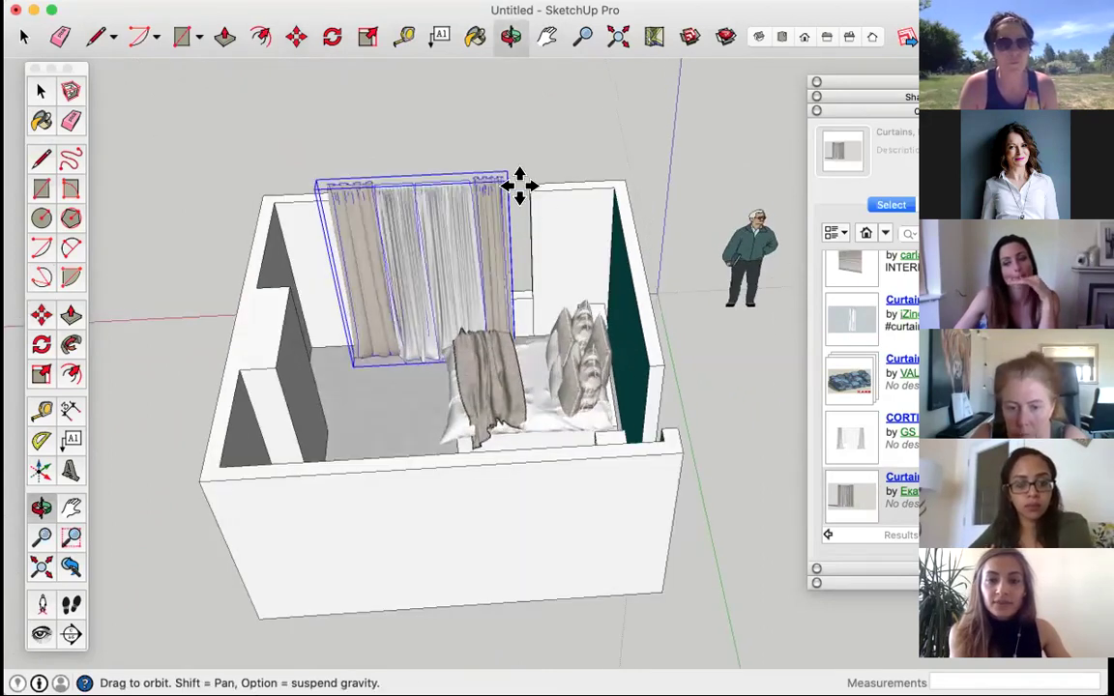
{"action": "scroll", "coordinate": [535, 212], "scroll_direction": "up", "scroll_amount": 5}
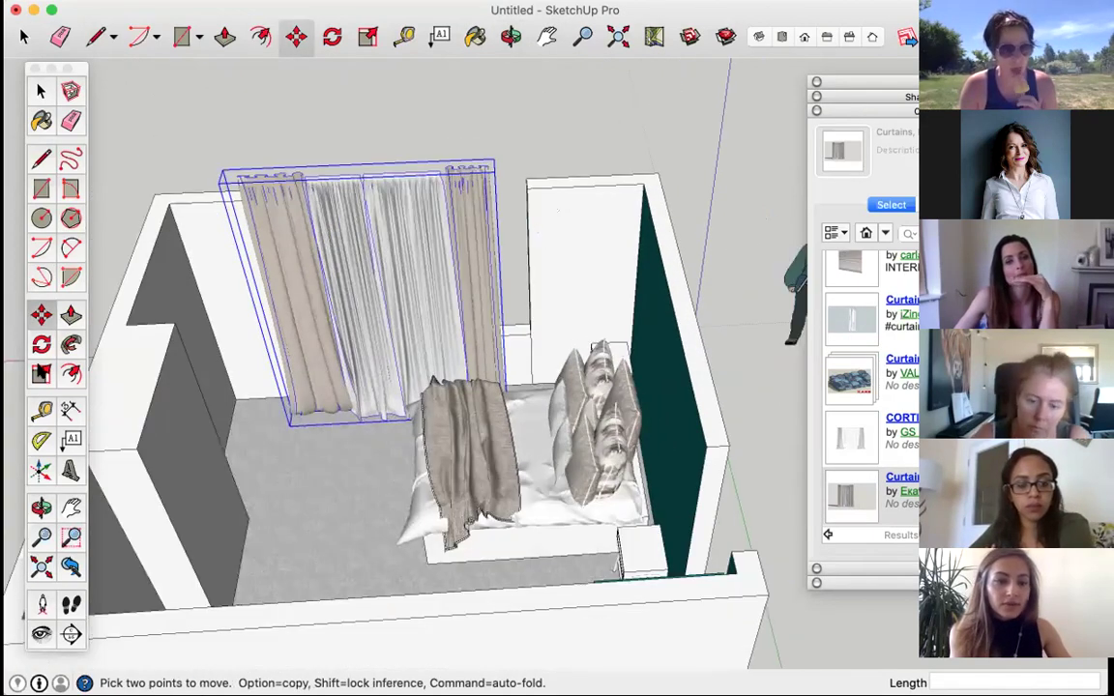
{"action": "left_click", "coordinate": [41, 374]}
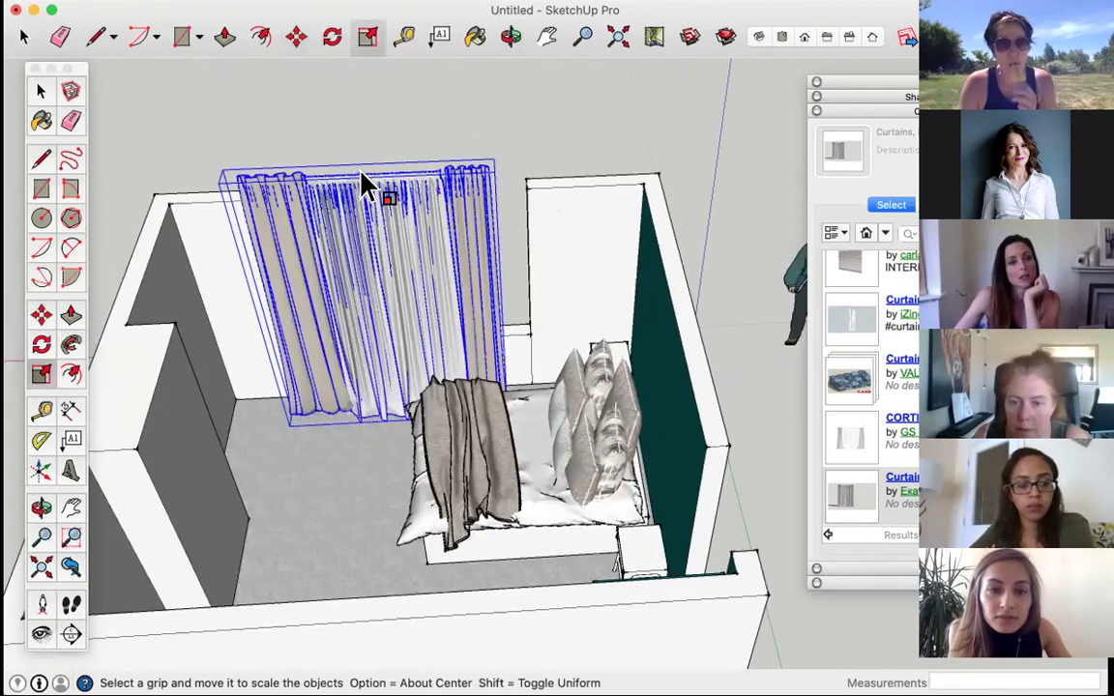
{"action": "left_click_drag", "start_coordinate": [353, 171], "coordinate": [356, 198]}
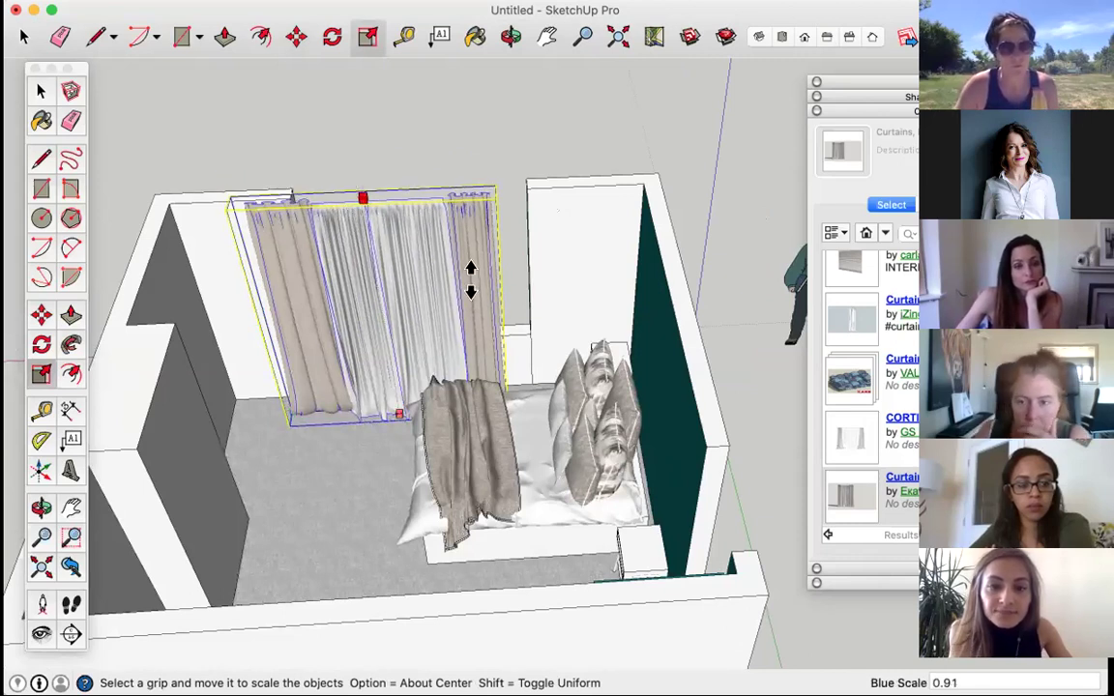
Step: Scale the curtains' width at both sides to fit the window opening, finishing with a red-axis scale of 0.92, and deselect them
{"action": "middle_click_drag", "start_coordinate": [467, 280], "coordinate": [547, 316]}
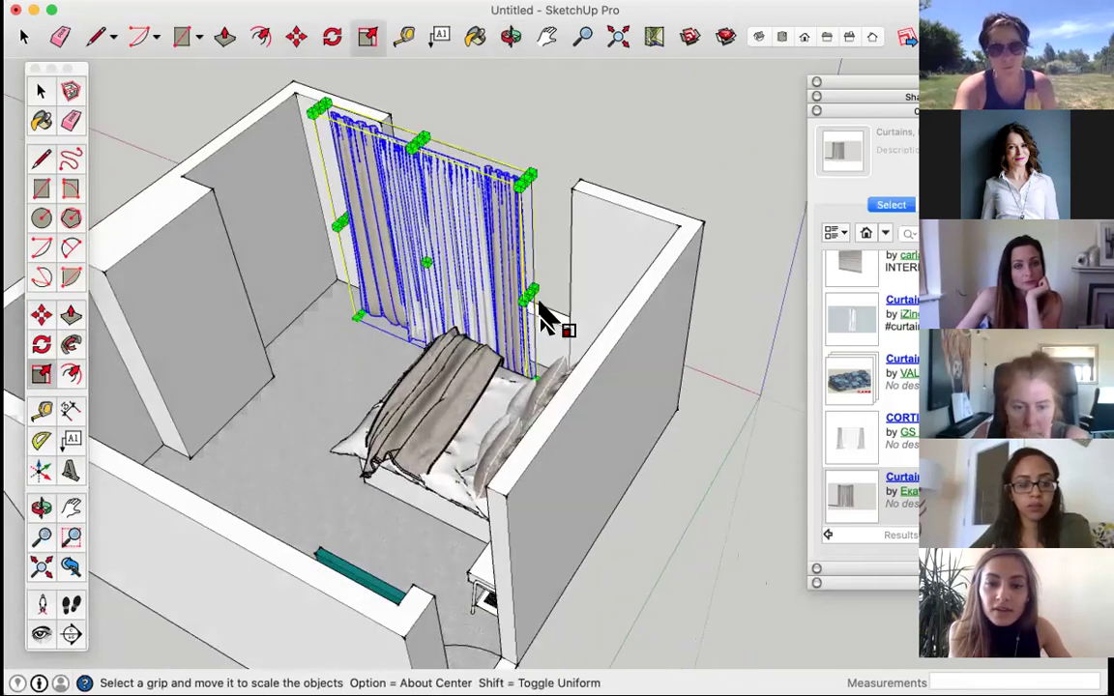
{"action": "left_click_drag", "start_coordinate": [530, 295], "coordinate": [577, 316]}
{"action": "middle_click_drag", "start_coordinate": [551, 272], "coordinate": [236, 358]}
{"action": "left_click_drag", "start_coordinate": [254, 341], "coordinate": [290, 357]}
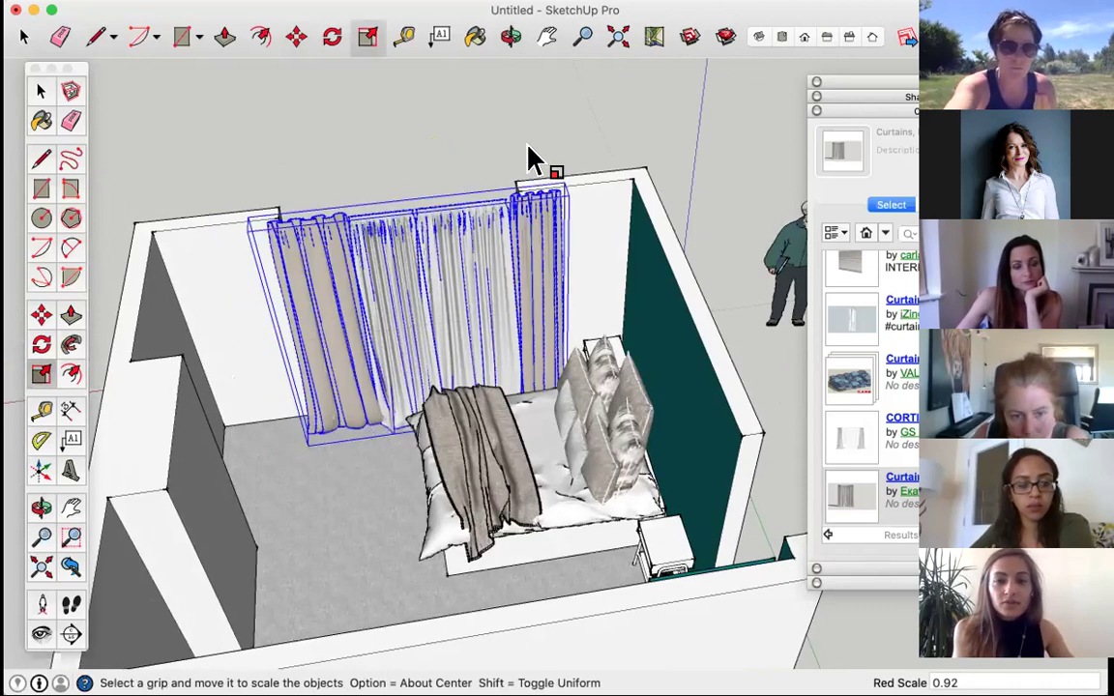
{"action": "scroll", "coordinate": [527, 156], "scroll_direction": "down", "scroll_amount": 3}
{"action": "middle_click_drag", "start_coordinate": [527, 157], "coordinate": [387, 253]}
{"action": "left_click", "coordinate": [40, 94]}
{"action": "left_click", "coordinate": [325, 203]}
Step: Search the component library for artwork and browse the resulting models, including the collection with two framed prints
{"action": "middle_click_drag", "start_coordinate": [236, 156], "coordinate": [314, 209]}
{"action": "scroll", "coordinate": [269, 193], "scroll_direction": "down", "scroll_amount": 3}
{"action": "scroll", "coordinate": [428, 323], "scroll_direction": "up", "scroll_amount": 5}
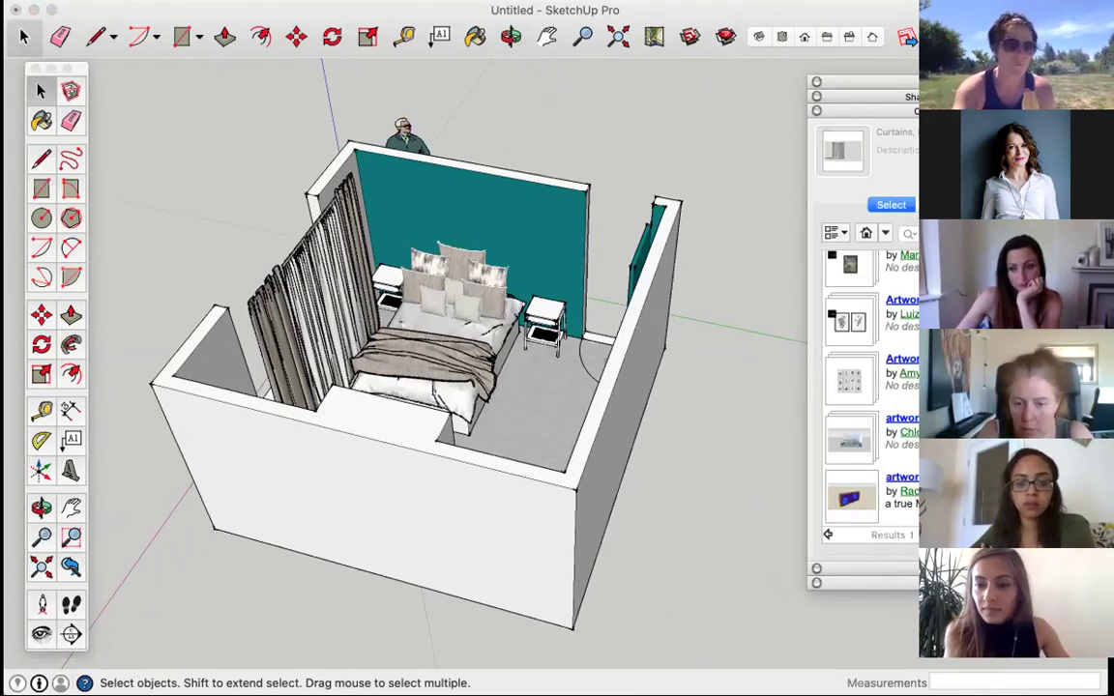
{"action": "scroll", "coordinate": [871, 387], "scroll_direction": "up", "scroll_amount": 2}
{"action": "scroll", "coordinate": [870, 387], "scroll_direction": "down", "scroll_amount": 10}
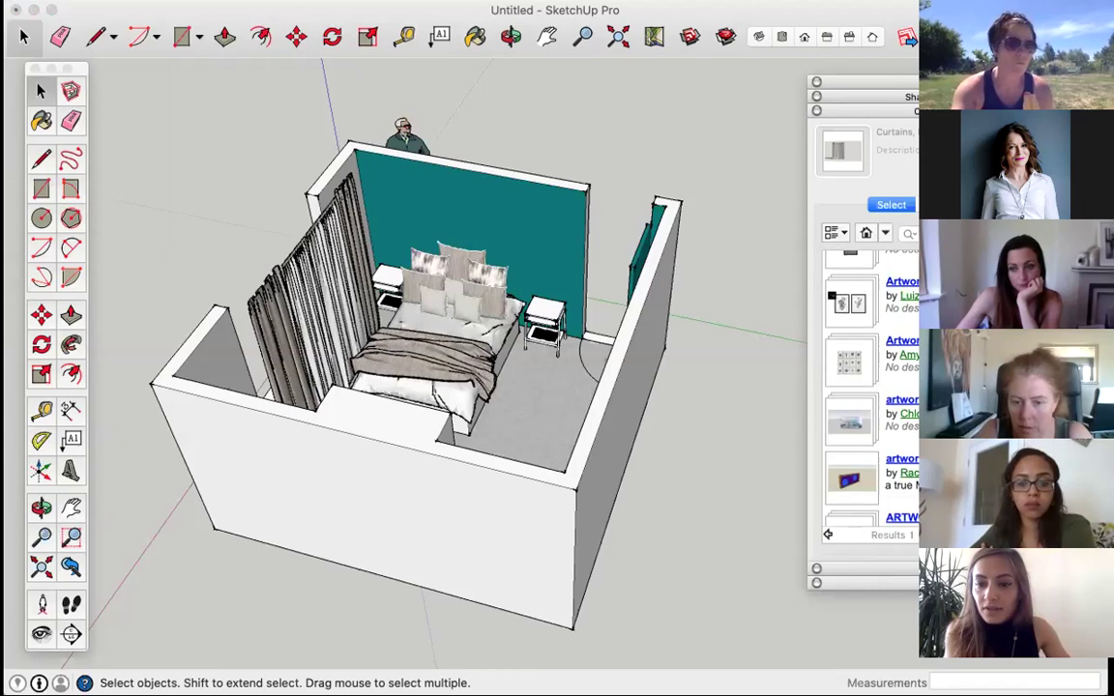
{"action": "scroll", "coordinate": [870, 386], "scroll_direction": "down", "scroll_amount": 2}
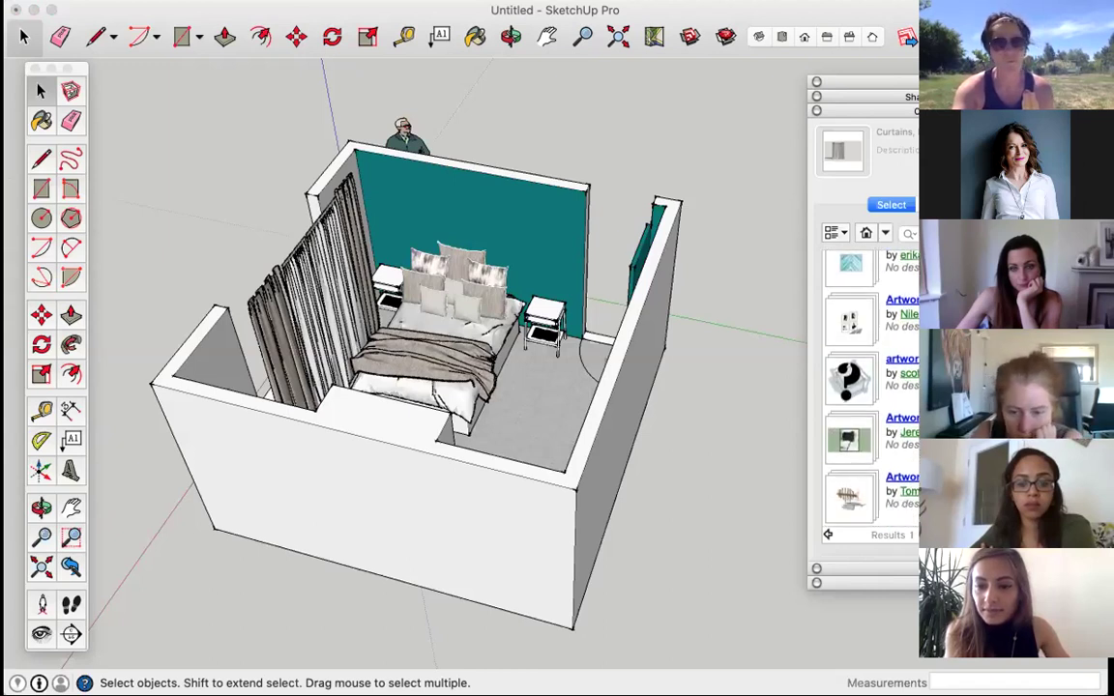
{"action": "scroll", "coordinate": [861, 387], "scroll_direction": "up", "scroll_amount": 10}
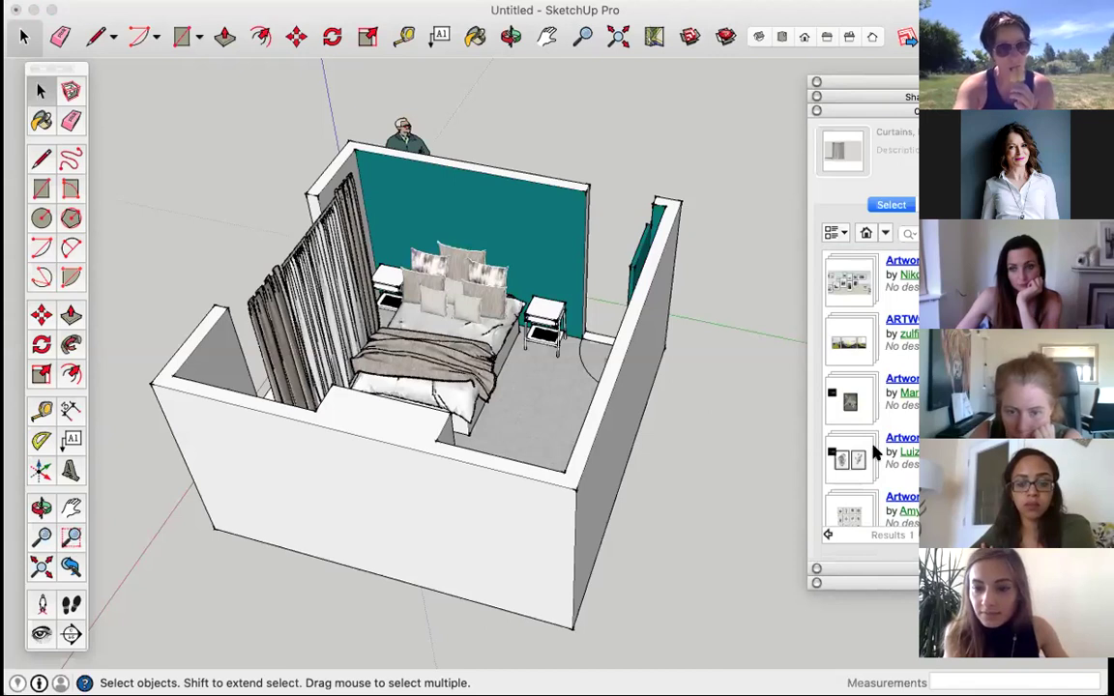
{"action": "left_click", "coordinate": [847, 462]}
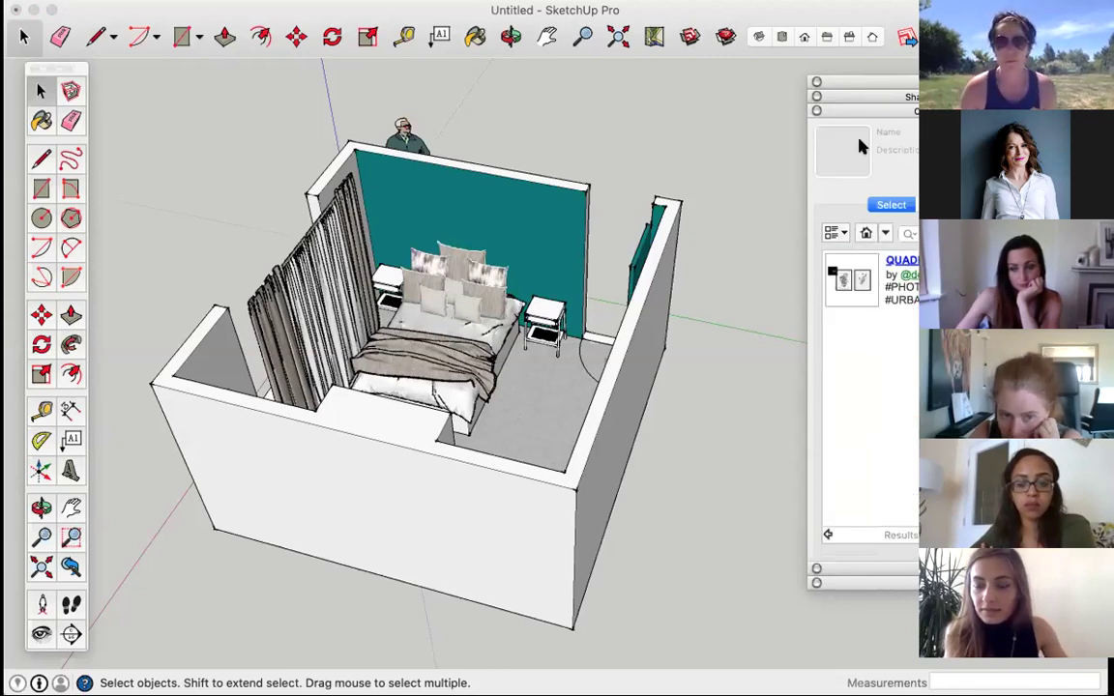
{"action": "left_click", "coordinate": [827, 535]}
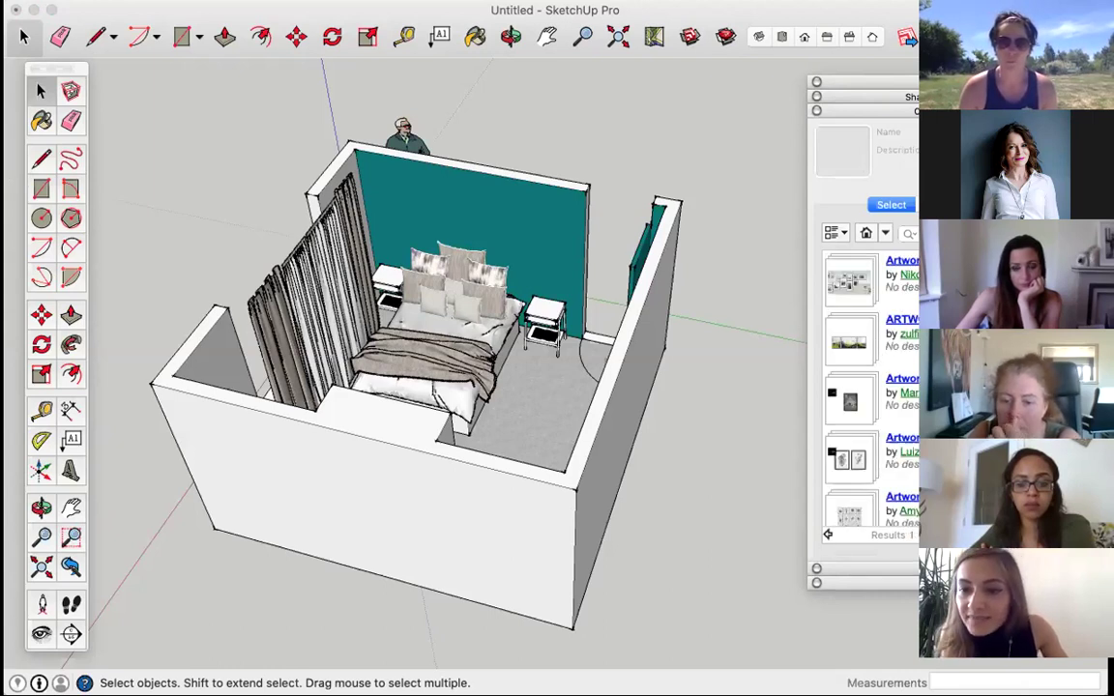
{"action": "scroll", "coordinate": [860, 387], "scroll_direction": "down", "scroll_amount": 5}
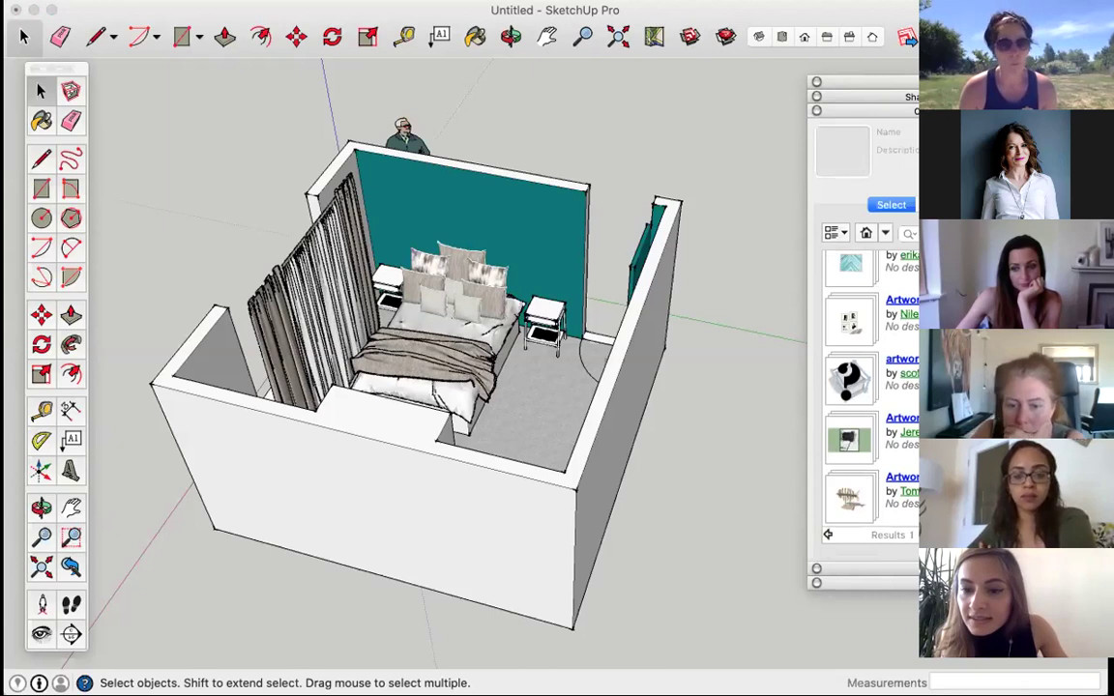
{"action": "scroll", "coordinate": [861, 387], "scroll_direction": "up", "scroll_amount": 5}
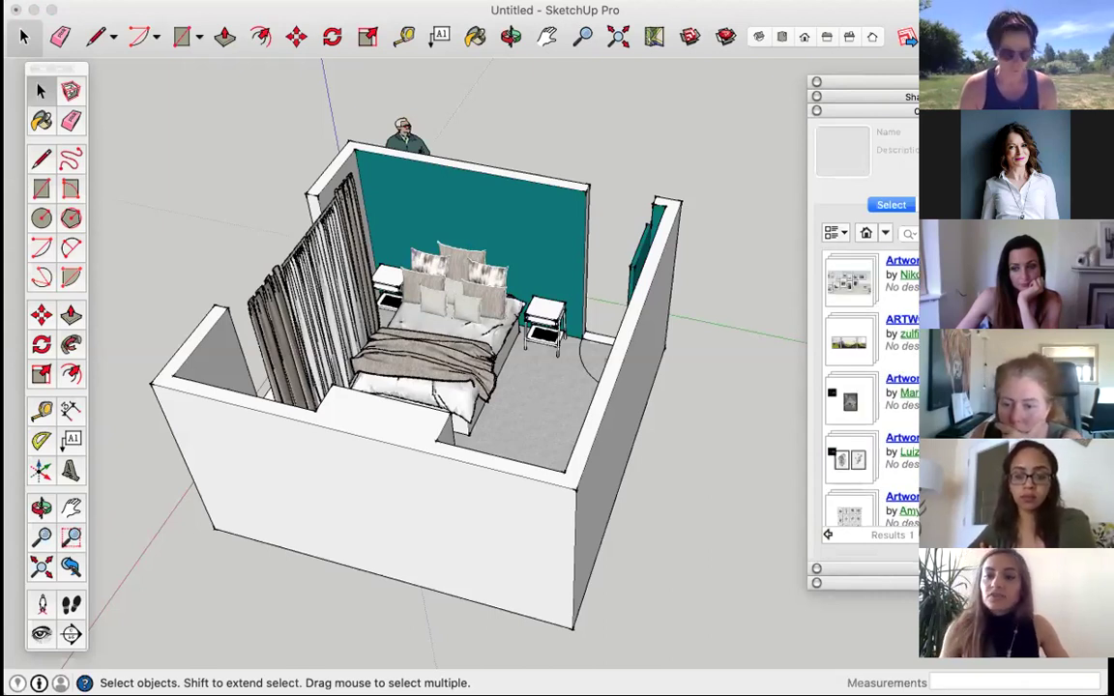
Step: Search the component library for "art work" and look through the results for framed wall pictures
{"action": "left_click", "coordinate": [910, 233]}
{"action": "key", "text": "Return"}
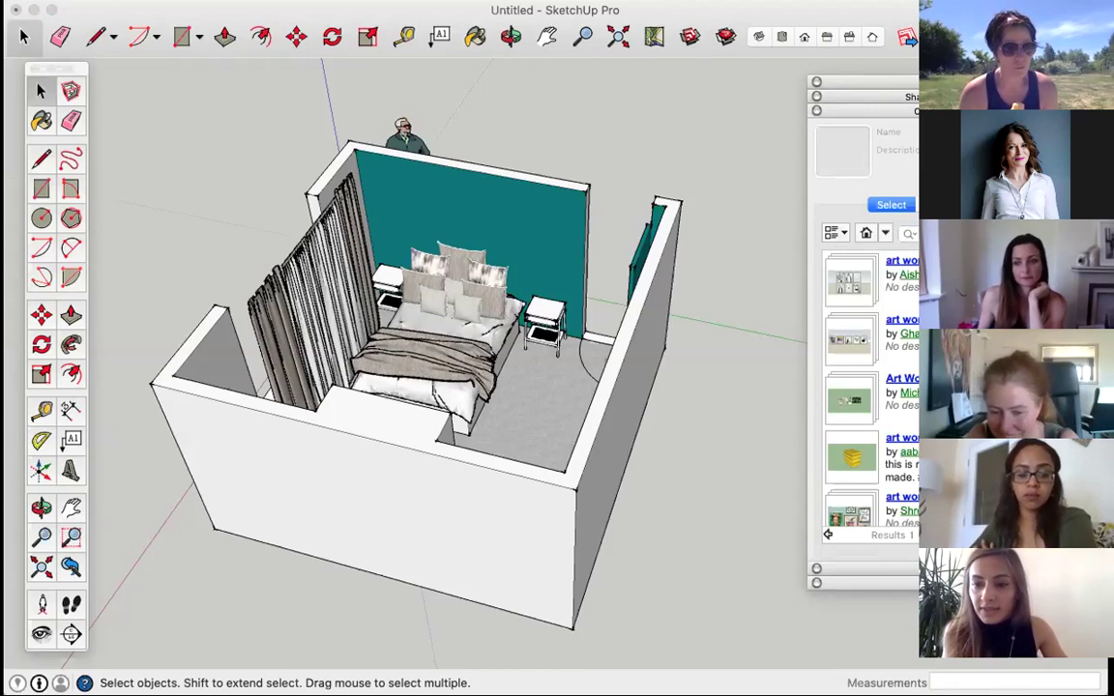
{"action": "scroll", "coordinate": [865, 387], "scroll_direction": "down", "scroll_amount": 3}
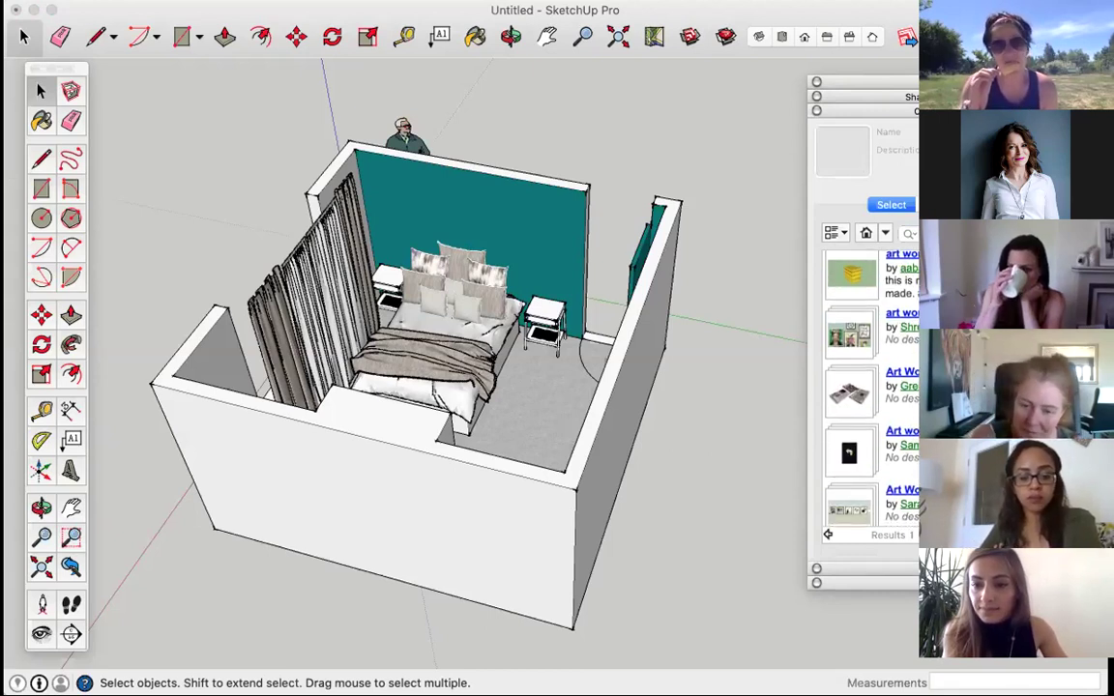
{"action": "scroll", "coordinate": [871, 387], "scroll_direction": "down", "scroll_amount": 5}
{"action": "scroll", "coordinate": [865, 387], "scroll_direction": "down", "scroll_amount": 1}
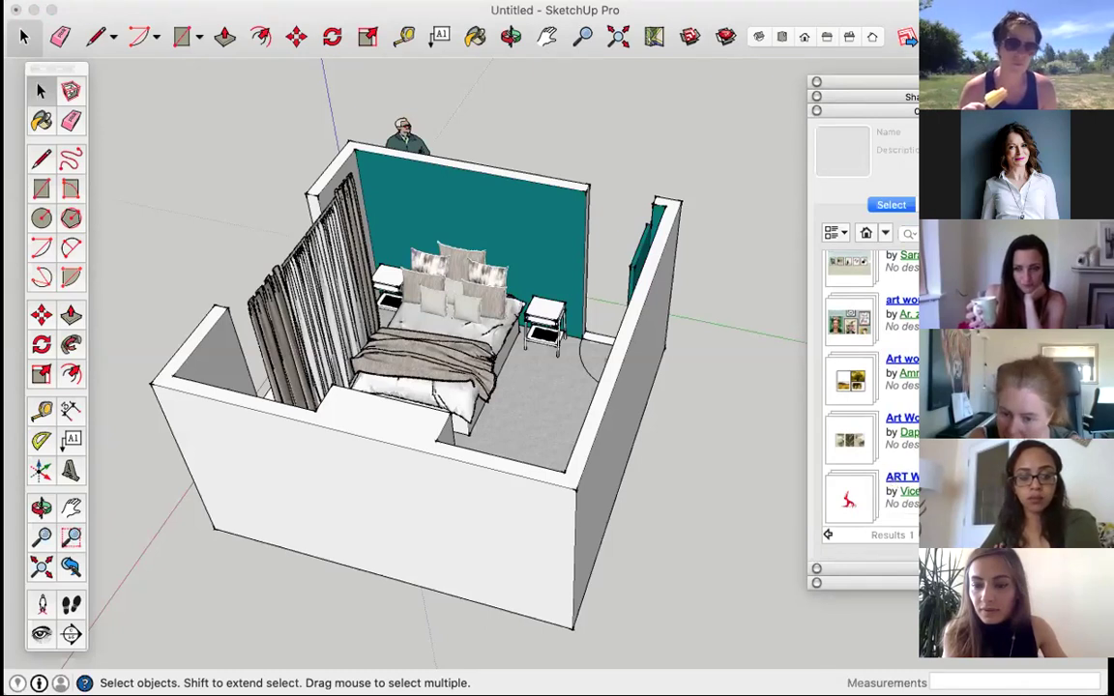
{"action": "scroll", "coordinate": [870, 387], "scroll_direction": "up", "scroll_amount": 6}
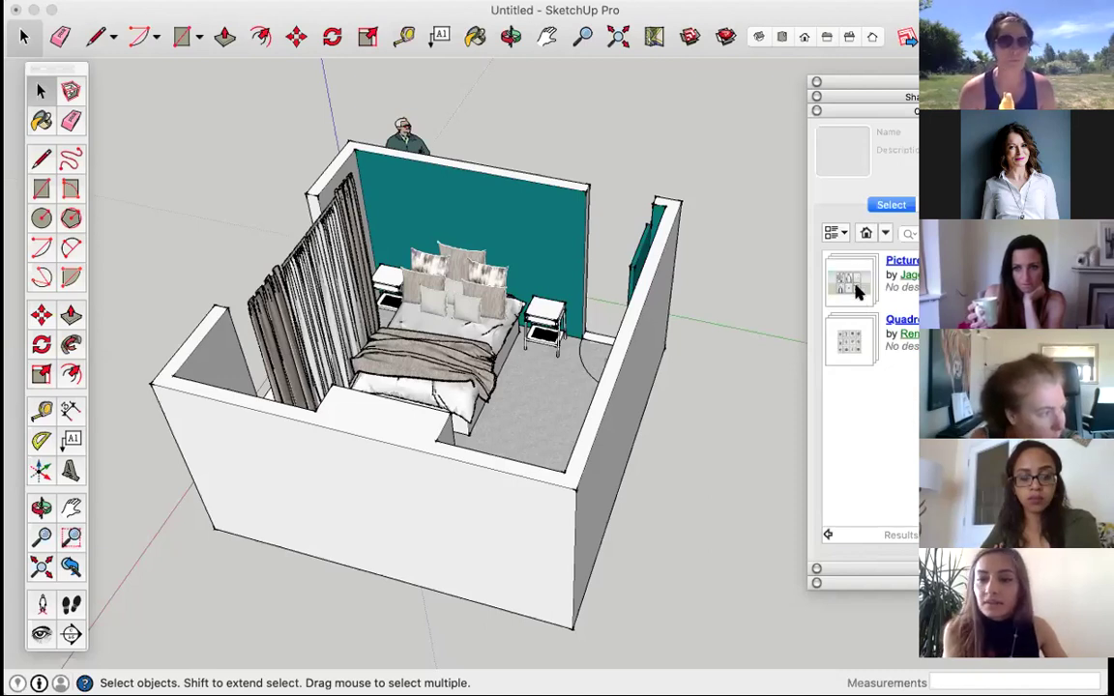
Step: Open the picture collection, choose the set of three framed marble prints, and place it on the ground outside the room
{"action": "left_click", "coordinate": [852, 283]}
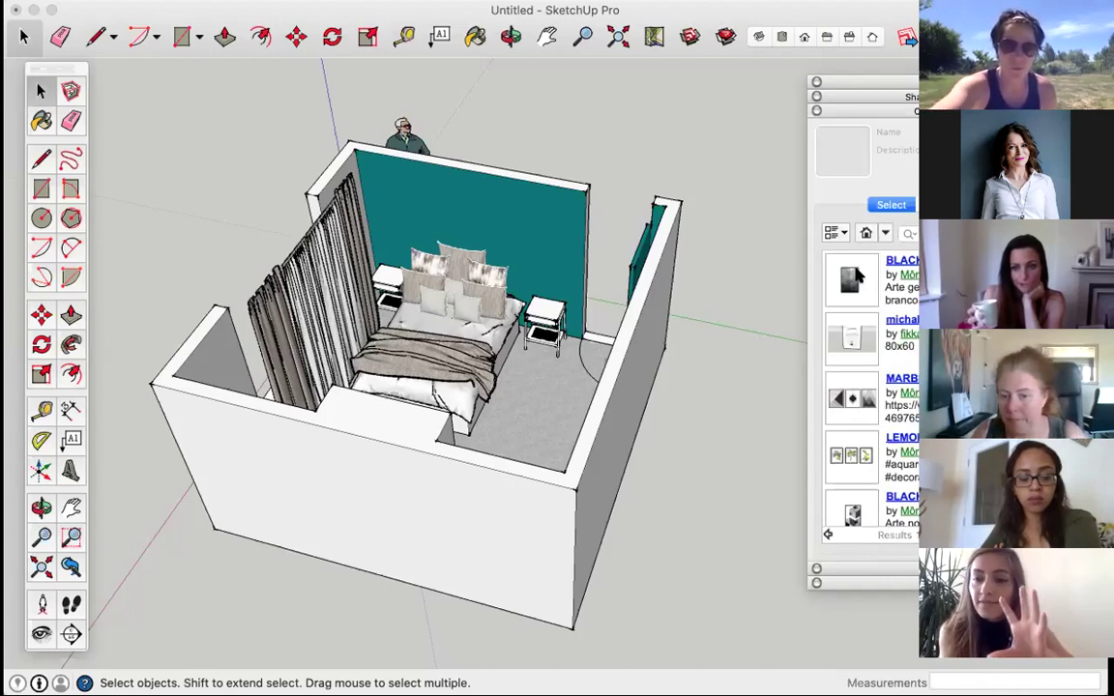
{"action": "left_click", "coordinate": [854, 400]}
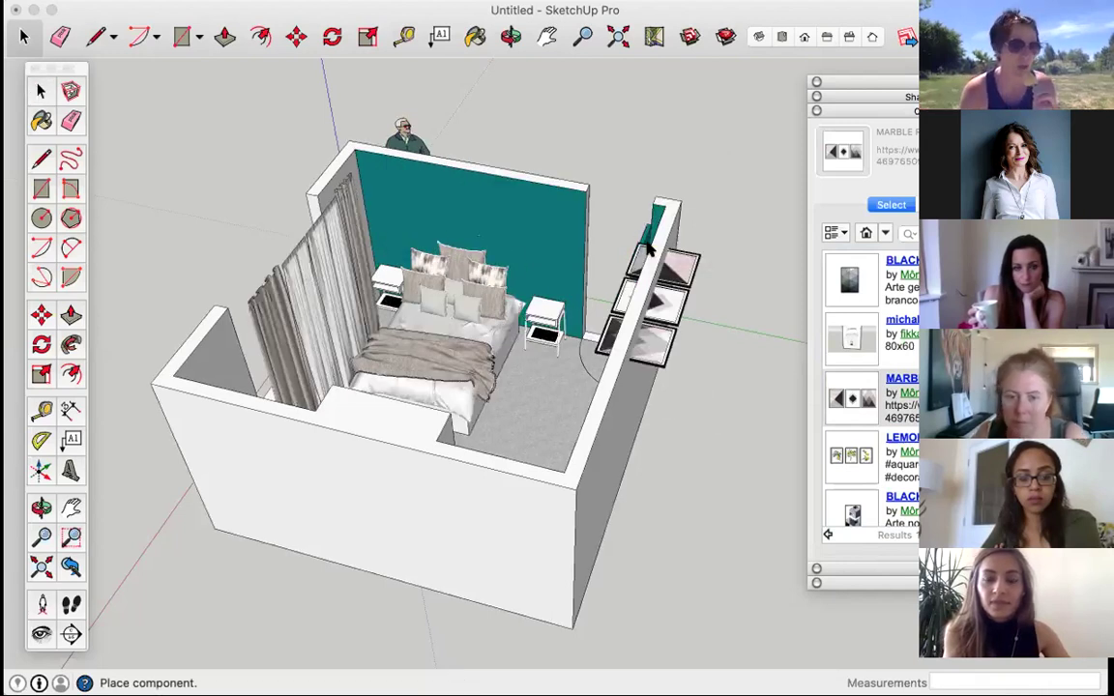
{"action": "scroll", "coordinate": [657, 193], "scroll_direction": "down", "scroll_amount": 2}
{"action": "scroll", "coordinate": [658, 194], "scroll_direction": "down", "scroll_amount": 4}
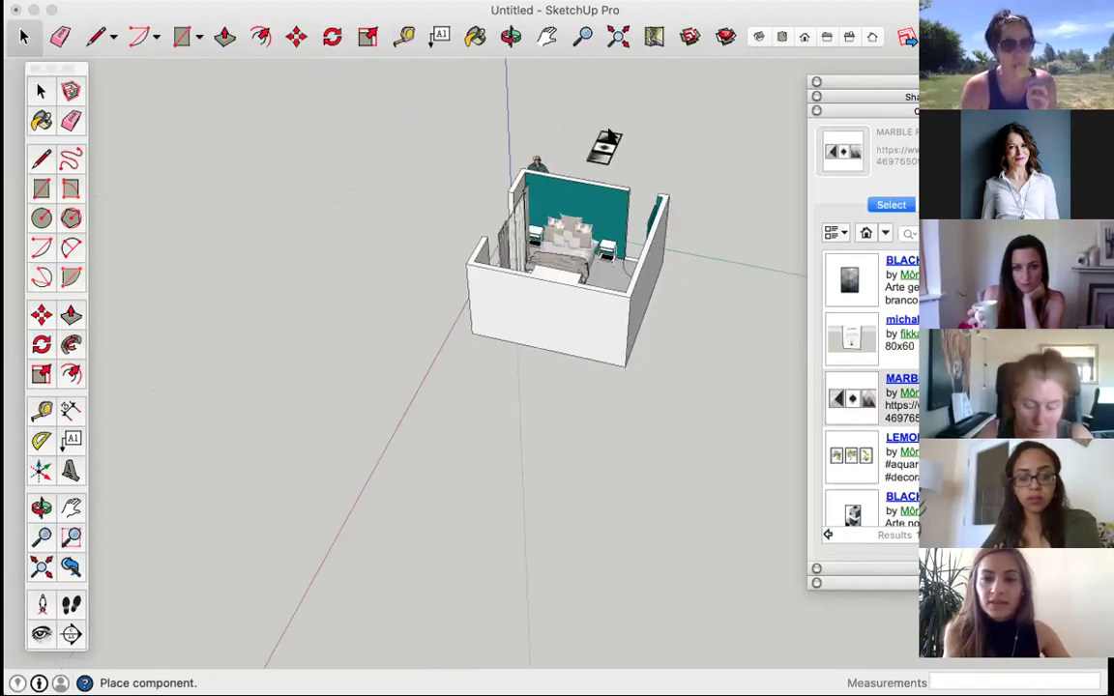
{"action": "scroll", "coordinate": [624, 150], "scroll_direction": "up", "scroll_amount": 2}
{"action": "scroll", "coordinate": [624, 145], "scroll_direction": "up", "scroll_amount": 5}
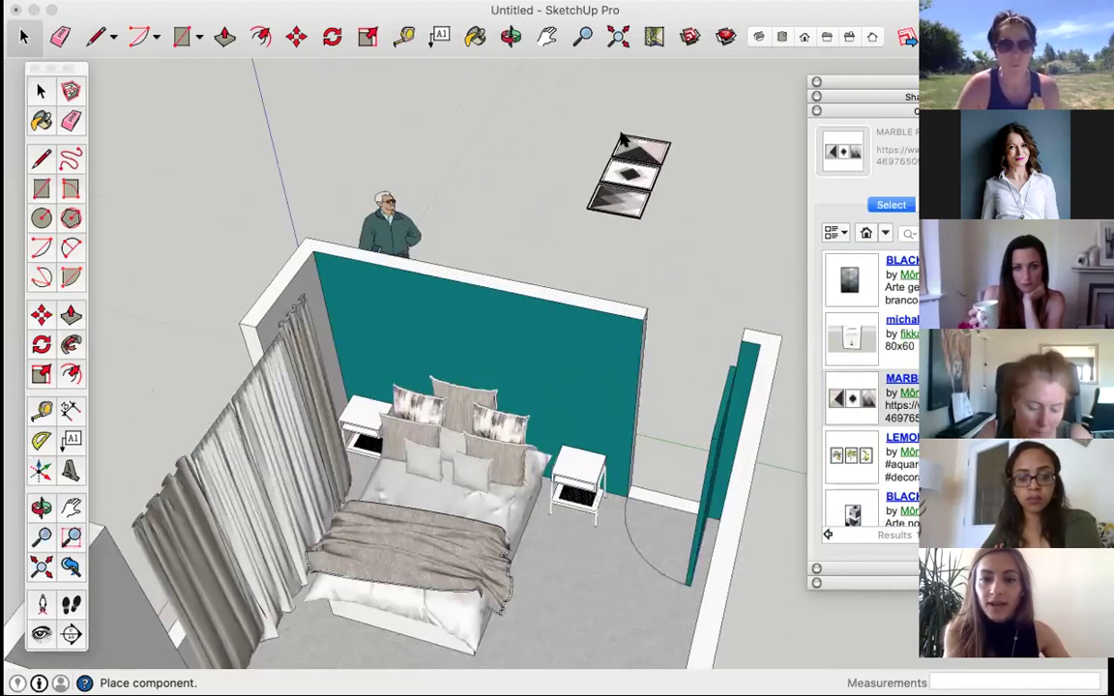
{"action": "scroll", "coordinate": [624, 140], "scroll_direction": "down", "scroll_amount": 3}
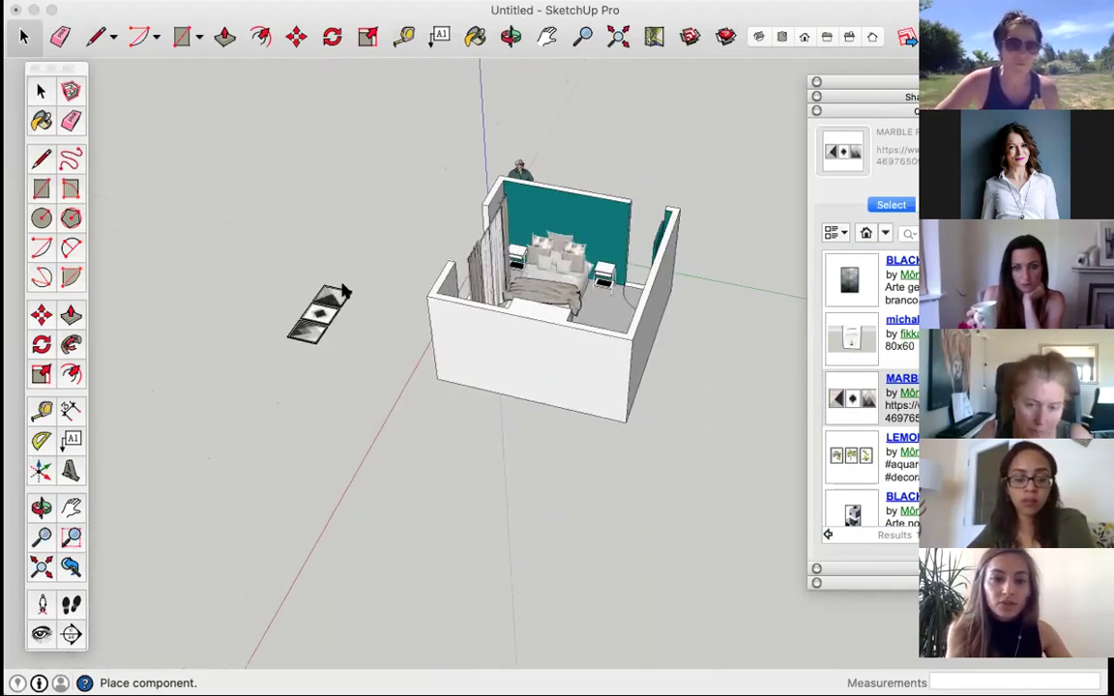
{"action": "left_click", "coordinate": [332, 294]}
Step: Rotate the three-print set 90 degrees flat on the ground about its lower corner
{"action": "middle_click_drag", "start_coordinate": [331, 340], "coordinate": [303, 356]}
{"action": "scroll", "coordinate": [304, 355], "scroll_direction": "up", "scroll_amount": 6}
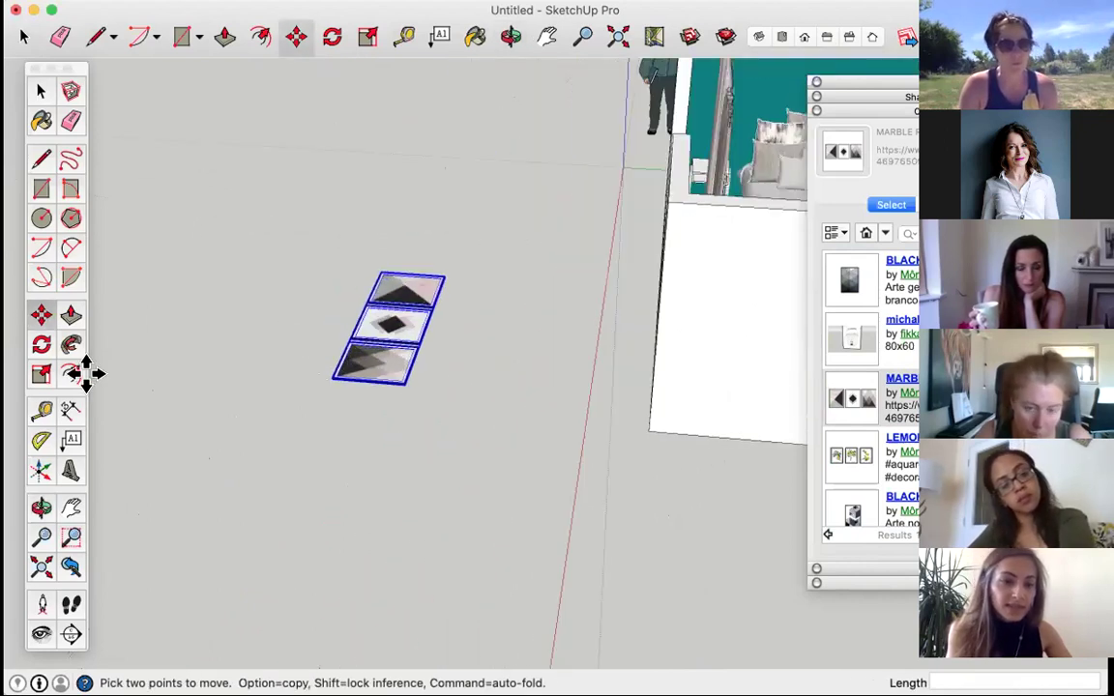
{"action": "left_click", "coordinate": [40, 344]}
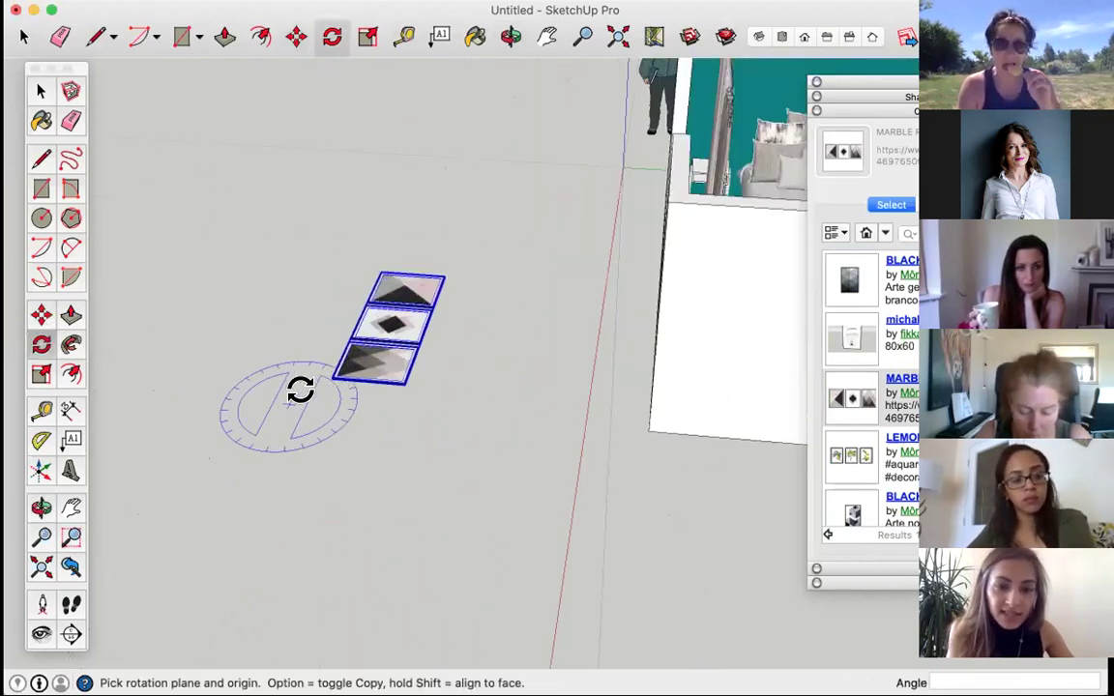
{"action": "scroll", "coordinate": [309, 388], "scroll_direction": "up", "scroll_amount": 3}
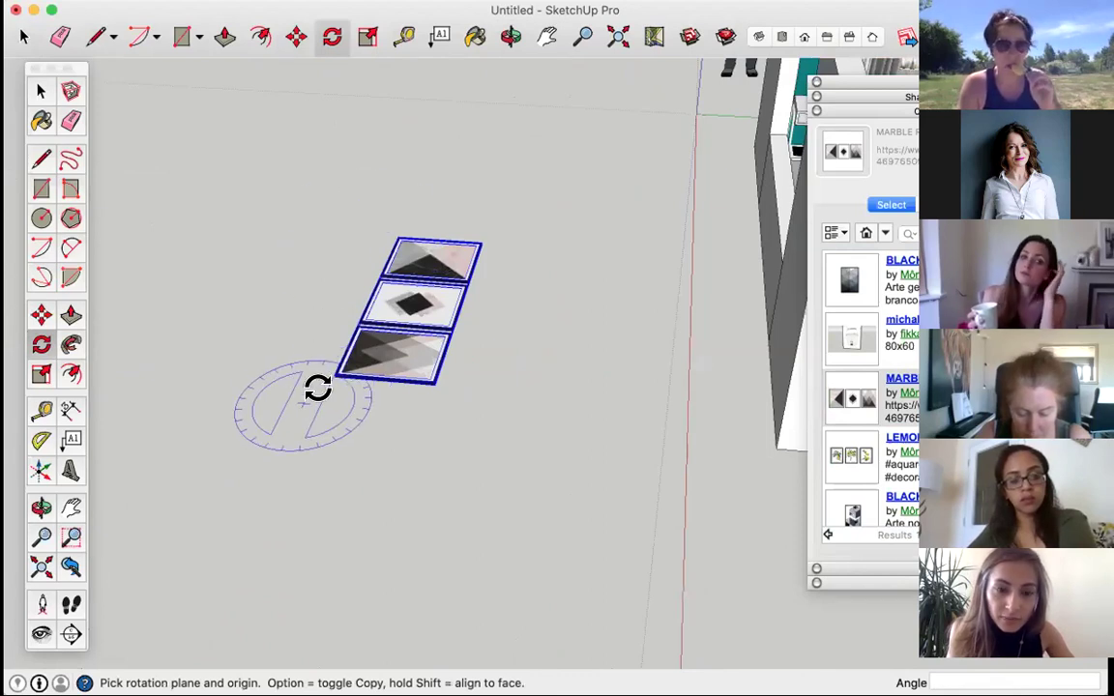
{"action": "scroll", "coordinate": [318, 388], "scroll_direction": "up", "scroll_amount": 5}
{"action": "scroll", "coordinate": [339, 362], "scroll_direction": "down", "scroll_amount": 4}
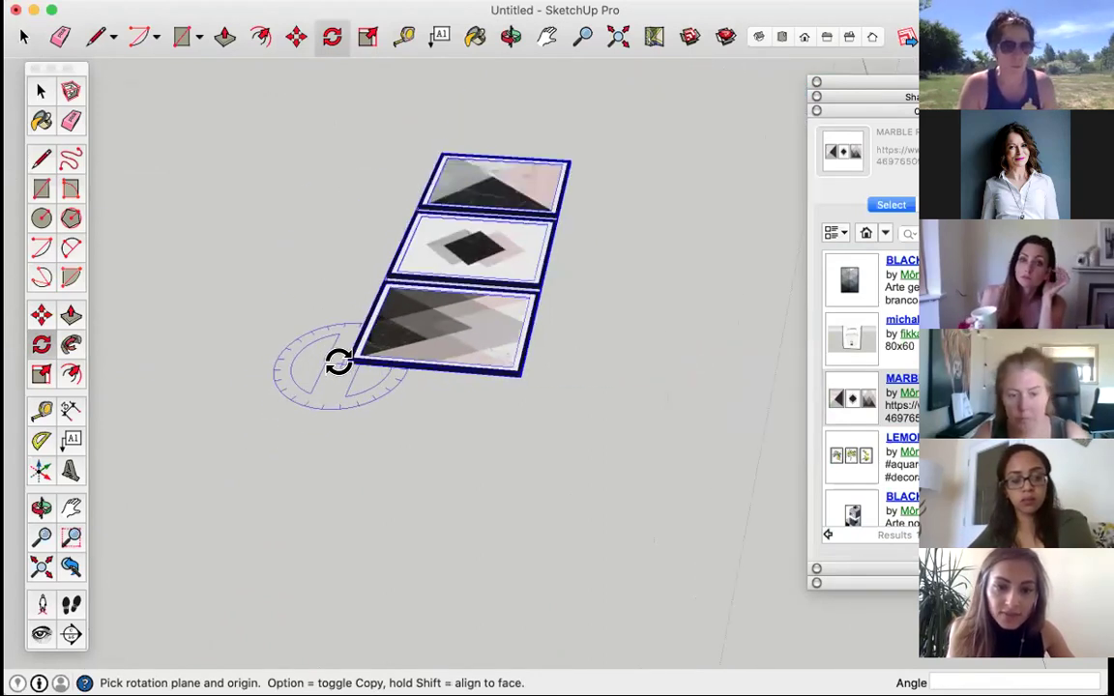
{"action": "left_click_drag", "start_coordinate": [323, 363], "coordinate": [405, 186]}
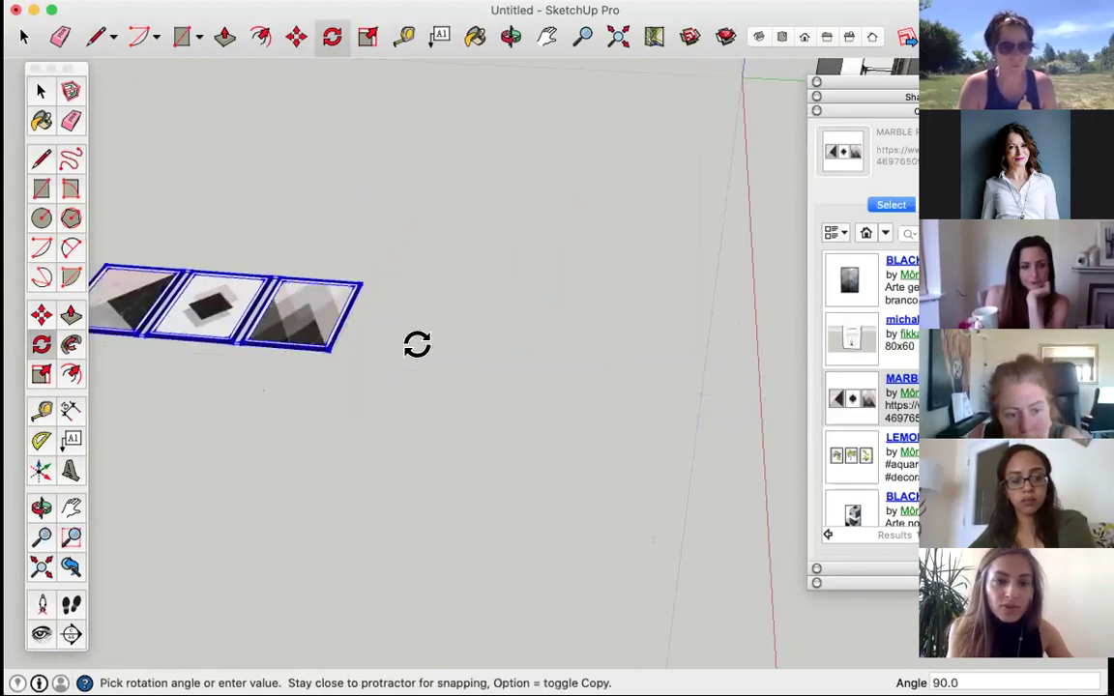
{"action": "left_click", "coordinate": [416, 344]}
Step: Rotate the three-print set 90 degrees about its bottom edge in the green-axis plane so it stands upright
{"action": "scroll", "coordinate": [290, 324], "scroll_direction": "up", "scroll_amount": 2}
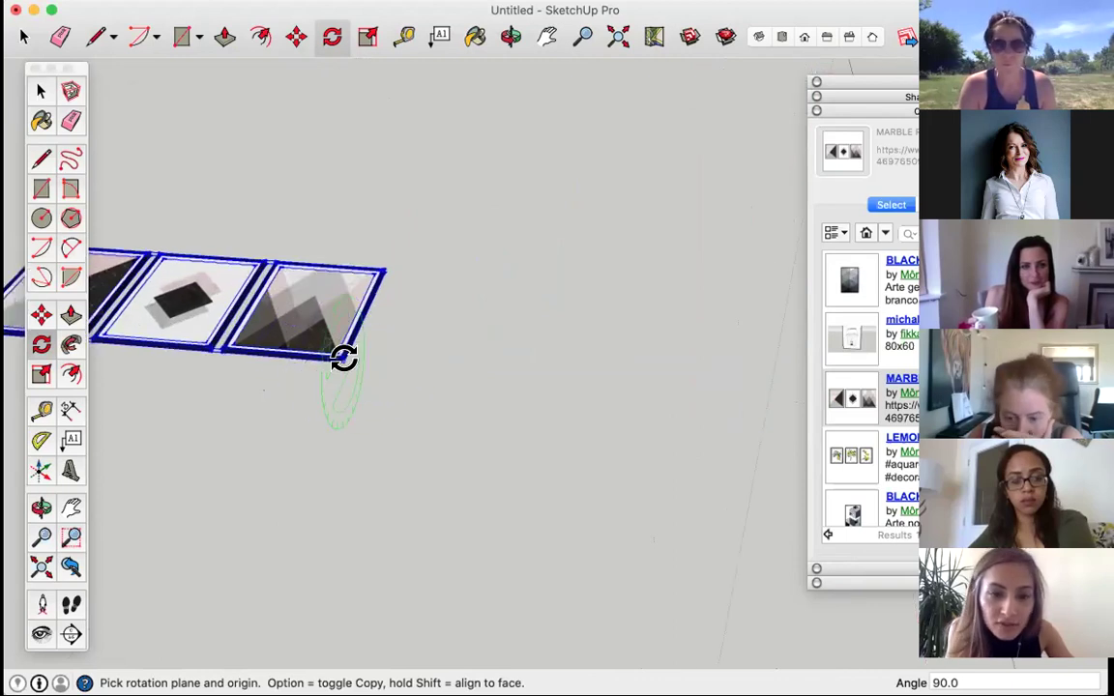
{"action": "left_click_drag", "start_coordinate": [343, 358], "coordinate": [384, 274]}
{"action": "scroll", "coordinate": [384, 274], "scroll_direction": "up", "scroll_amount": 2}
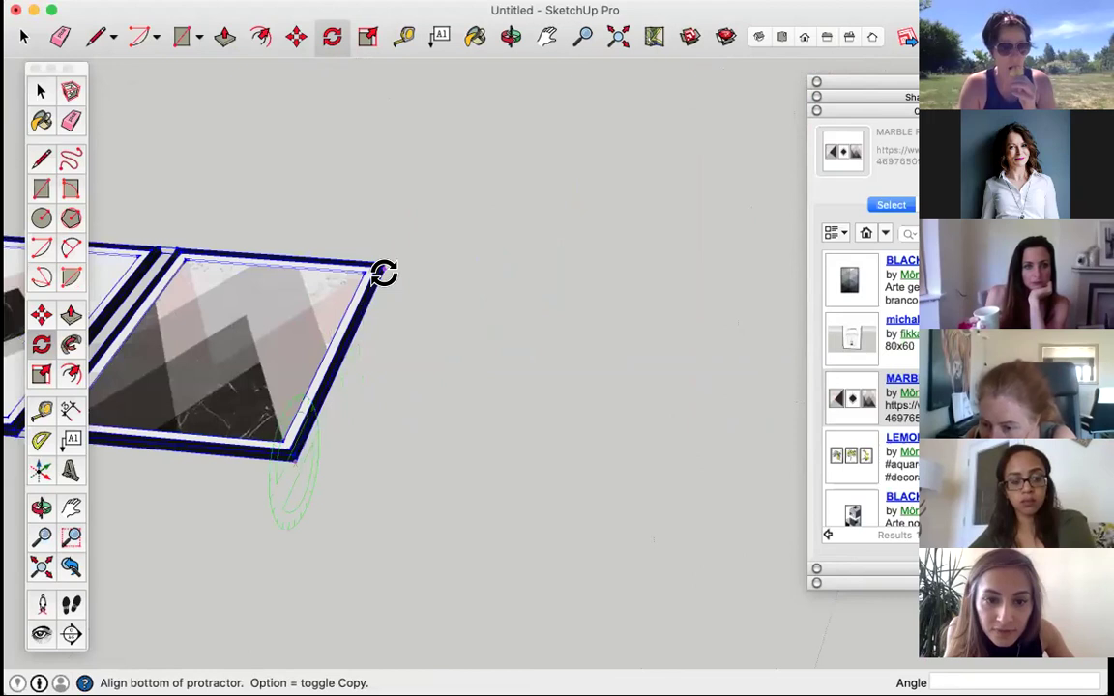
{"action": "scroll", "coordinate": [384, 273], "scroll_direction": "down", "scroll_amount": 2}
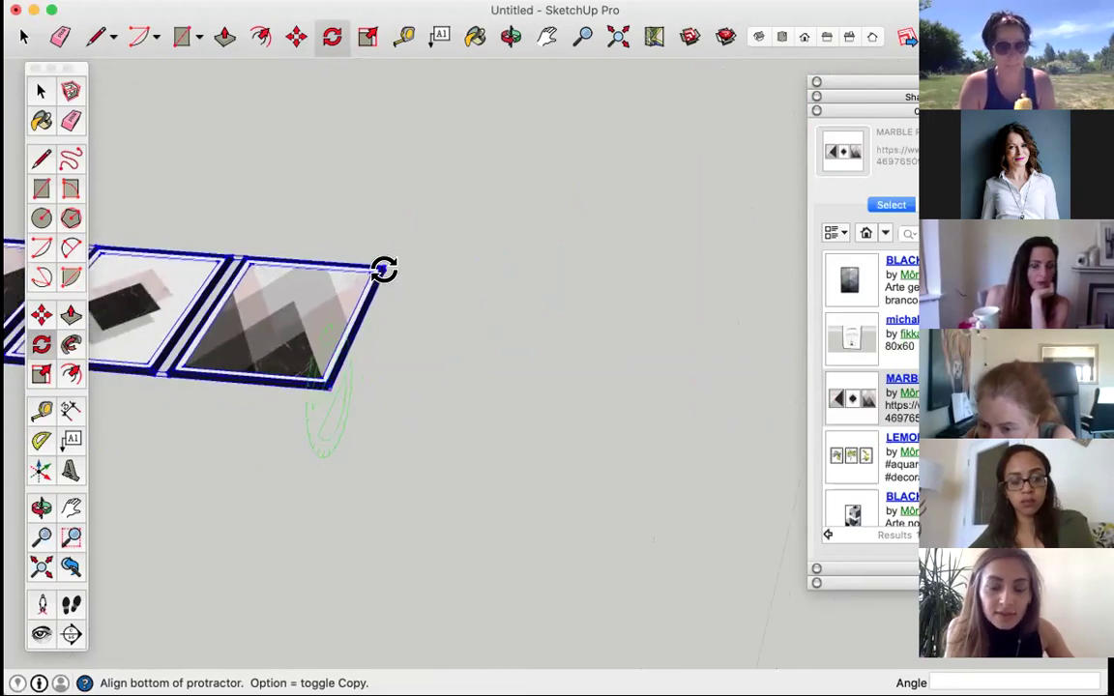
{"action": "middle_click_drag", "start_coordinate": [384, 271], "coordinate": [129, 164]}
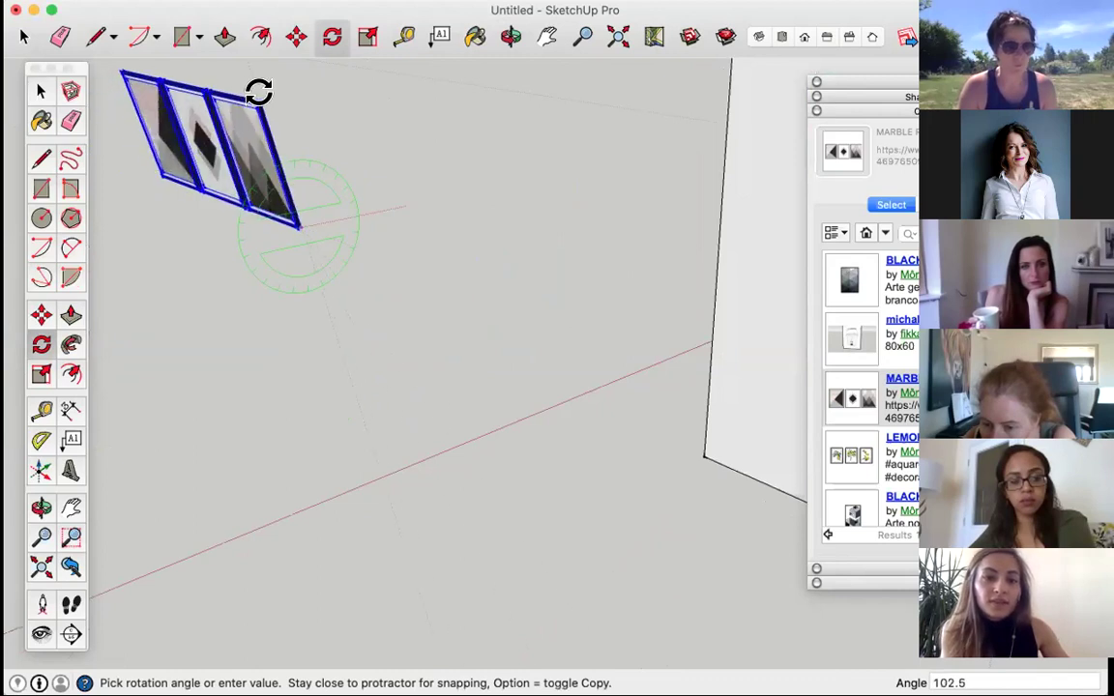
{"action": "type", "text": "90"}
{"action": "key", "text": "Return"}
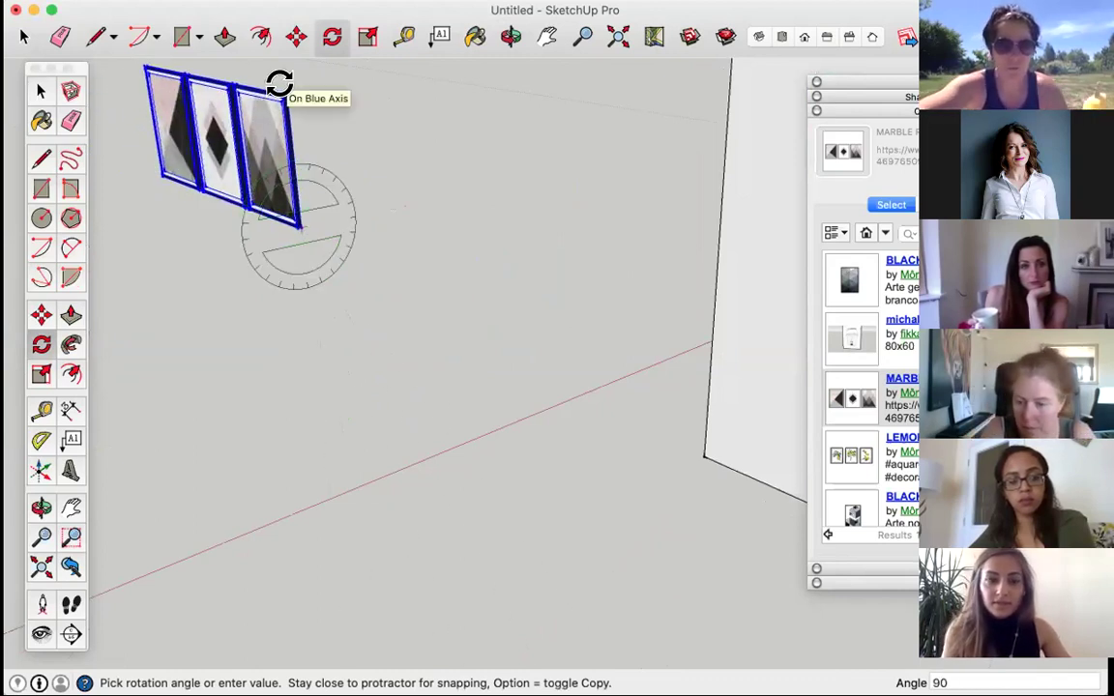
Step: Move the three-print set by its lower corner about 6943 mm onto the teal wall above the bed
{"action": "middle_click_drag", "start_coordinate": [341, 218], "coordinate": [219, 326]}
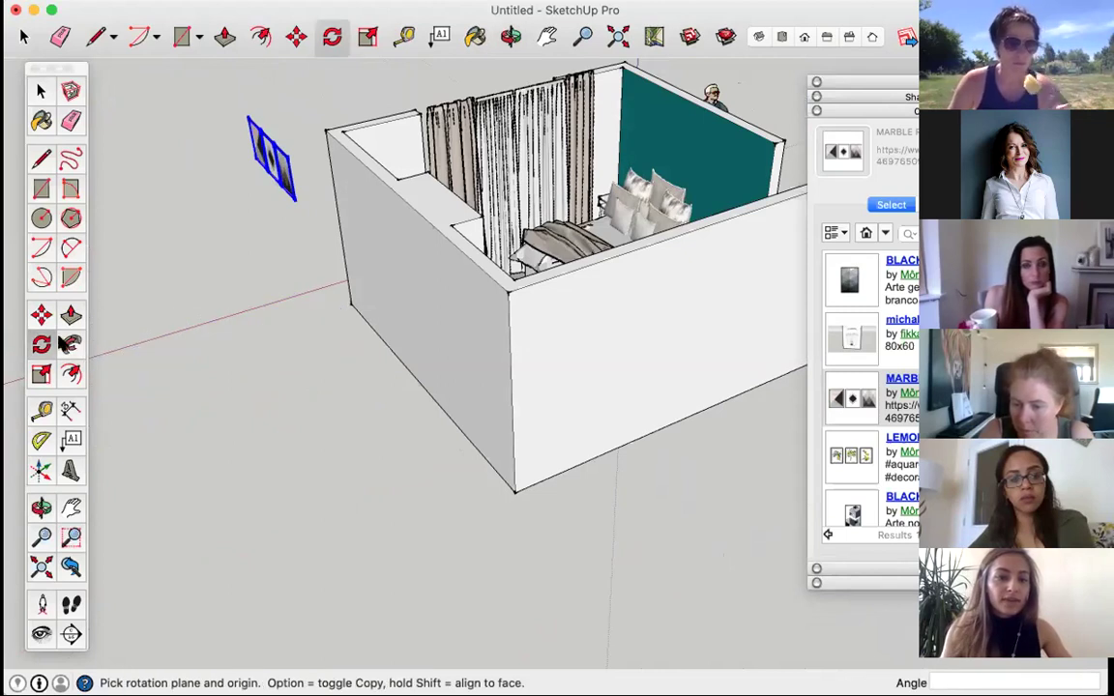
{"action": "left_click", "coordinate": [41, 314]}
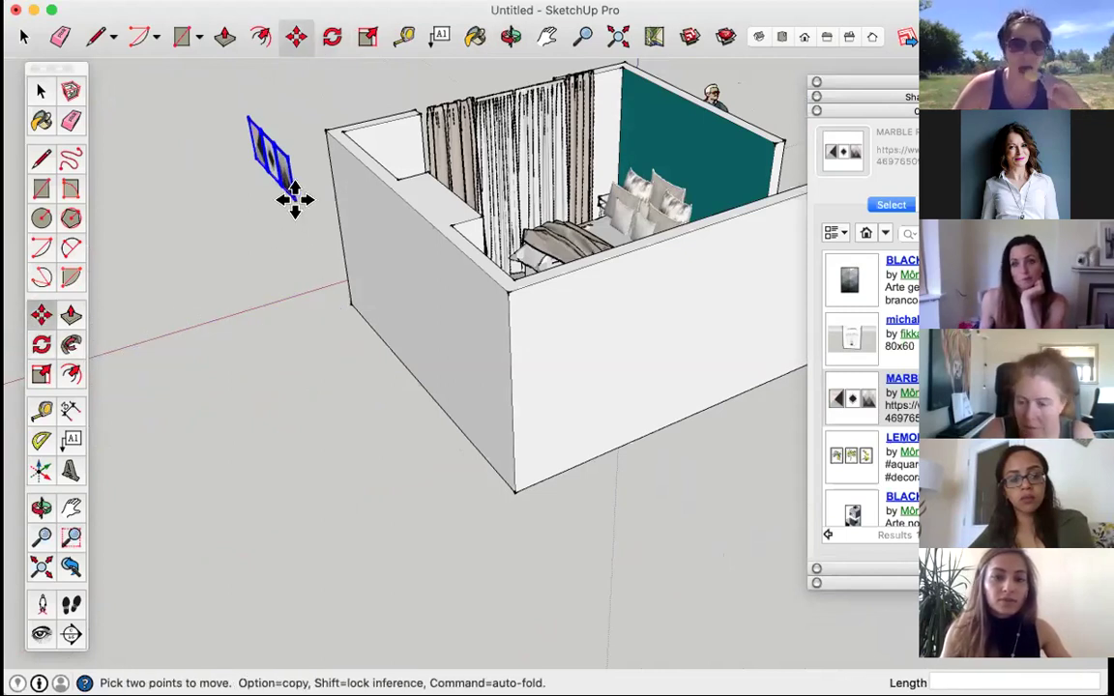
{"action": "left_click", "coordinate": [609, 160]}
{"action": "scroll", "coordinate": [722, 156], "scroll_direction": "up", "scroll_amount": 5}
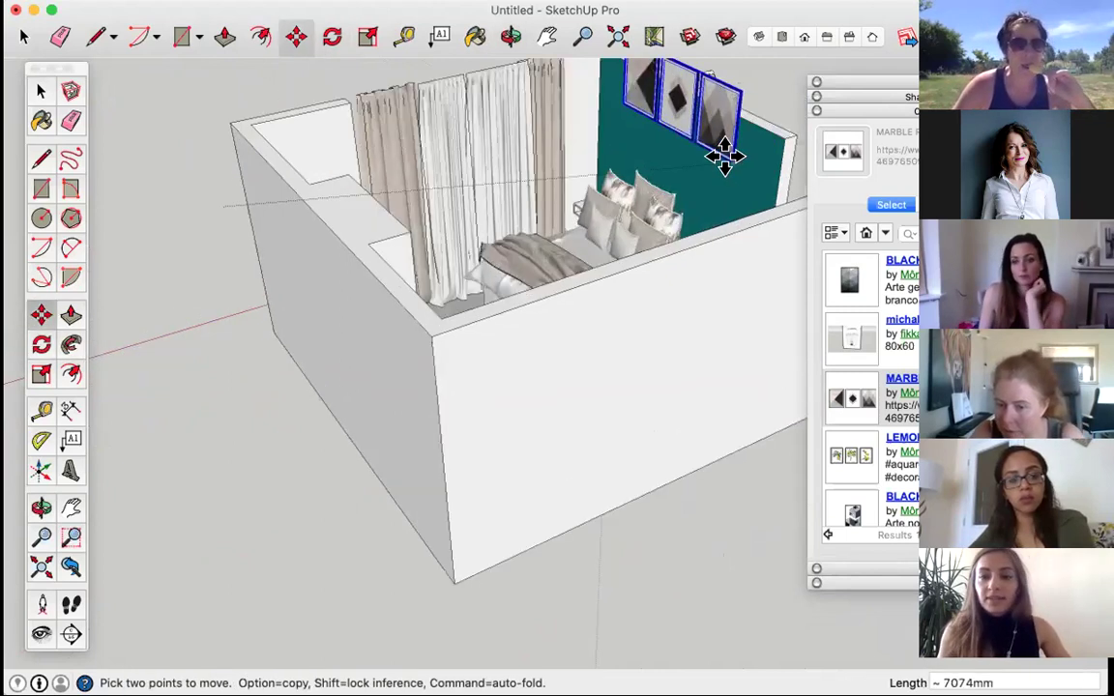
{"action": "scroll", "coordinate": [723, 156], "scroll_direction": "up", "scroll_amount": 4}
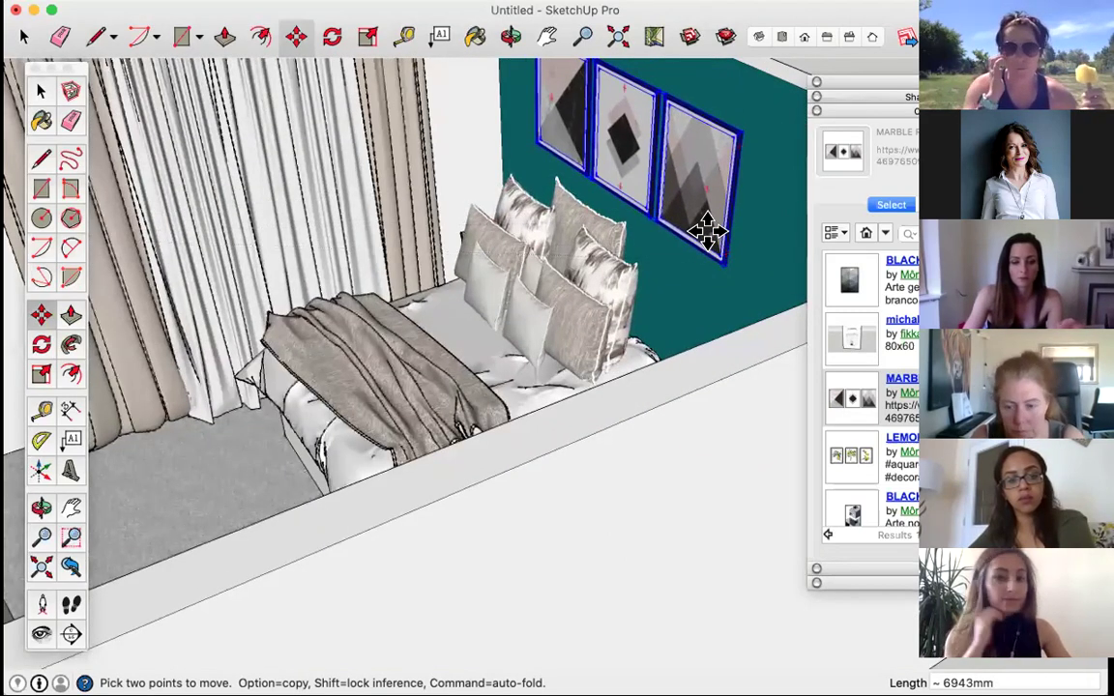
{"action": "scroll", "coordinate": [710, 231], "scroll_direction": "down", "scroll_amount": 3}
{"action": "scroll", "coordinate": [576, 231], "scroll_direction": "down", "scroll_amount": 3}
{"action": "mouse_move", "coordinate": [542, 249]}
{"action": "middle_mouse_down"}
{"action": "mouse_move", "coordinate": [617, 293]}
{"action": "mouse_move", "coordinate": [473, 258]}
{"action": "middle_mouse_up"}
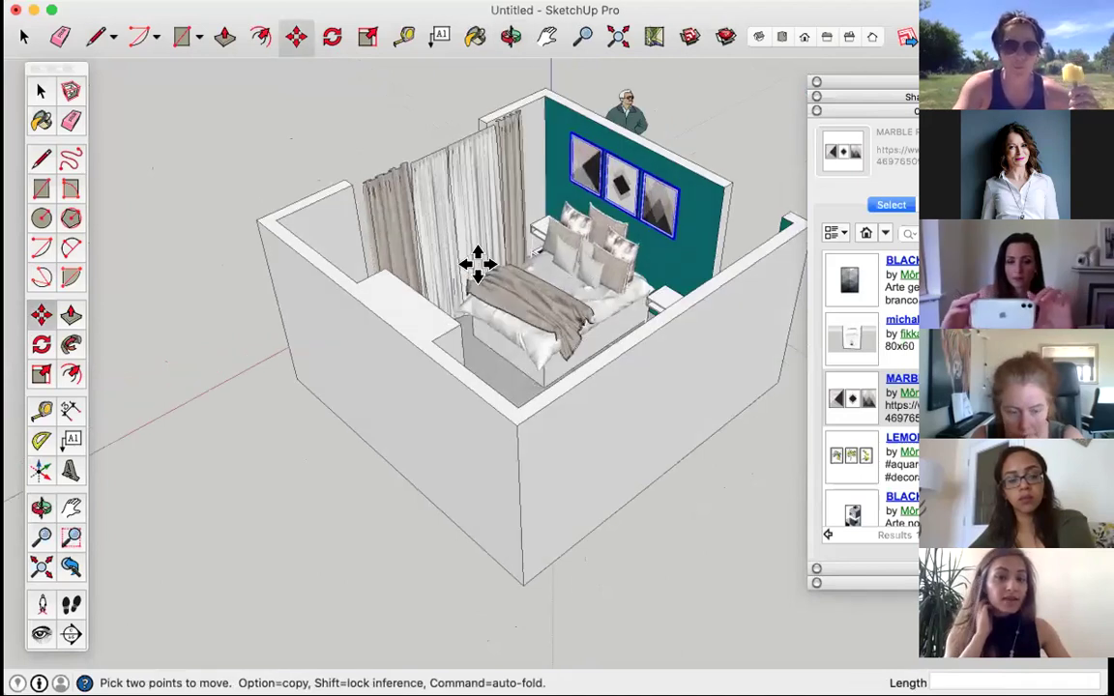
{"action": "key", "text": "space"}
{"action": "middle_click_drag", "start_coordinate": [293, 169], "coordinate": [563, 217]}
{"action": "scroll", "coordinate": [546, 218], "scroll_direction": "down", "scroll_amount": 5}
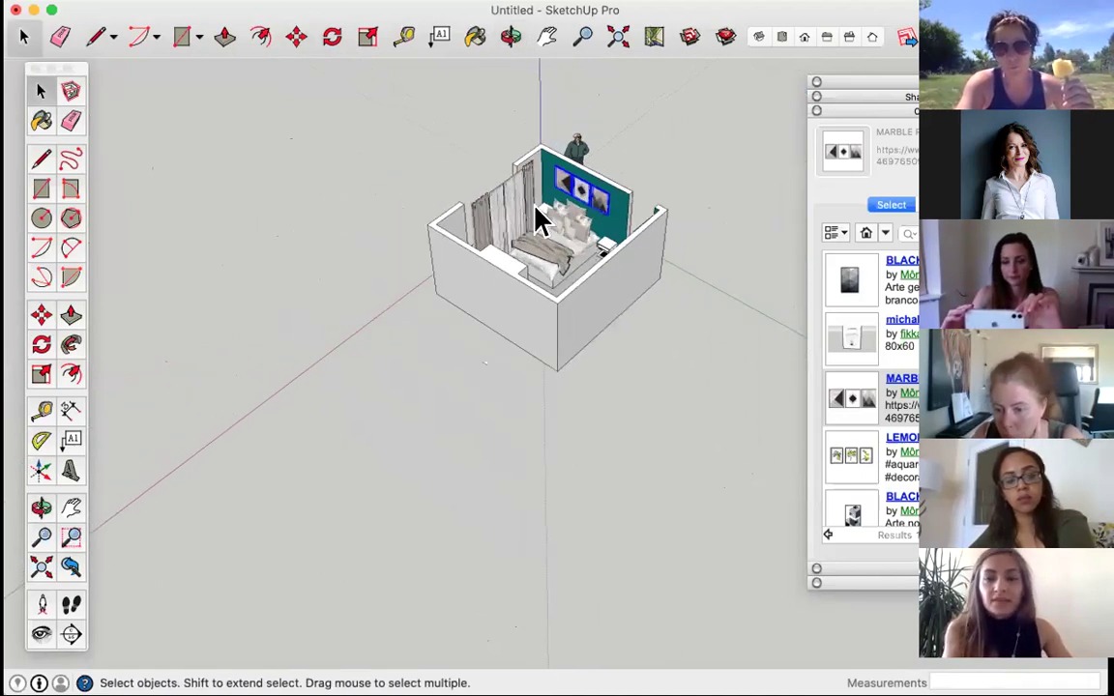
Step: Examine the furnished bedroom from outside and above, including the framed prints over the bed
{"action": "scroll", "coordinate": [559, 208], "scroll_direction": "up", "scroll_amount": 1}
{"action": "scroll", "coordinate": [556, 194], "scroll_direction": "up", "scroll_amount": 1}
{"action": "scroll", "coordinate": [596, 398], "scroll_direction": "up", "scroll_amount": 1}
{"action": "scroll", "coordinate": [542, 205], "scroll_direction": "down", "scroll_amount": 1}
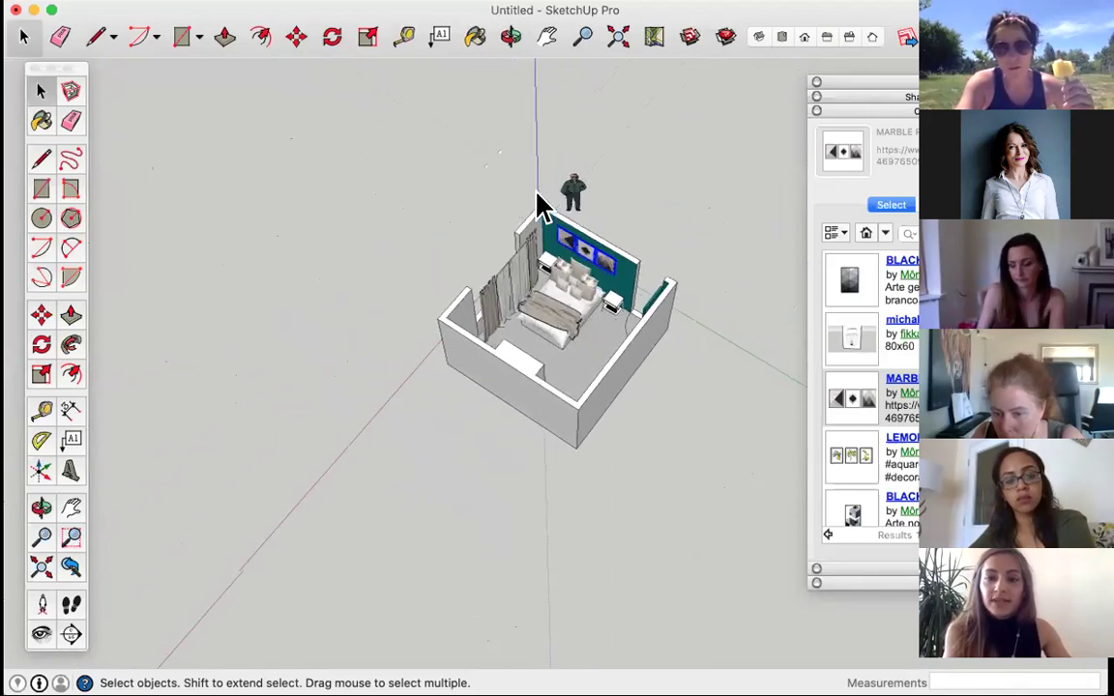
{"action": "scroll", "coordinate": [619, 443], "scroll_direction": "up", "scroll_amount": 2}
{"action": "middle_click_drag", "start_coordinate": [619, 443], "coordinate": [577, 325]}
{"action": "scroll", "coordinate": [576, 344], "scroll_direction": "up", "scroll_amount": 1}
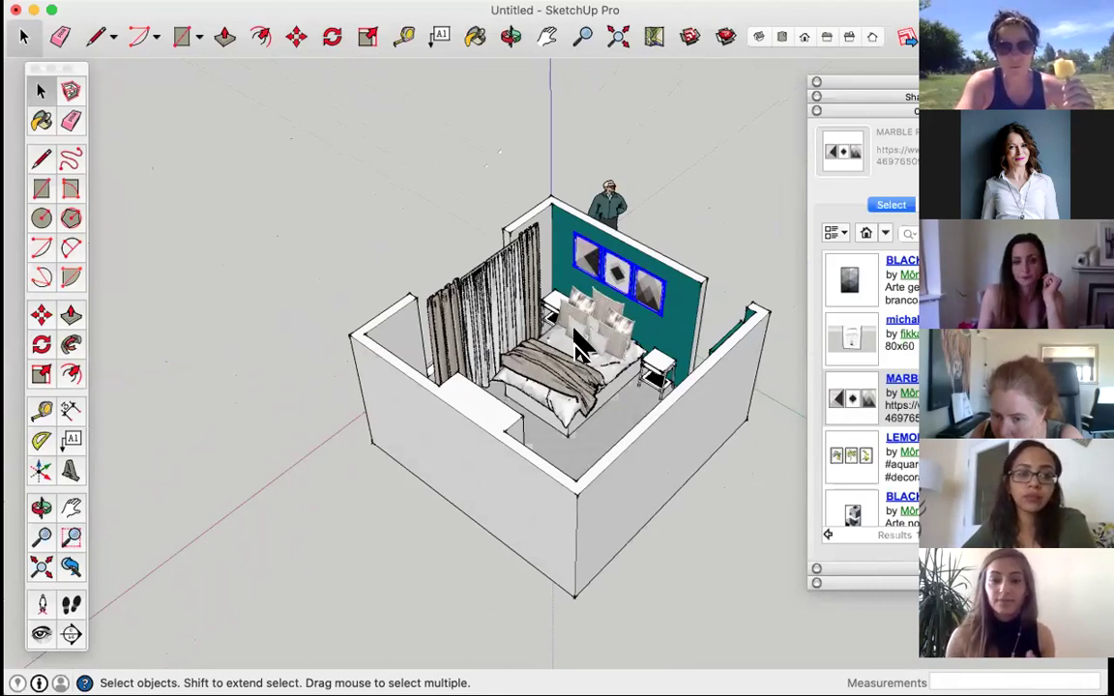
{"action": "scroll", "coordinate": [579, 331], "scroll_direction": "down", "scroll_amount": 2}
{"action": "mouse_move", "coordinate": [473, 269]}
{"action": "middle_mouse_down"}
{"action": "mouse_move", "coordinate": [559, 423]}
{"action": "mouse_move", "coordinate": [530, 477]}
{"action": "mouse_move", "coordinate": [587, 483]}
{"action": "middle_mouse_up"}
{"action": "scroll", "coordinate": [614, 412], "scroll_direction": "up", "scroll_amount": 2}
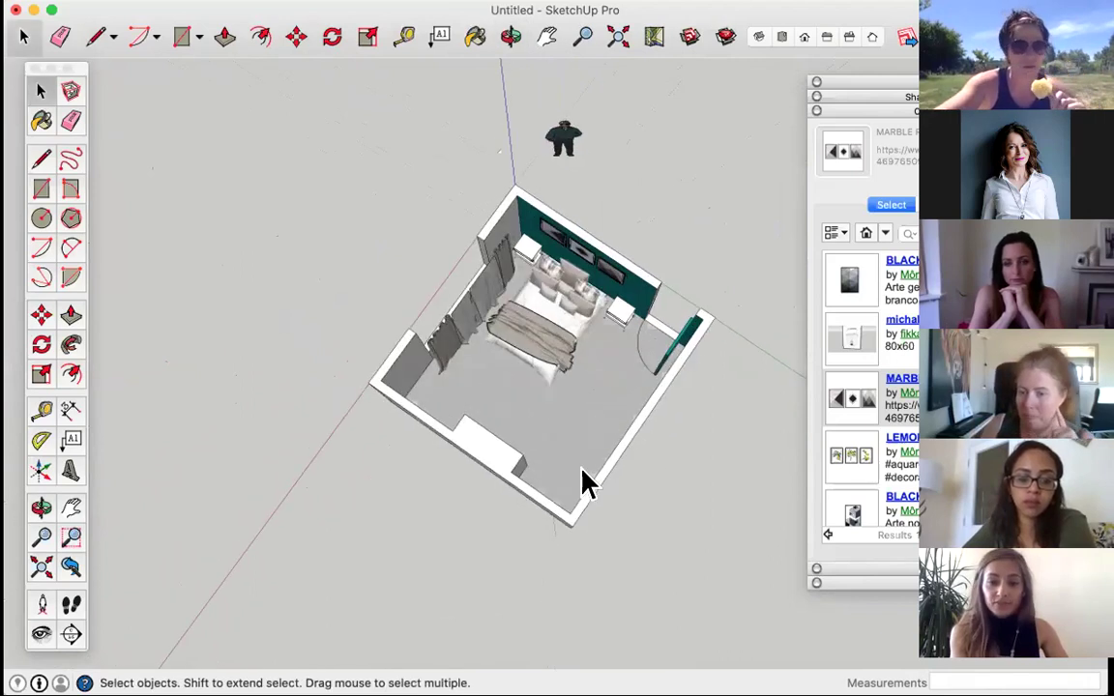
Step: Place the camera at an eye height of about 1676 mm on the floor in the room's near corner
{"action": "scroll", "coordinate": [587, 482], "scroll_direction": "up", "scroll_amount": 3}
{"action": "scroll", "coordinate": [583, 476], "scroll_direction": "up", "scroll_amount": 1}
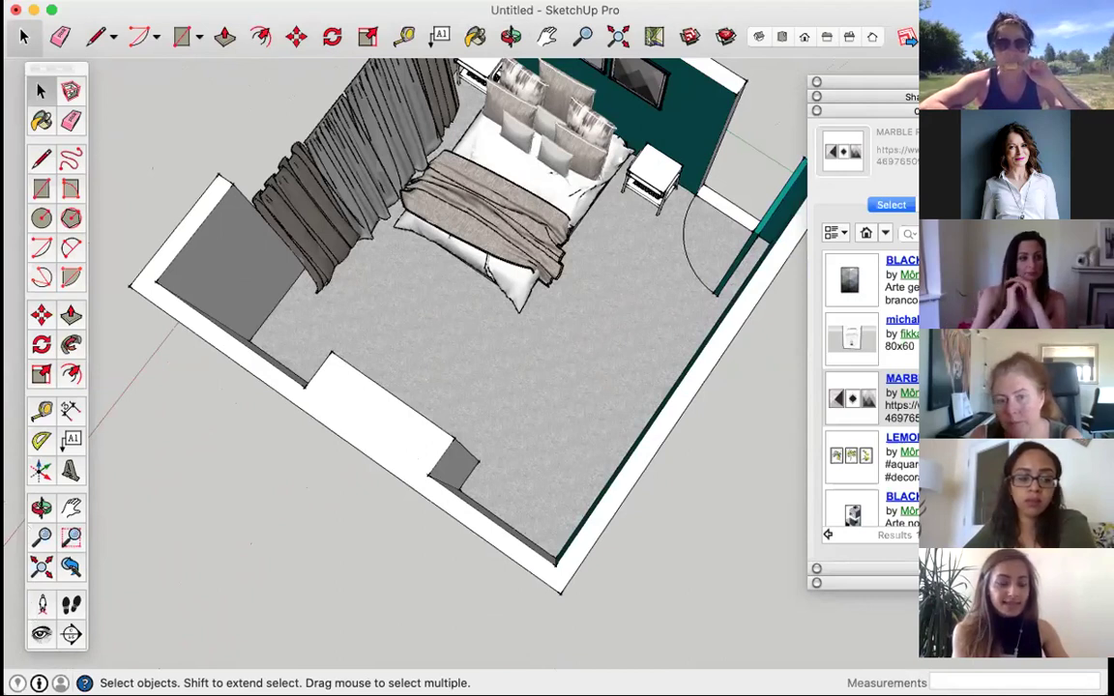
{"action": "left_click", "coordinate": [41, 603]}
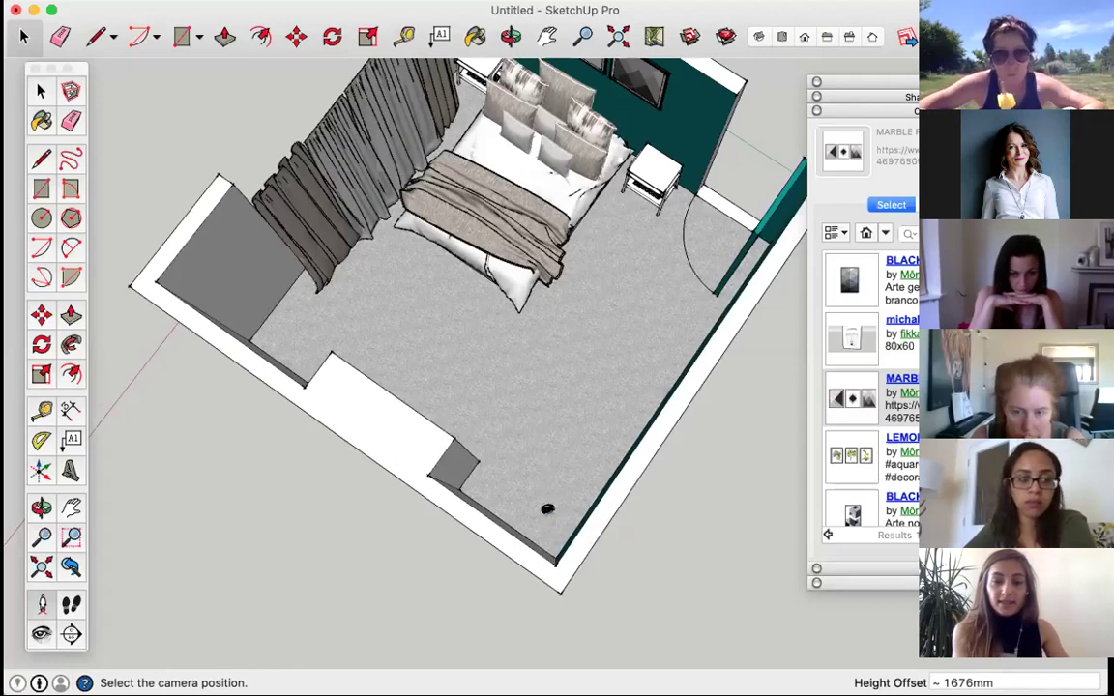
{"action": "left_click", "coordinate": [548, 503]}
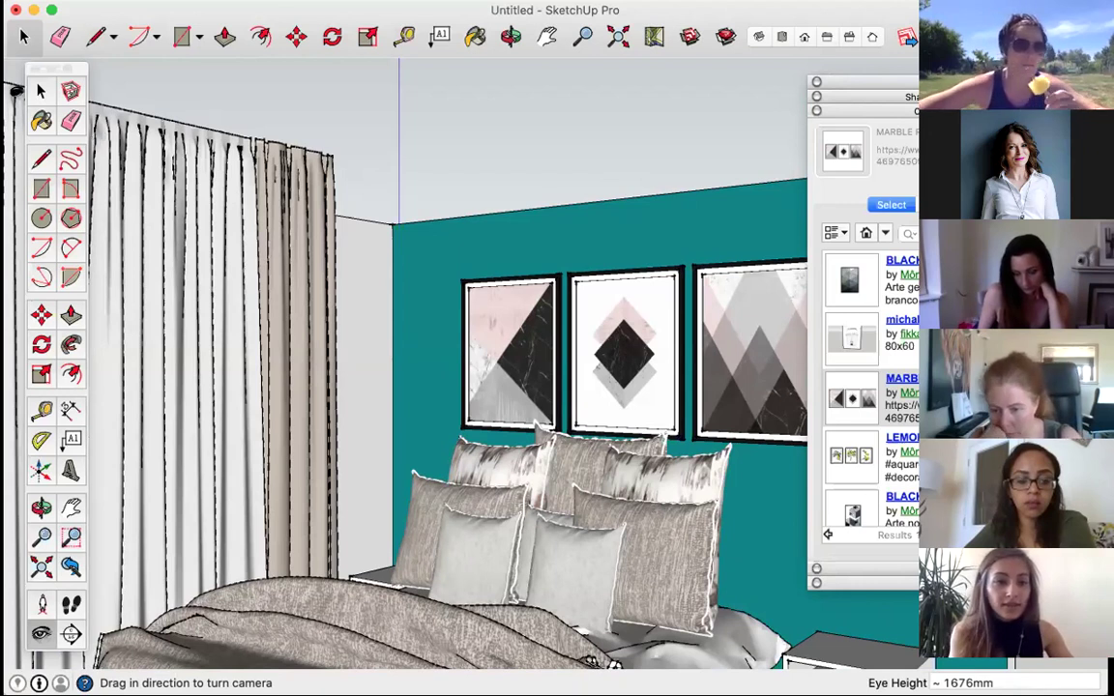
Step: Leave the interior view and orbit back out to an overview of the whole room from above
{"action": "left_click", "coordinate": [41, 90]}
{"action": "key", "text": "o"}
{"action": "left_click_drag", "start_coordinate": [457, 278], "coordinate": [552, 385]}
{"action": "scroll", "coordinate": [517, 459], "scroll_direction": "down", "scroll_amount": 10}
{"action": "key", "text": "space"}
{"action": "scroll", "coordinate": [552, 384], "scroll_direction": "up", "scroll_amount": 5}
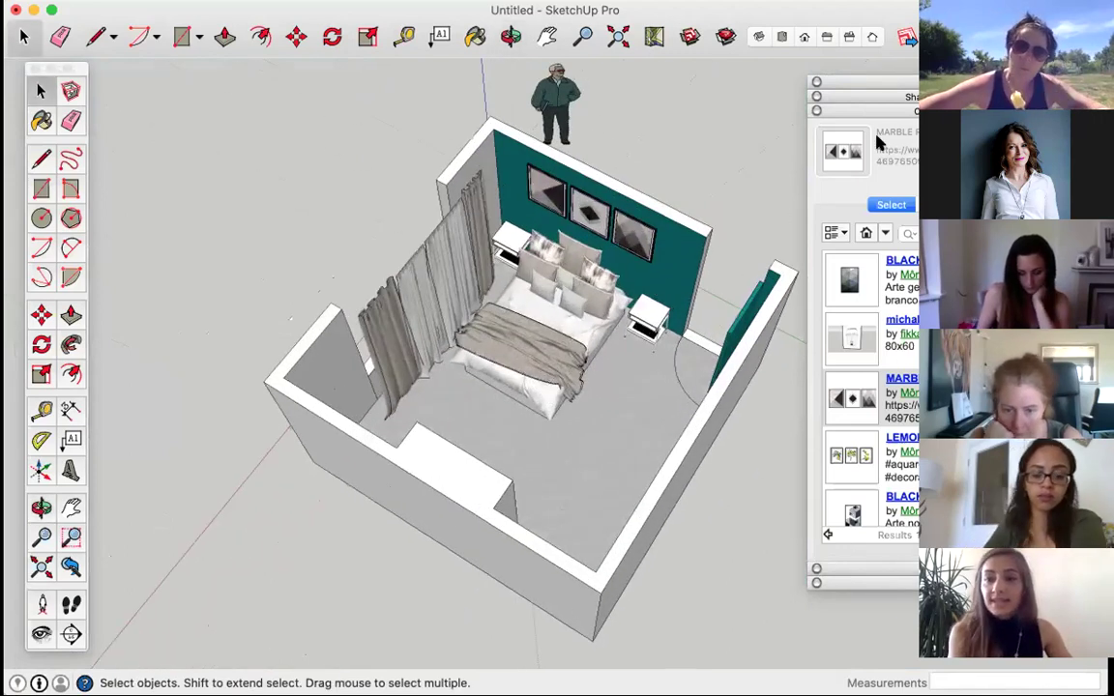
{"action": "mouse_move", "coordinate": [563, 334]}
{"action": "middle_mouse_down"}
{"action": "mouse_move", "coordinate": [562, 303]}
{"action": "mouse_move", "coordinate": [569, 354]}
{"action": "middle_mouse_up"}
{"action": "scroll", "coordinate": [569, 353], "scroll_direction": "down", "scroll_amount": 3}
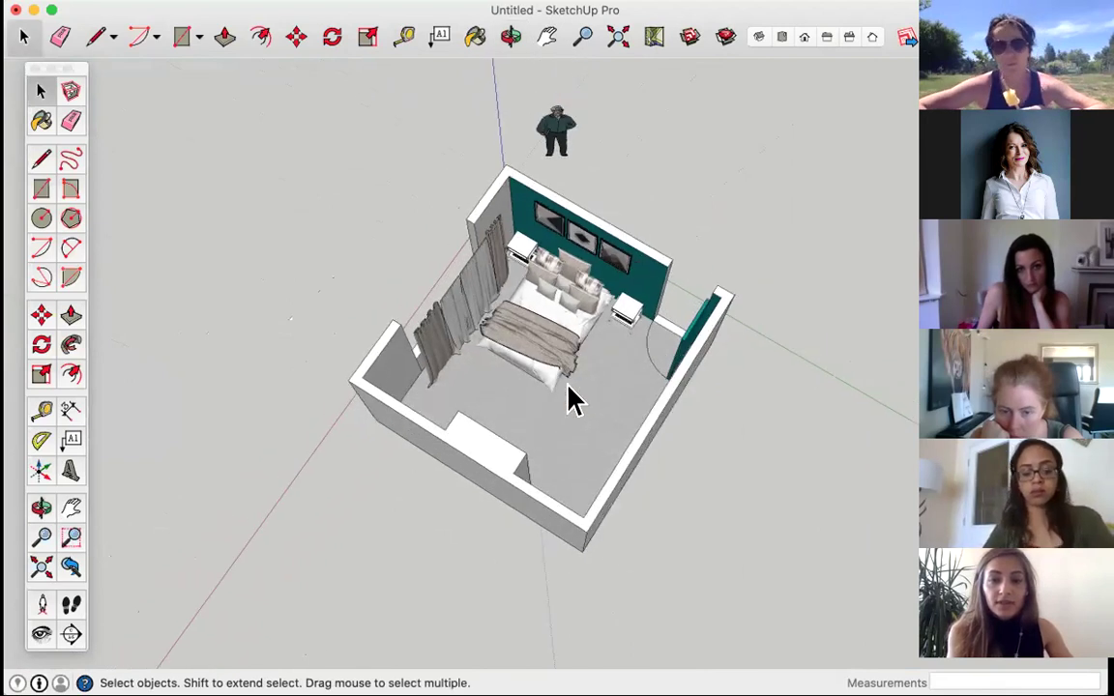
{"action": "middle_click_drag", "start_coordinate": [572, 402], "coordinate": [572, 397]}
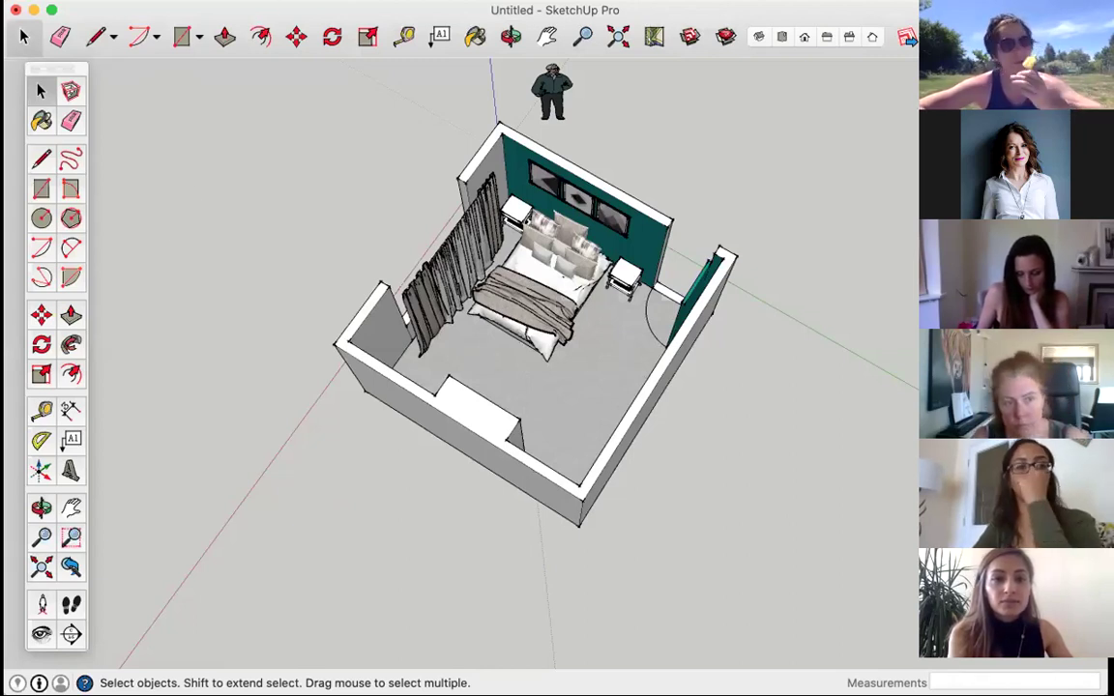
Step: Widen the camera's field of view to about 70 degrees
{"action": "left_click", "coordinate": [269, 0]}
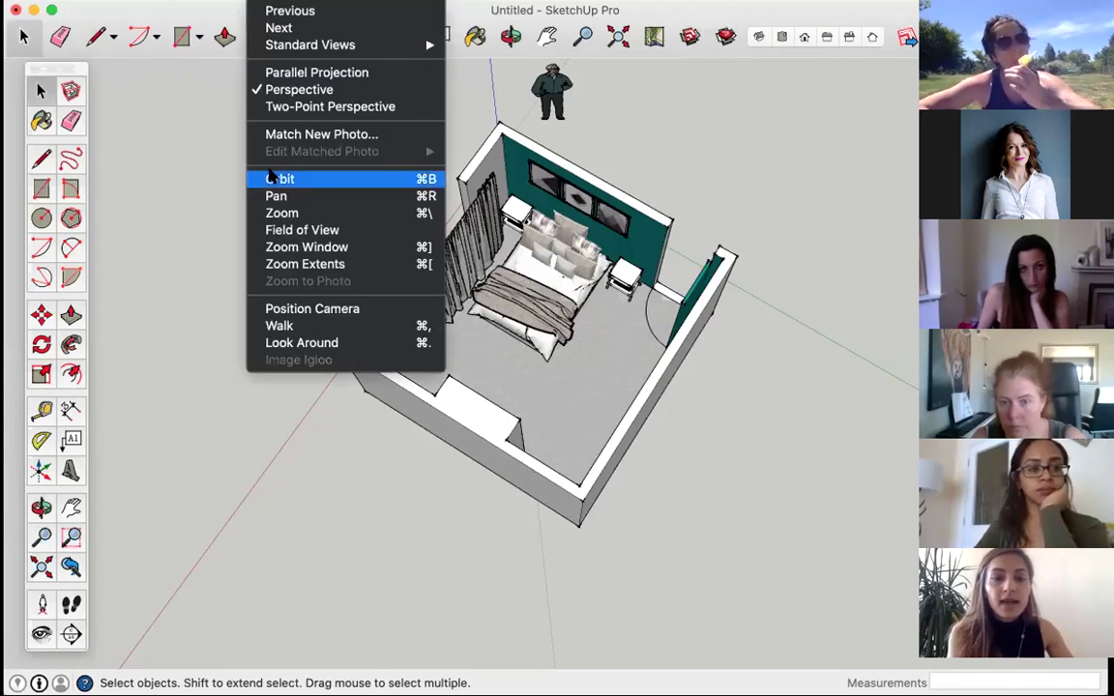
{"action": "left_click", "coordinate": [295, 232]}
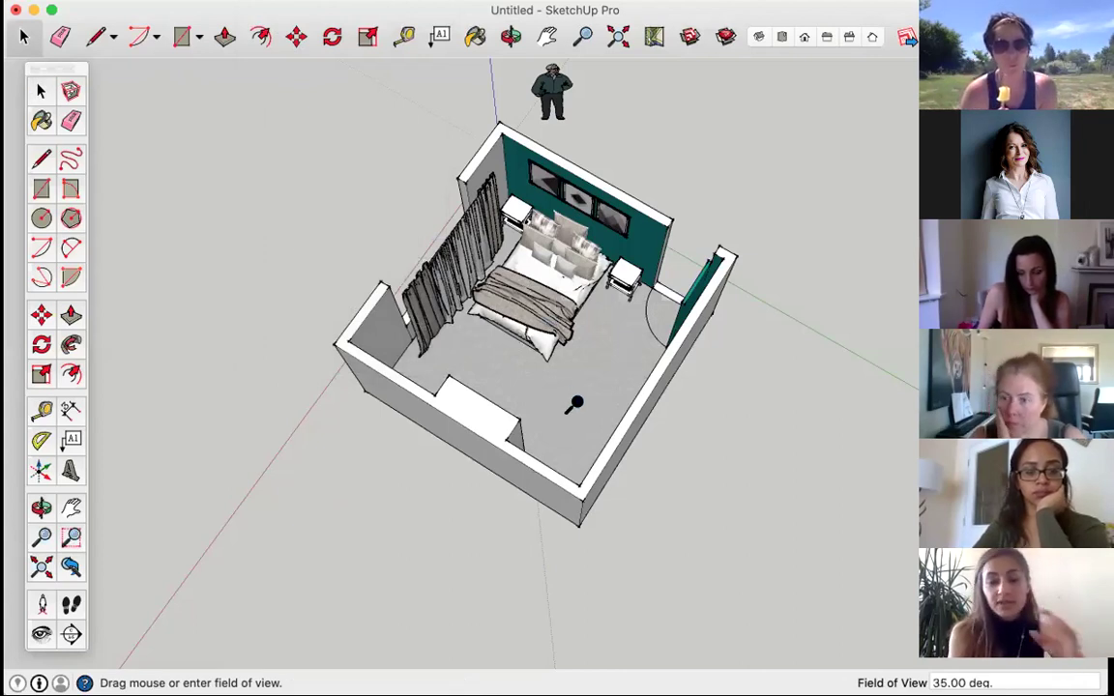
{"action": "left_click_drag", "start_coordinate": [571, 384], "coordinate": [569, 351]}
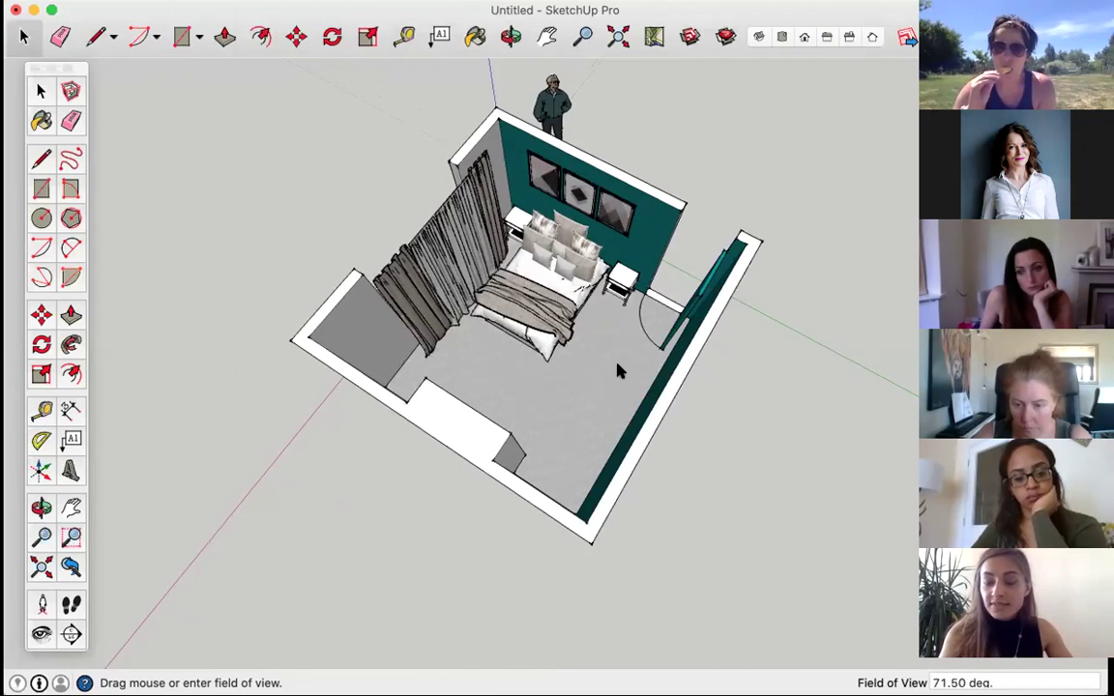
{"action": "mouse_move", "coordinate": [592, 386]}
{"action": "left_mouse_down", "text": "shift"}
{"action": "mouse_move", "coordinate": [582, 303]}
{"action": "mouse_move", "coordinate": [584, 380]}
{"action": "left_mouse_up", "text": "shift"}
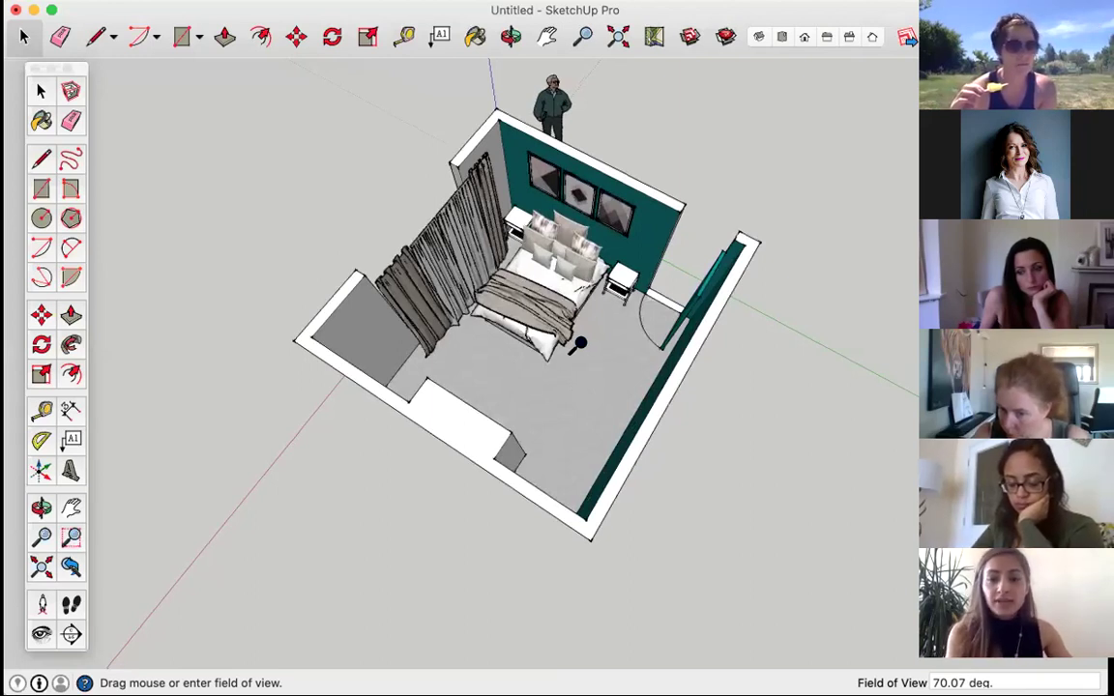
Step: Position the camera inside the room on the floor beyond the foot of the bed, at about 1676 mm height
{"action": "scroll", "coordinate": [578, 344], "scroll_direction": "down", "scroll_amount": 2}
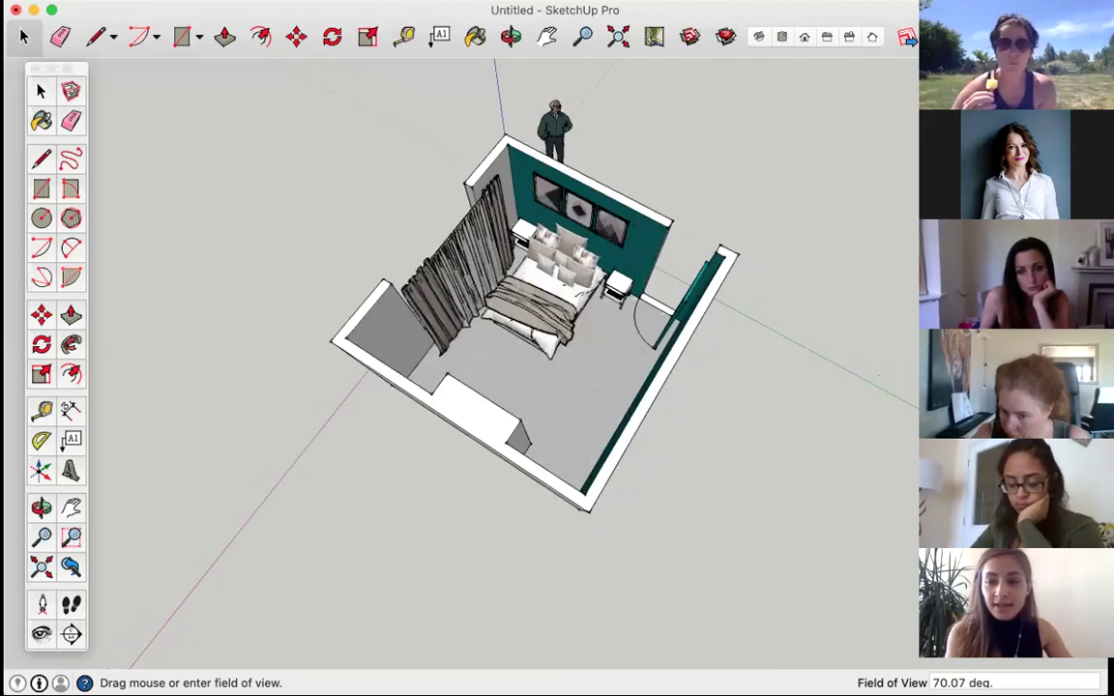
{"action": "scroll", "coordinate": [654, 309], "scroll_direction": "down", "scroll_amount": 3}
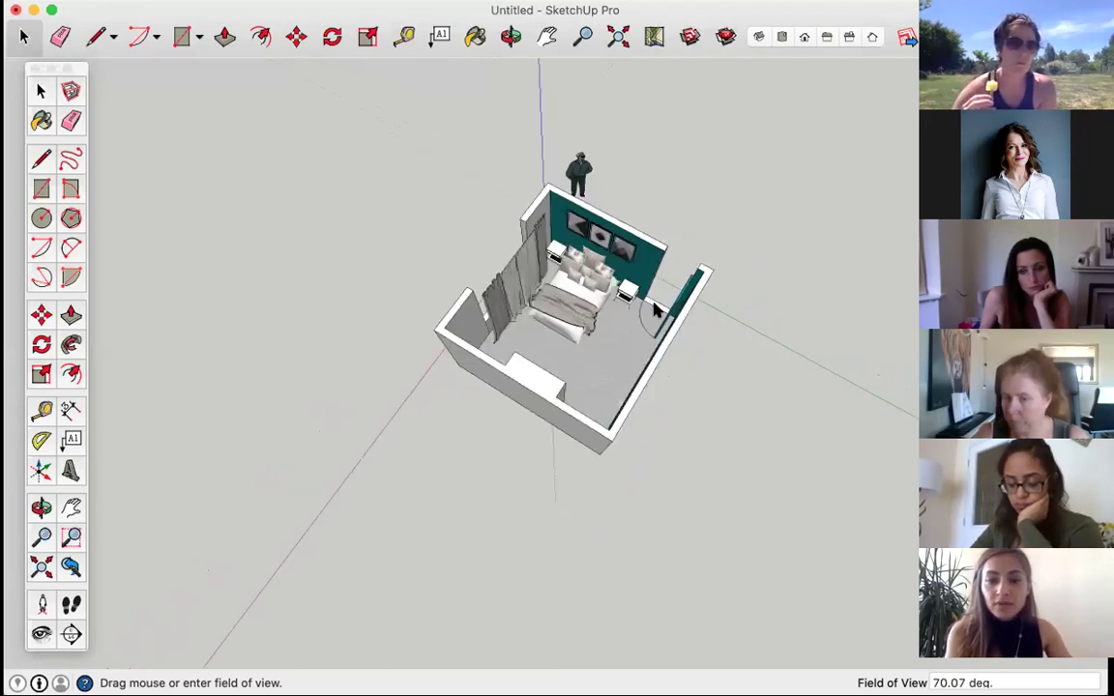
{"action": "scroll", "coordinate": [573, 281], "scroll_direction": "up", "scroll_amount": 3}
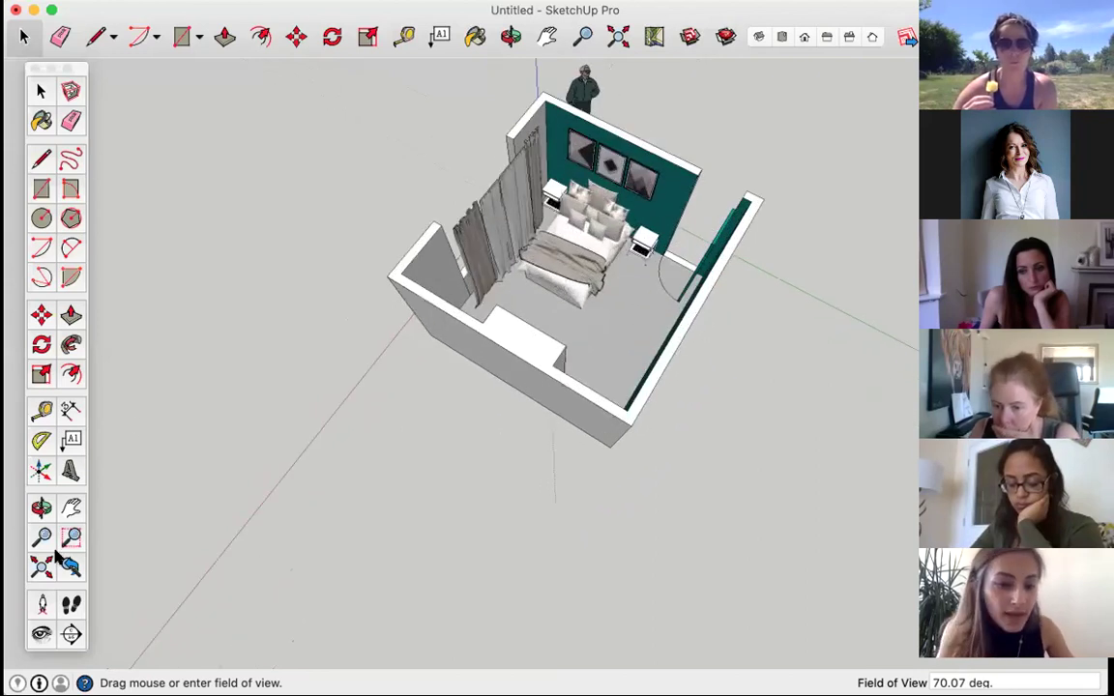
{"action": "left_click", "coordinate": [42, 605]}
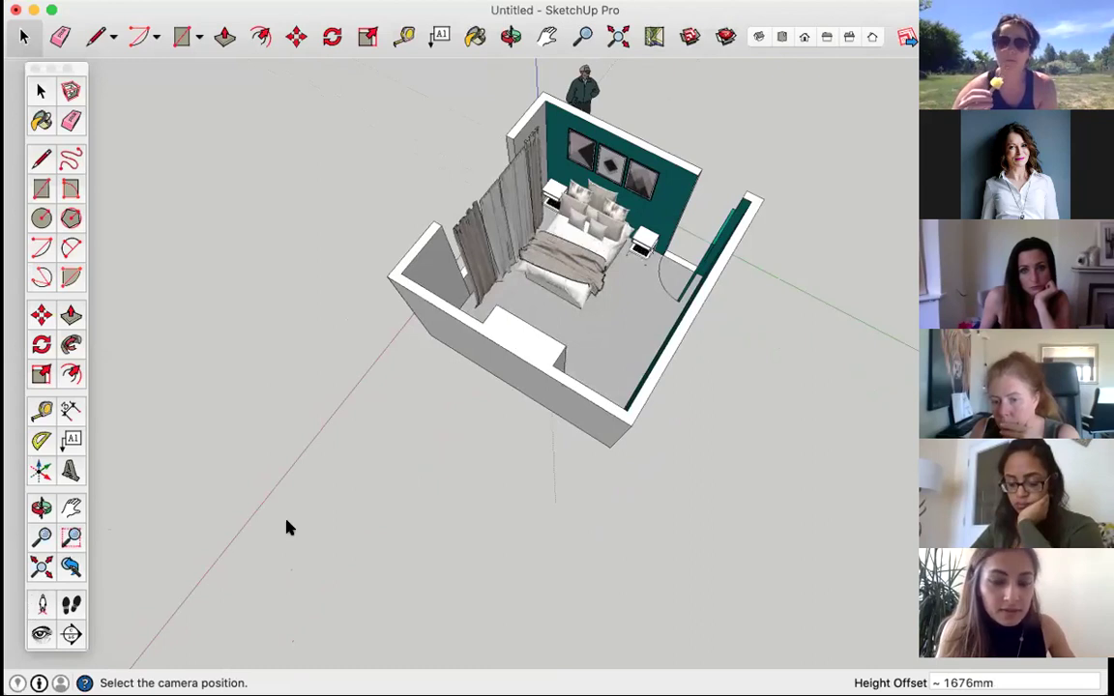
{"action": "left_click", "coordinate": [613, 377]}
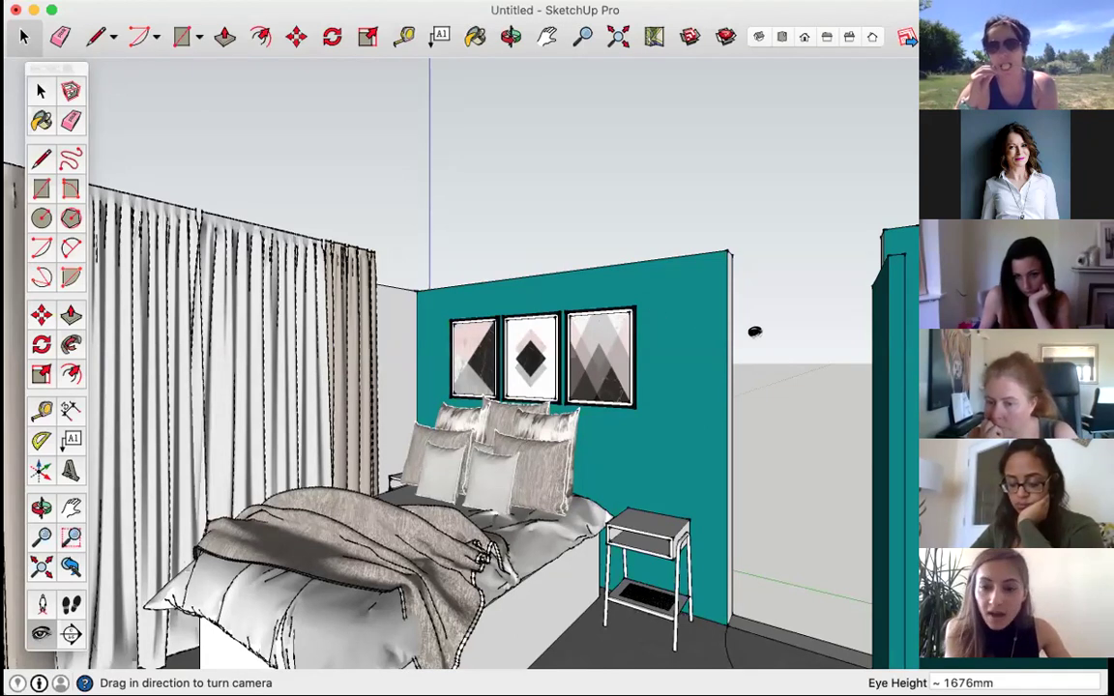
Step: Turn the interior camera towards the curtains, bed and wall art, and save the view as a new scene
{"action": "left_click_drag", "start_coordinate": [650, 365], "coordinate": [777, 357]}
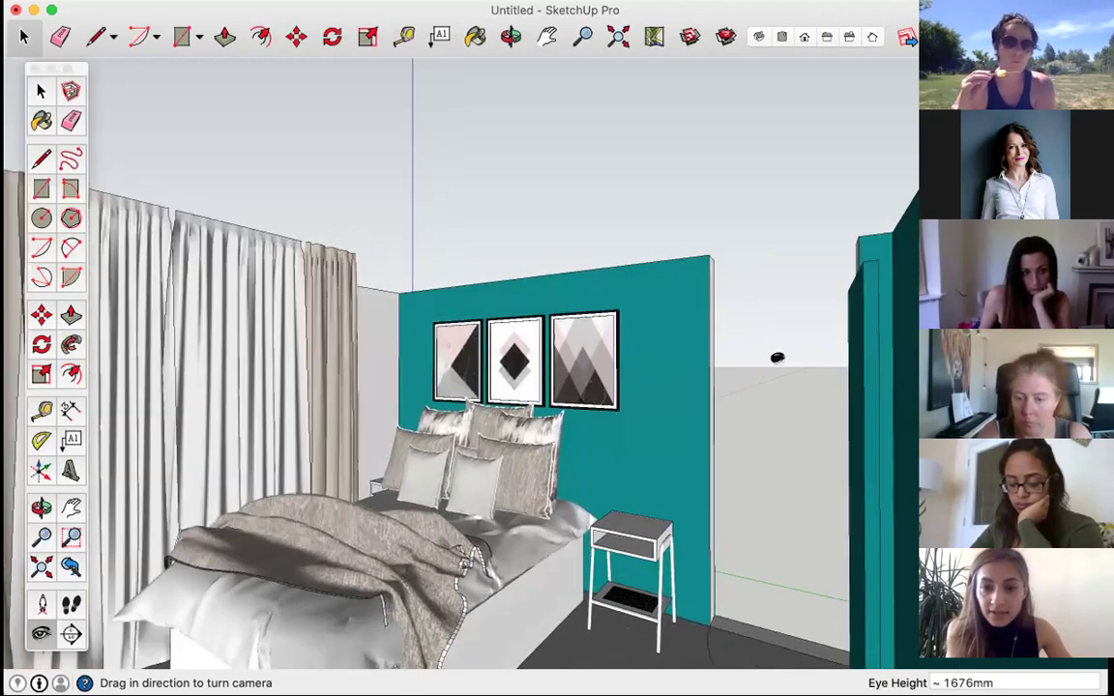
{"action": "left_click_drag", "start_coordinate": [672, 363], "coordinate": [794, 364]}
{"action": "left_click_drag", "start_coordinate": [719, 362], "coordinate": [807, 262]}
{"action": "left_click_drag", "start_coordinate": [810, 222], "coordinate": [824, 276]}
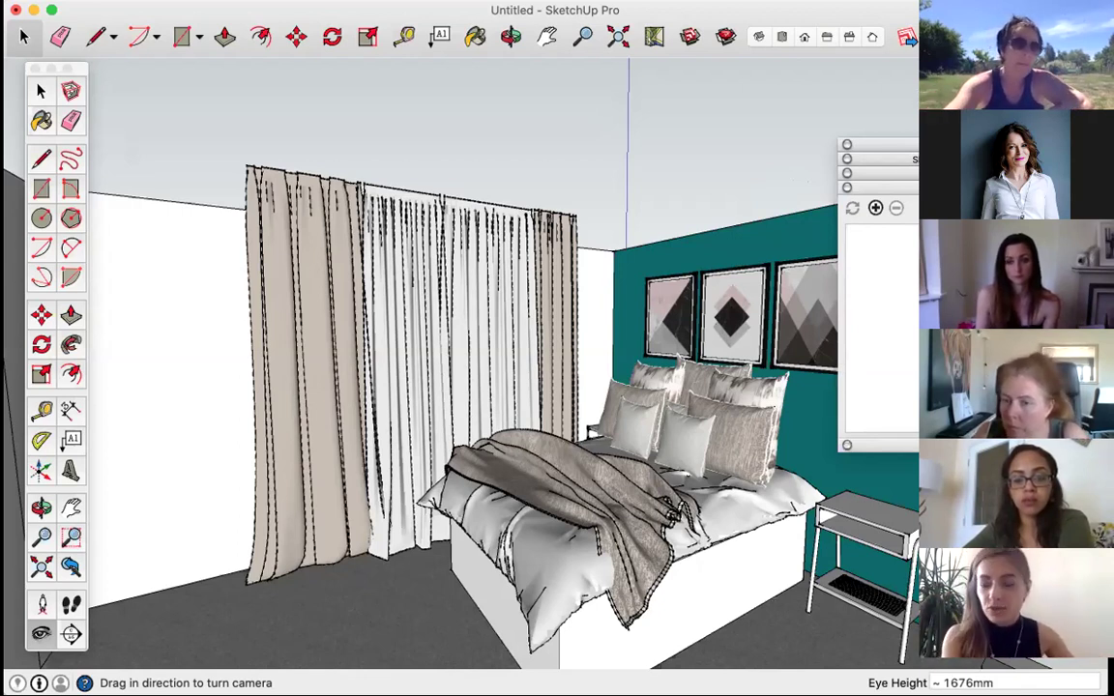
{"action": "left_click", "coordinate": [875, 210]}
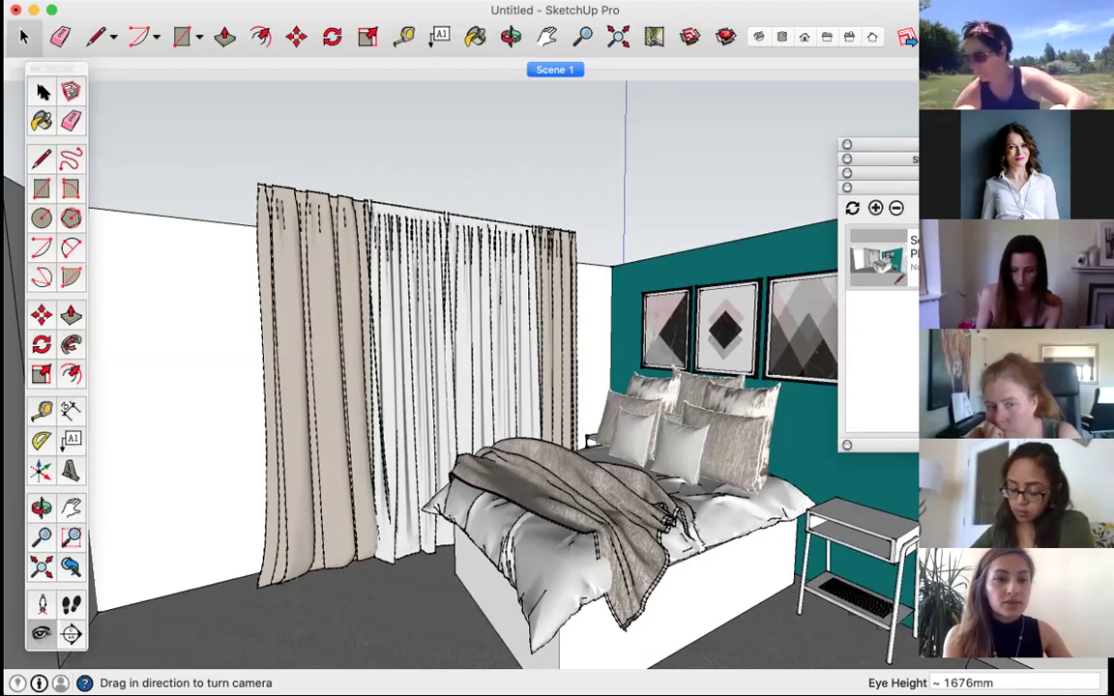
Step: Orbit out to a view from above the room and recall the saved interior scene
{"action": "key", "text": "o"}
{"action": "left_click_drag", "start_coordinate": [511, 291], "coordinate": [535, 280]}
{"action": "key", "text": "space"}
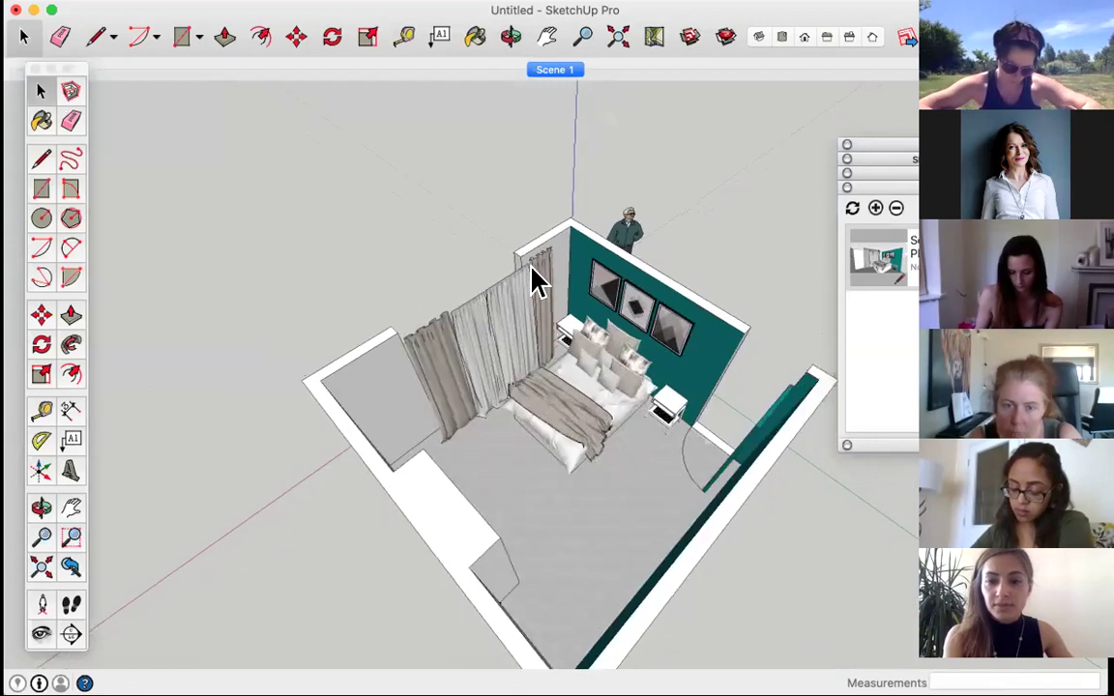
{"action": "scroll", "coordinate": [535, 281], "scroll_direction": "down", "scroll_amount": 5}
{"action": "scroll", "coordinate": [531, 291], "scroll_direction": "up", "scroll_amount": 5}
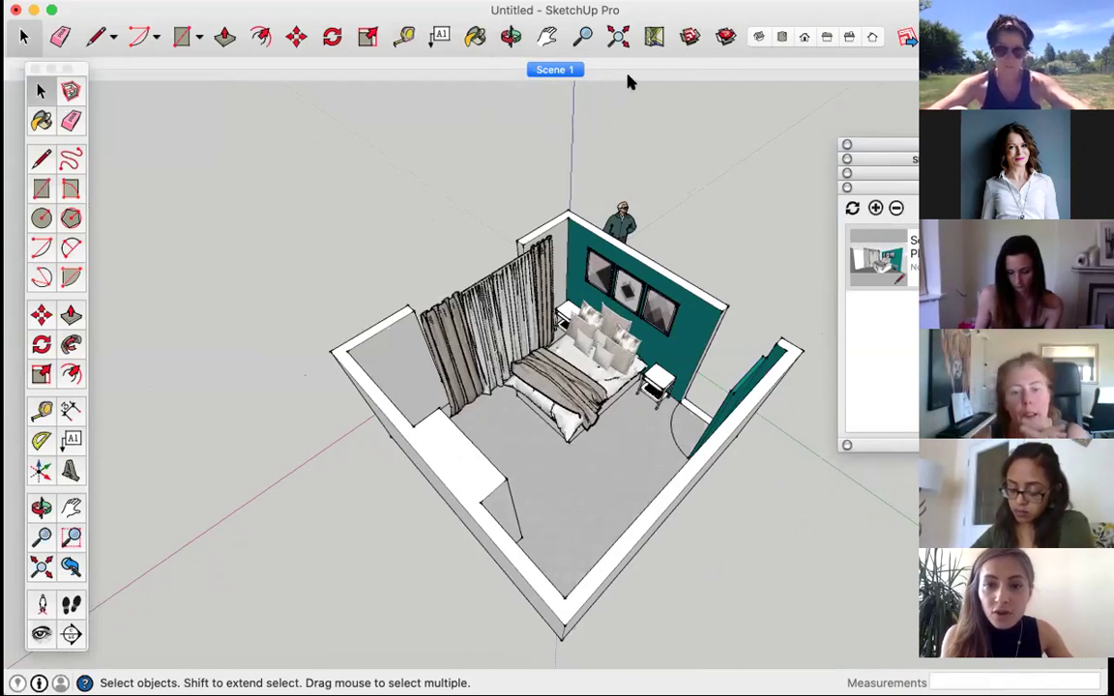
{"action": "left_click", "coordinate": [555, 70]}
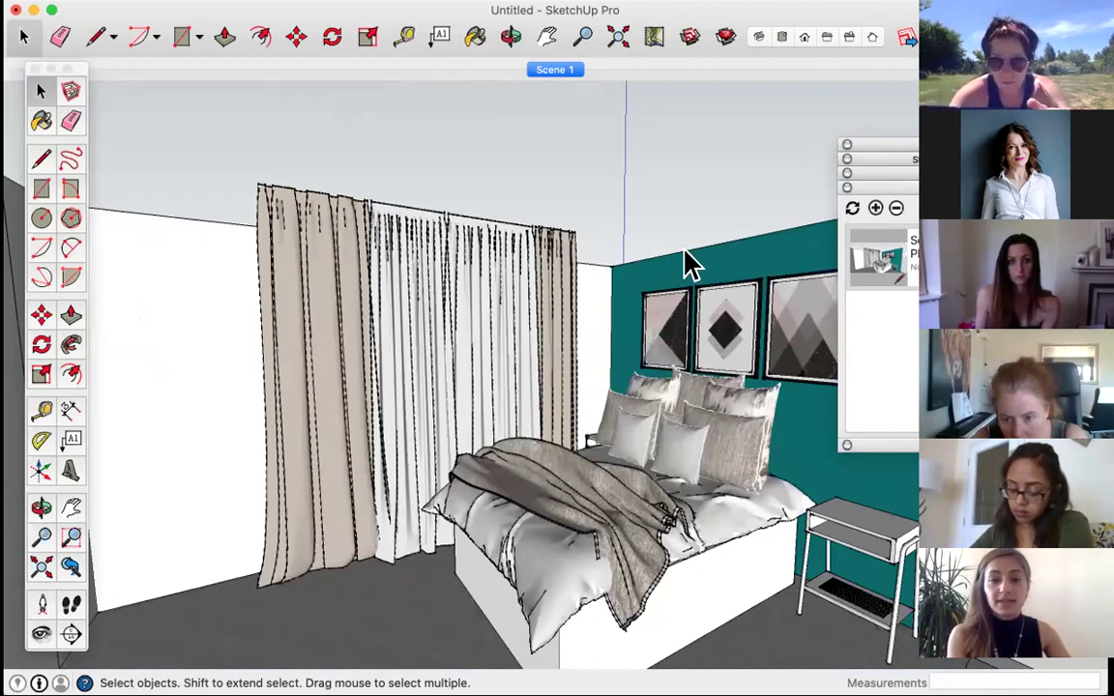
{"action": "left_click", "coordinate": [89, 4]}
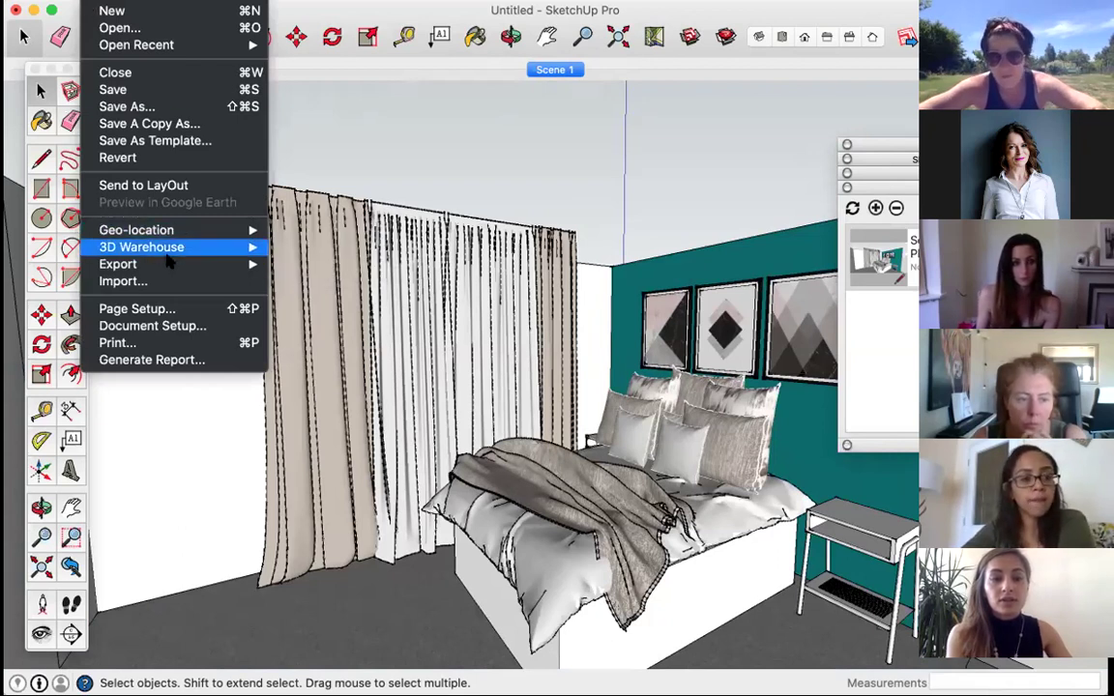
{"action": "mouse_move", "coordinate": [168, 266]}
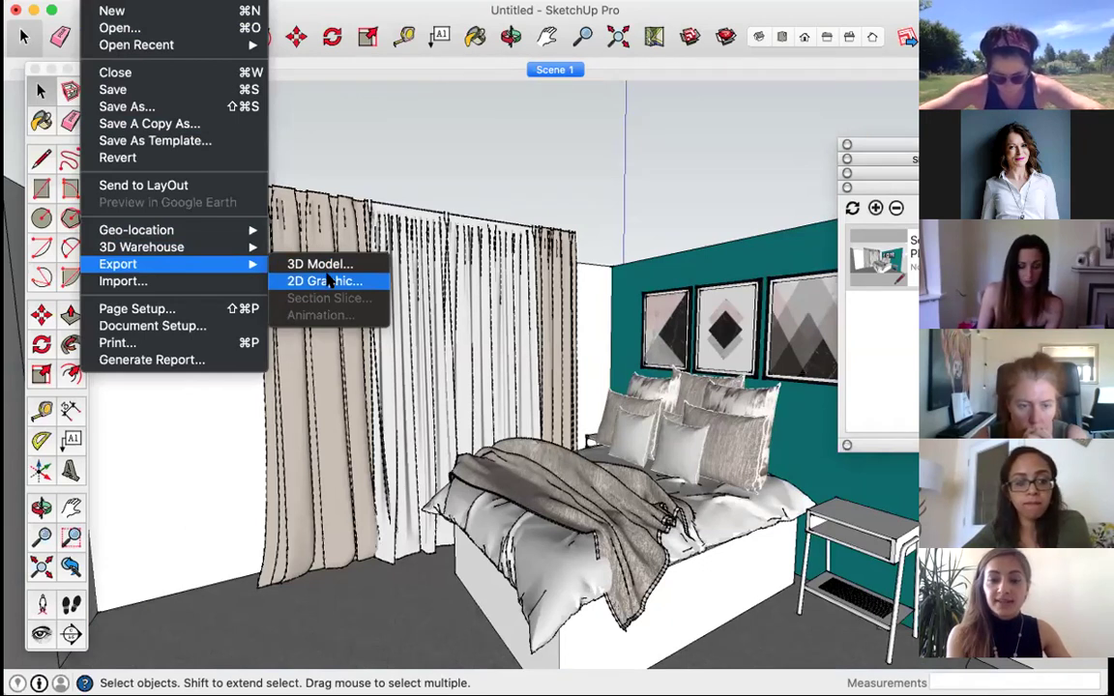
{"action": "left_click", "coordinate": [438, 165]}
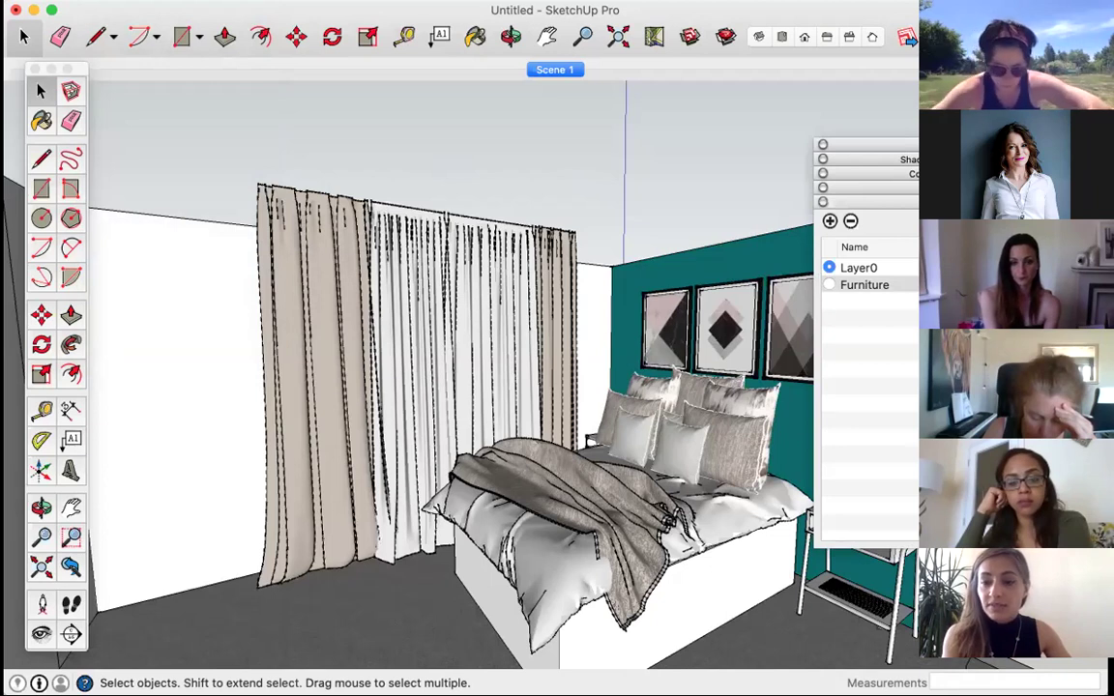
Step: Add a new layer named curtains and make it the current layer
{"action": "left_click", "coordinate": [829, 224]}
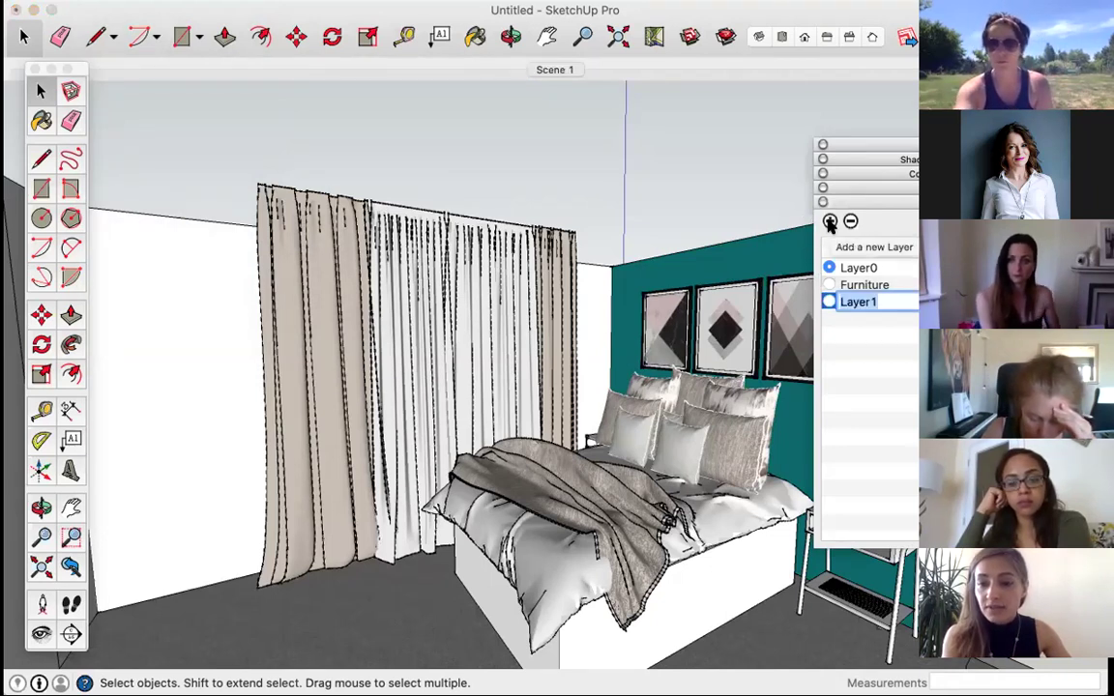
{"action": "type", "text": "curtaain"}
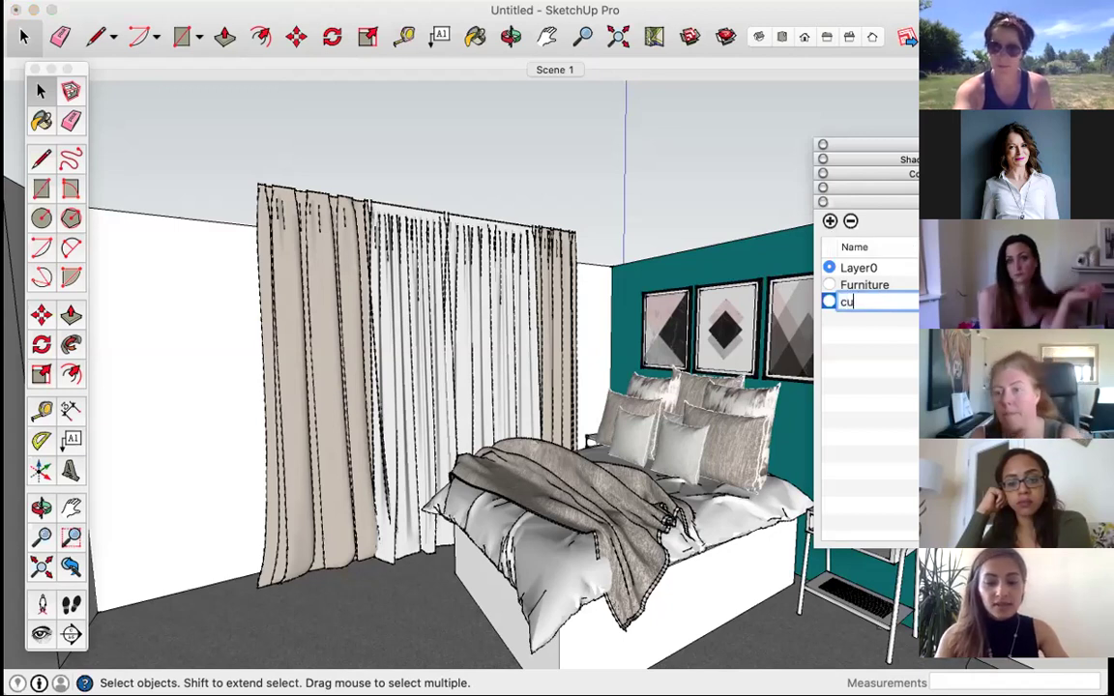
{"action": "key", "text": "BackSpace"}
{"action": "key", "text": "BackSpace"}
{"action": "key", "text": "BackSpace"}
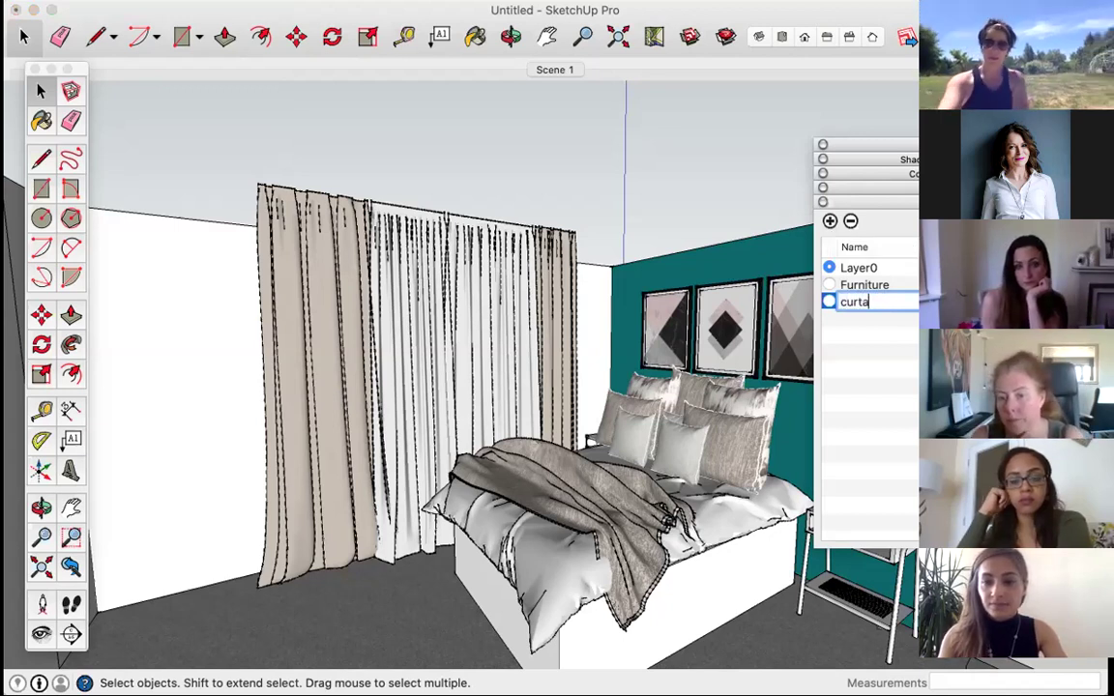
{"action": "type", "text": "ins"}
{"action": "key", "text": "Return"}
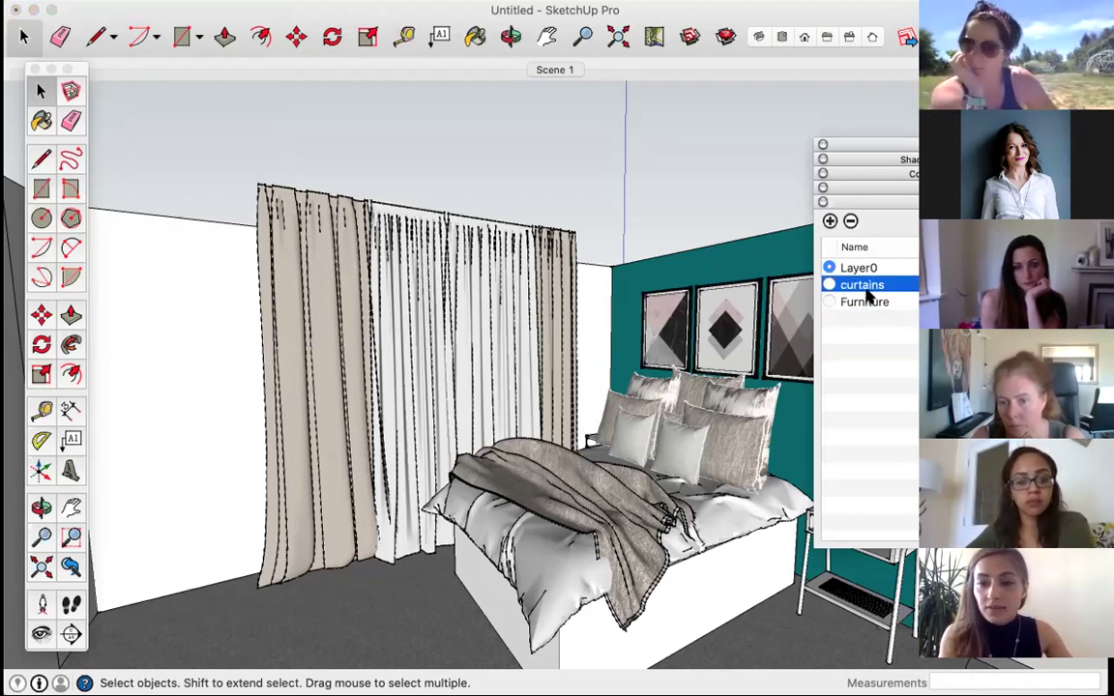
{"action": "left_click", "coordinate": [829, 284]}
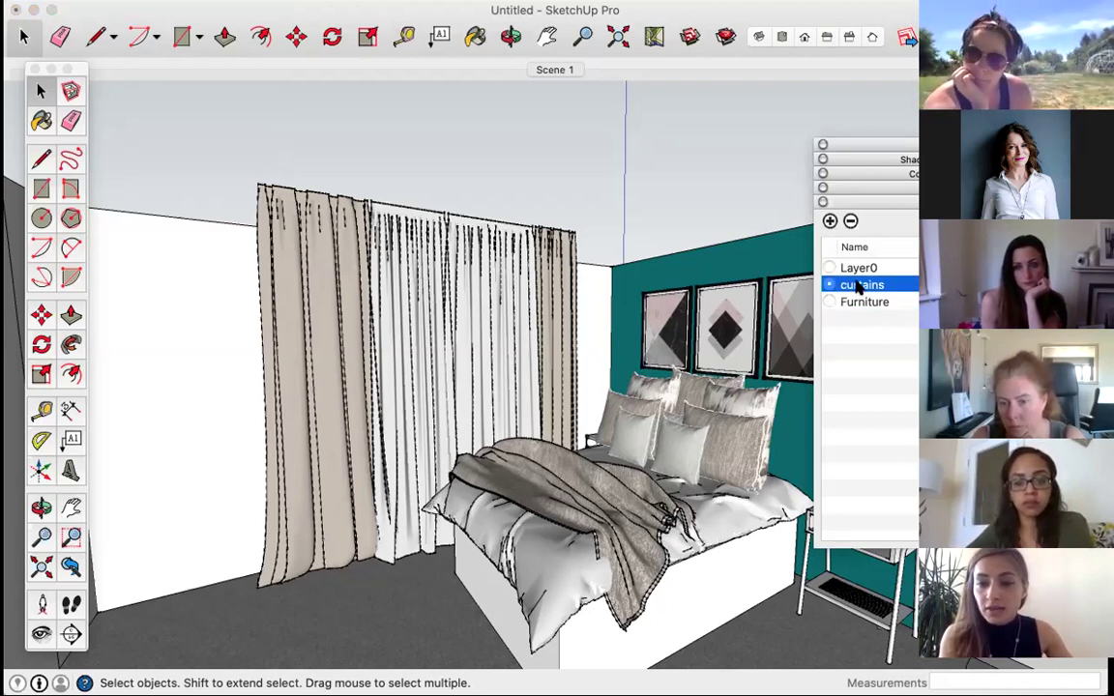
Step: Assign the curtain component to the curtains layer and make Layer0 the current layer
{"action": "left_click", "coordinate": [472, 274]}
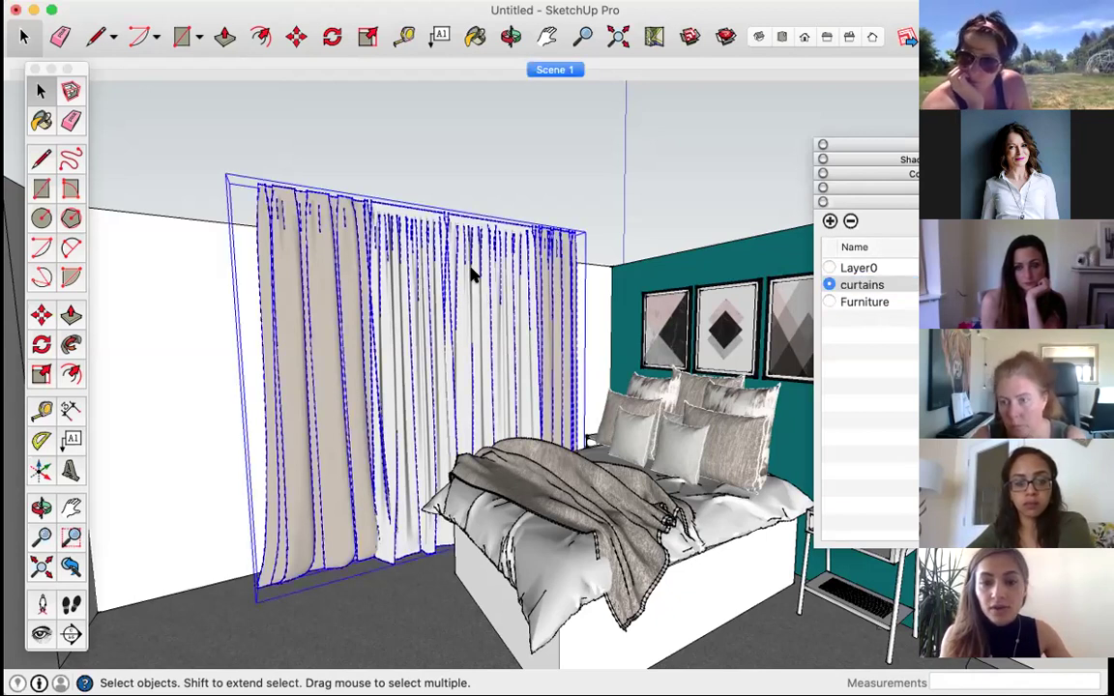
{"action": "right_click", "coordinate": [472, 273]}
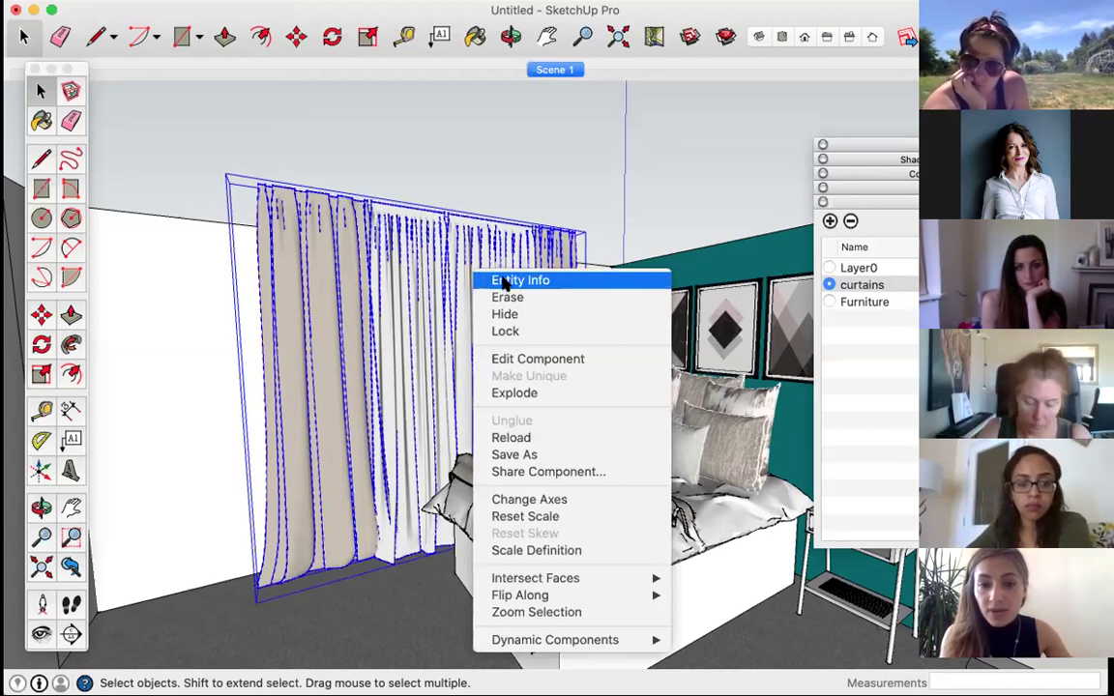
{"action": "left_click", "coordinate": [503, 281]}
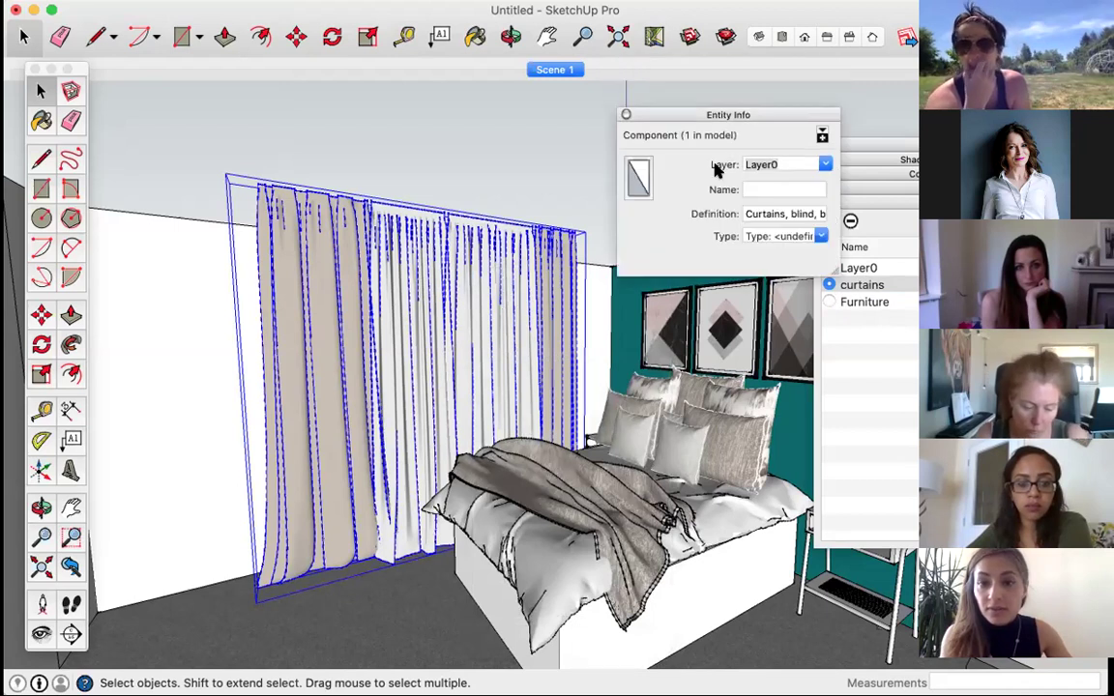
{"action": "left_click", "coordinate": [823, 164]}
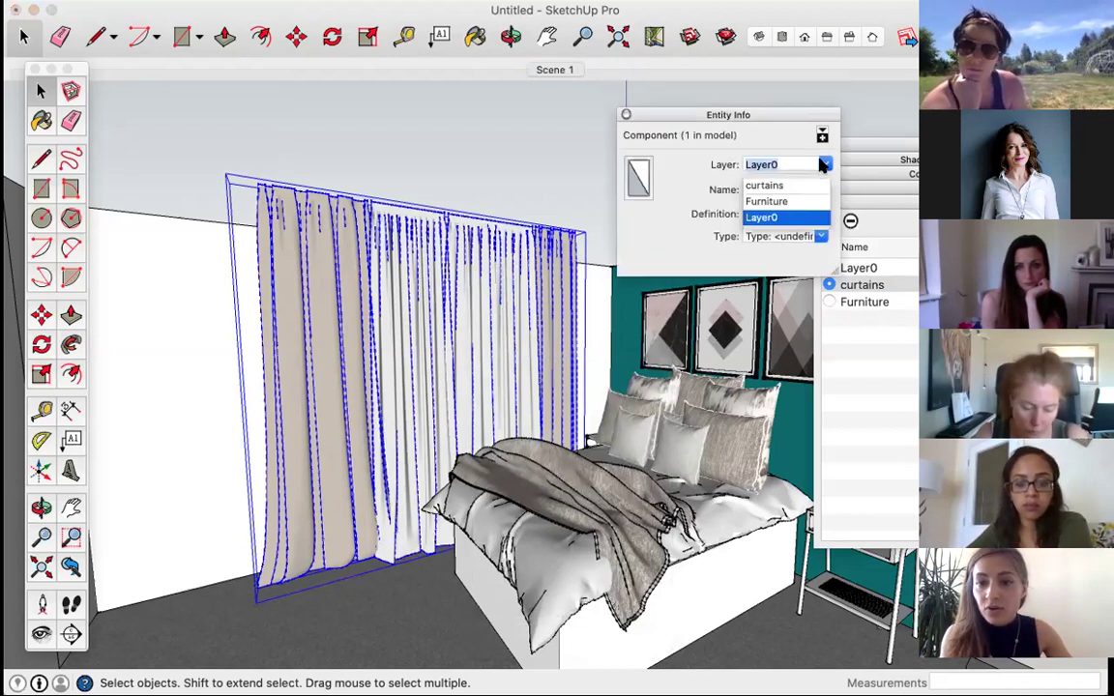
{"action": "left_click", "coordinate": [776, 185]}
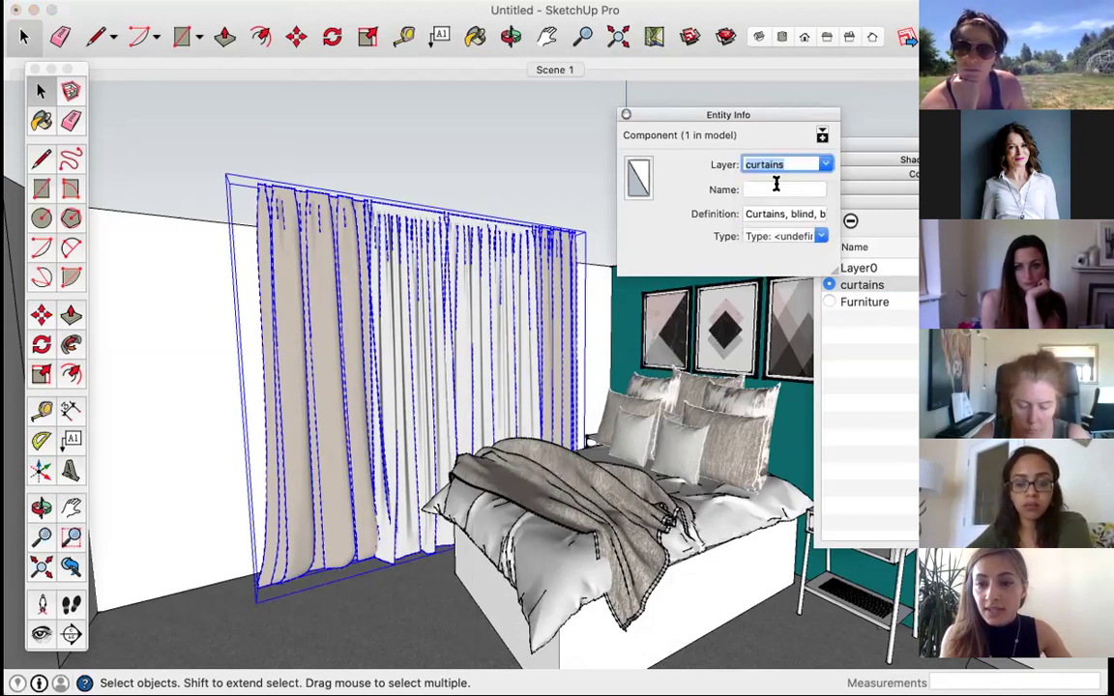
{"action": "double_click", "coordinate": [771, 115]}
{"action": "left_click_drag", "start_coordinate": [746, 116], "coordinate": [967, 97]}
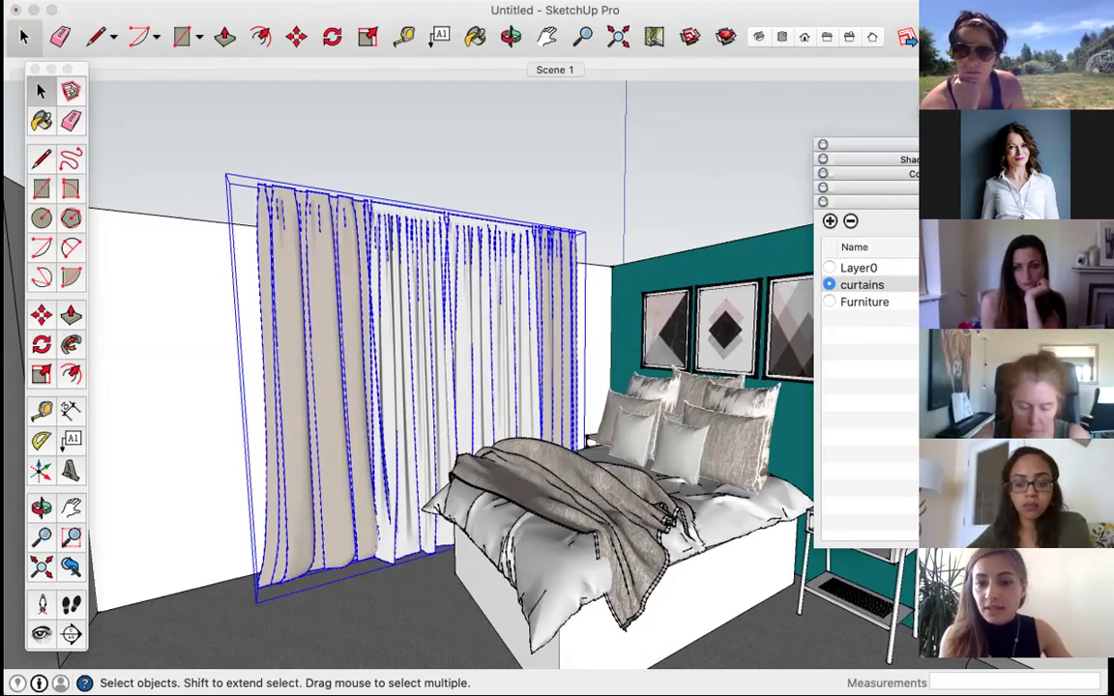
{"action": "left_click", "coordinate": [829, 268]}
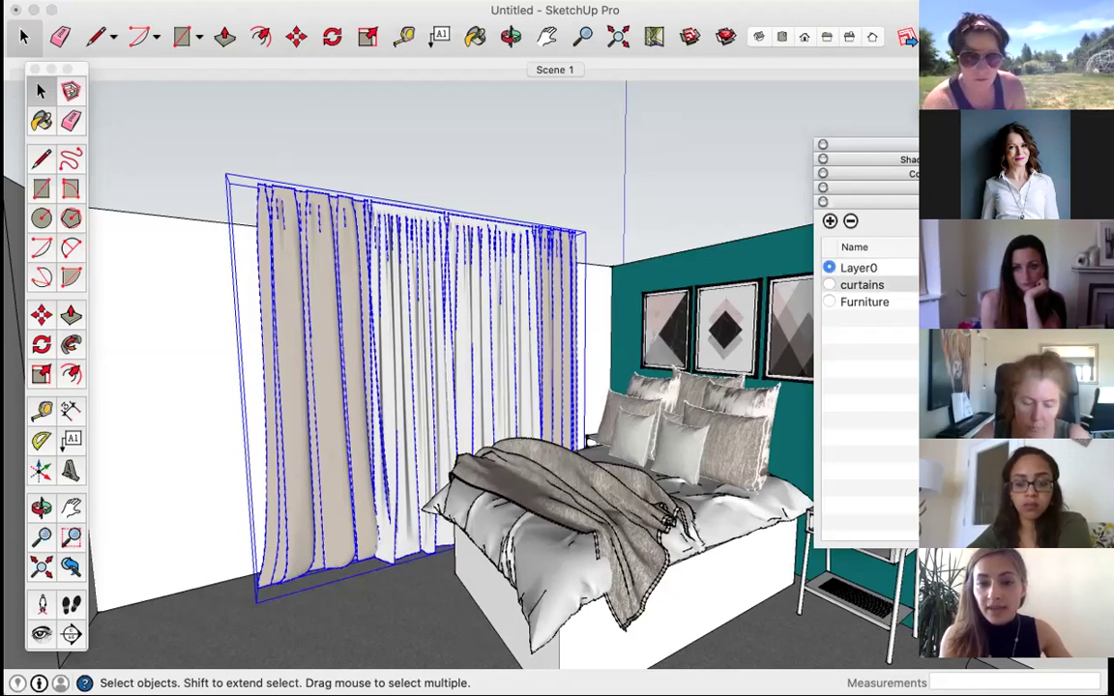
Step: Remove the curtains from view and bring them back, twice
{"action": "key", "text": "Delete"}
{"action": "key", "text": "super+z"}
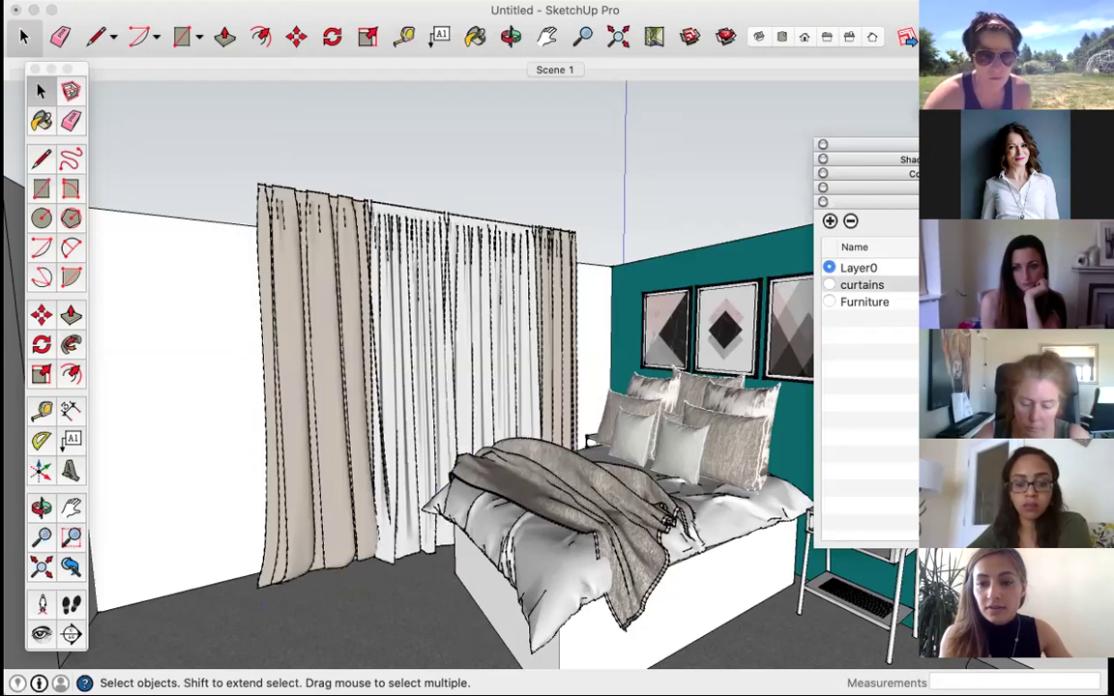
{"action": "key", "text": "Delete"}
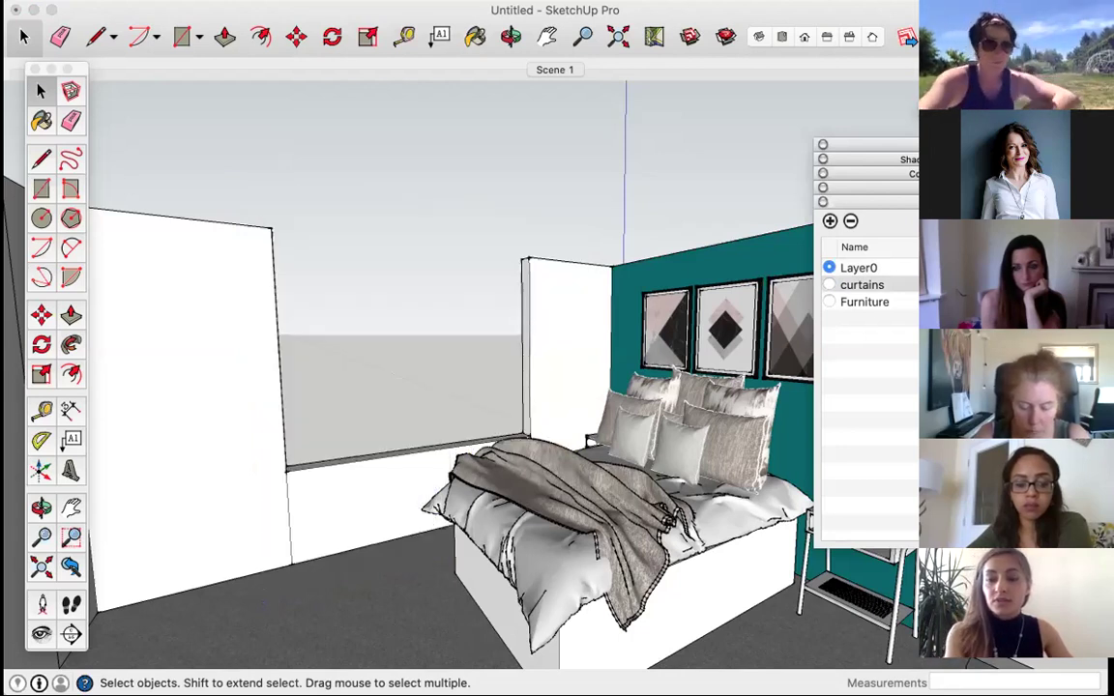
{"action": "key", "text": "super+z"}
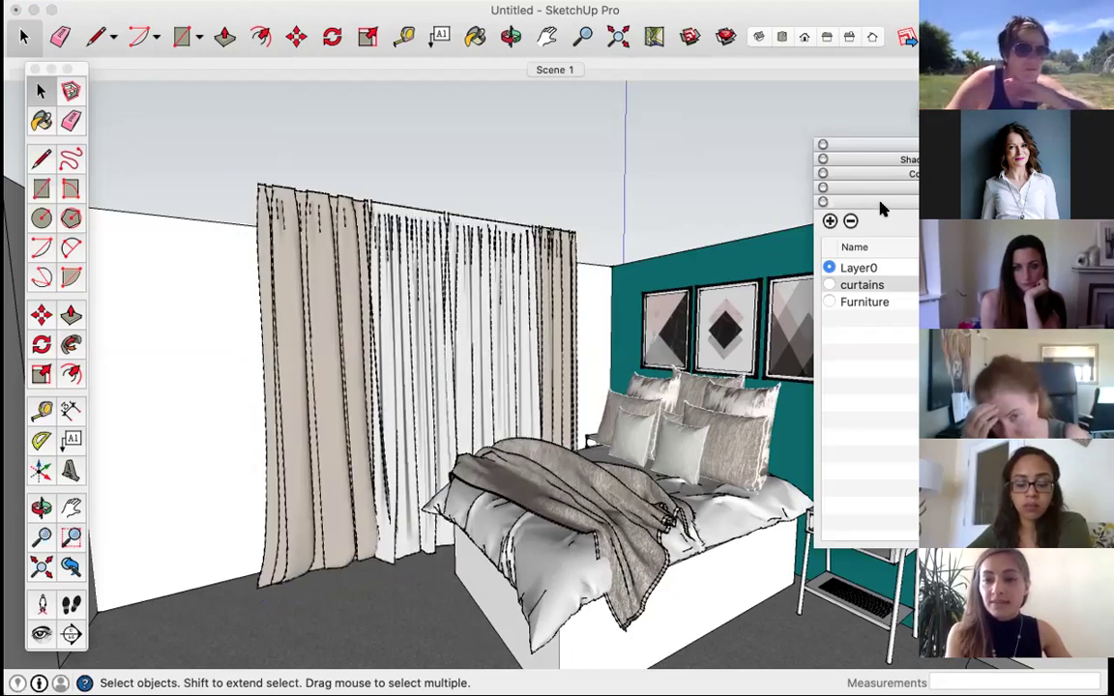
Step: Collapse the layers list, view the bed and wall art from the foot of the bed, and recall Scene 1
{"action": "left_click", "coordinate": [880, 209]}
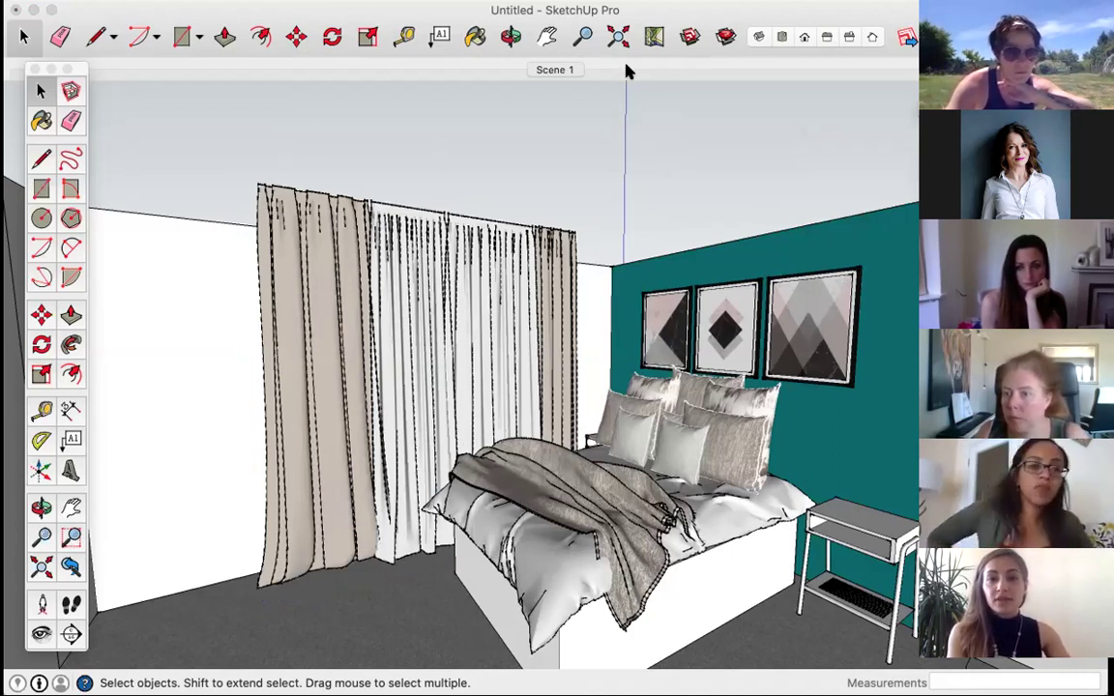
{"action": "left_click", "coordinate": [539, 70]}
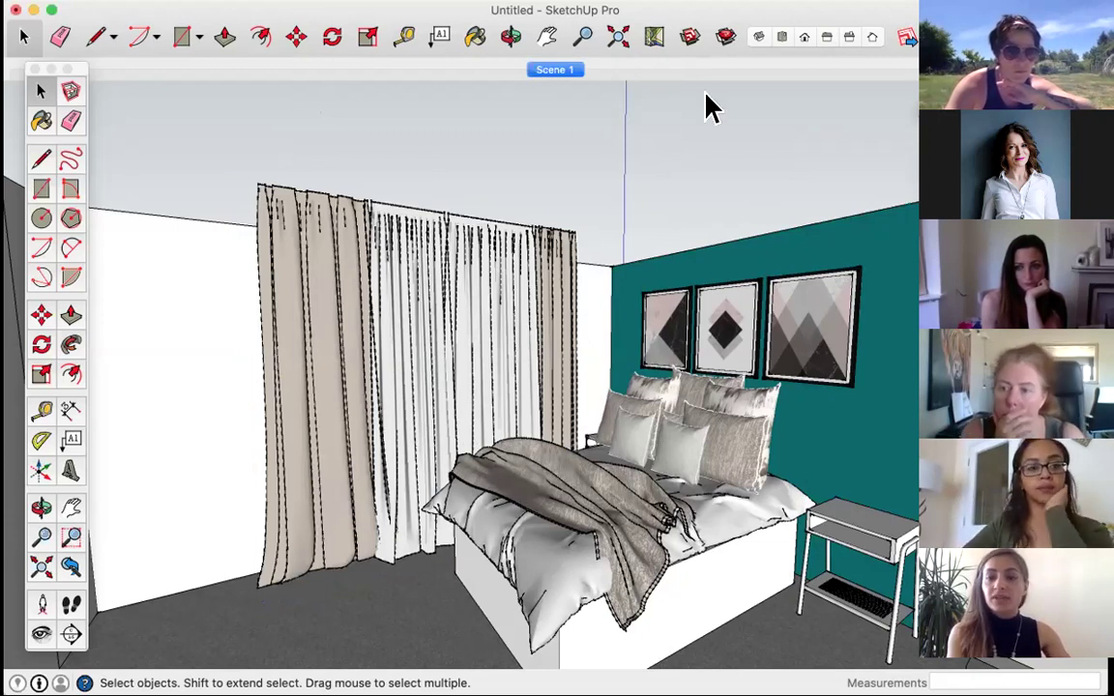
{"action": "key", "text": "o"}
{"action": "left_click_drag", "start_coordinate": [460, 278], "coordinate": [688, 472]}
{"action": "key", "text": "space"}
{"action": "scroll", "coordinate": [641, 356], "scroll_direction": "up", "scroll_amount": 8}
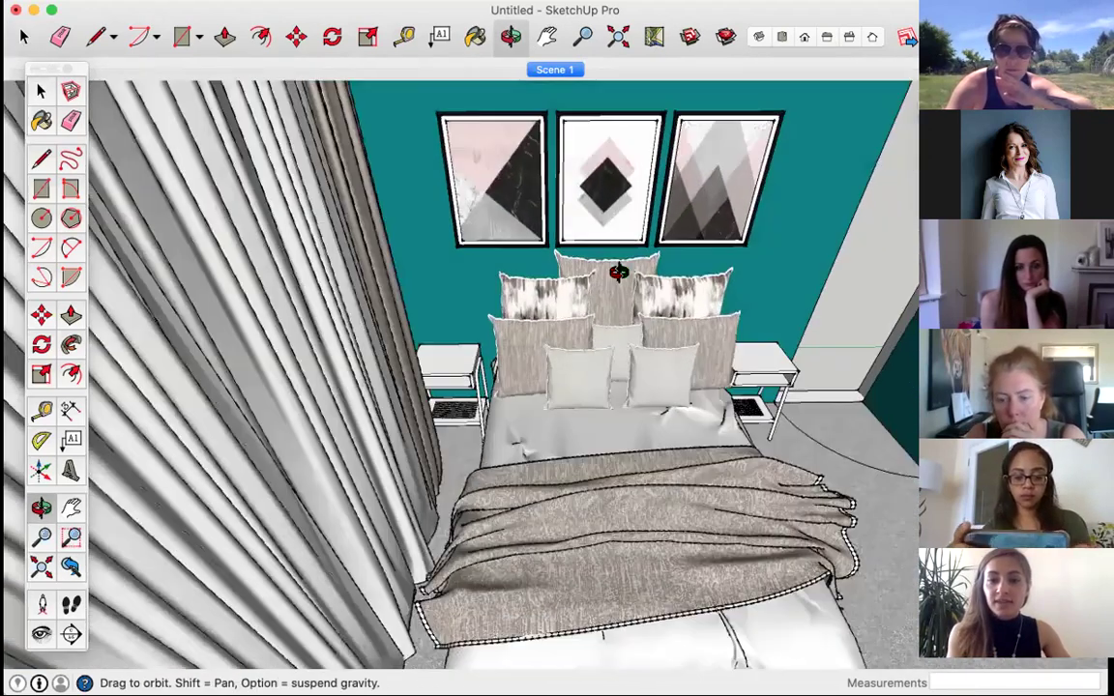
{"action": "left_click_drag", "start_coordinate": [618, 272], "coordinate": [609, 236]}
{"action": "key", "text": "space"}
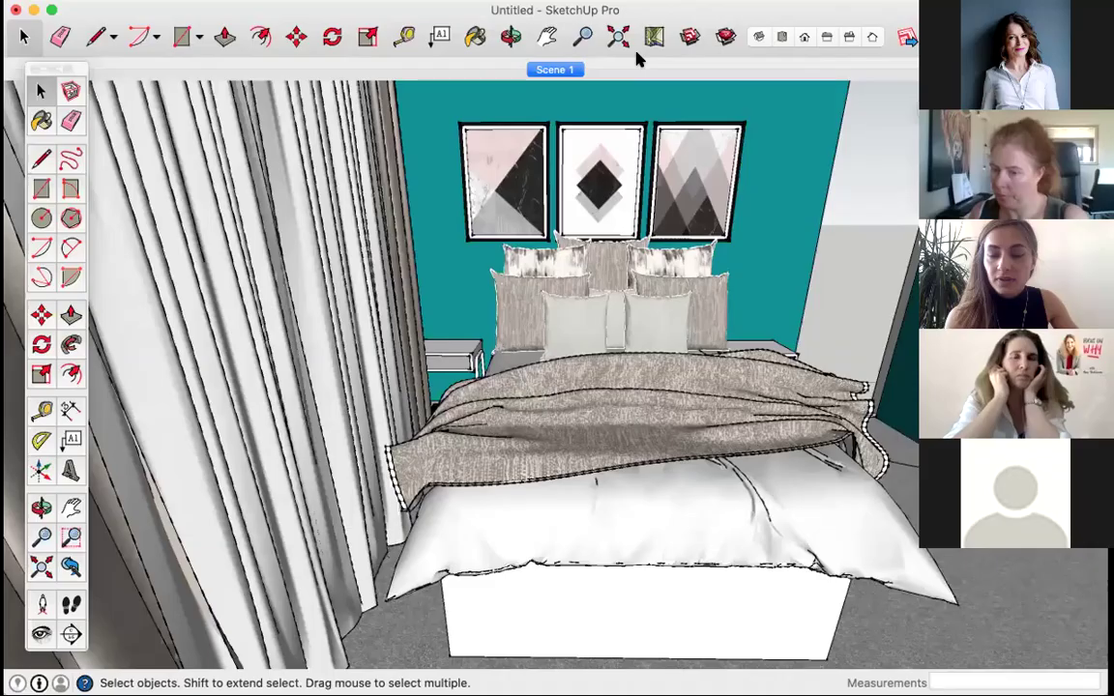
{"action": "left_click", "coordinate": [571, 72]}
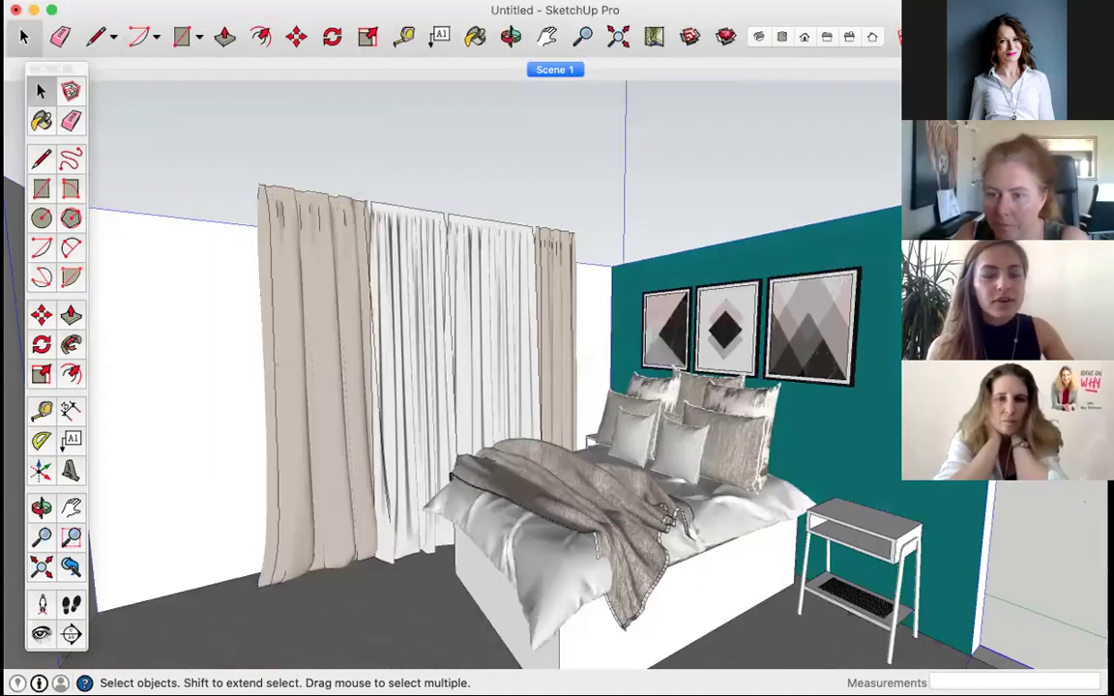
Step: Start exporting the Scene 1 interior view as a 2D graphic
{"action": "left_click", "coordinate": [102, 0]}
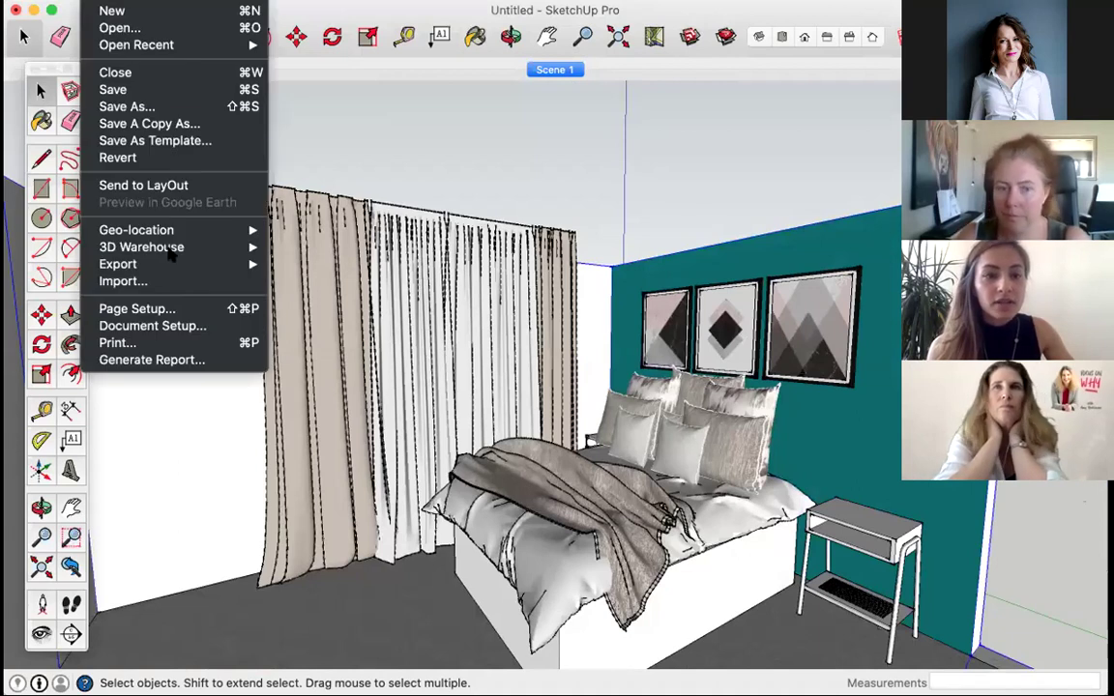
{"action": "mouse_move", "coordinate": [166, 258]}
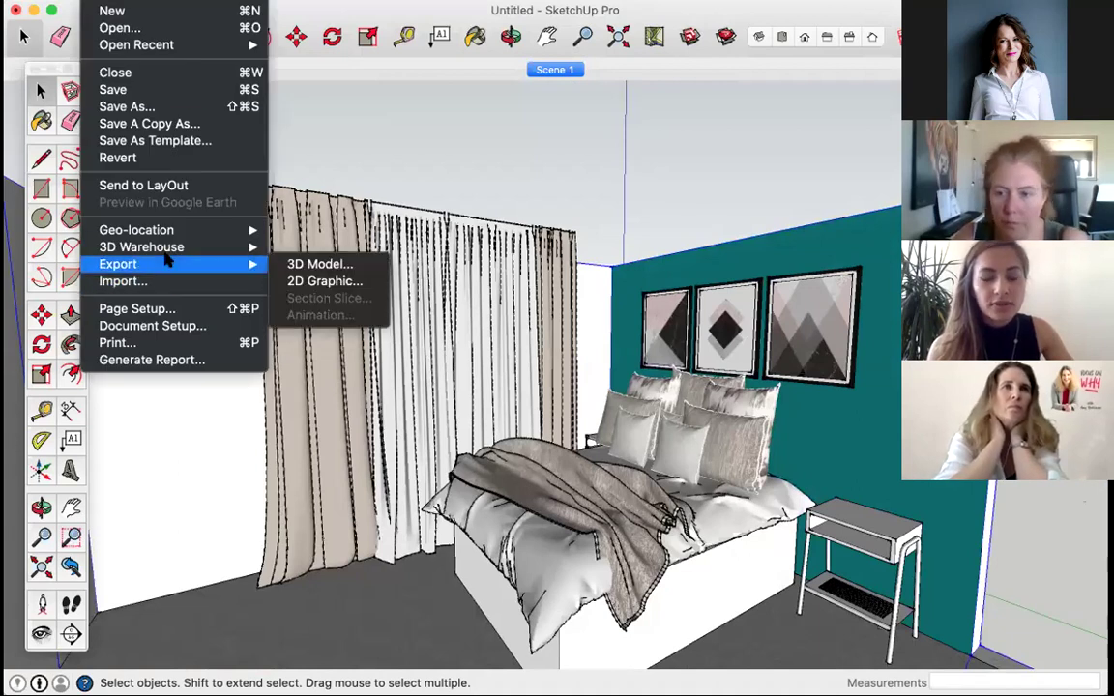
{"action": "left_click", "coordinate": [345, 281]}
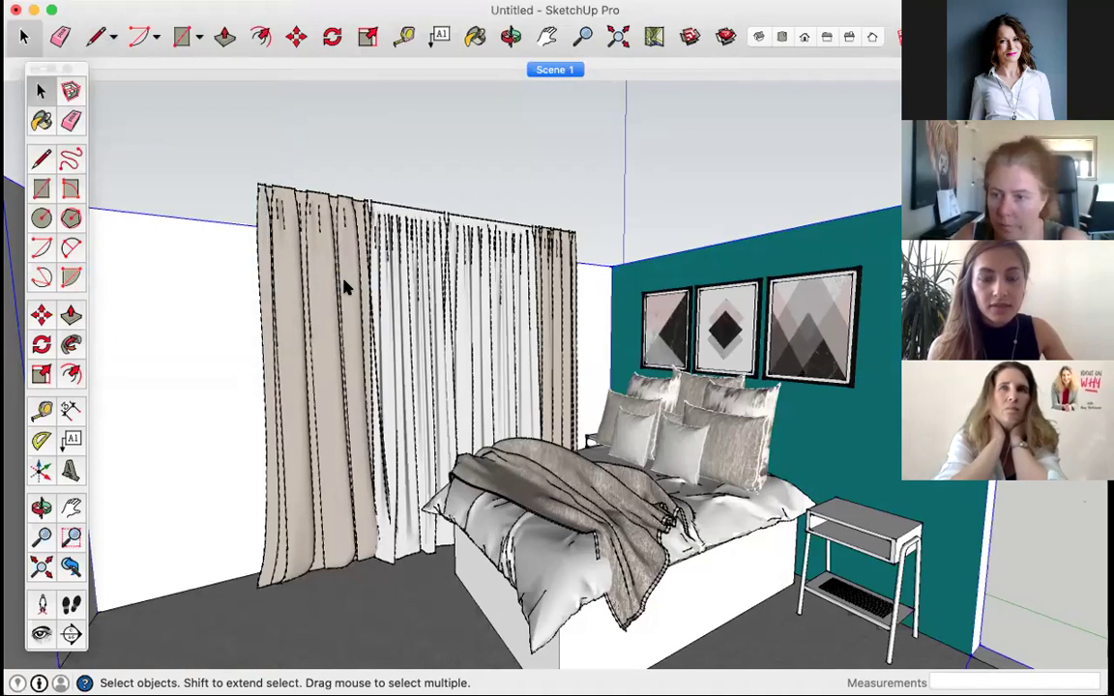